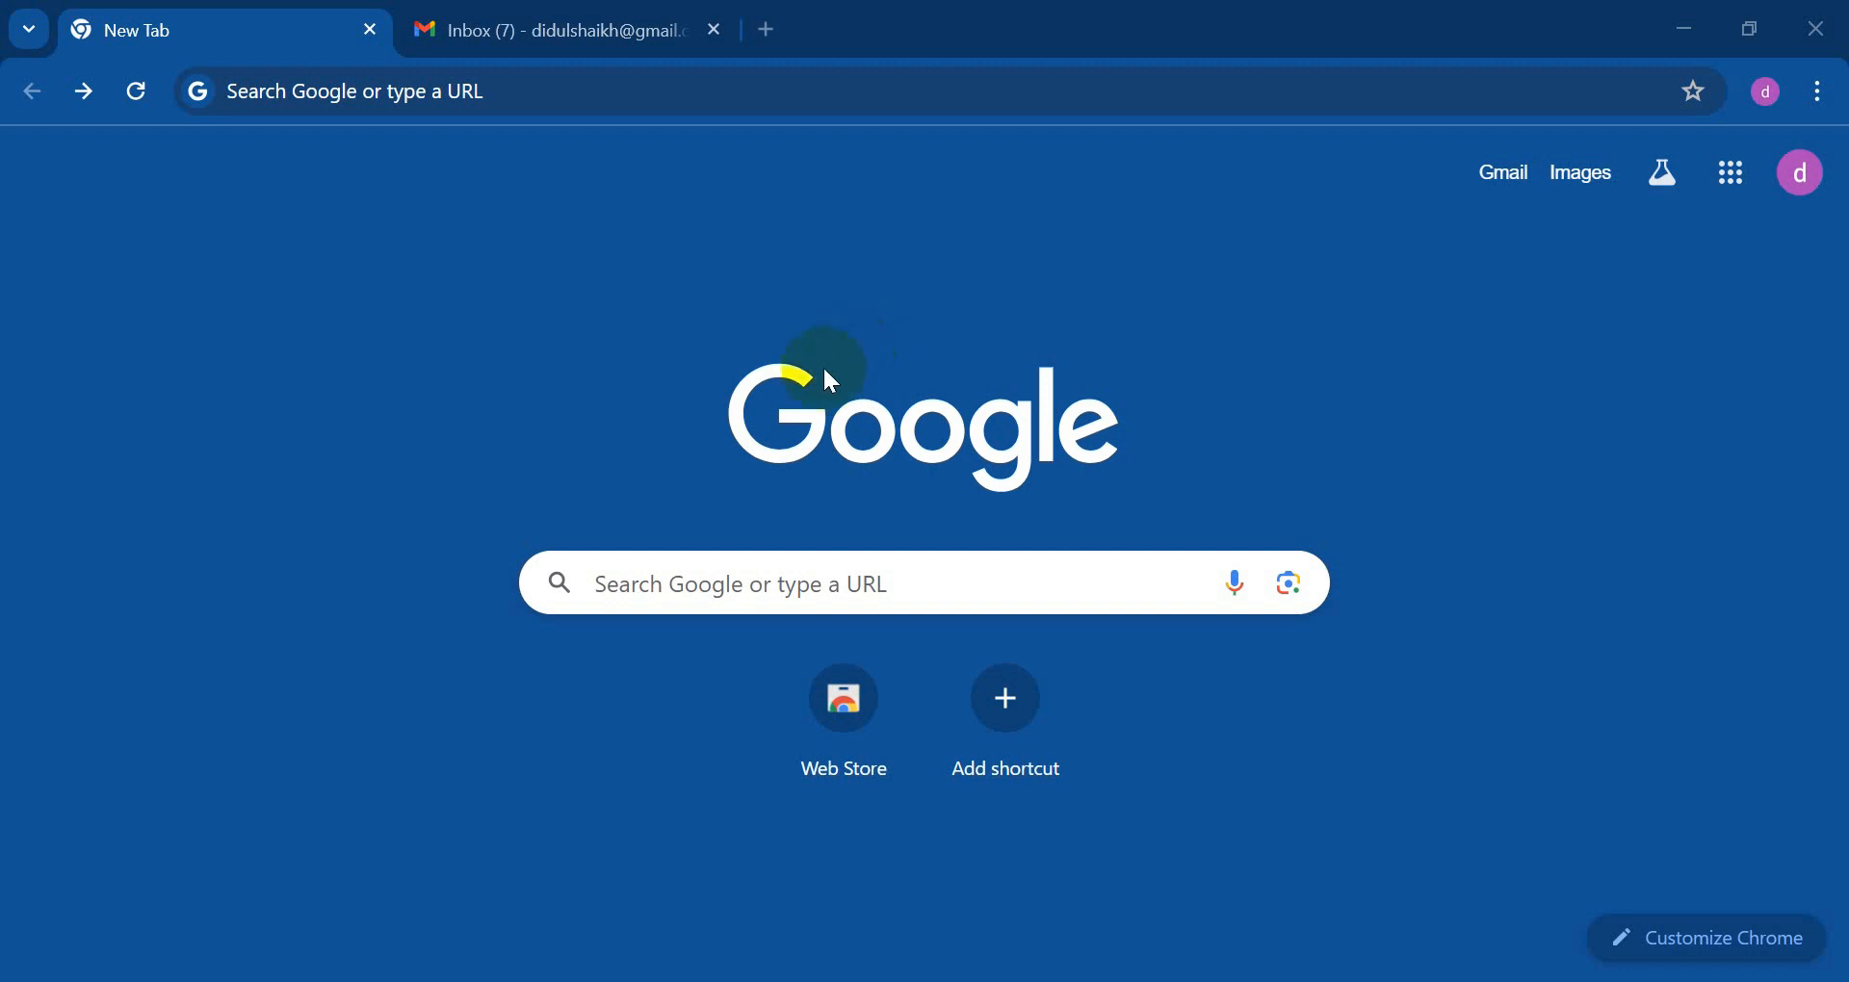
Step: Search Google for 'canva' and open the canva.com site from the results
left_click(757, 583)
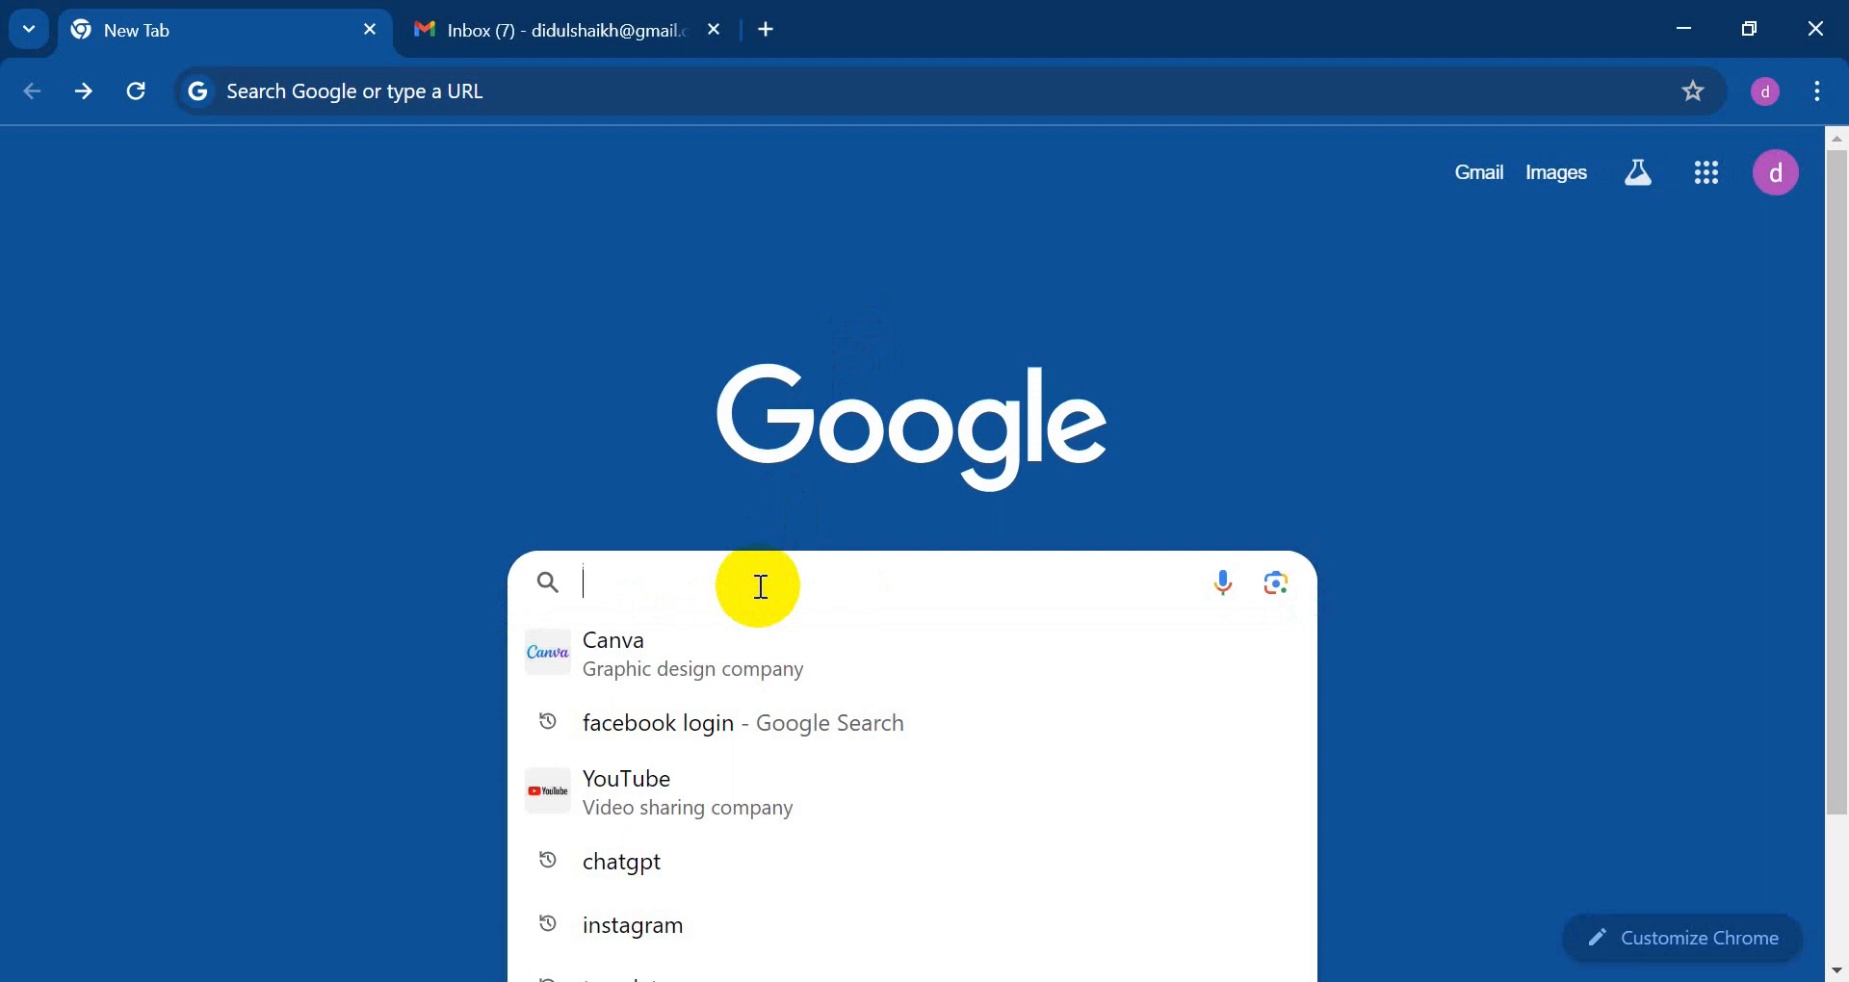
type("canva")
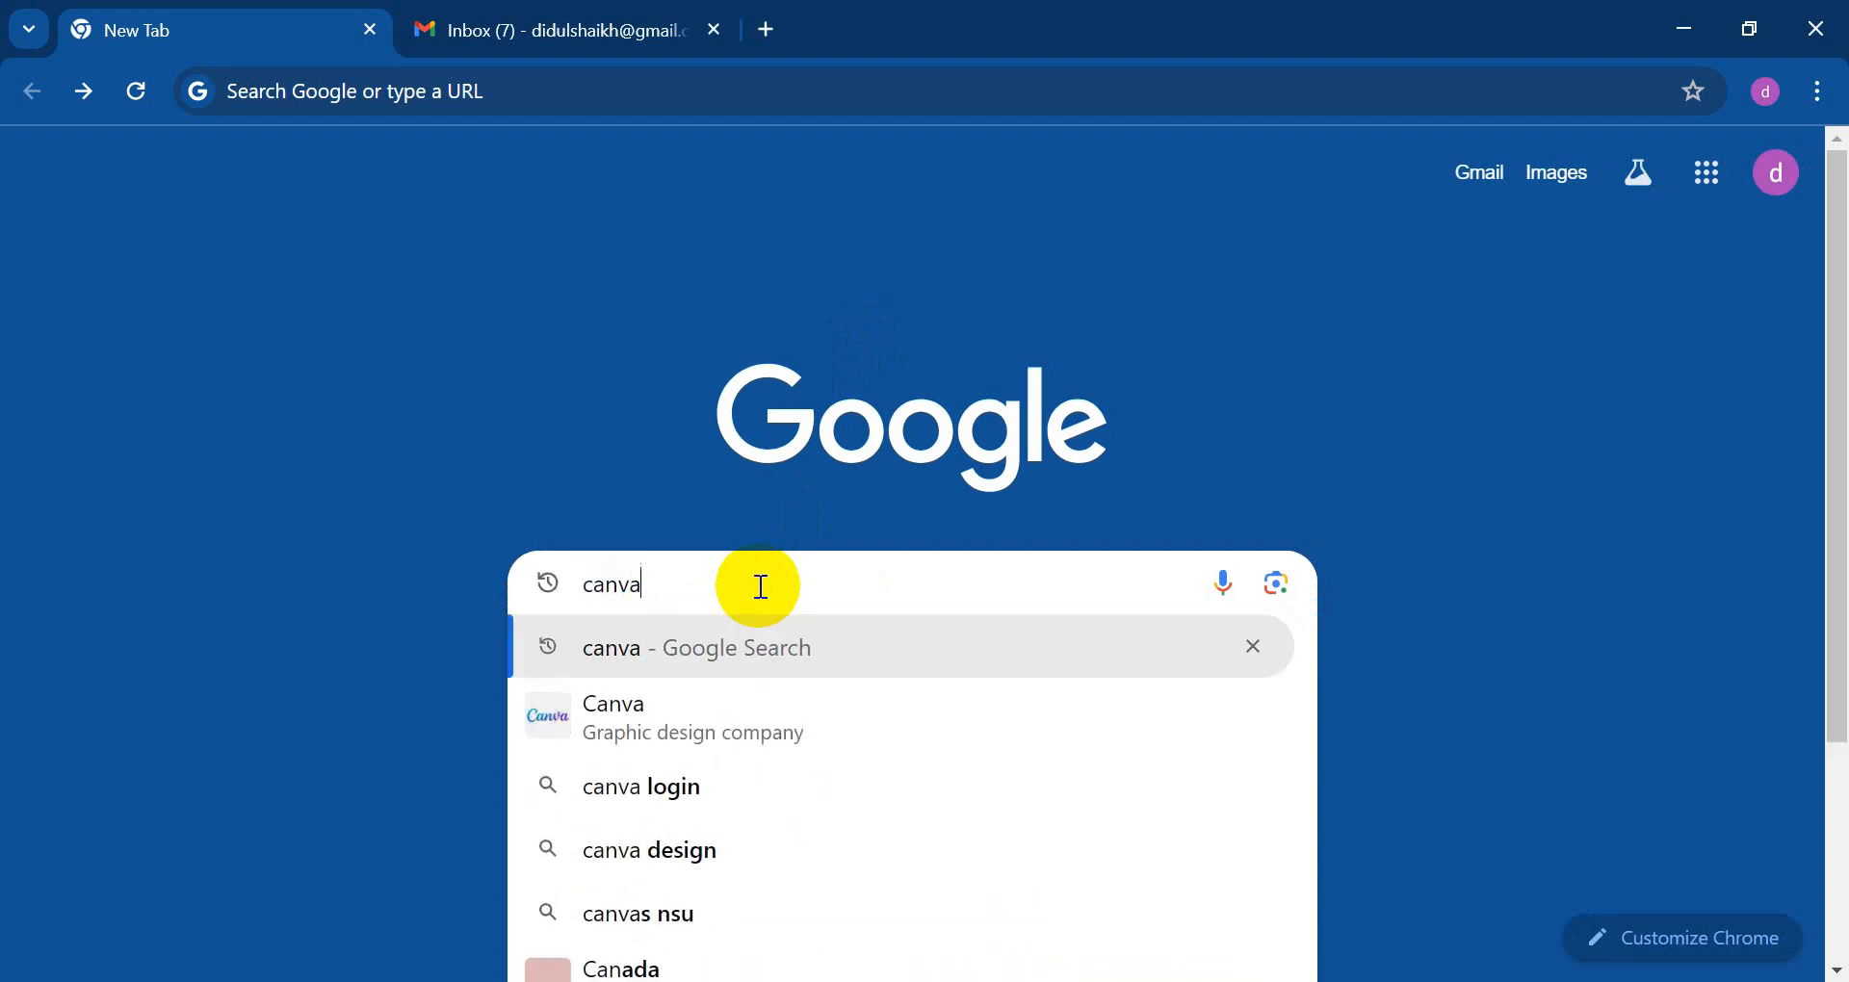
key("Return")
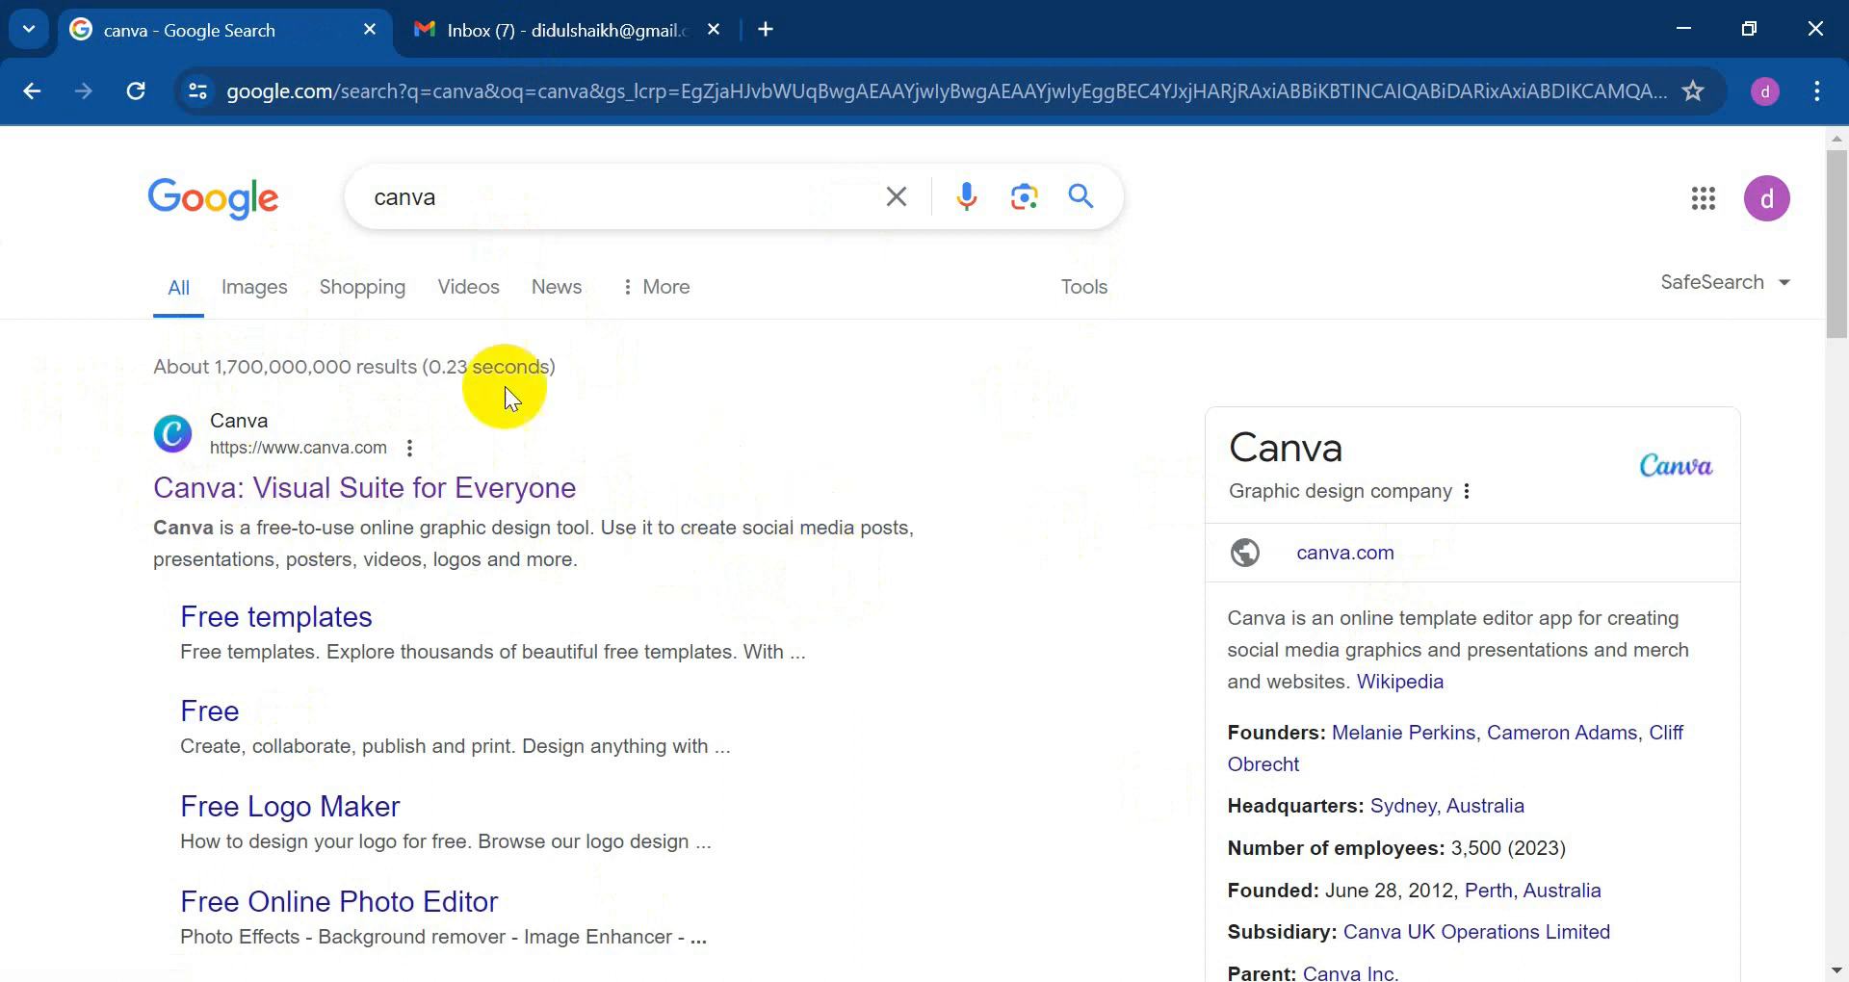
left_click(239, 449)
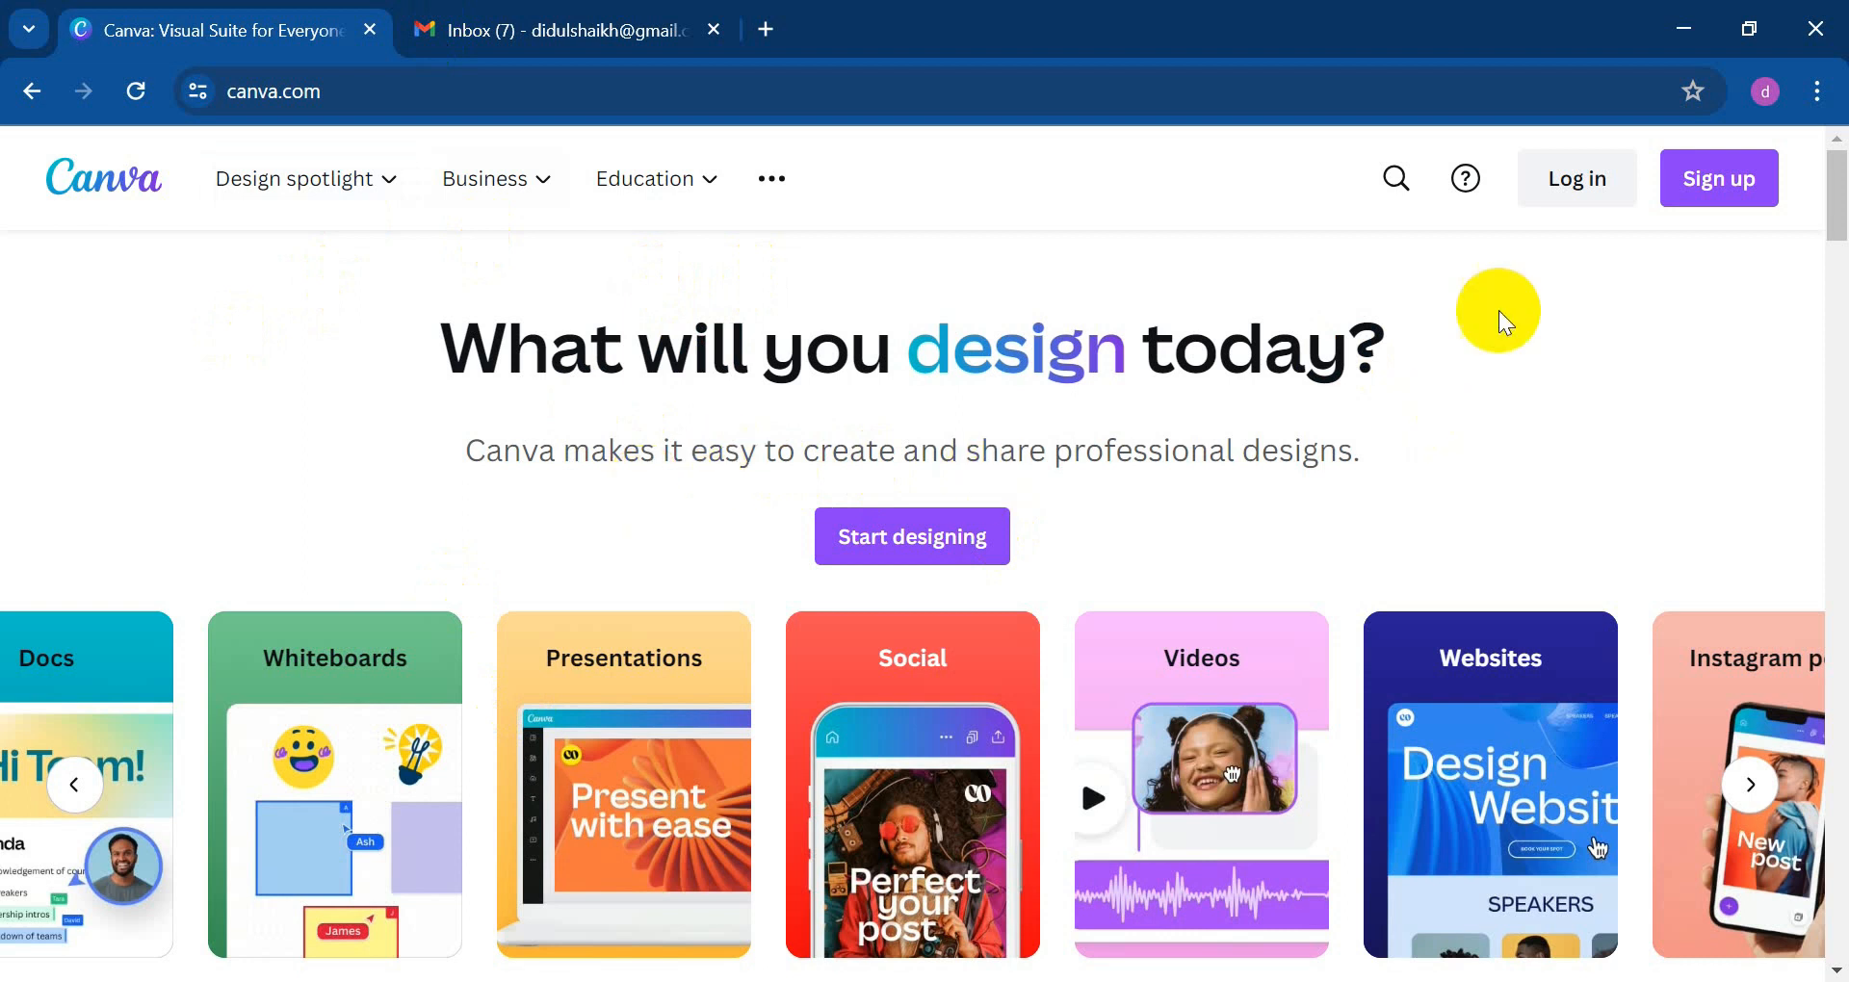
Step: Try logging in with email, then close the login dialog
left_click(1573, 190)
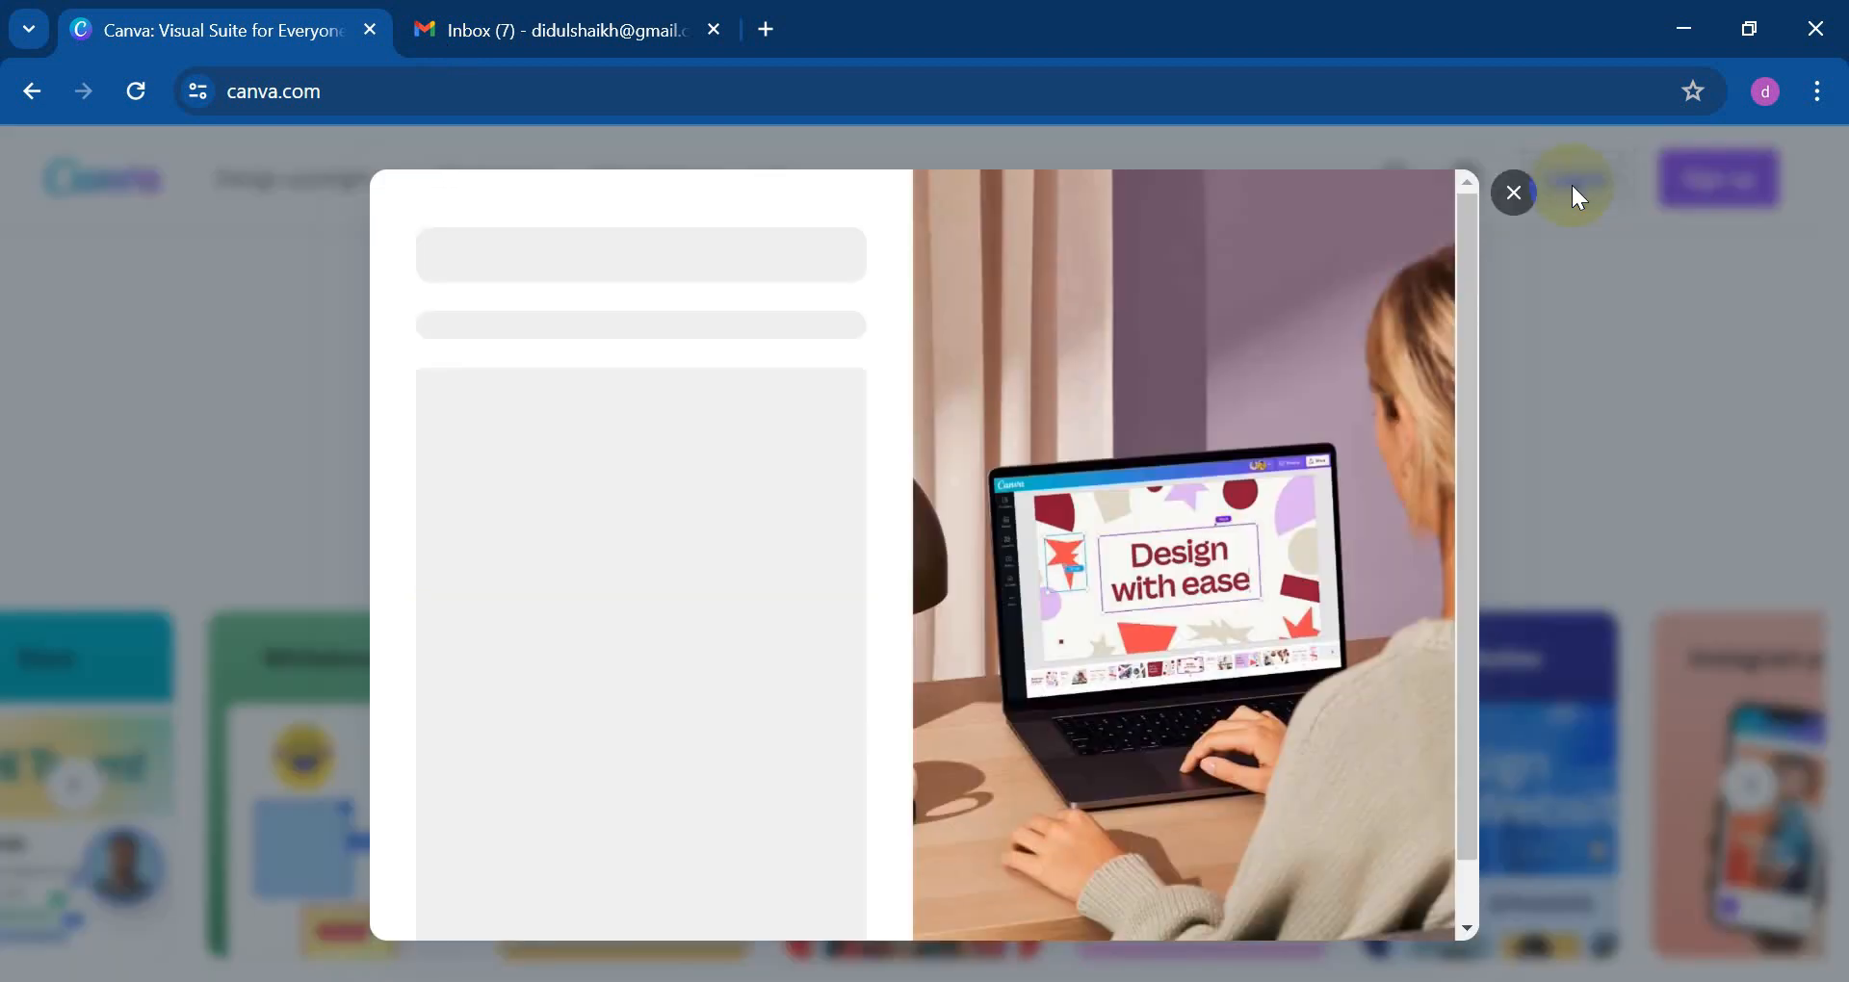
left_click(648, 607)
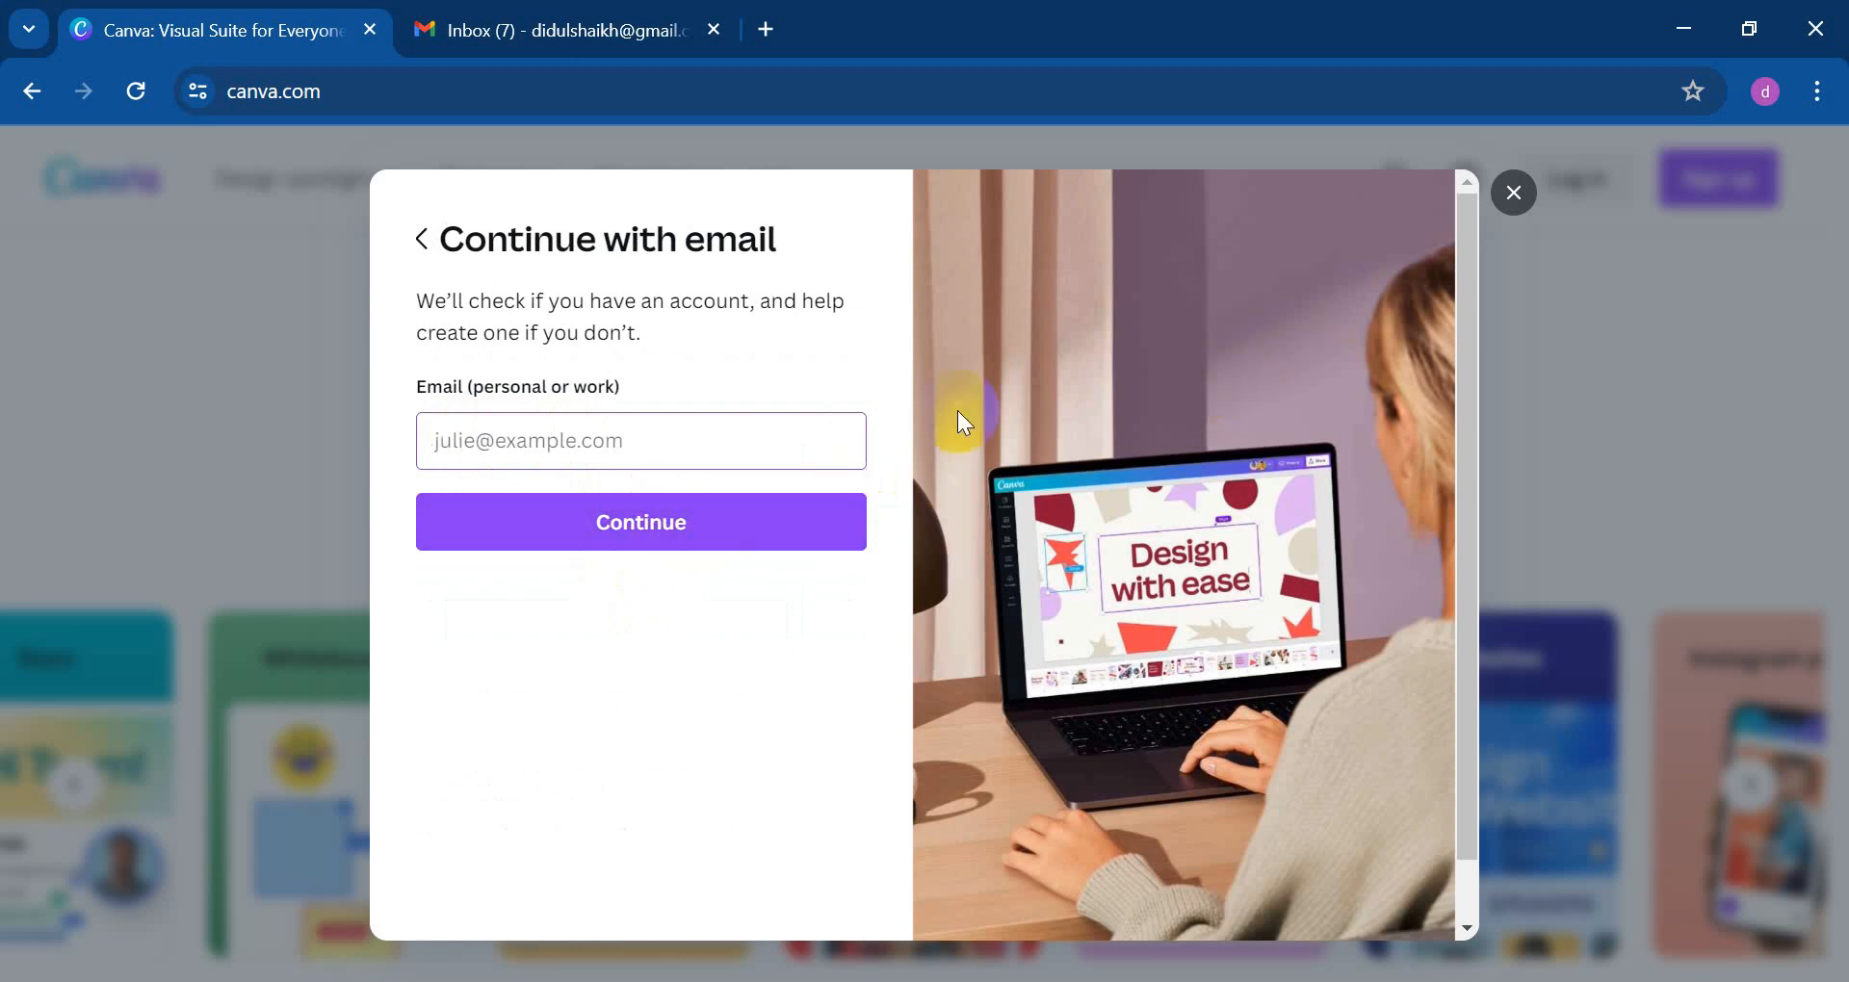
left_click(1514, 194)
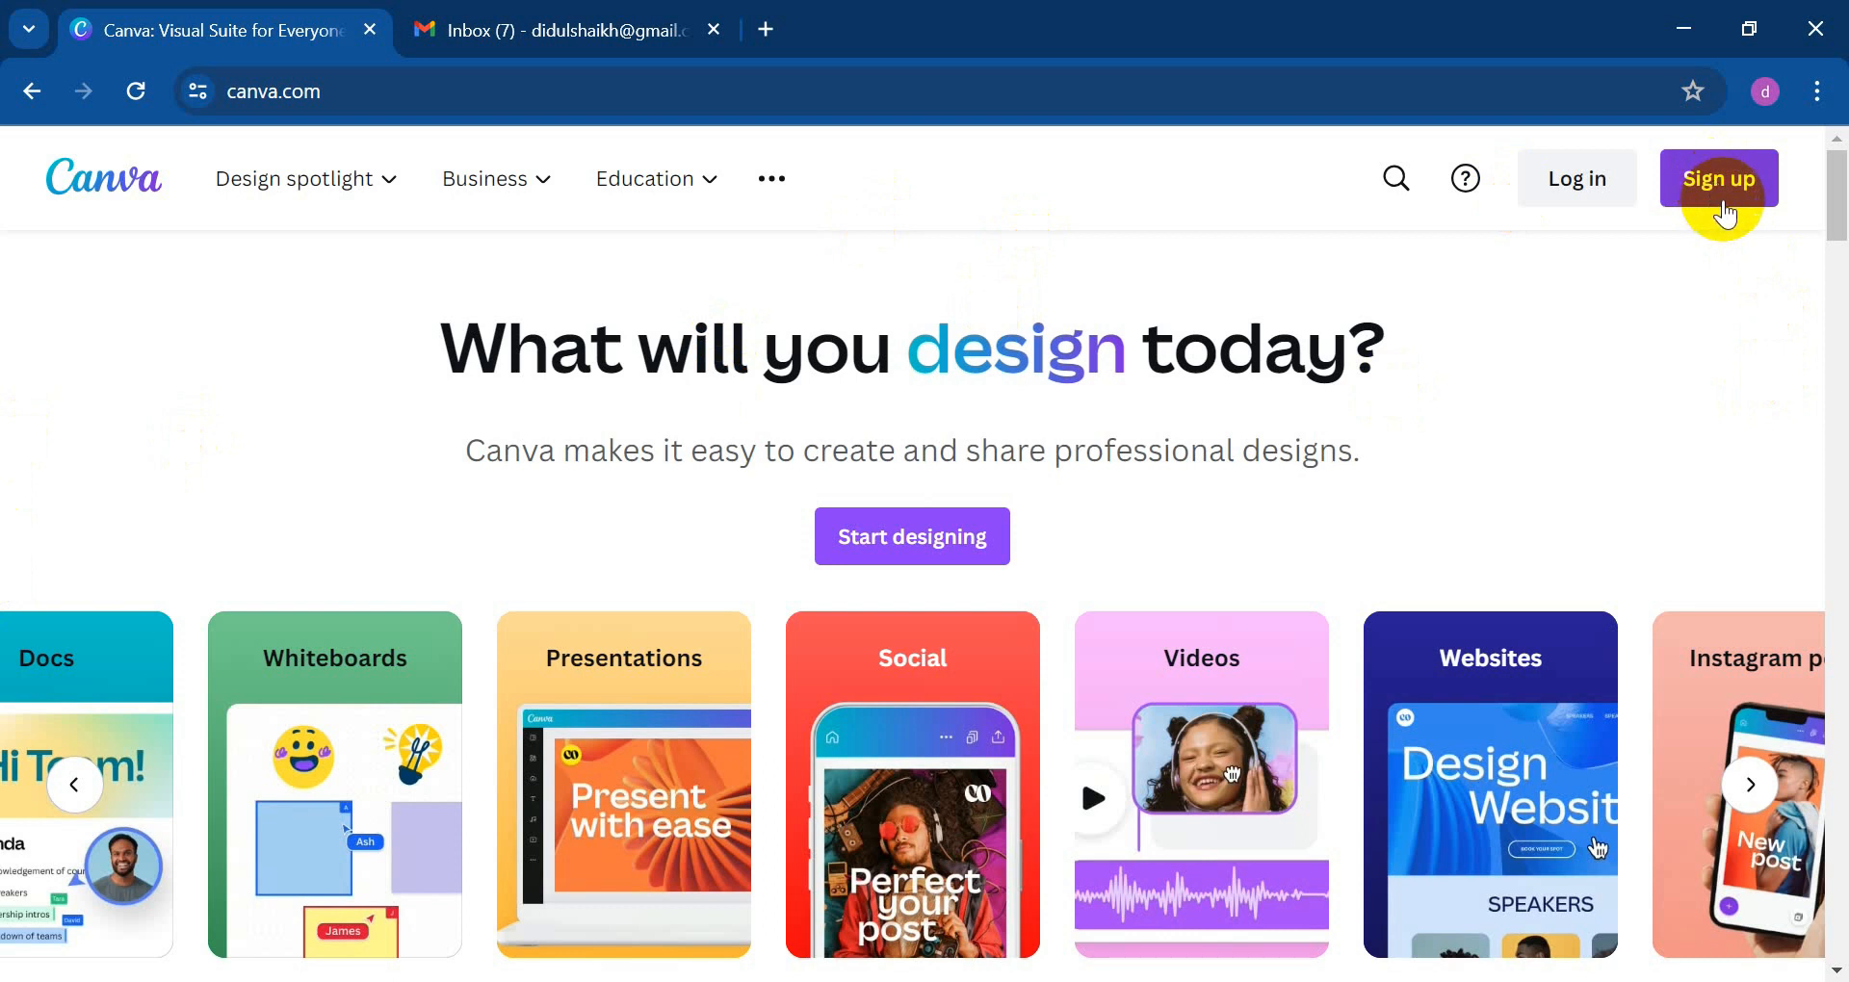
Step: Start Canva sign-up and enter the account's e-mail address in the email field
left_click(1724, 197)
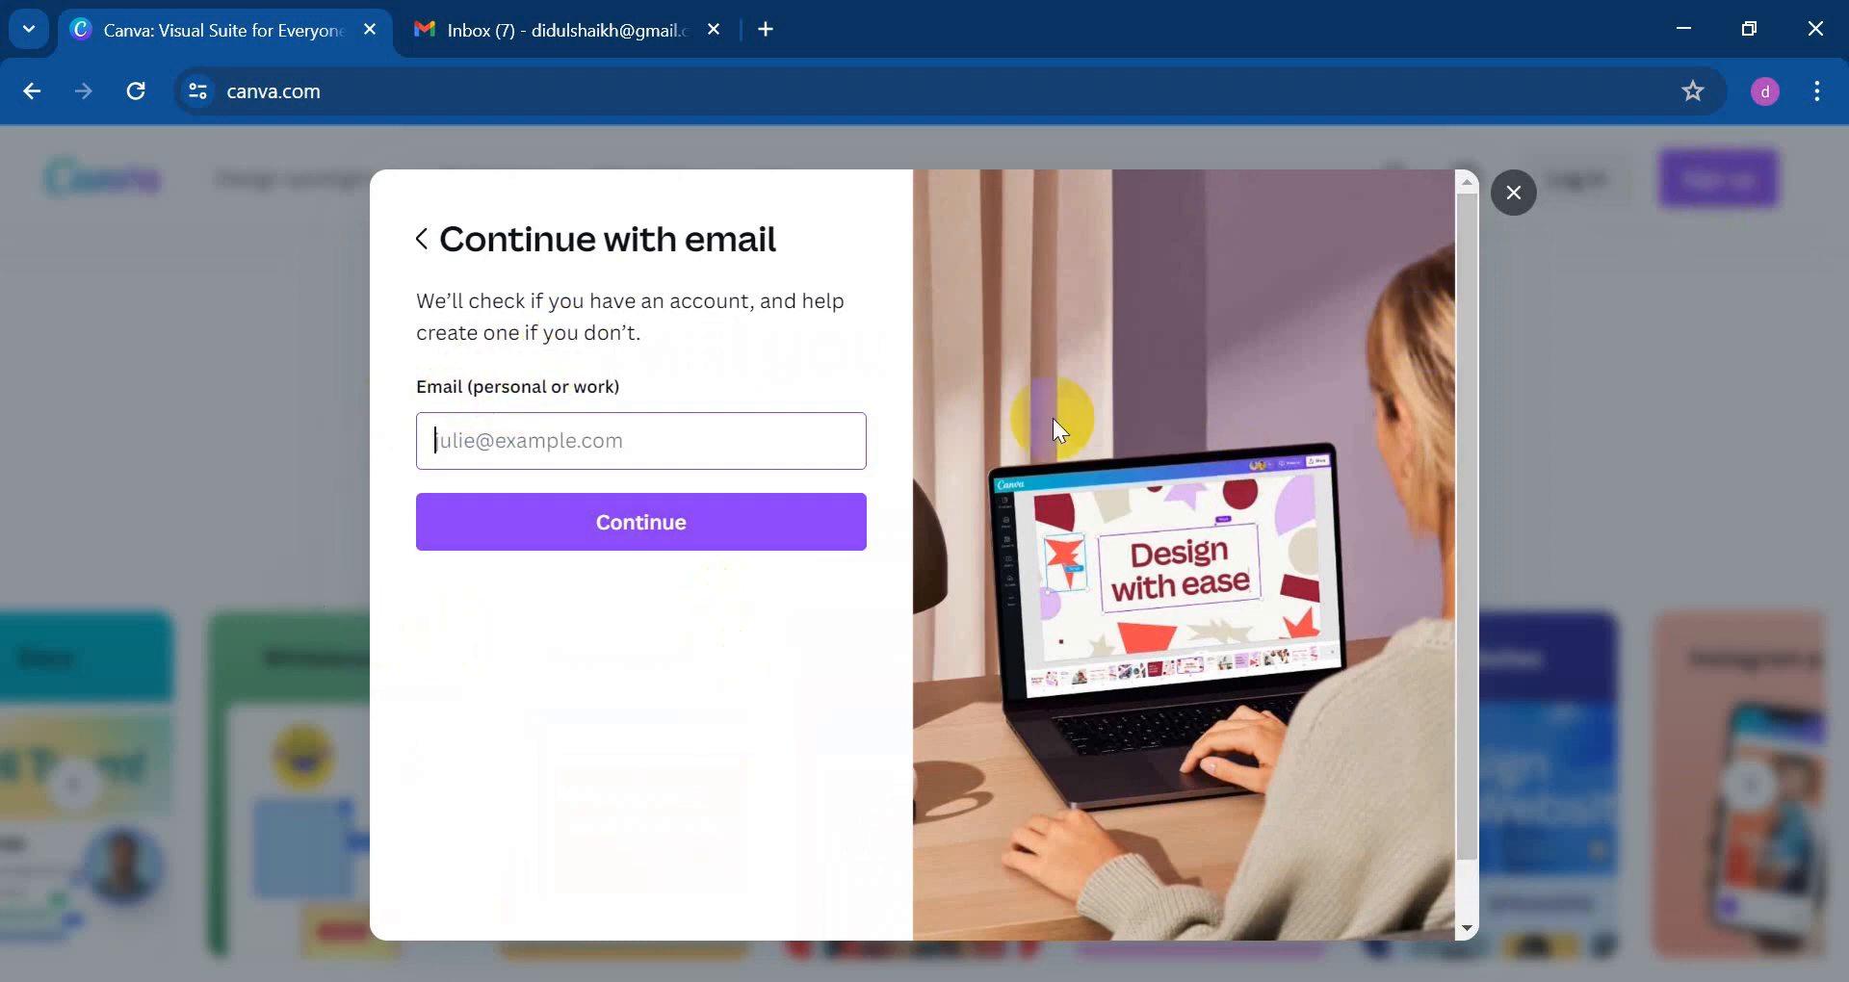
left_click(799, 455)
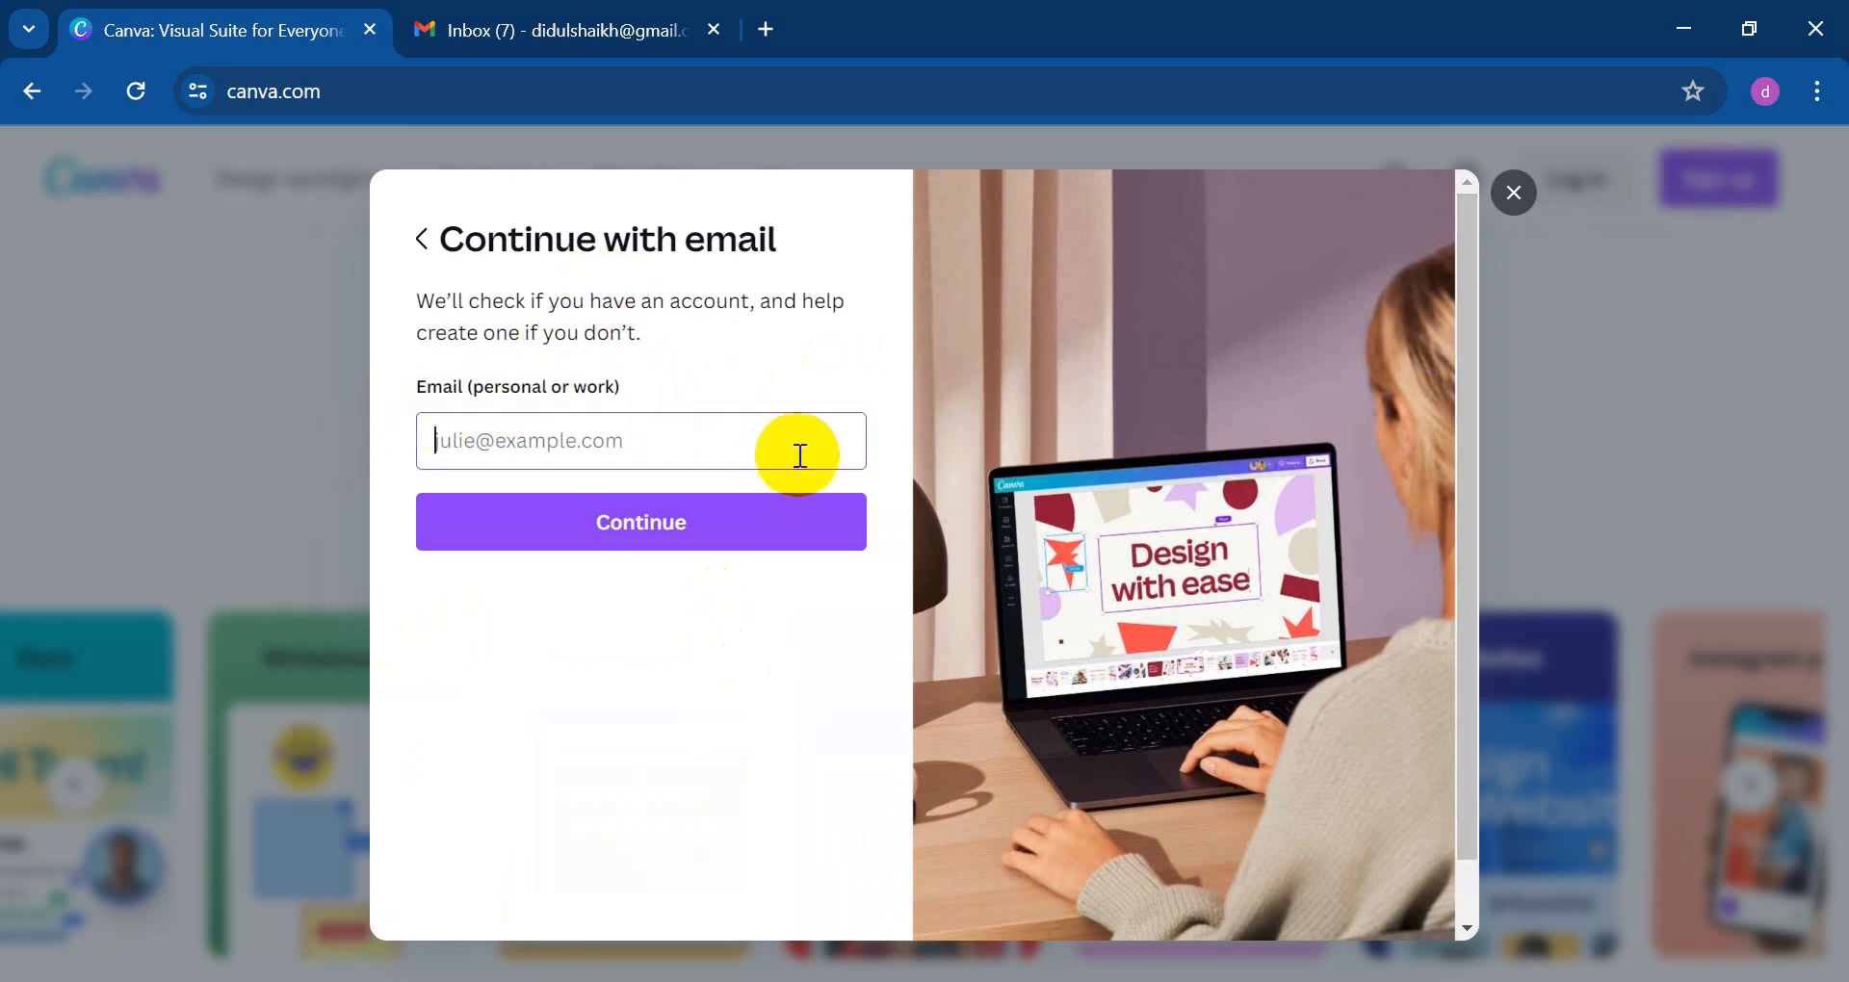
left_click(466, 441)
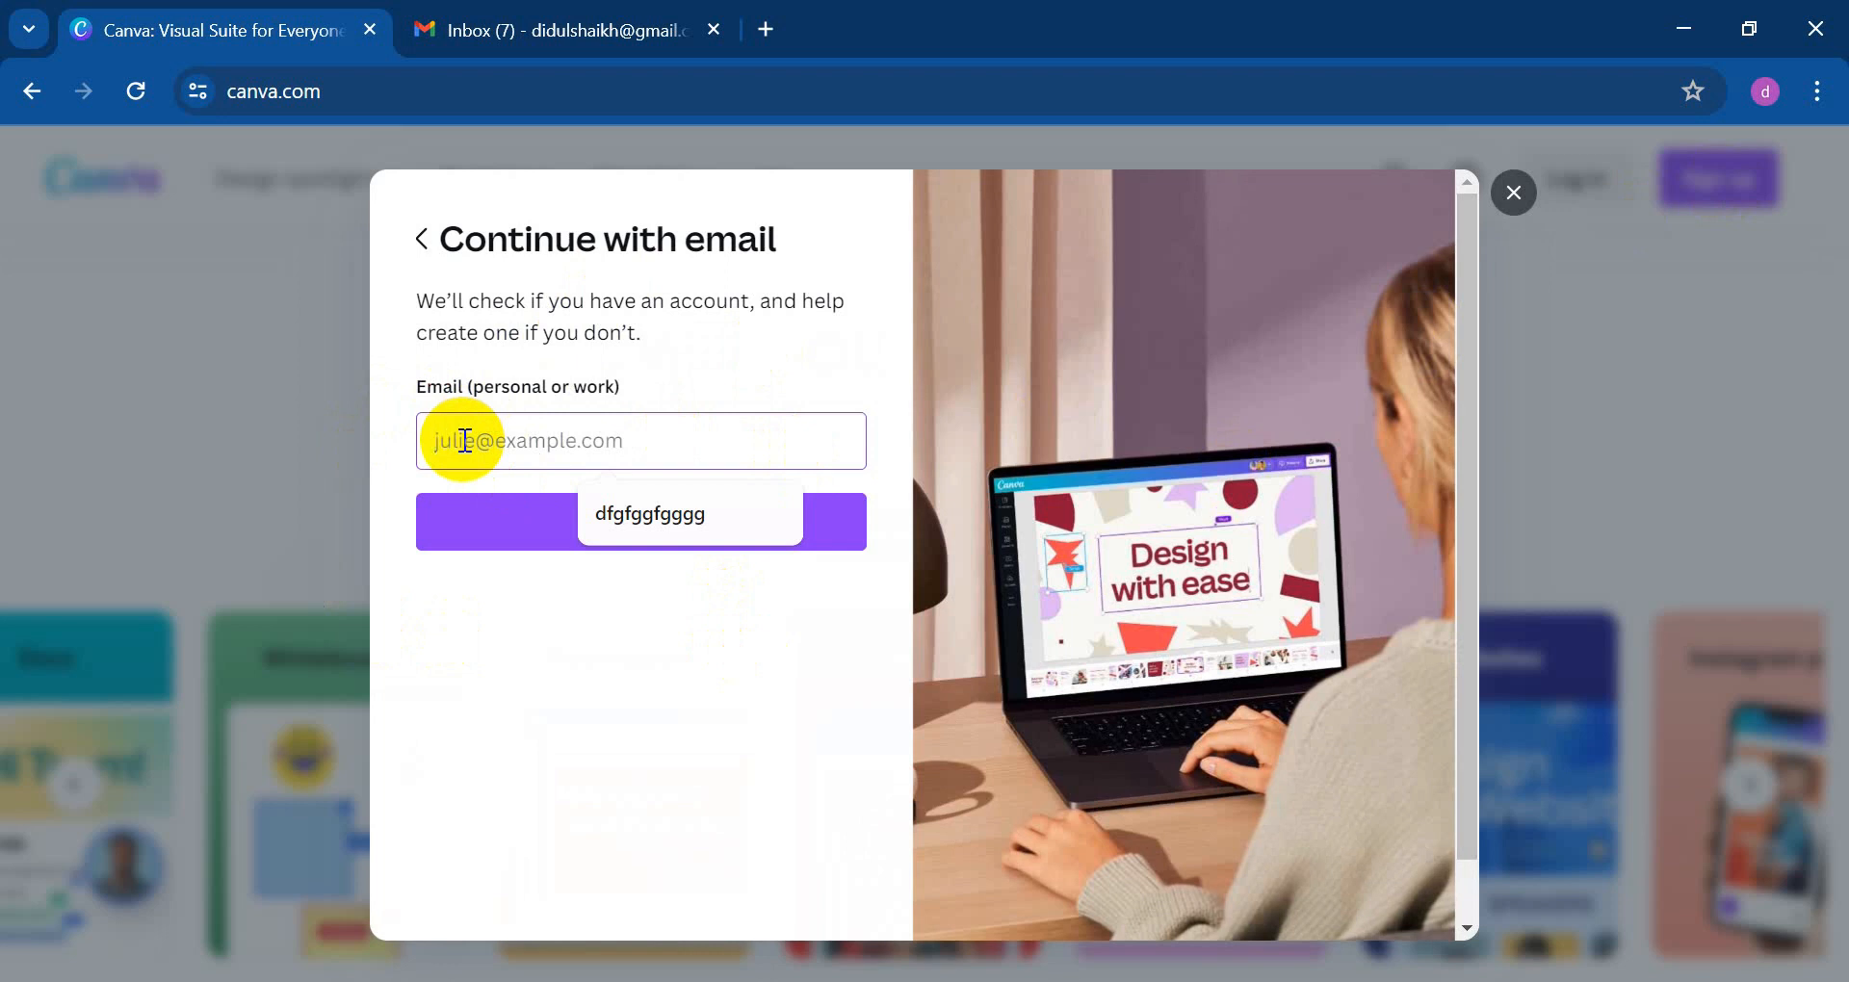
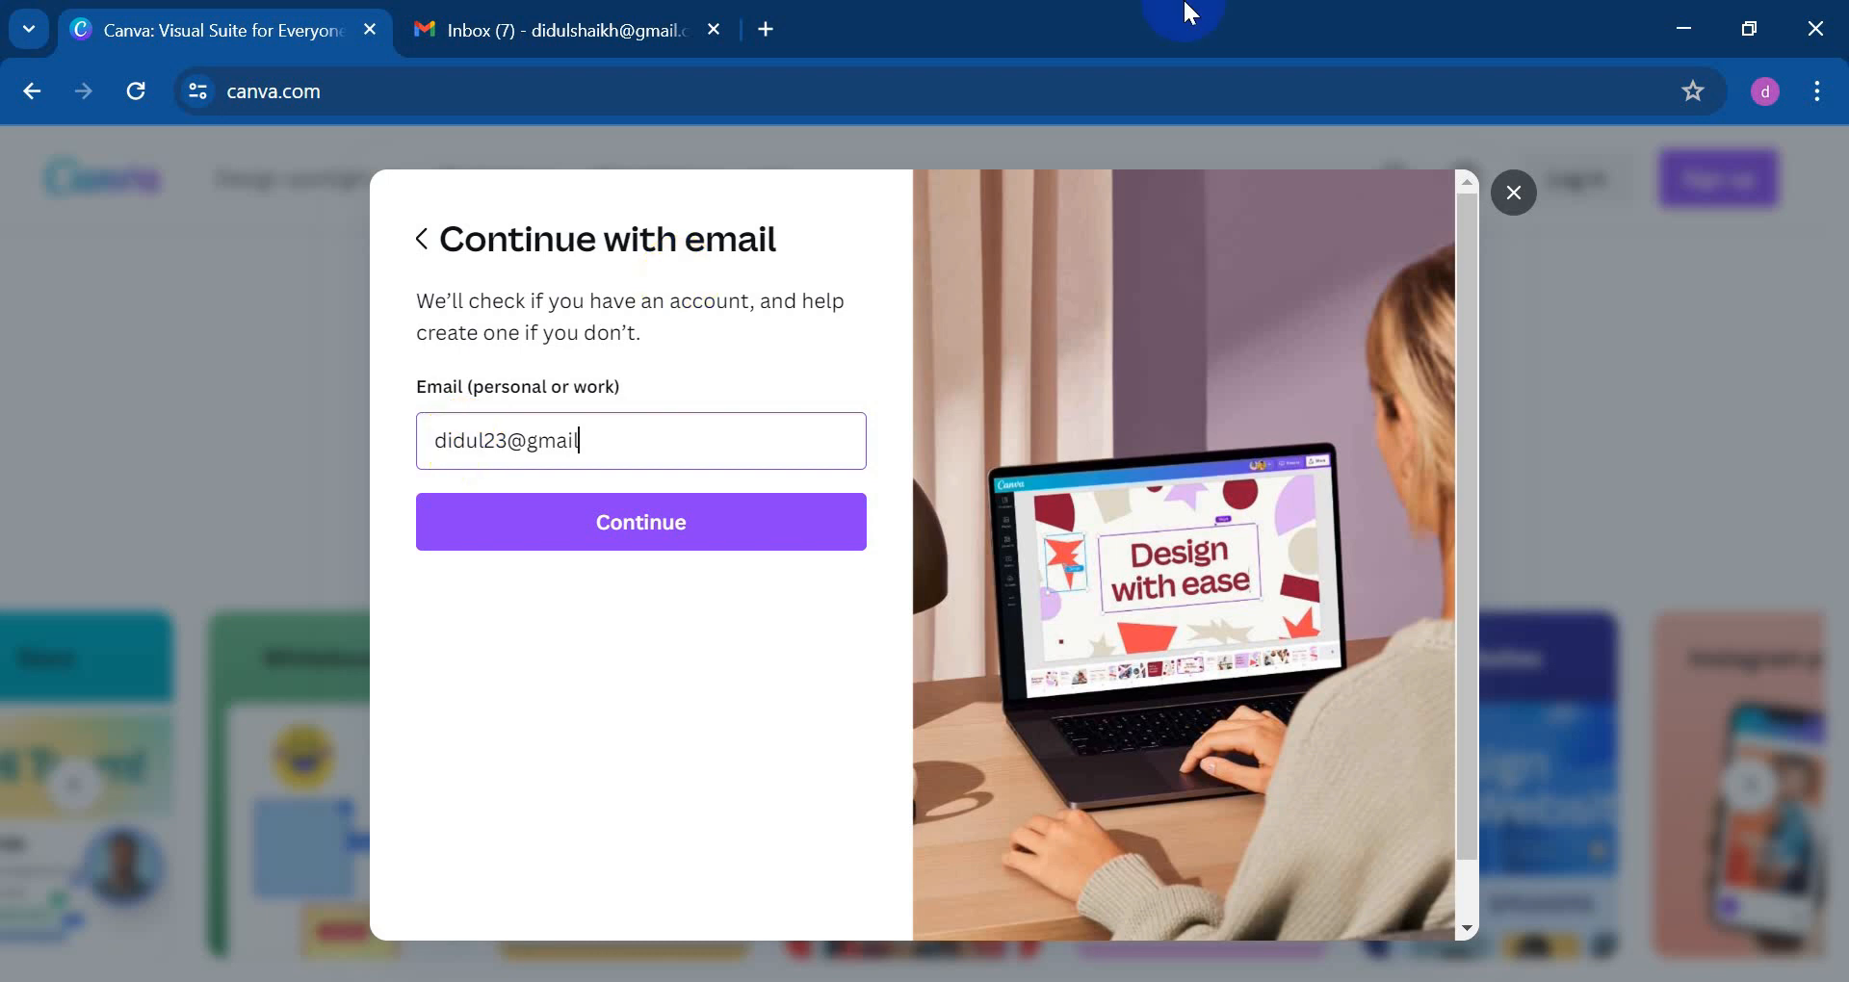
Step: Continue with the entered e-mail and create the account using the prefilled name
left_click(698, 531)
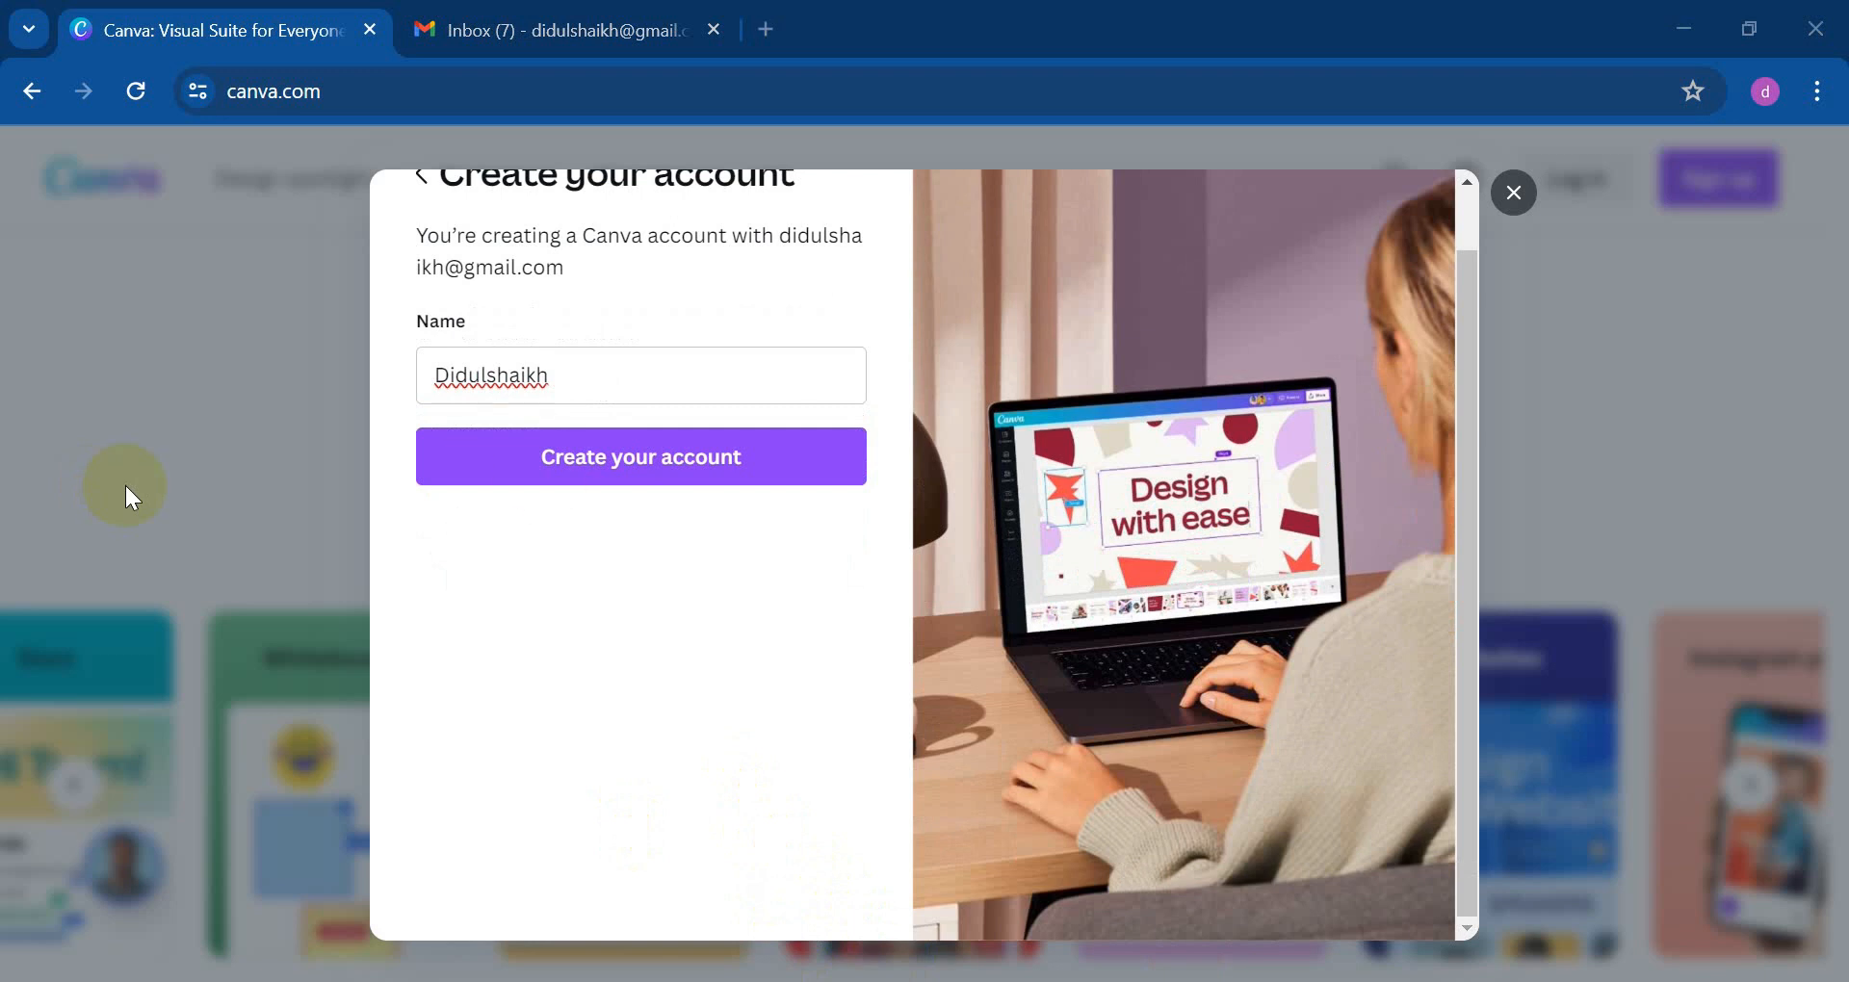
scroll(472, 440, "up", 1)
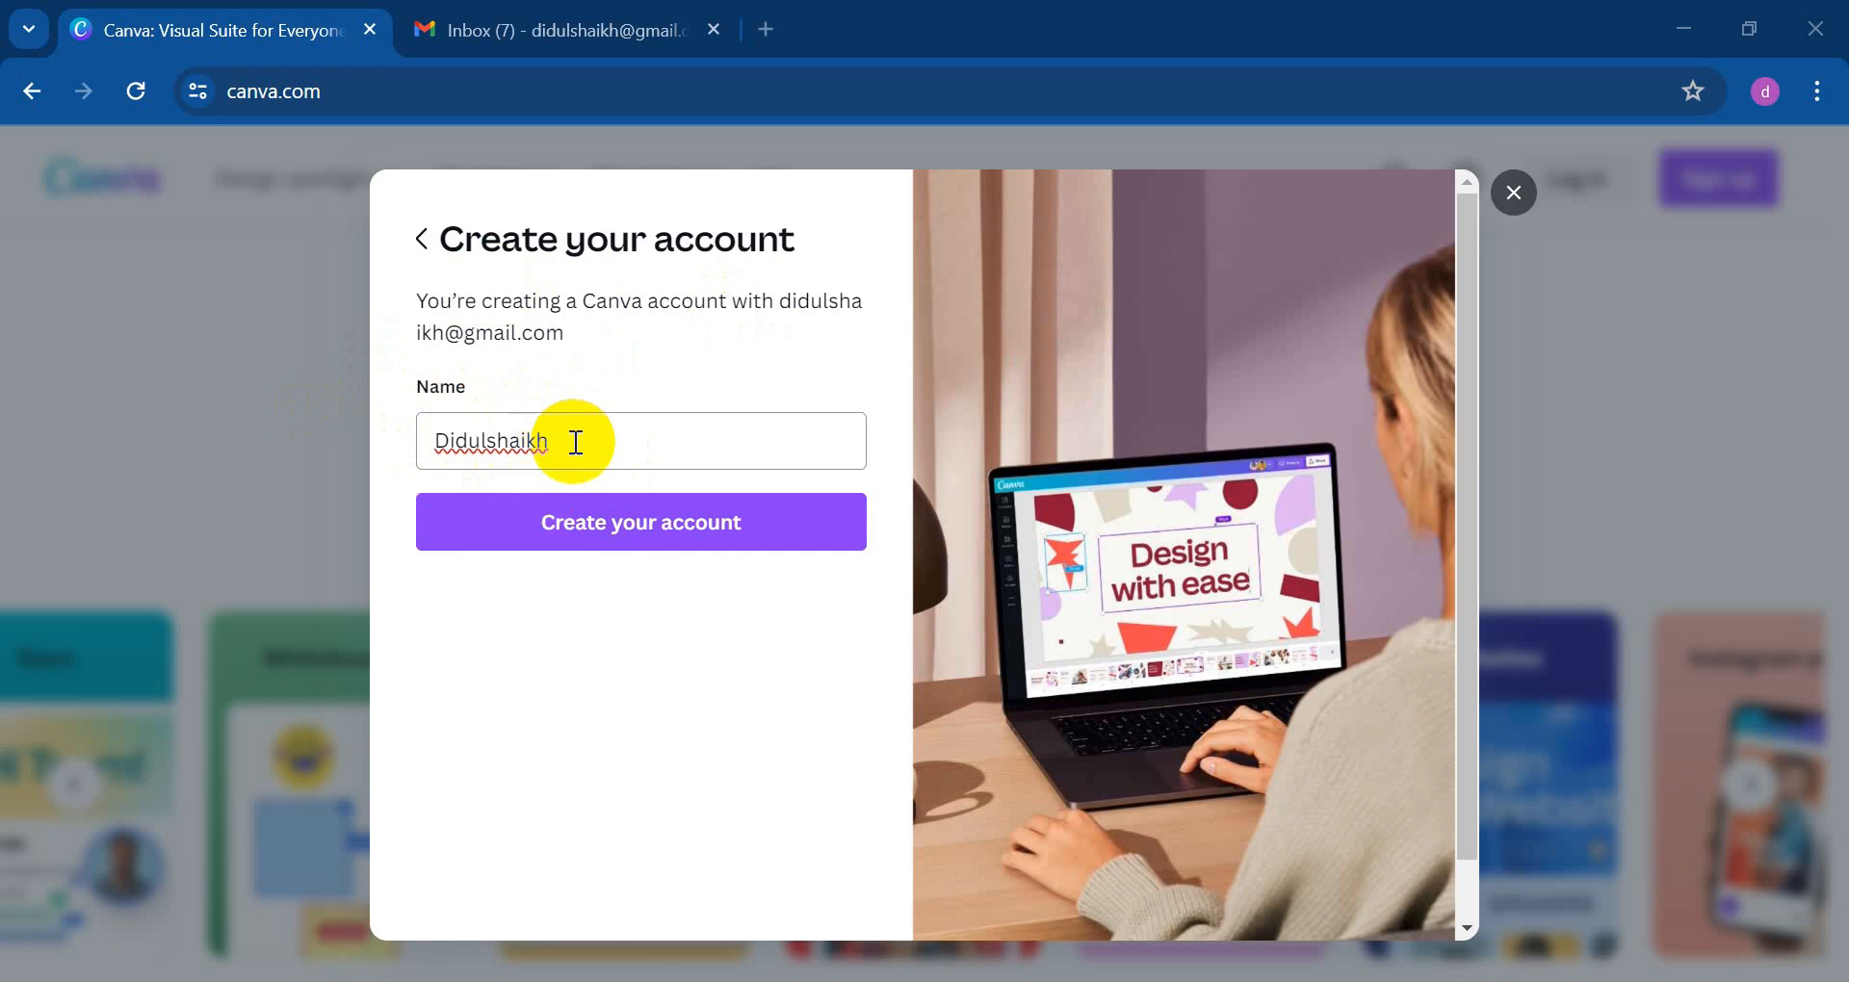
left_click(611, 539)
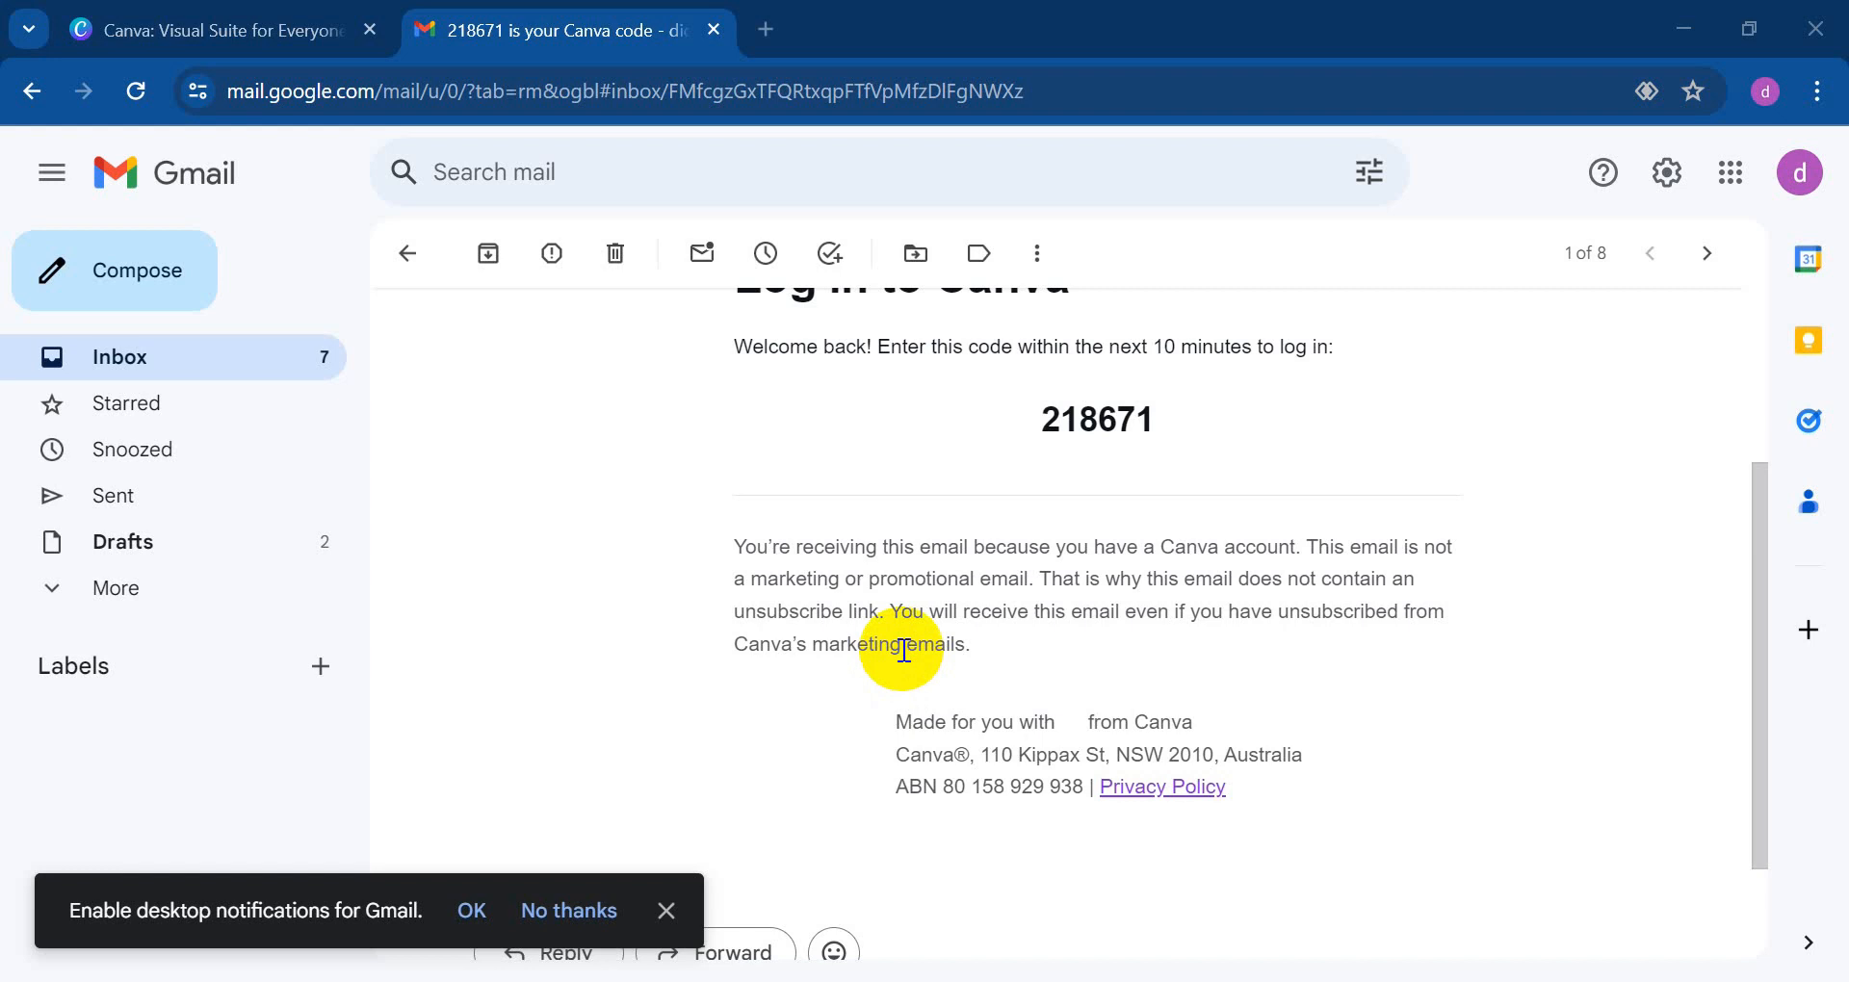
Step: Select the login code in the Gmail message and return to Canva's code field
scroll(1065, 549, "up", 3)
left_click_drag(1101, 568, 1019, 563)
key("ctrl+c")
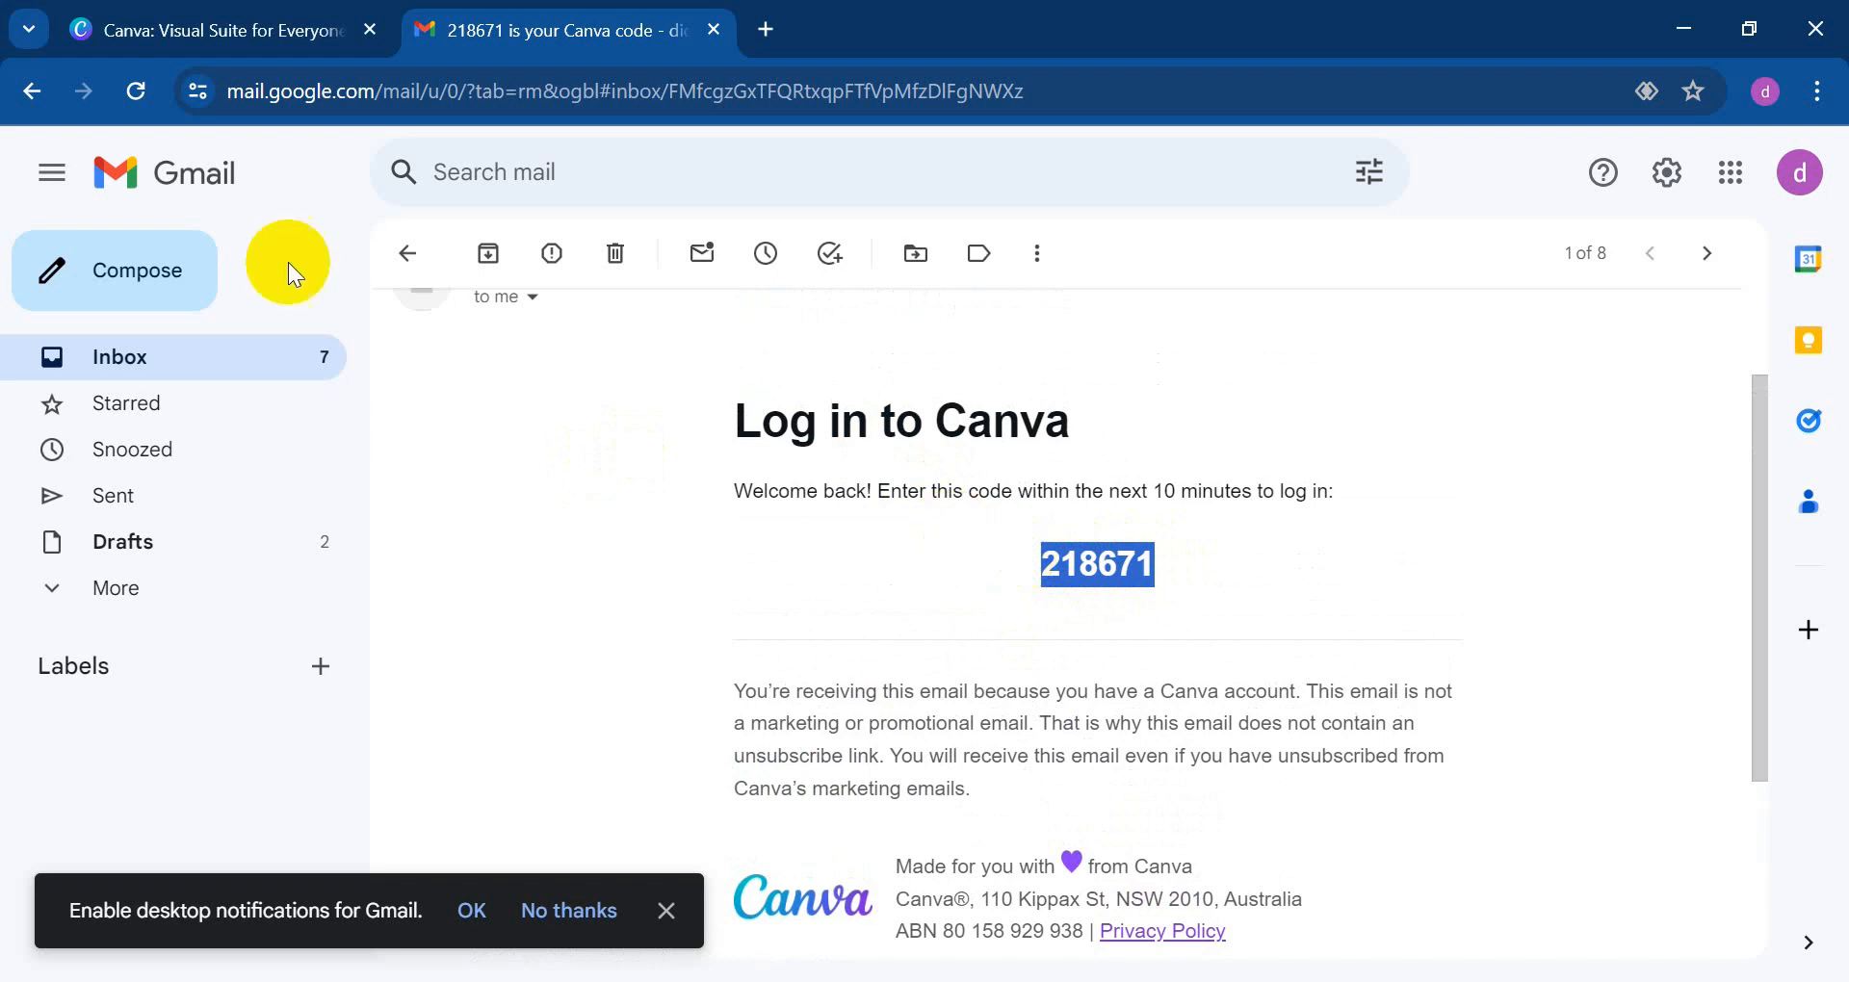
left_click(269, 39)
left_click(468, 442)
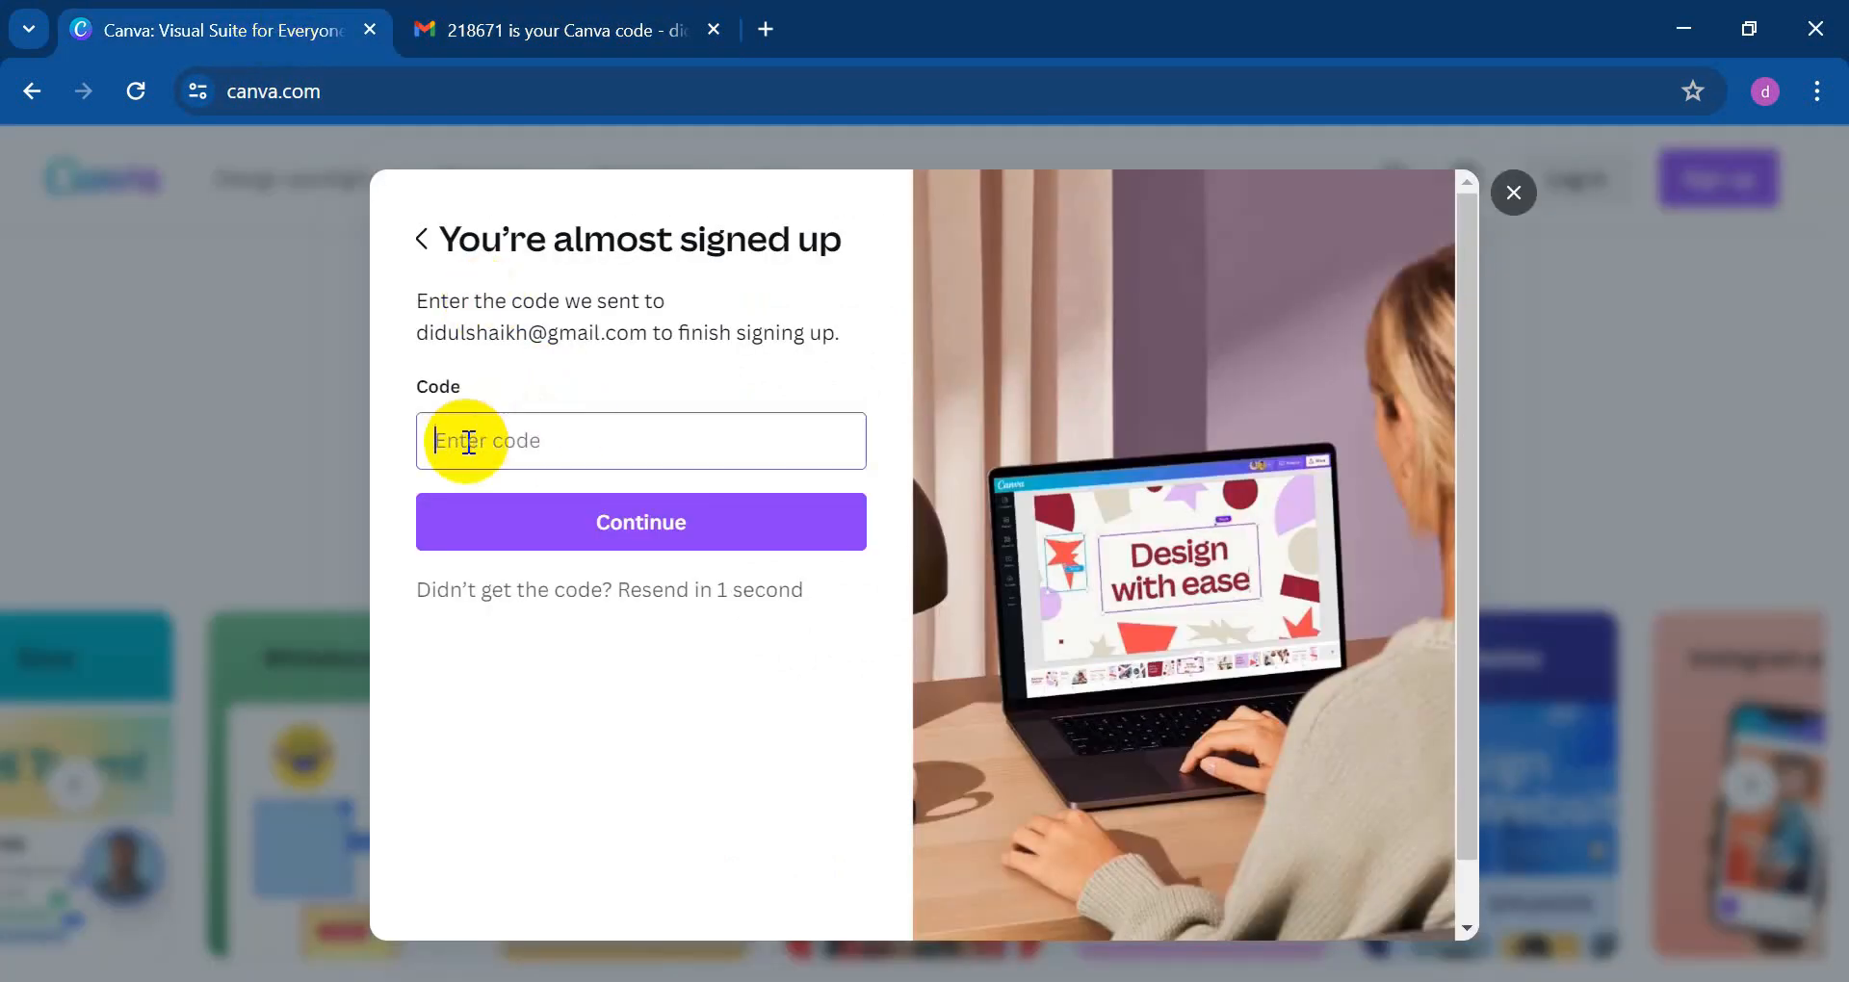
Step: Paste the emailed verification code into Canva and submit it
key("ctrl+v")
left_click(554, 501)
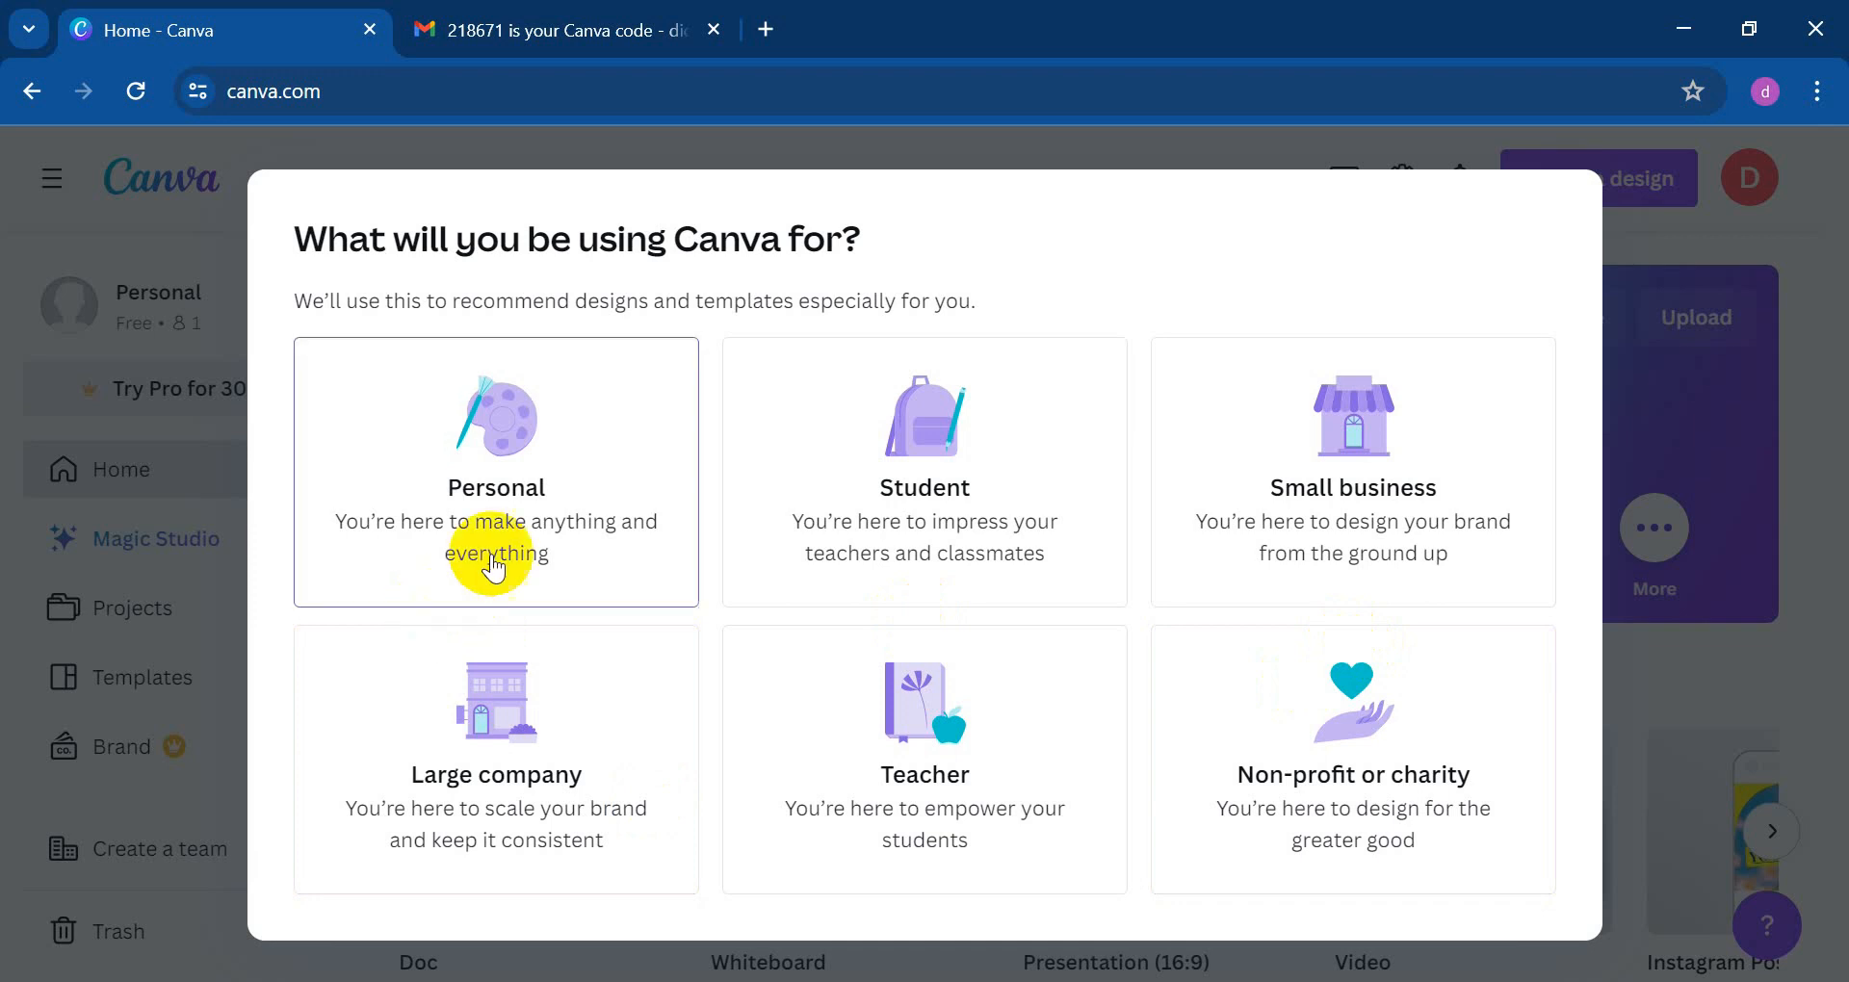
Step: Choose Personal use and decline the Canva Pro trial with Maybe Later
left_click(524, 478)
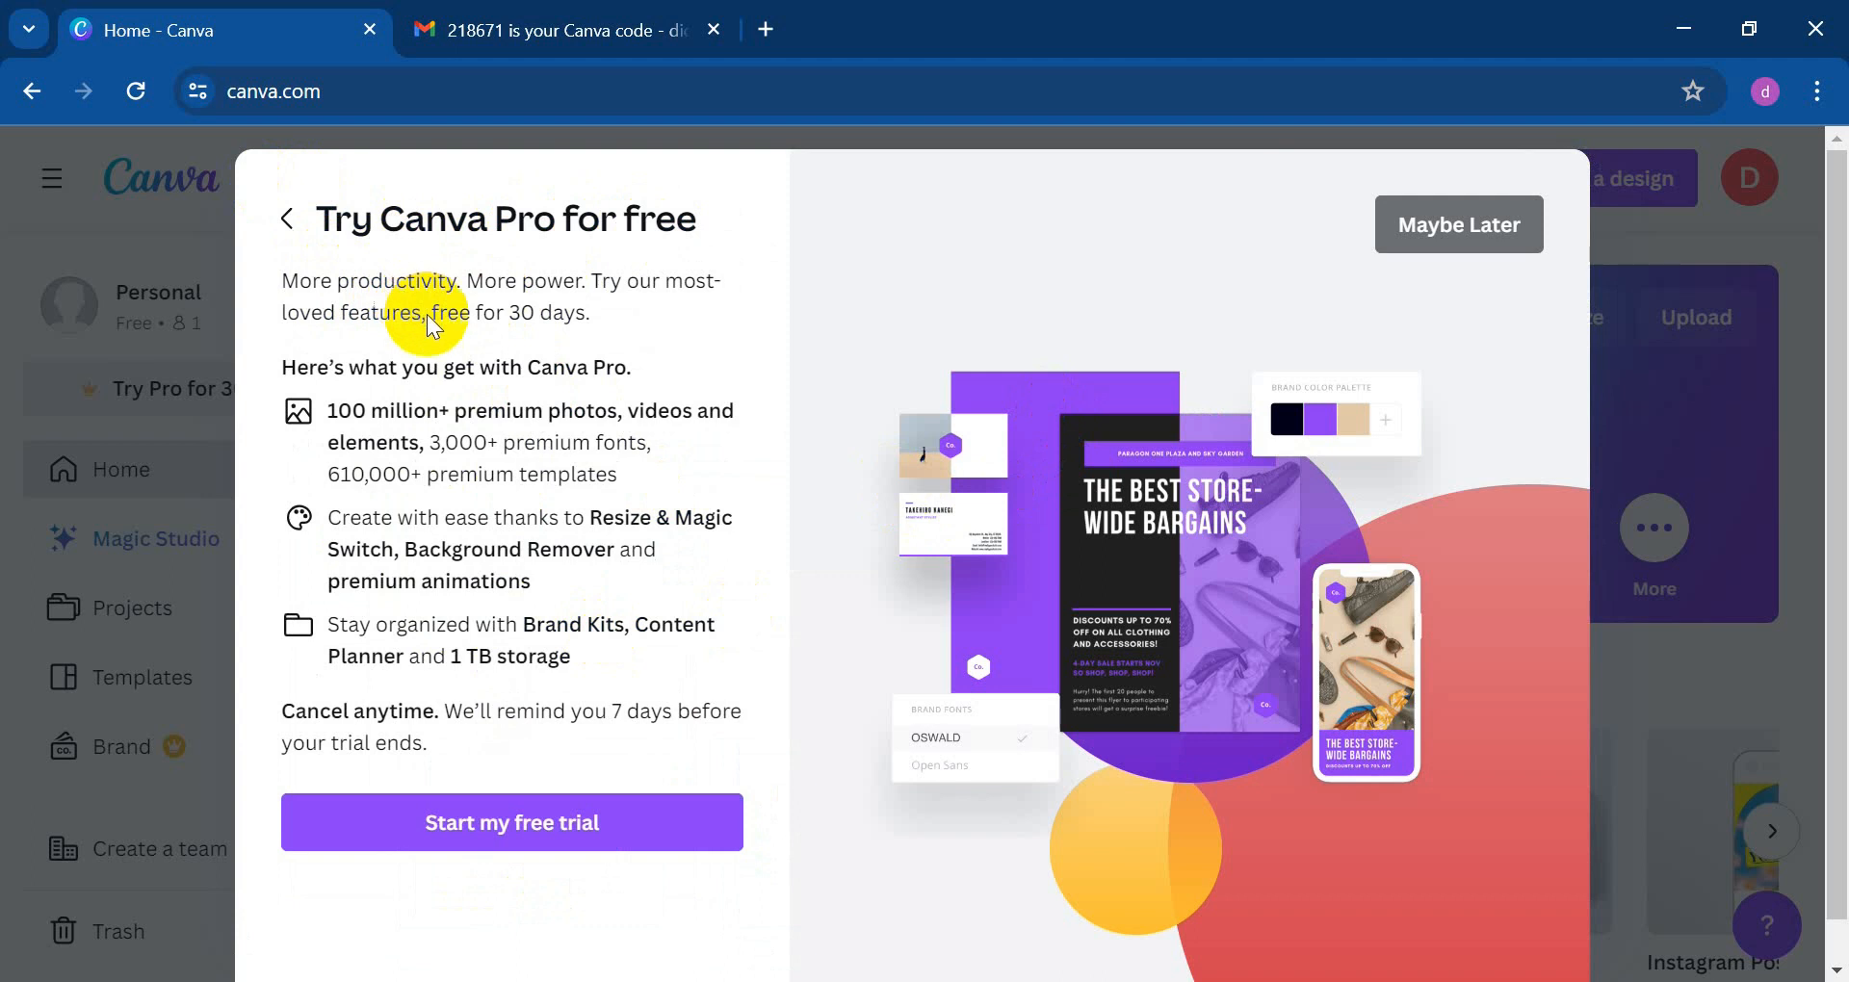
scroll(433, 337, "down", 1)
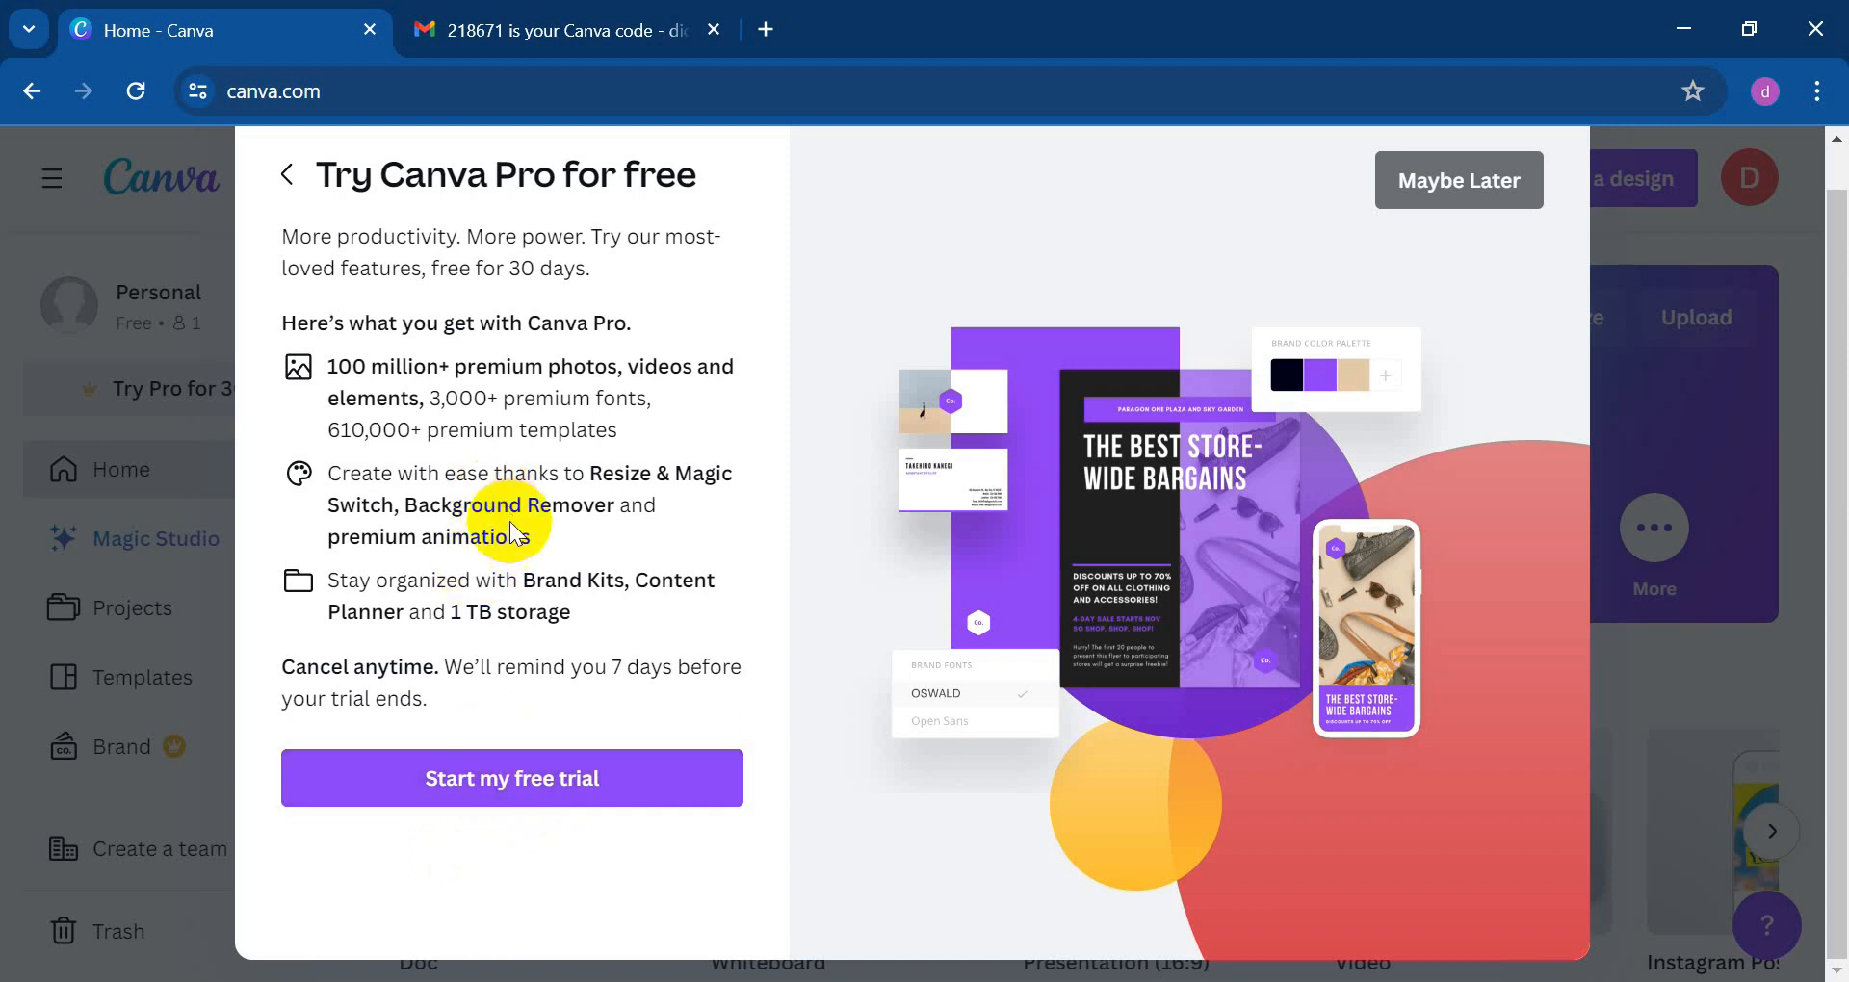
scroll(567, 782, "up", 1)
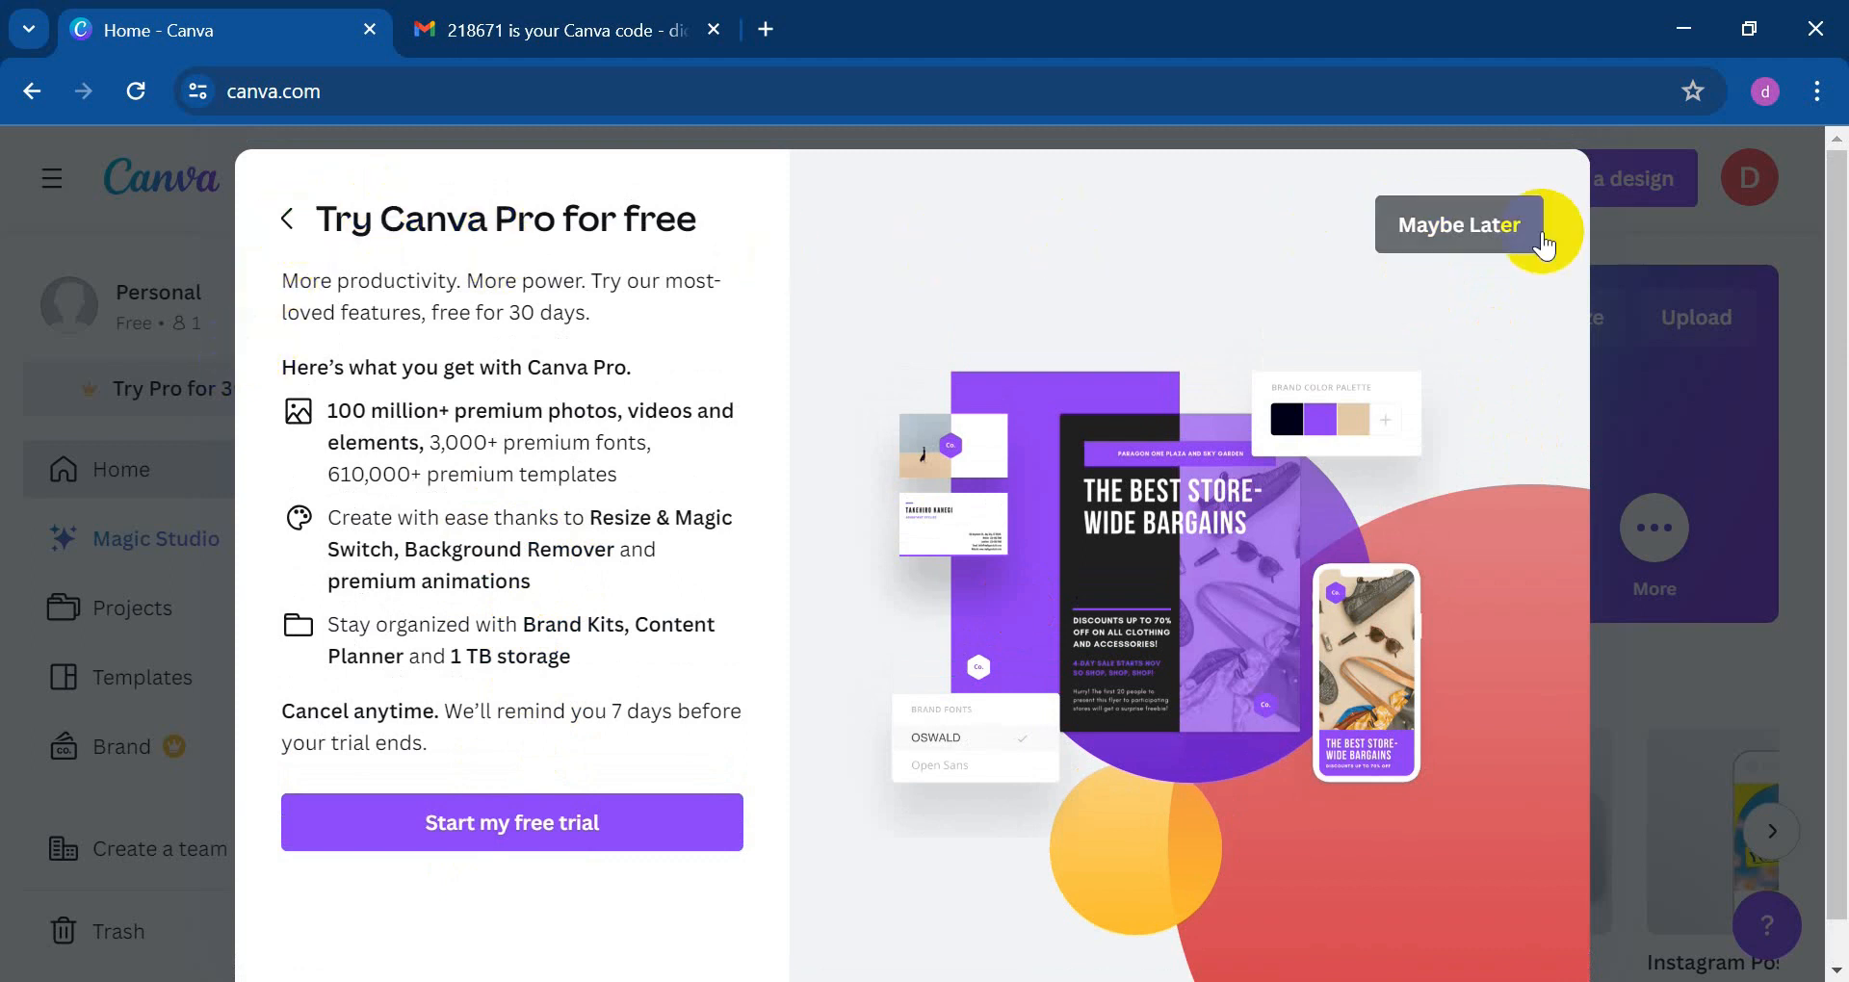
left_click(1461, 236)
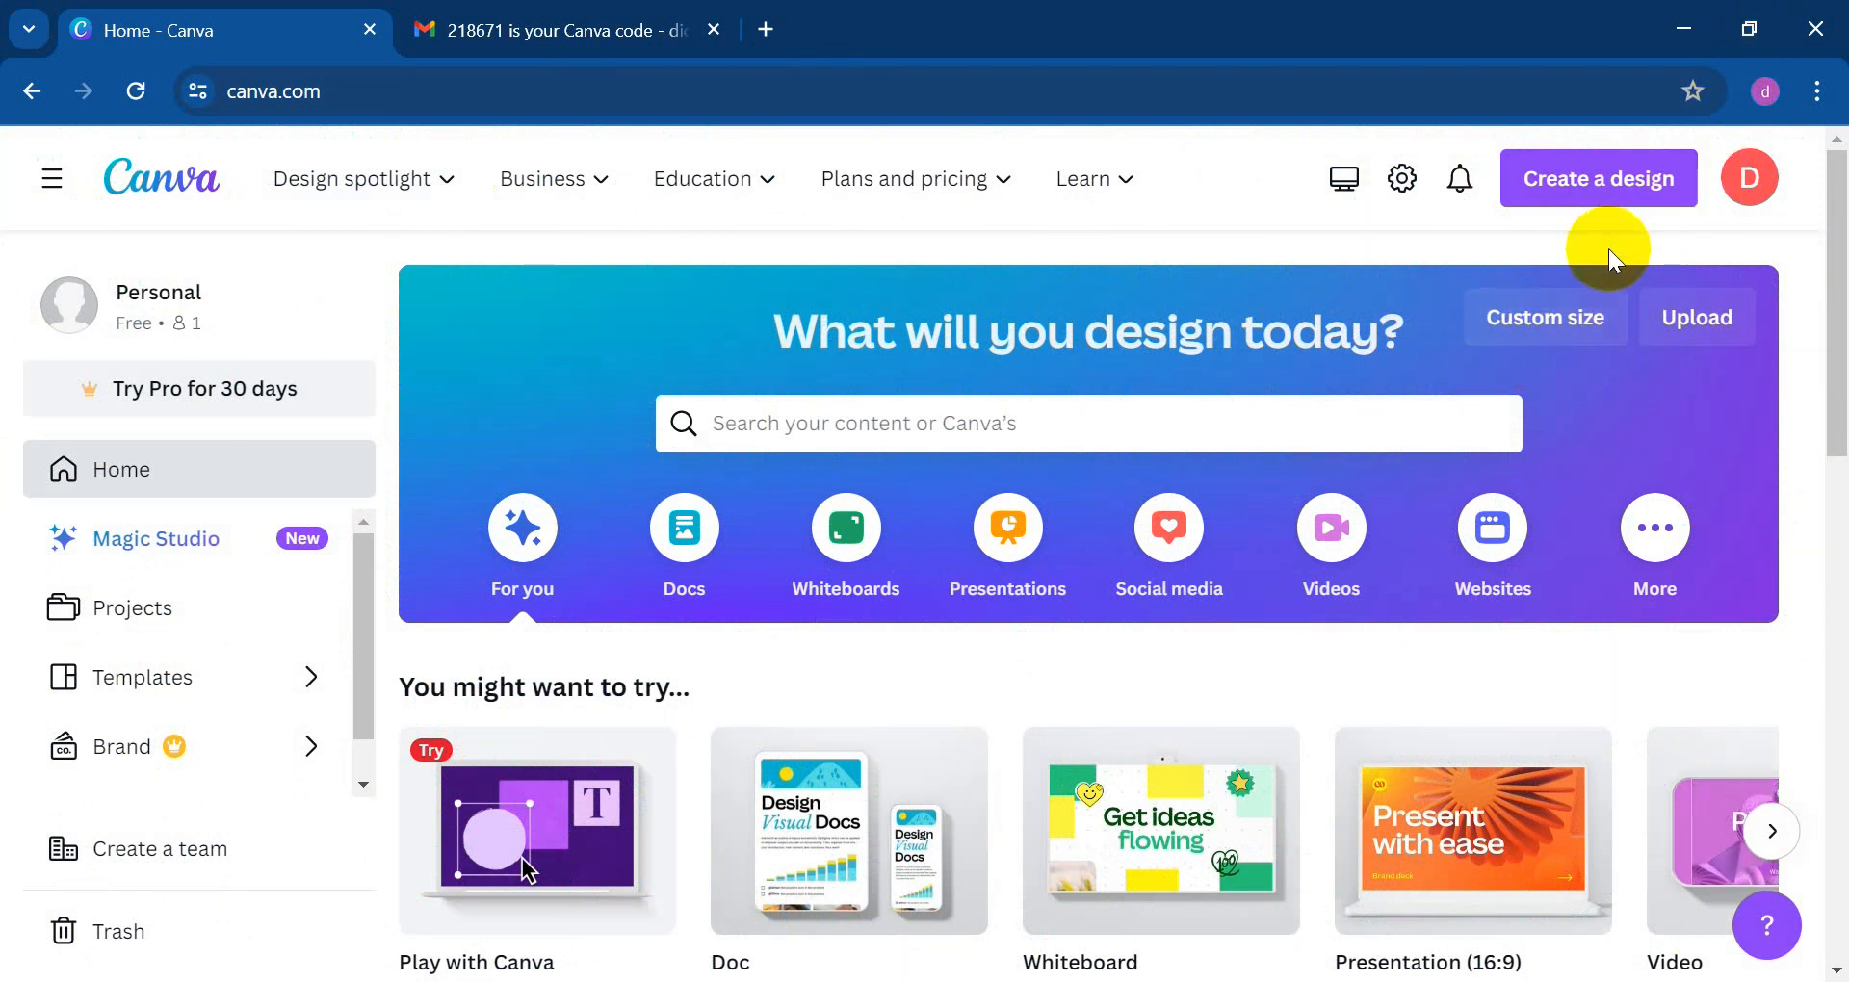
Step: Create a custom-size design with width 500 px and height 201 px
left_click(1524, 337)
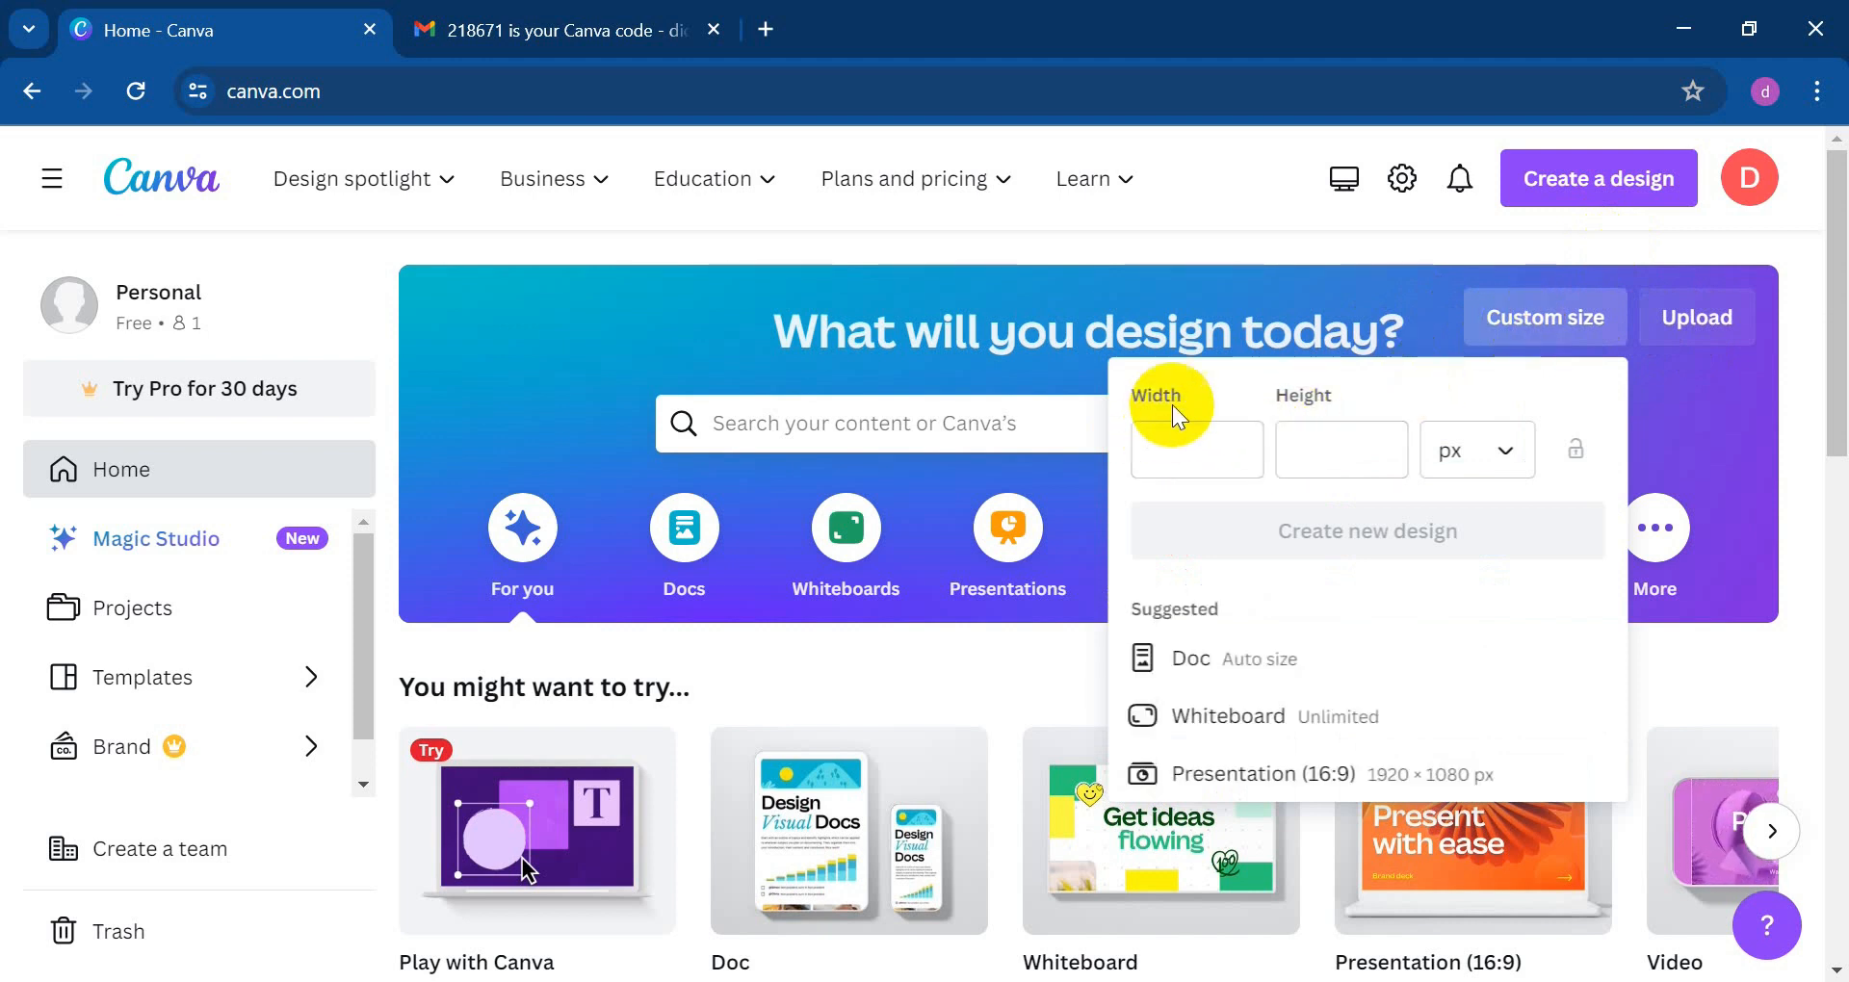
left_click(1223, 460)
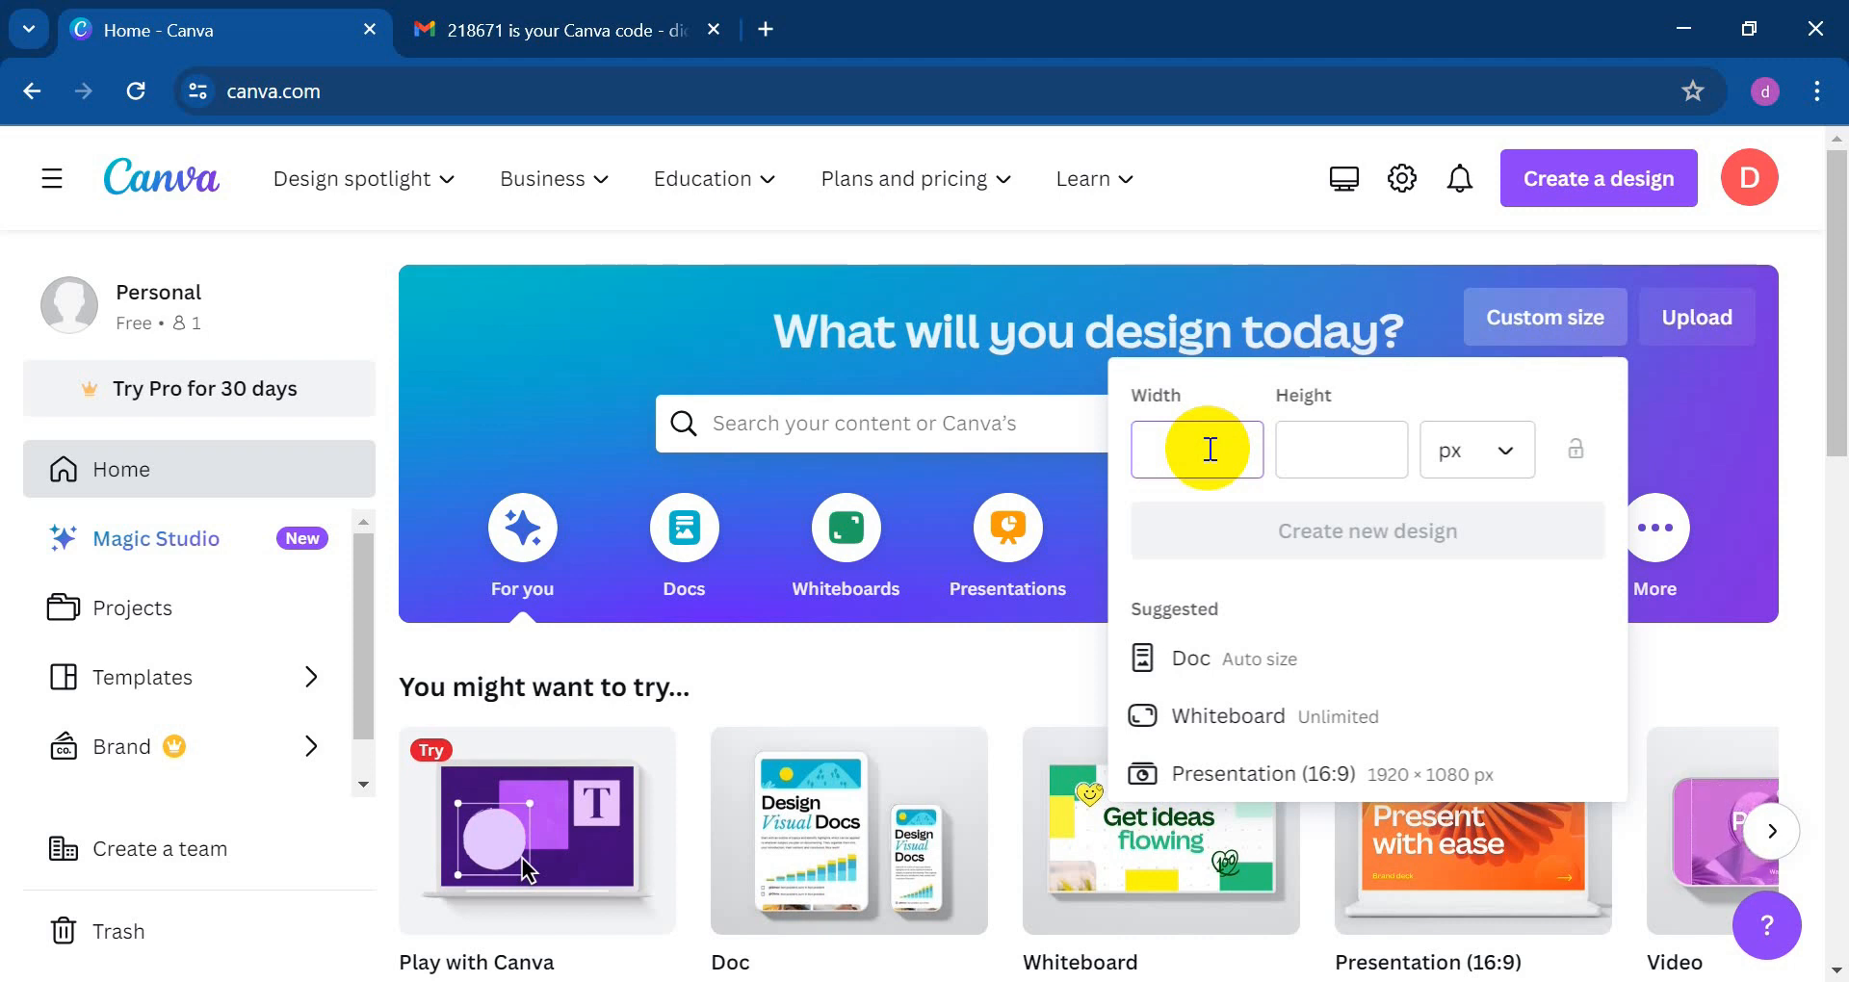
type("00")
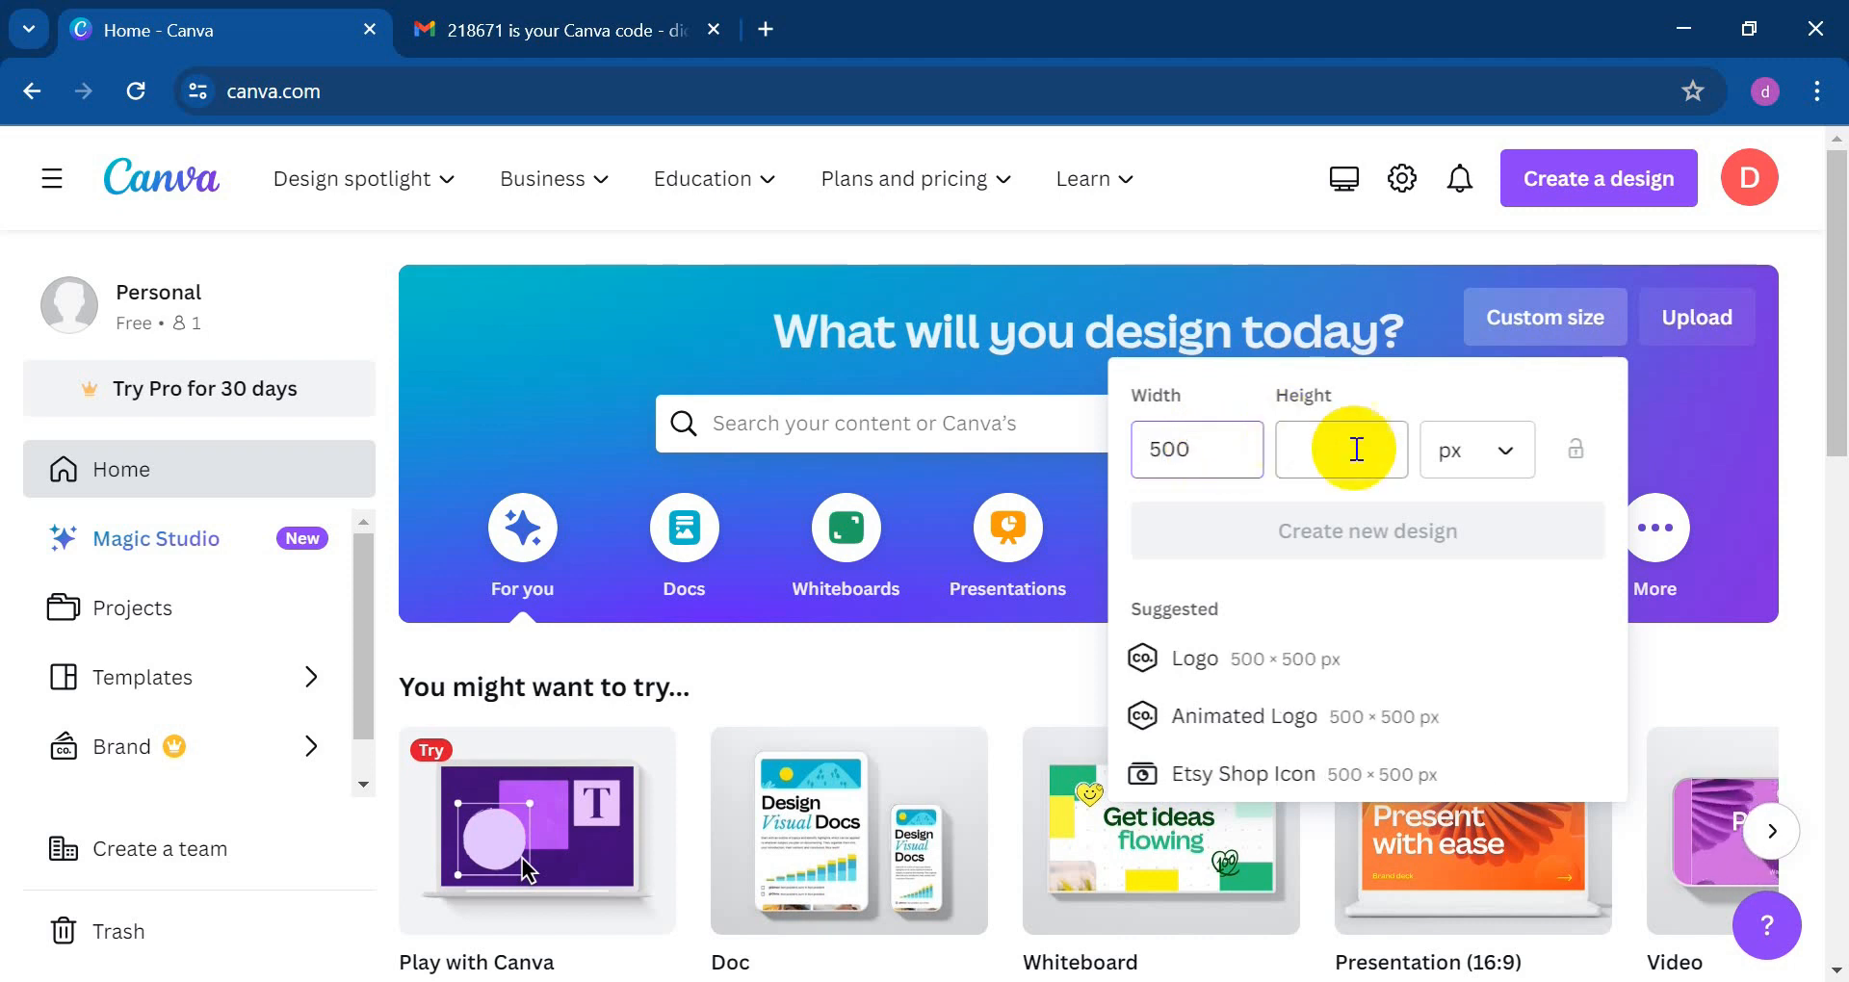
left_click(1335, 450)
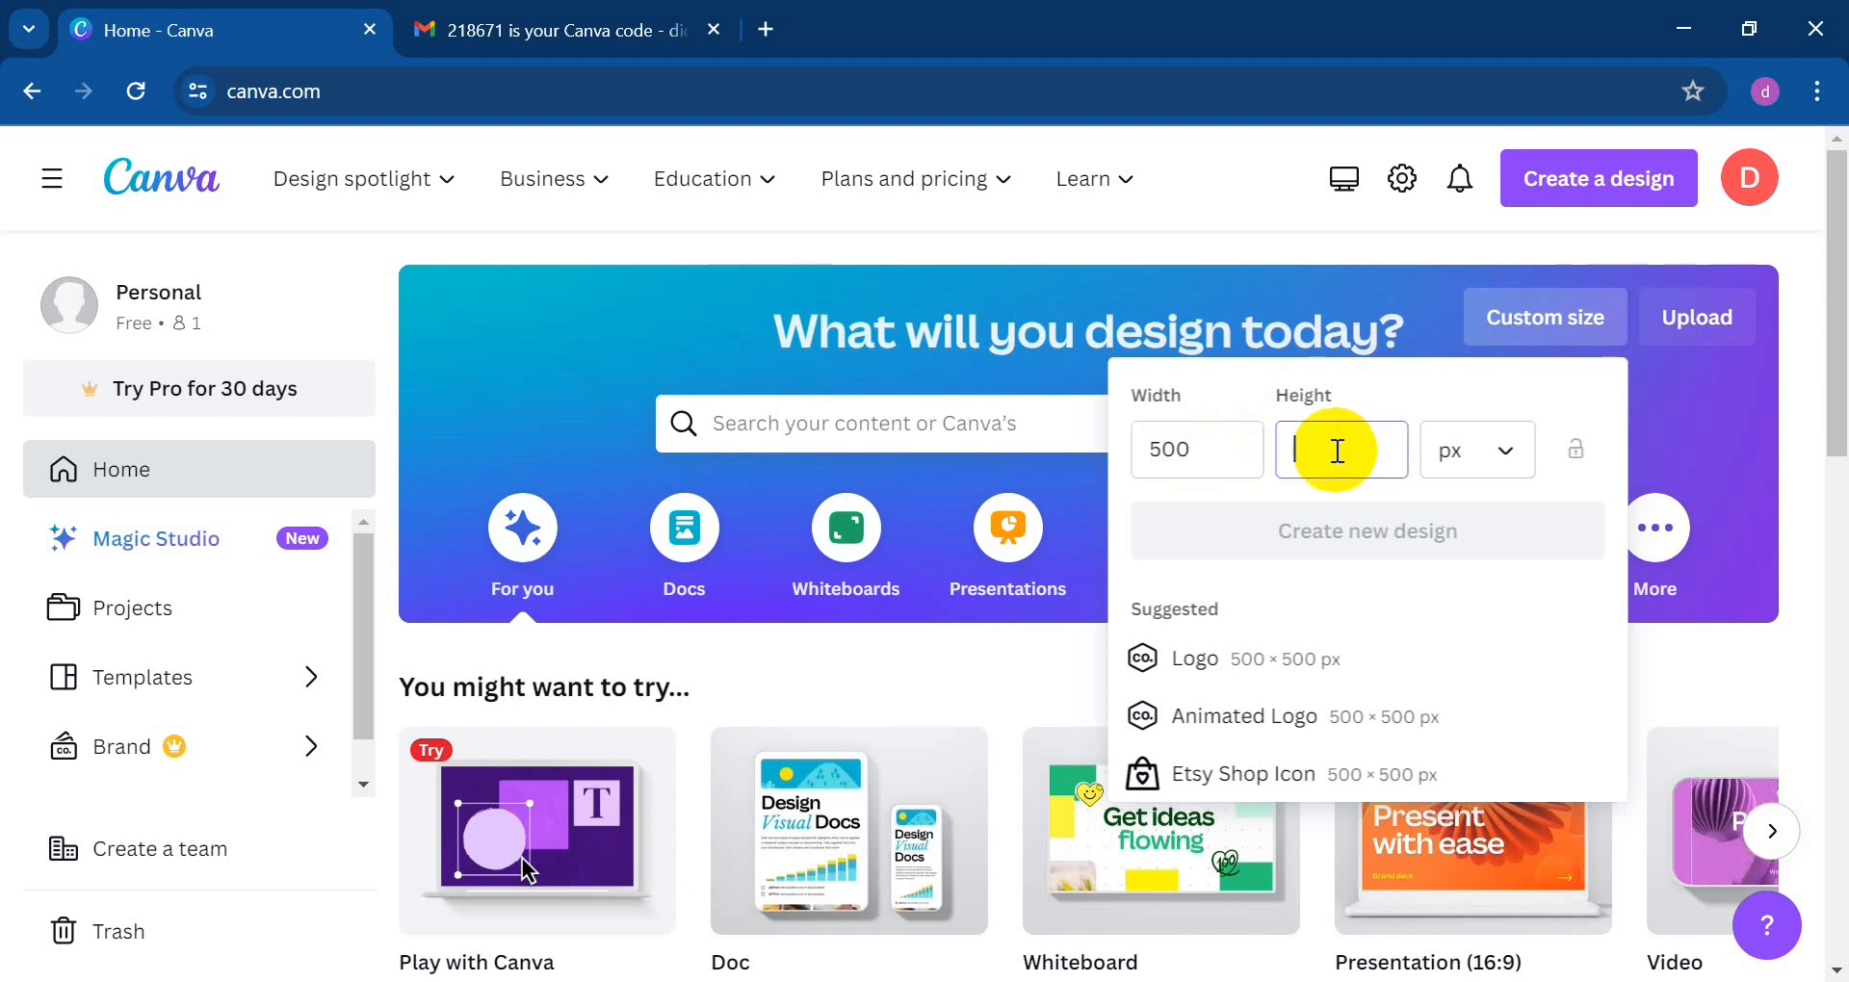
type("201")
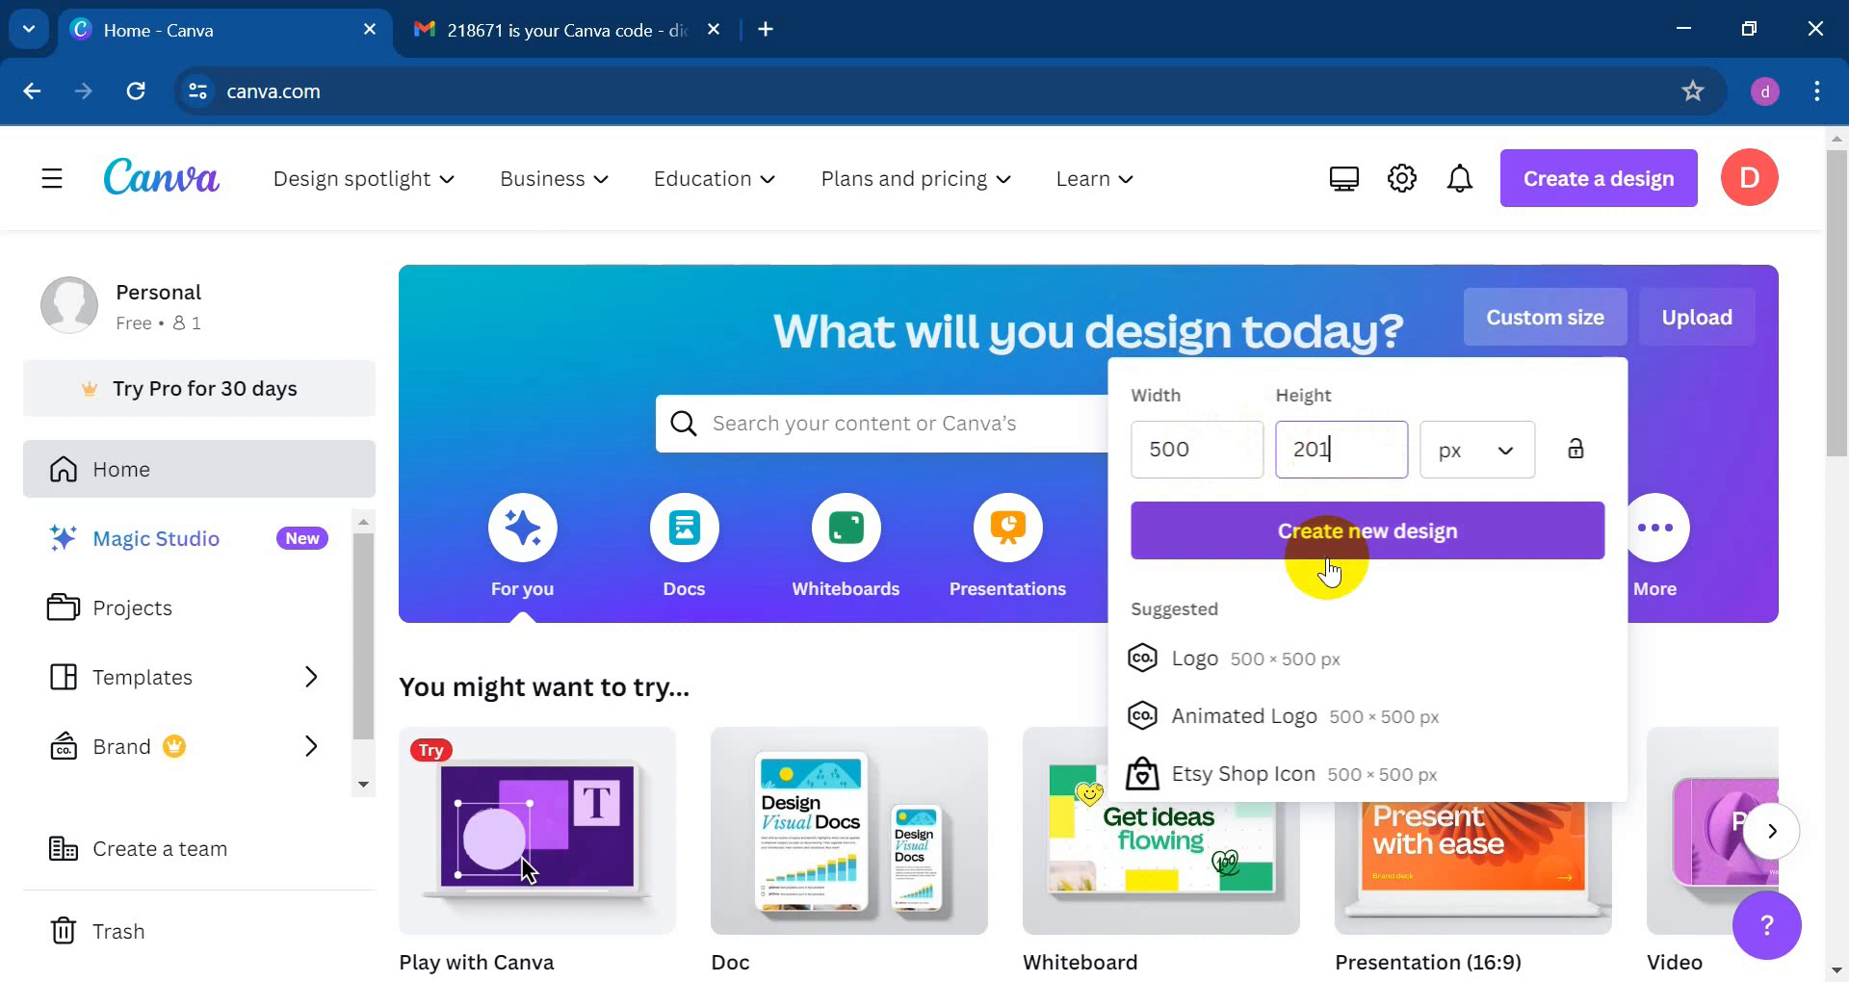
left_click(1331, 563)
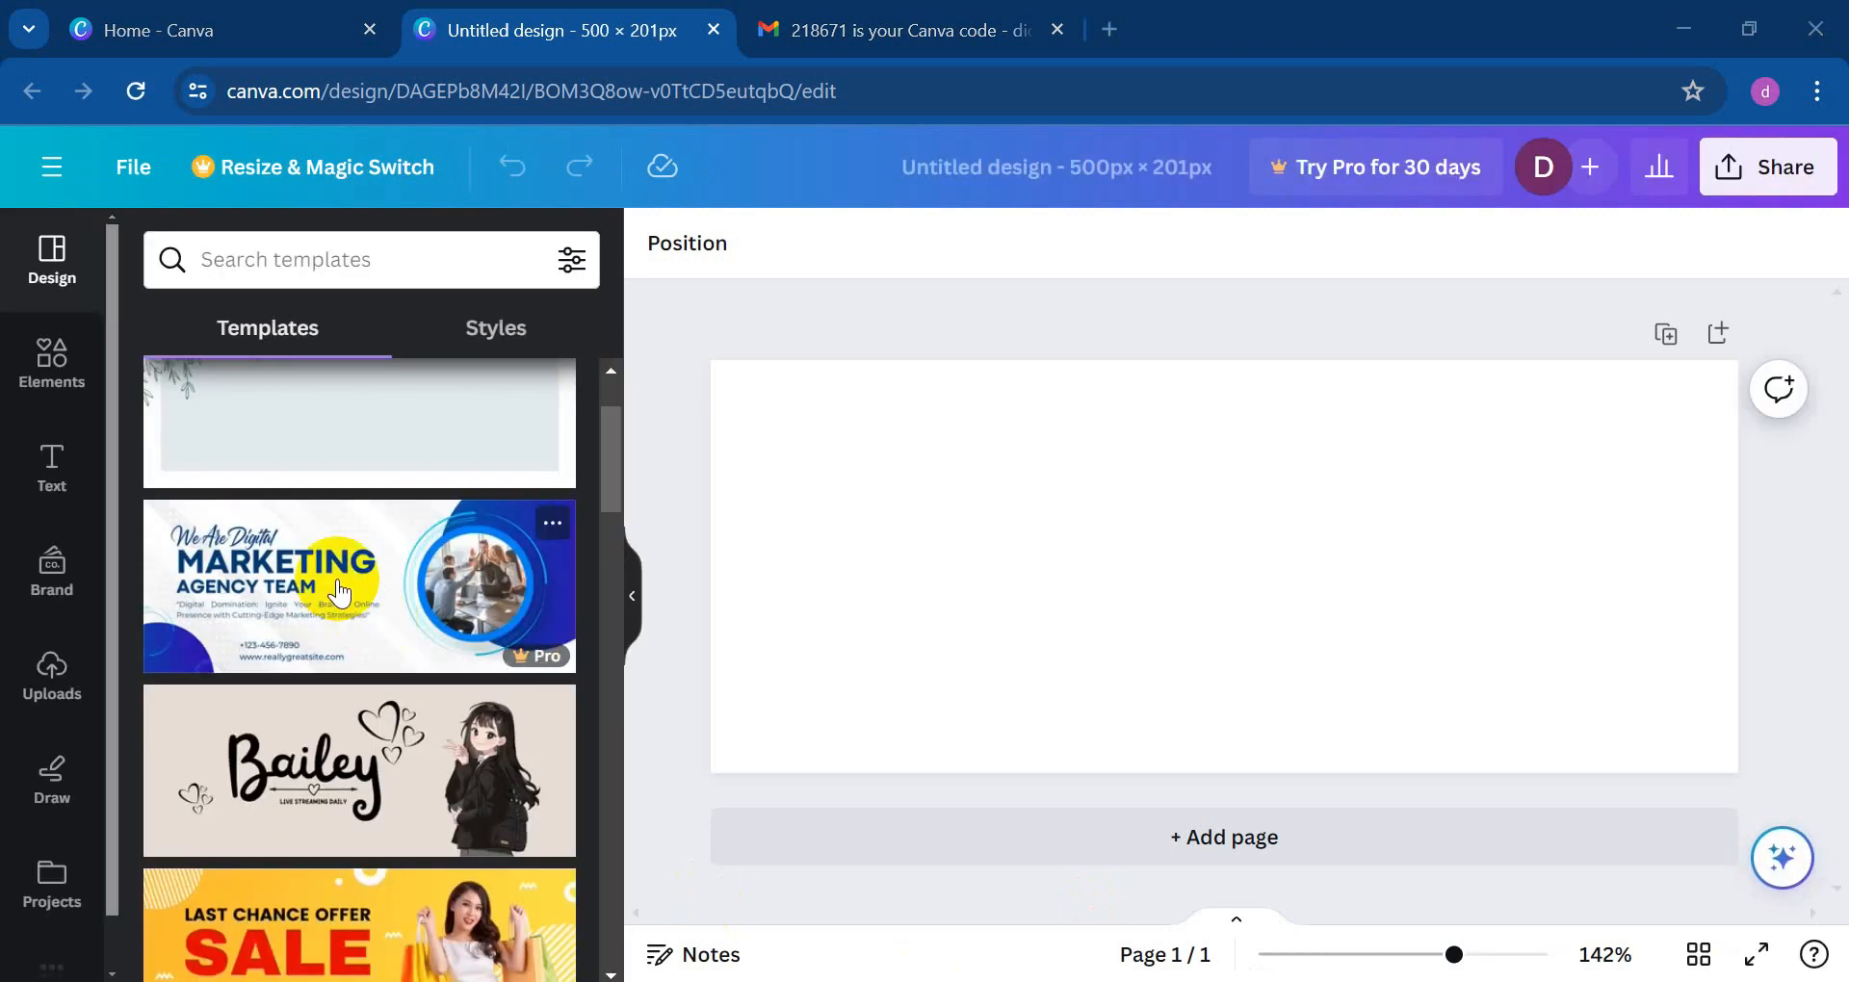
Step: Pick the blue Marketing Agency Team banner template and close the Pro upgrade offer
scroll(298, 576, "down", 5)
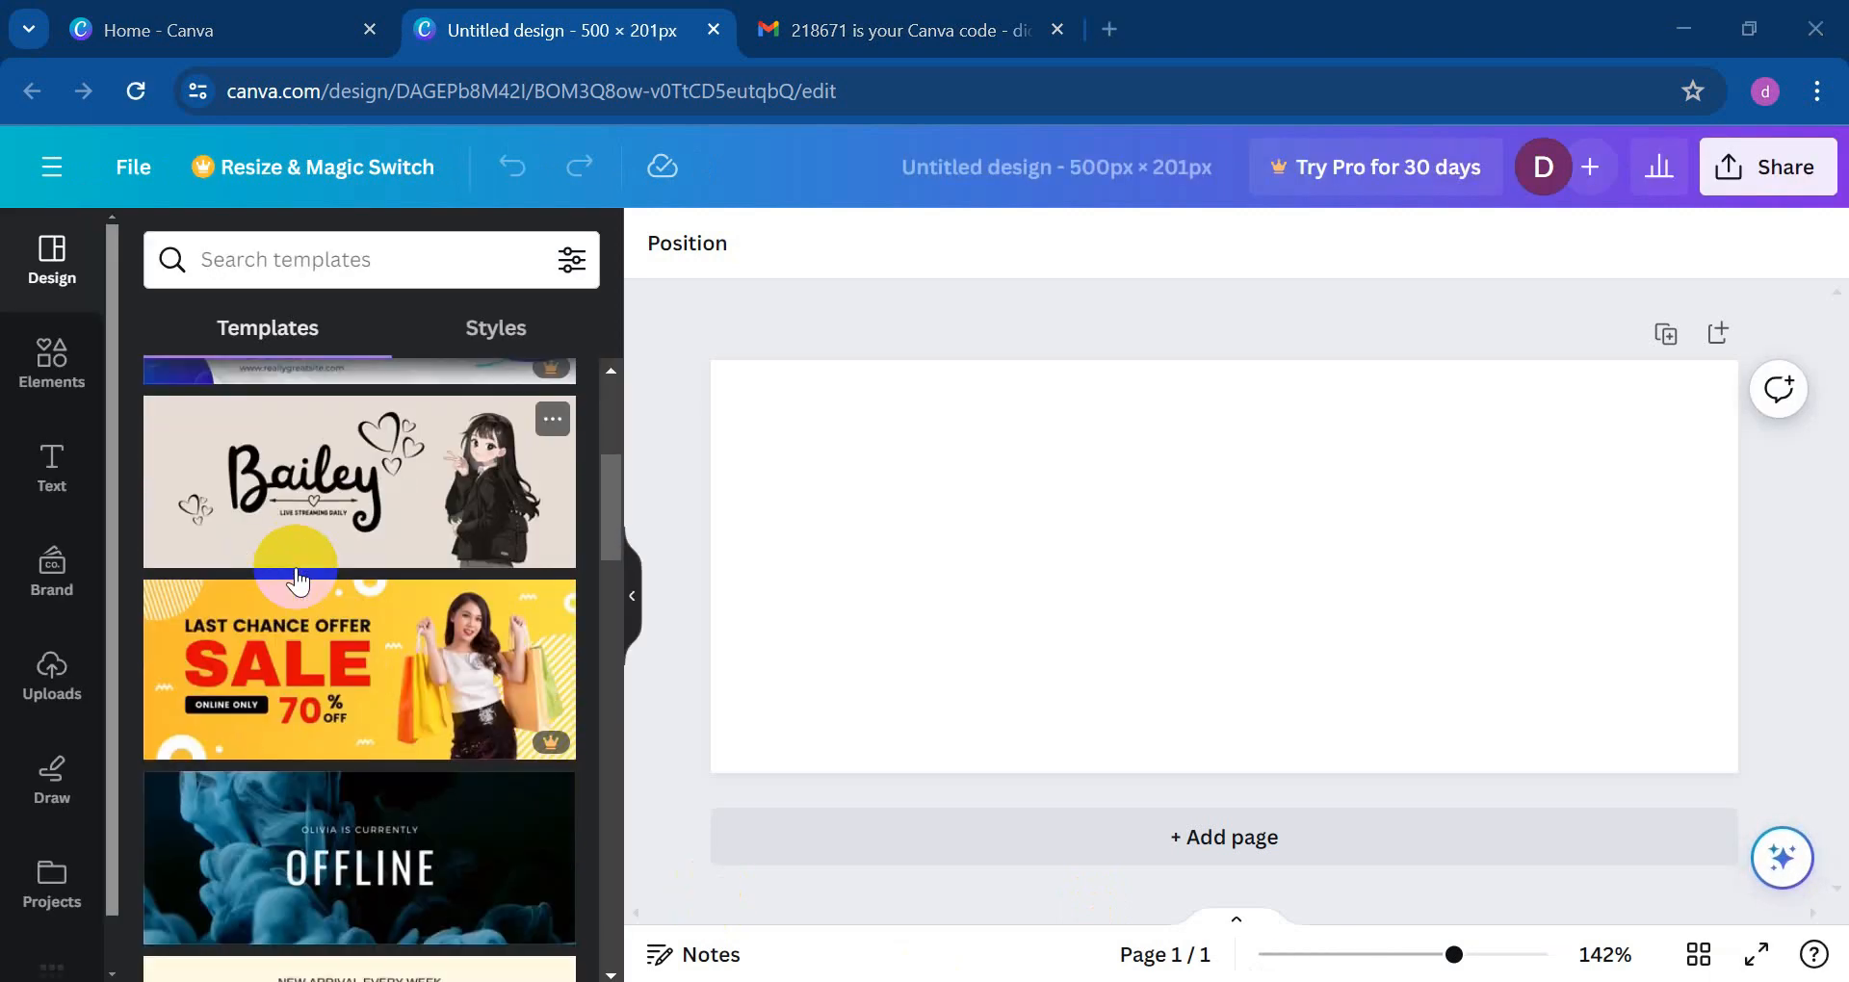
scroll(359, 727, "up", 6)
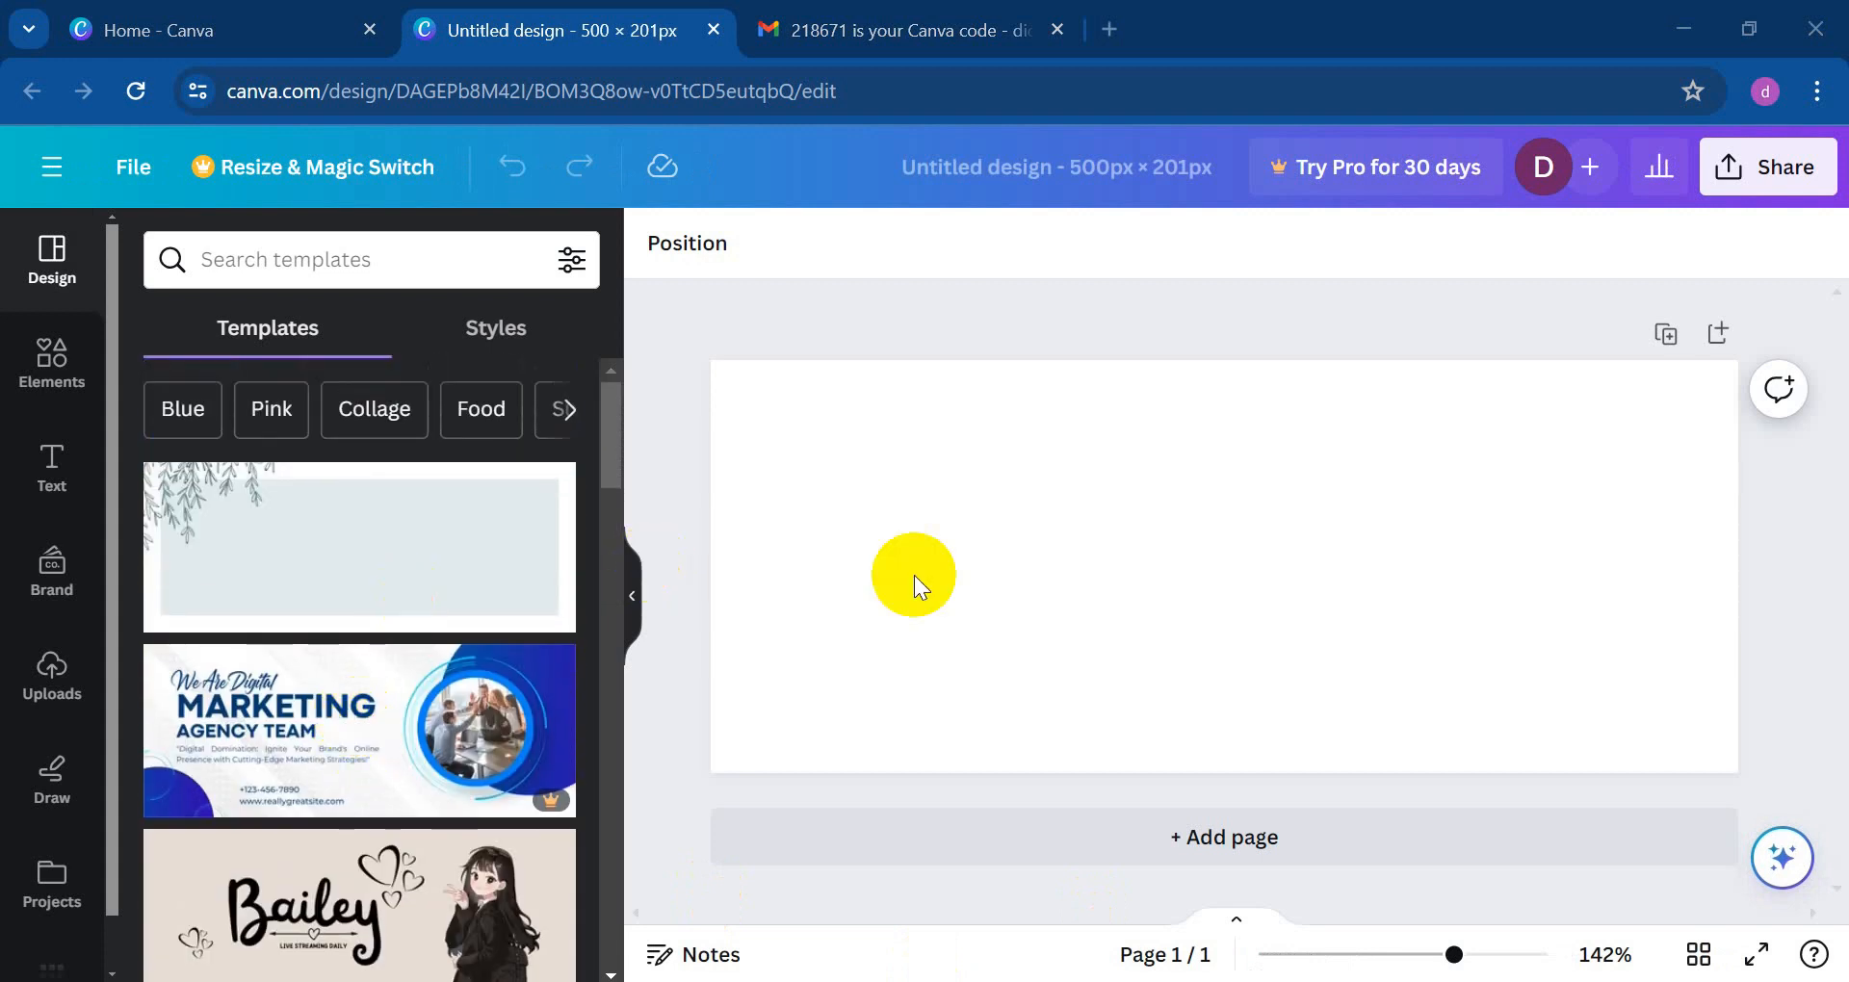
left_click(343, 728)
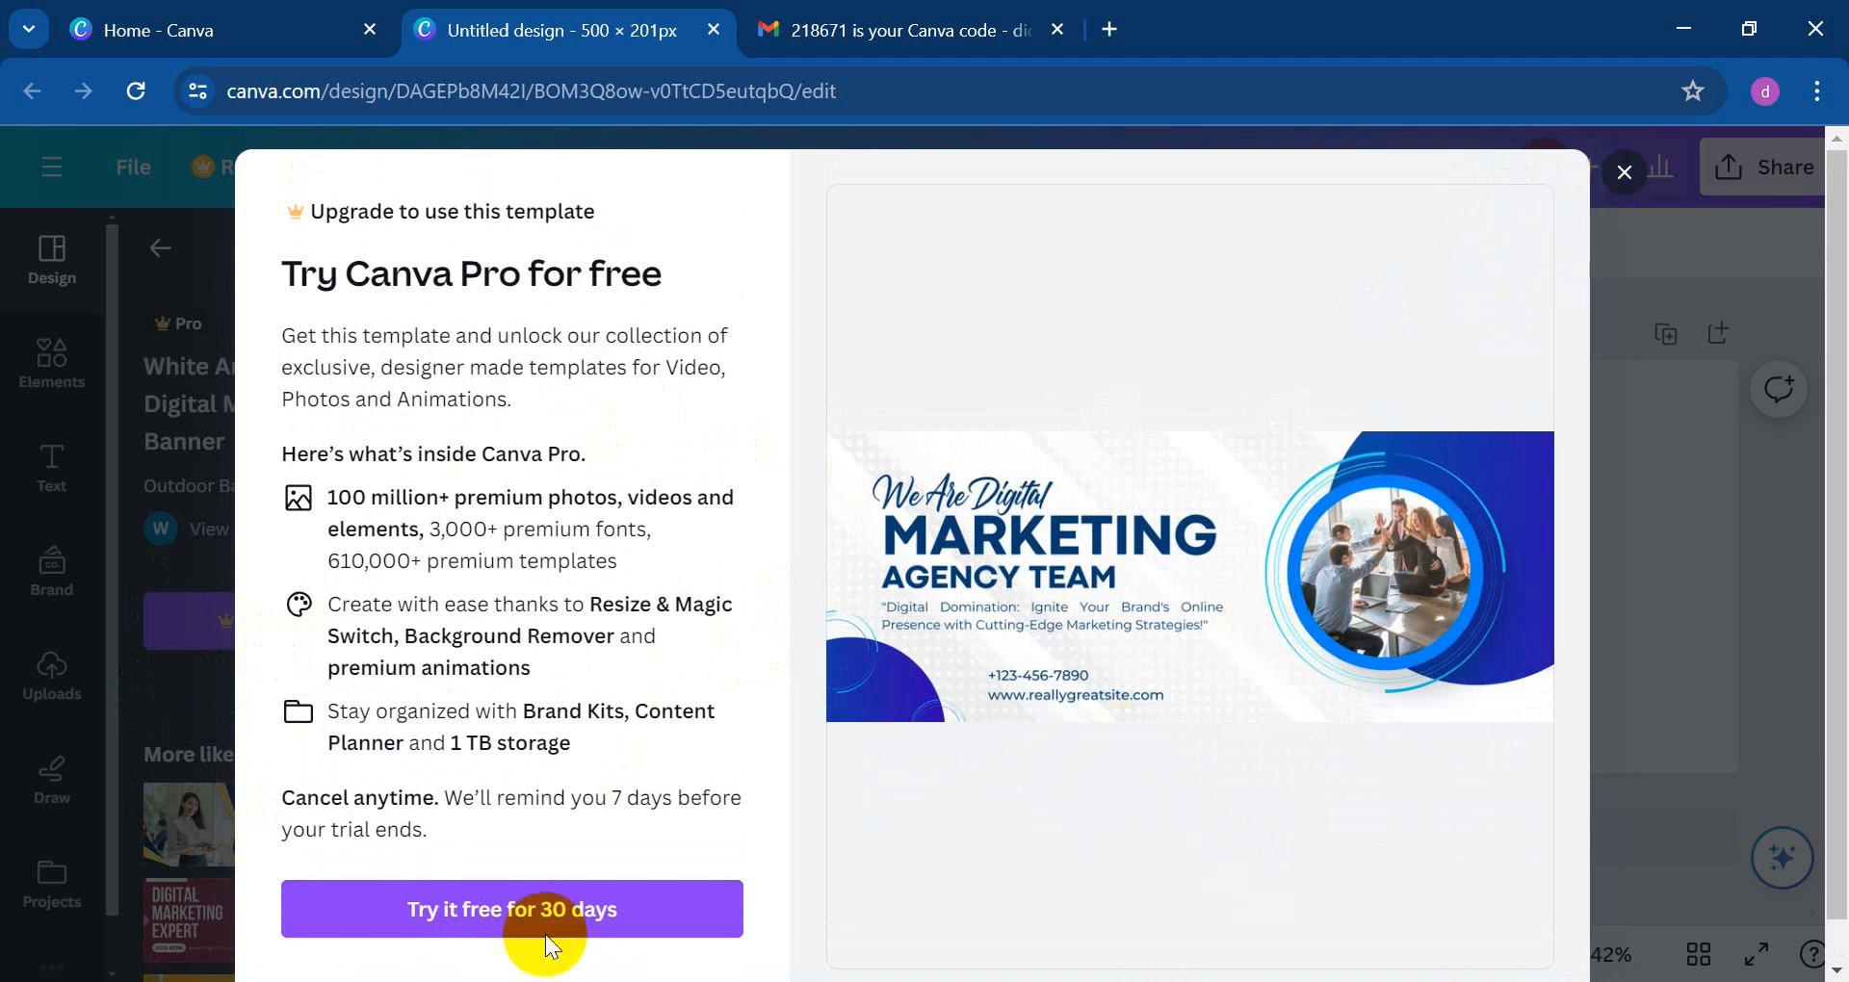
scroll(379, 693, "down", 1)
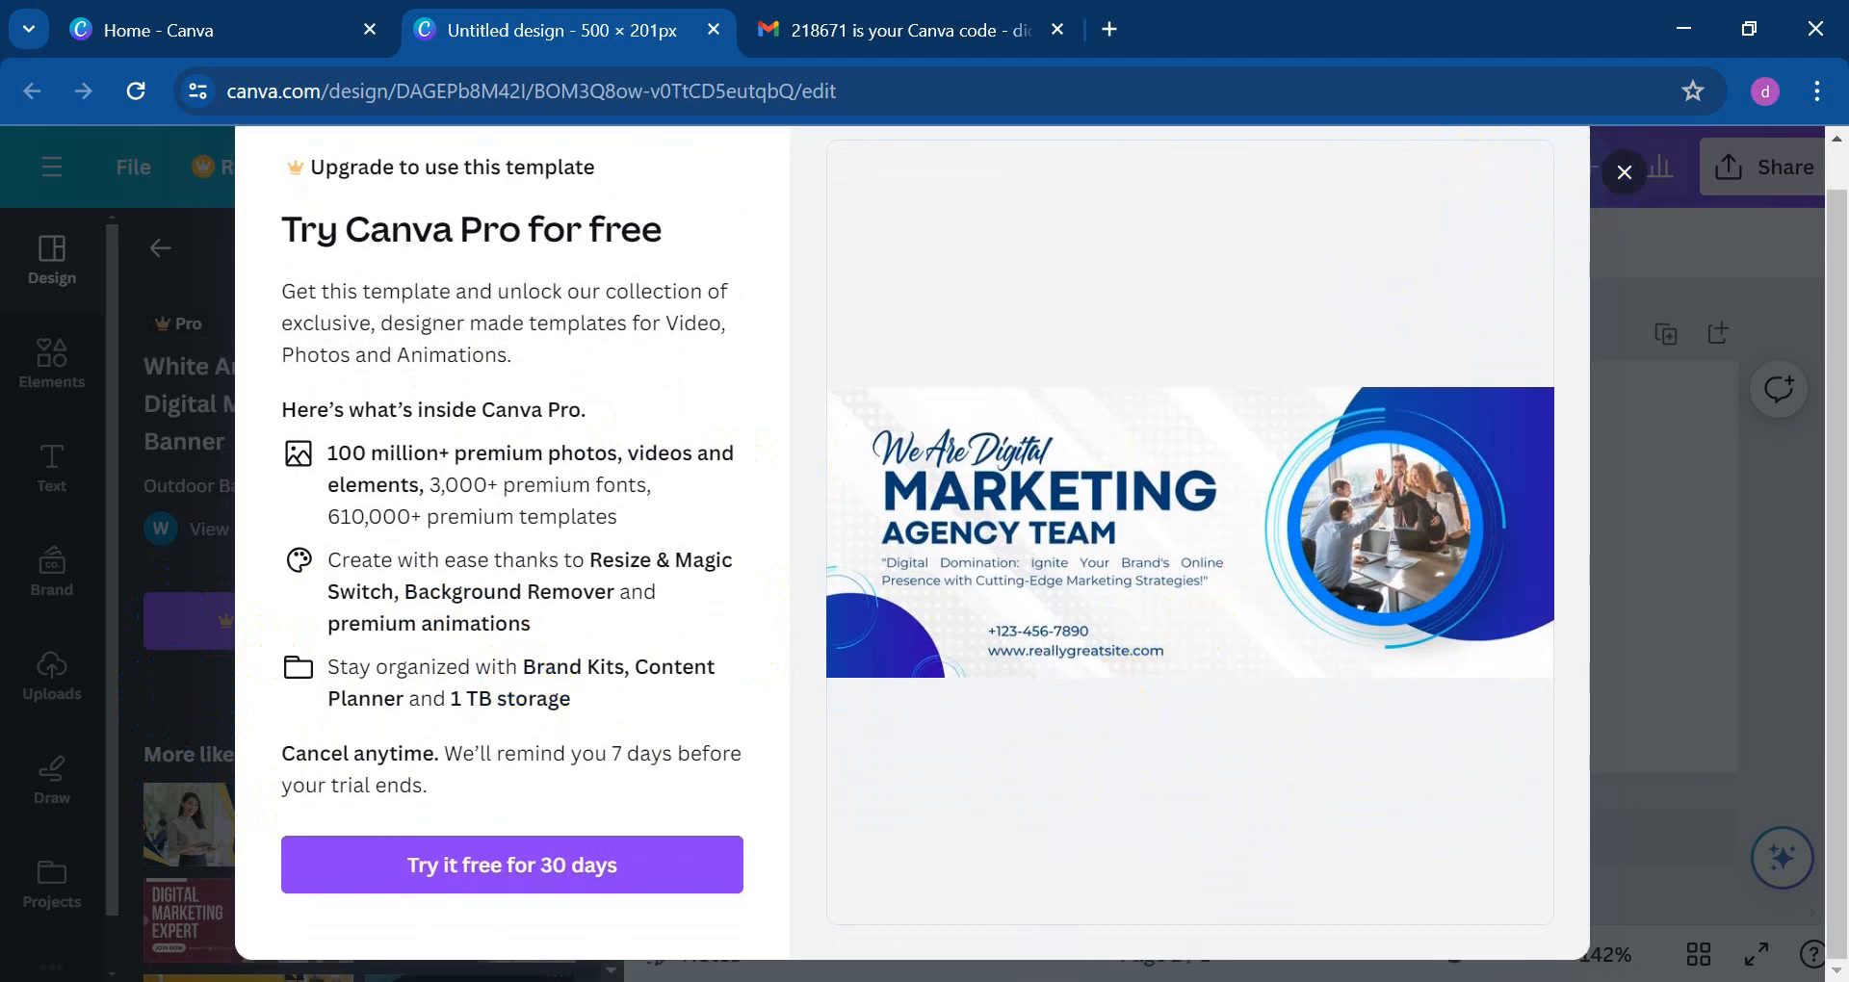
left_click(1625, 174)
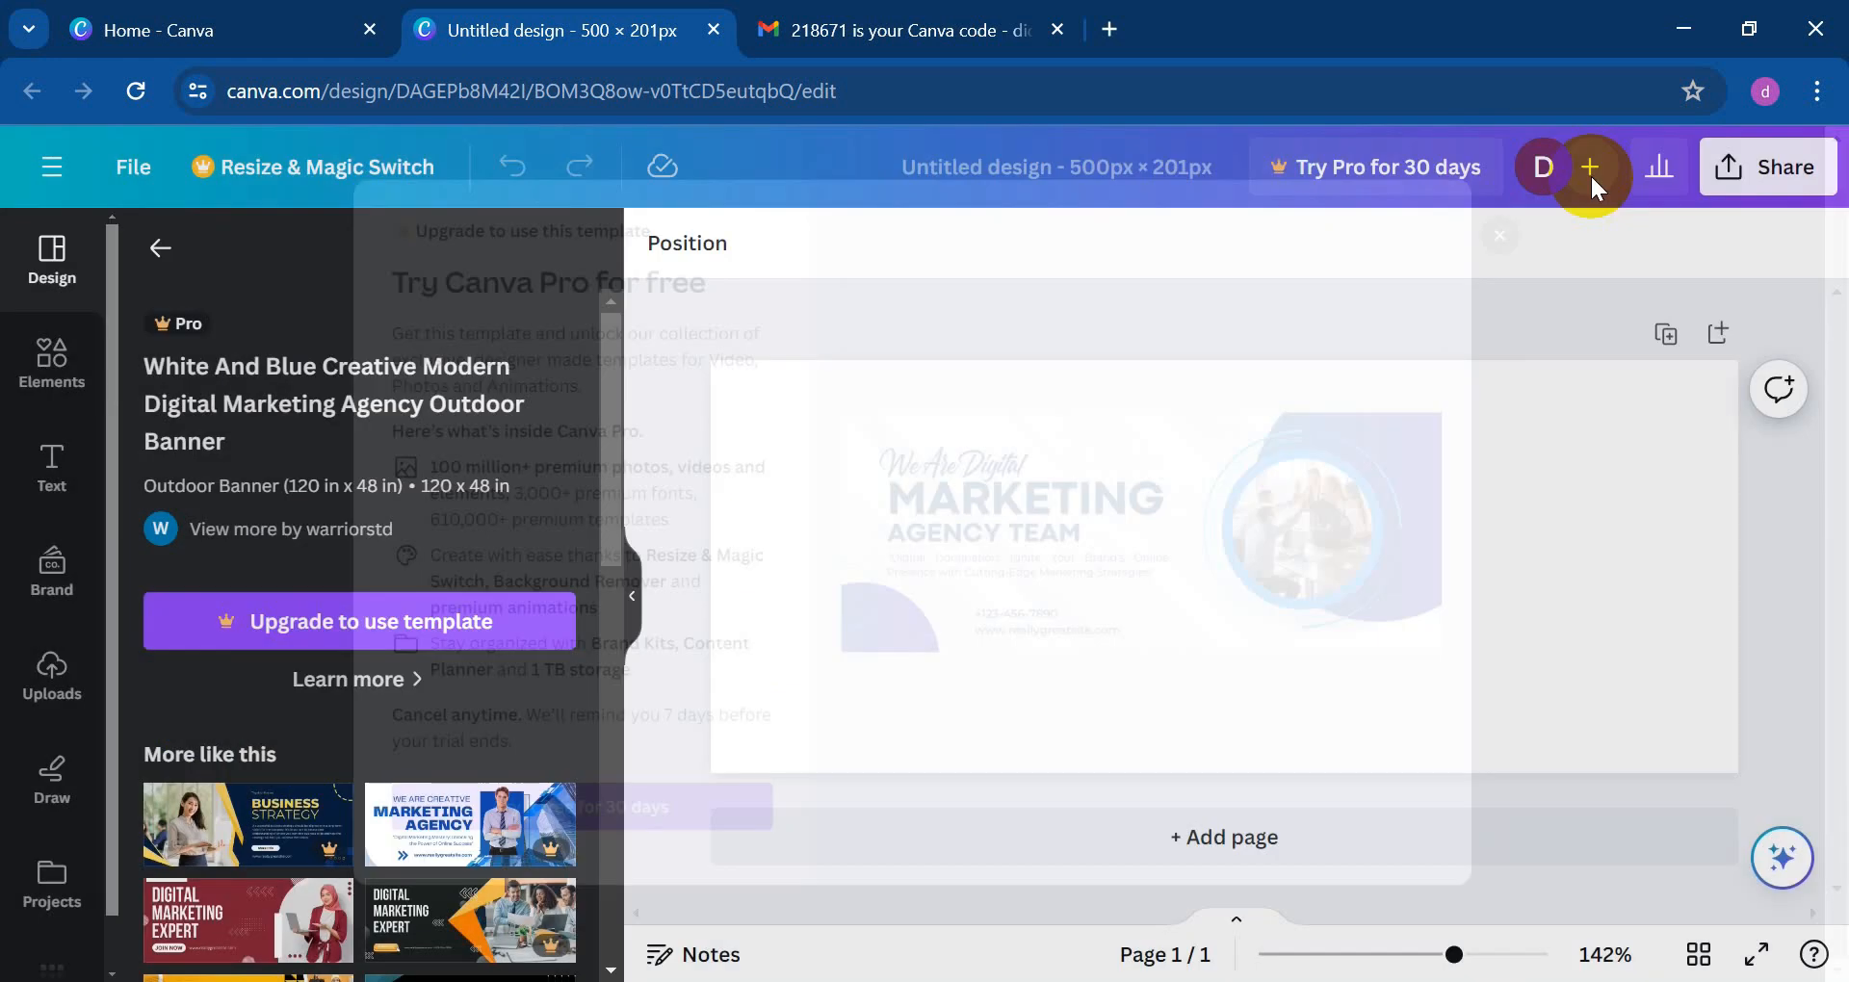
scroll(408, 511, "down", 3)
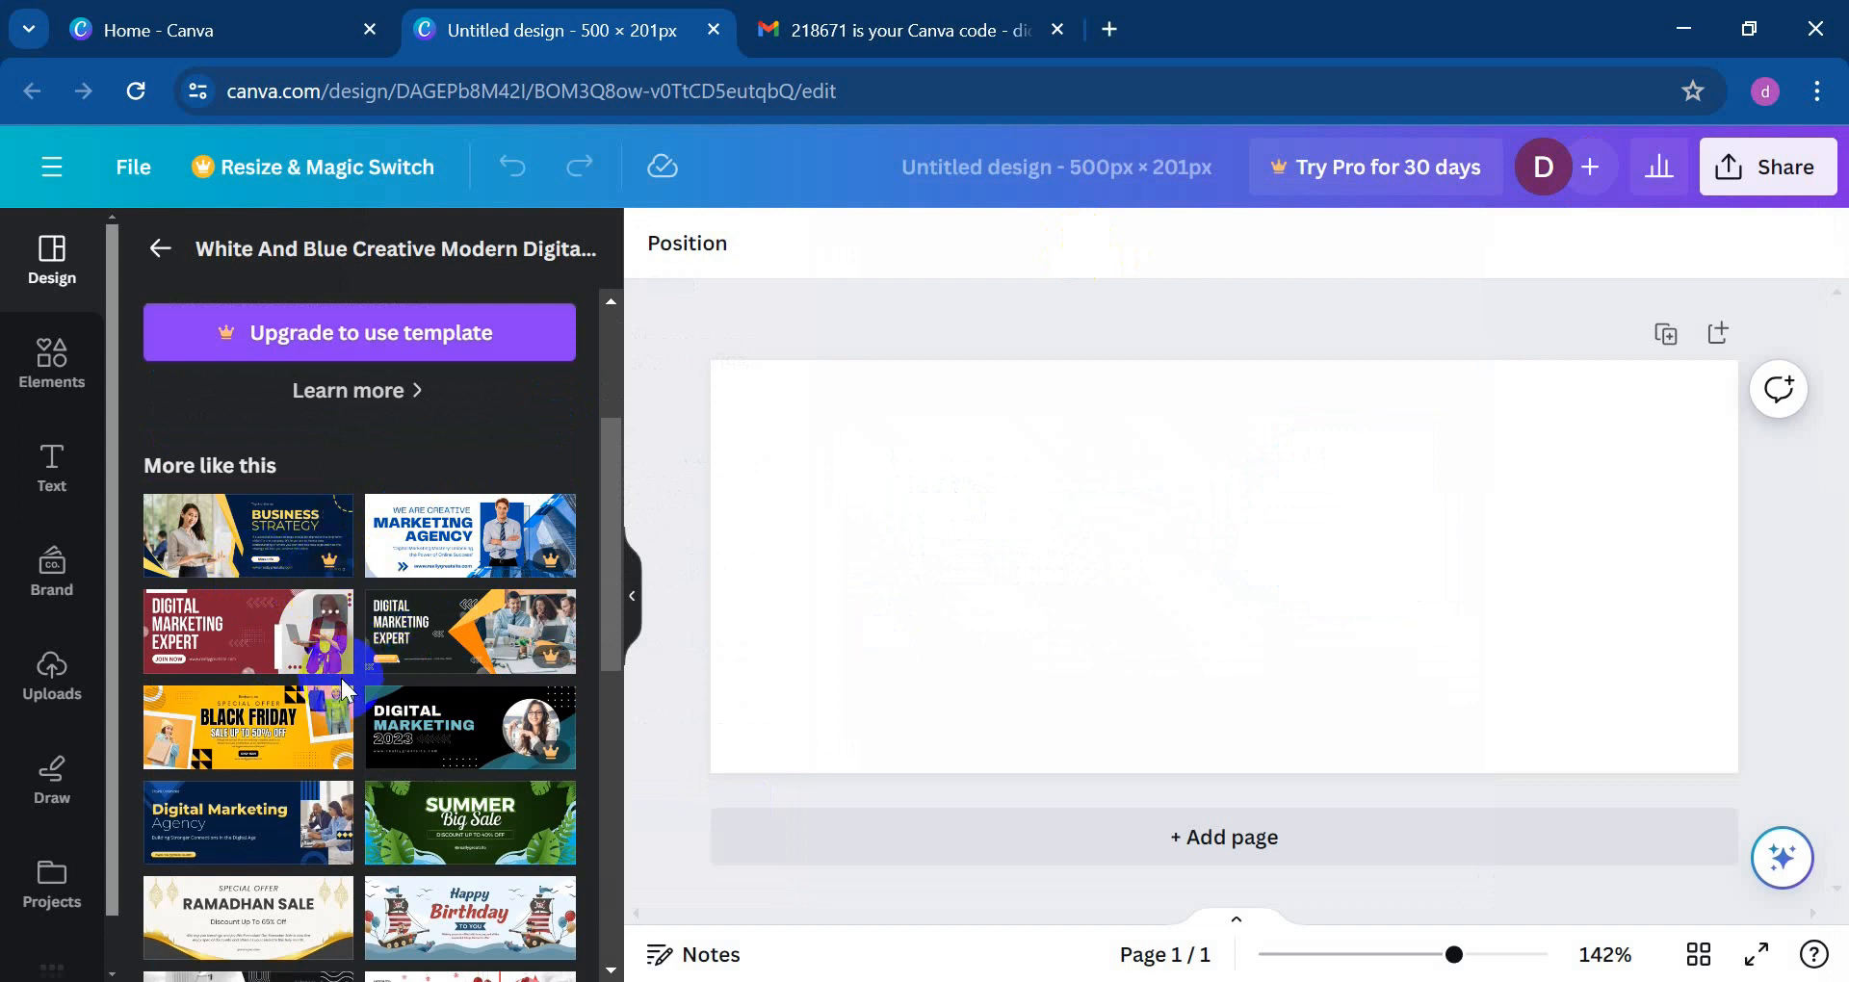
scroll(317, 718, "down", 3)
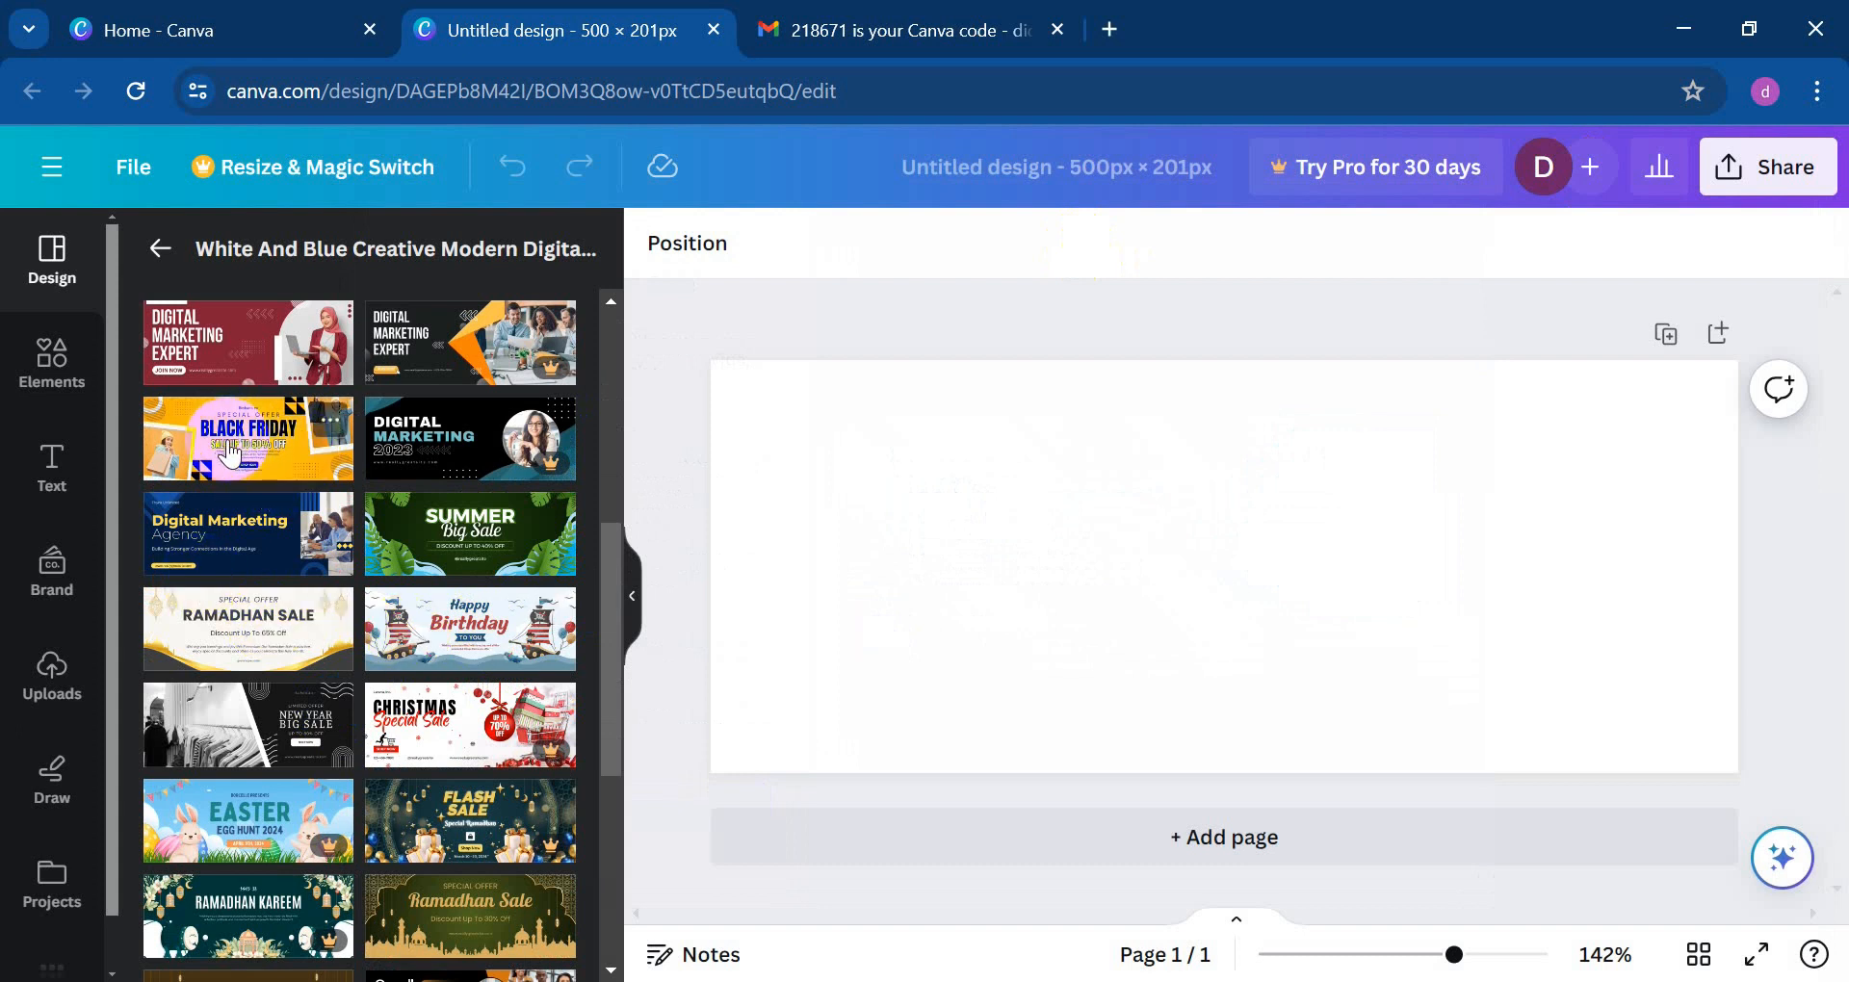
scroll(227, 439, "up", 3)
key("ctrl+plus")
key("ctrl+plus")
key("ctrl+plus")
key("ctrl+plus")
key("ctrl+plus")
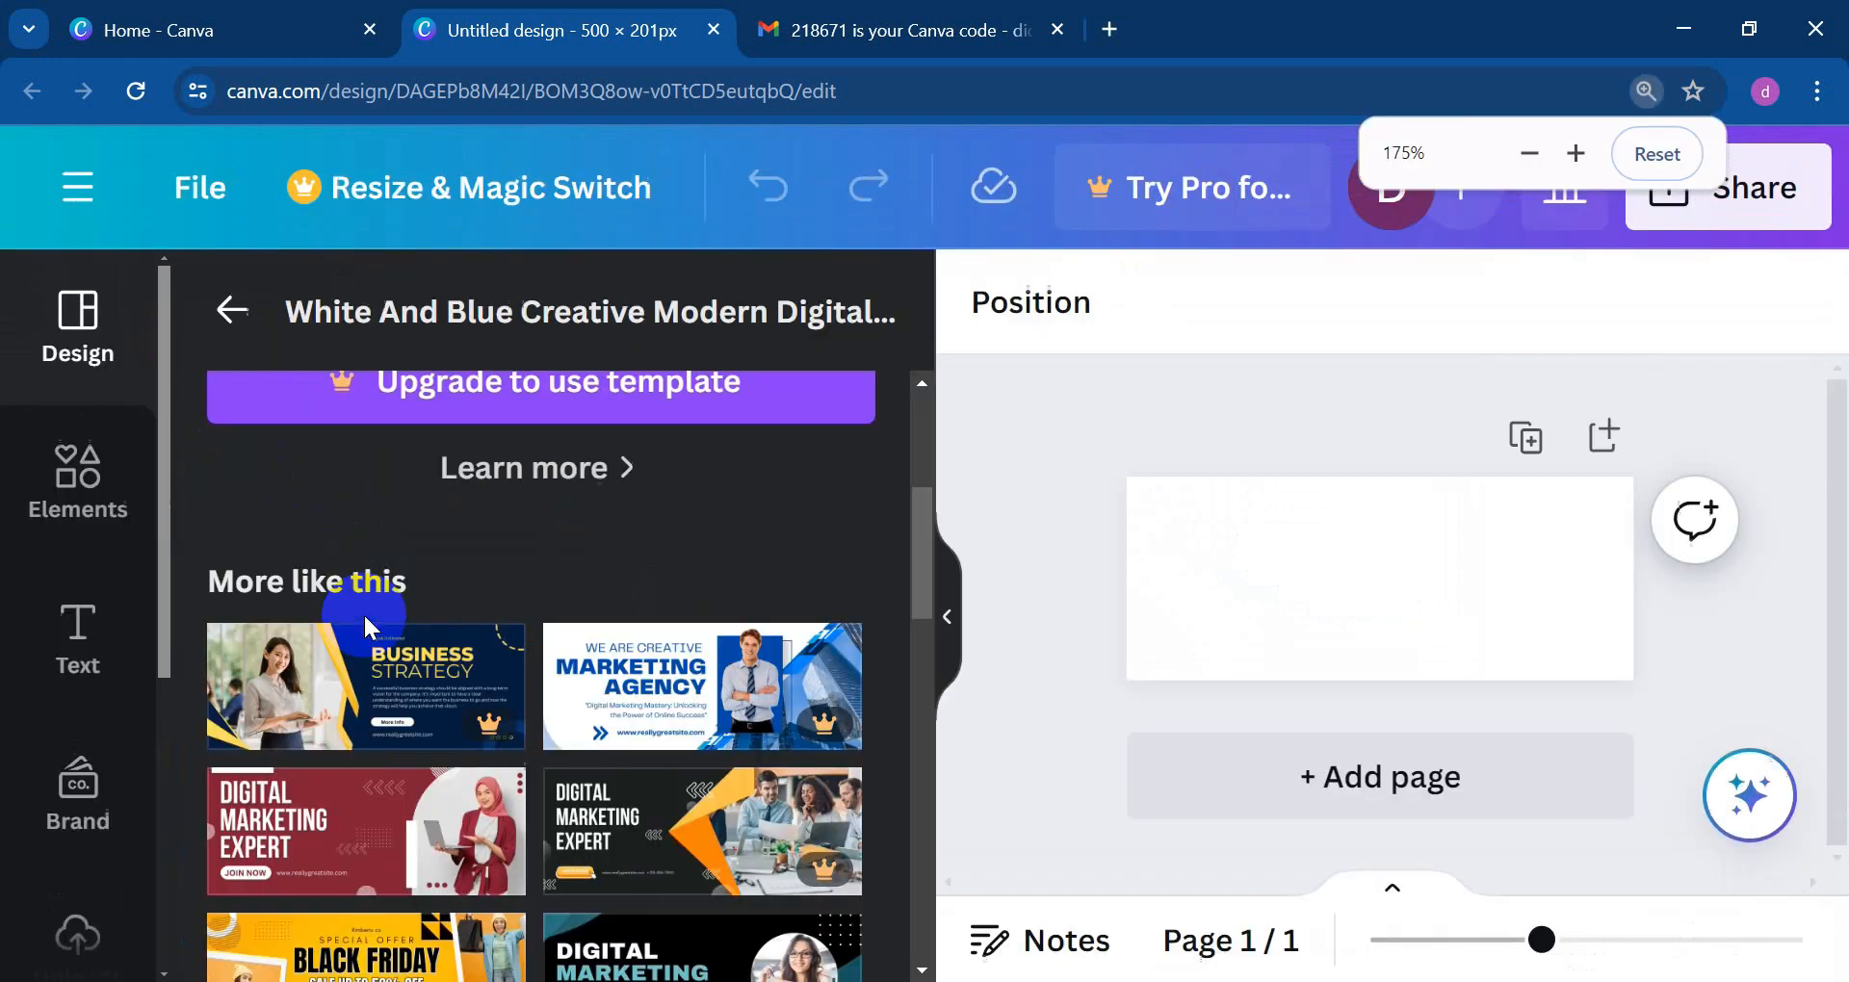
key("ctrl+plus")
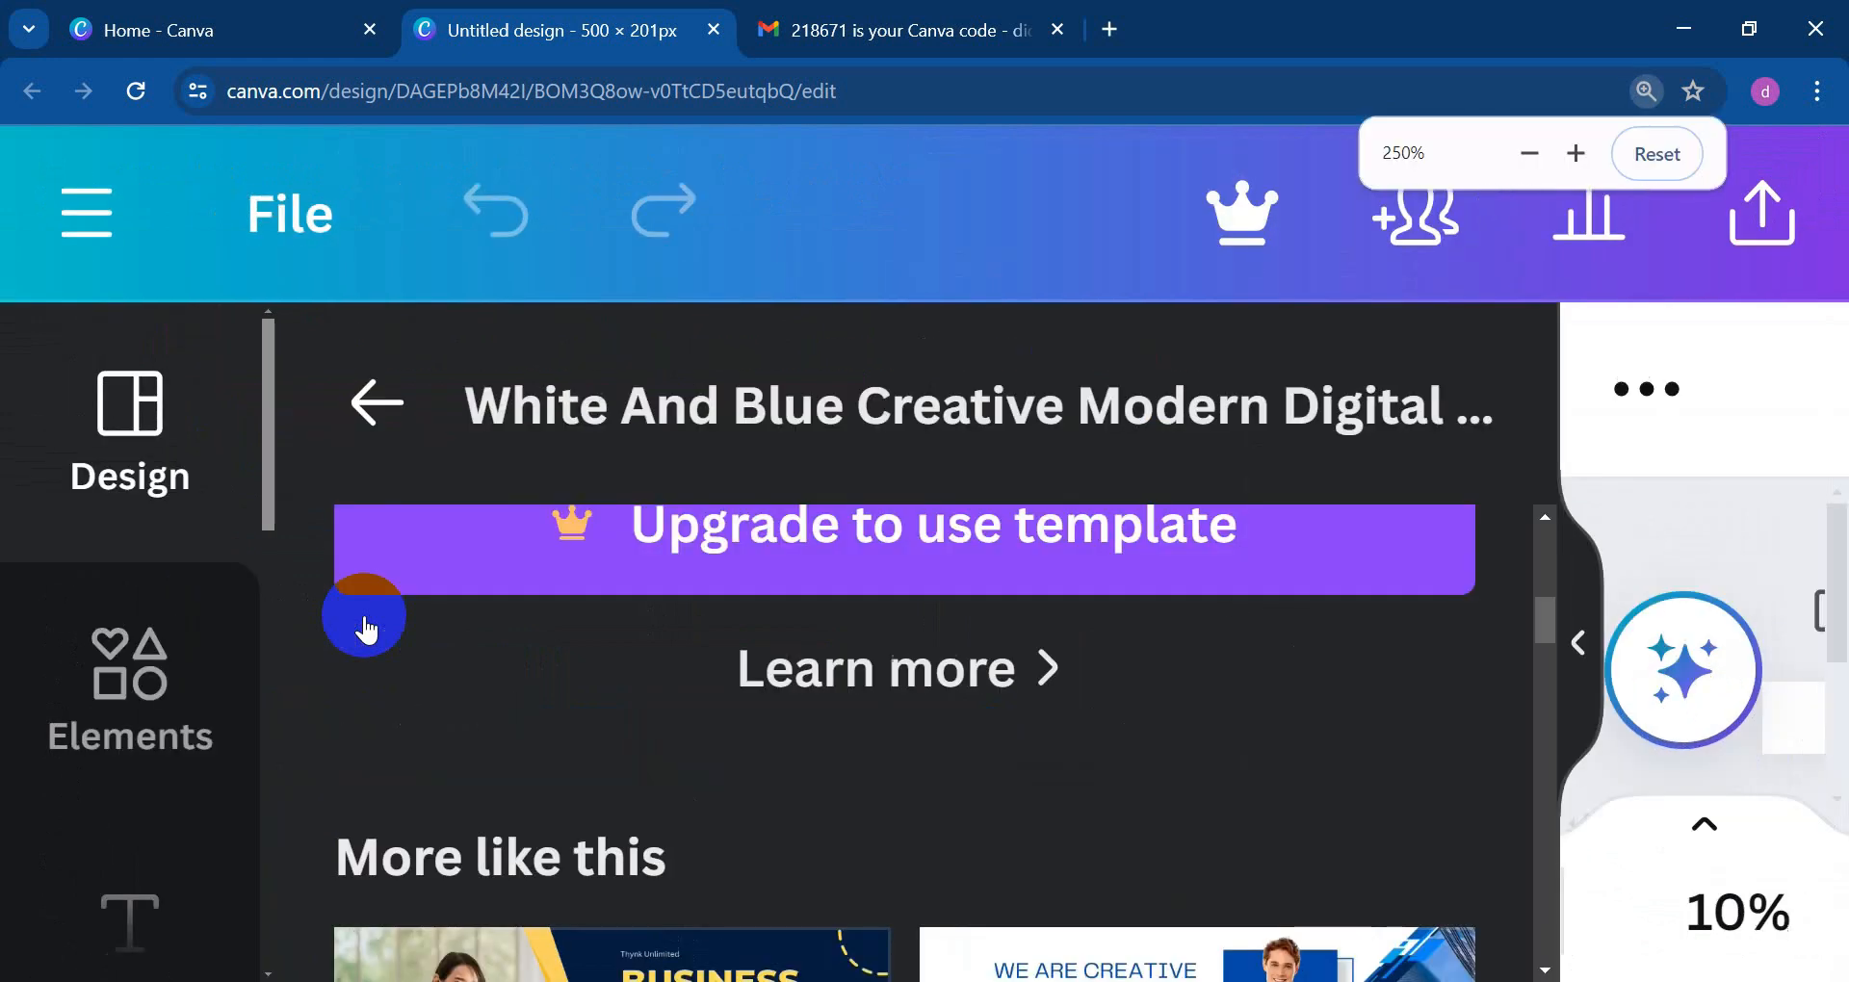
scroll(482, 578, "down", 5)
scroll(563, 702, "up", 4)
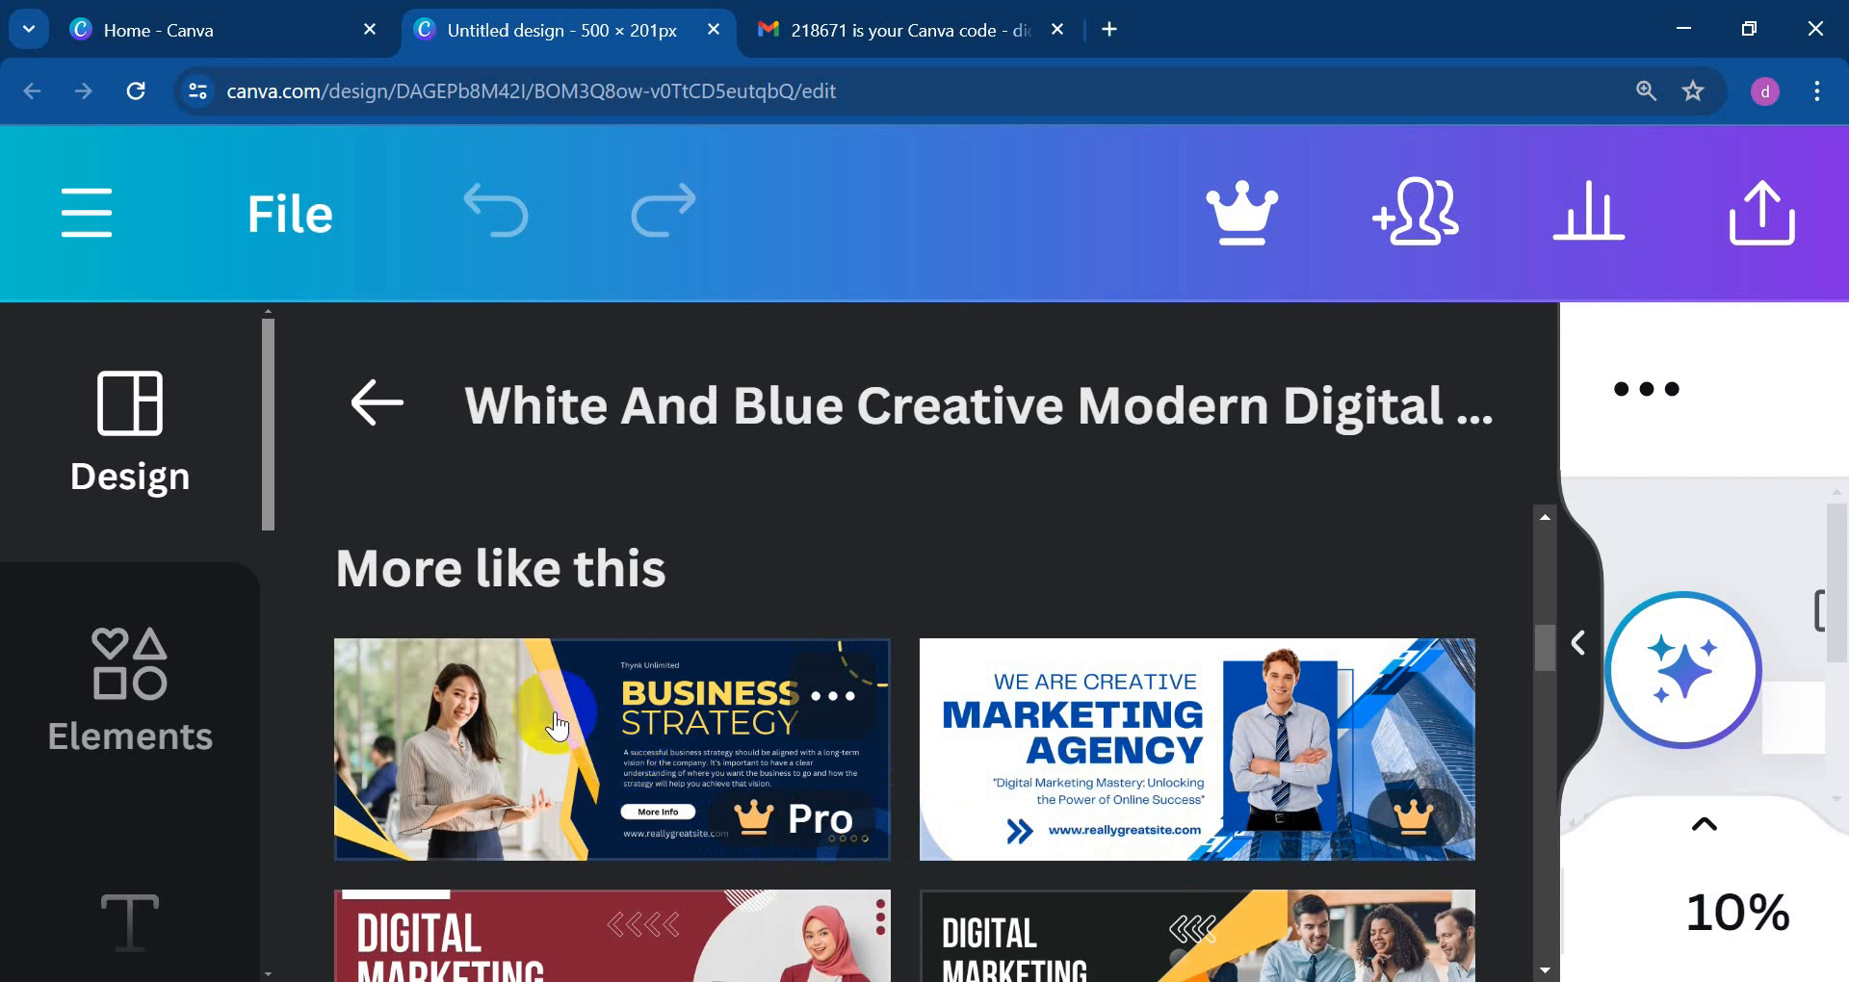
scroll(643, 686, "down", 6)
scroll(740, 657, "up", 5)
scroll(635, 850, "down", 2)
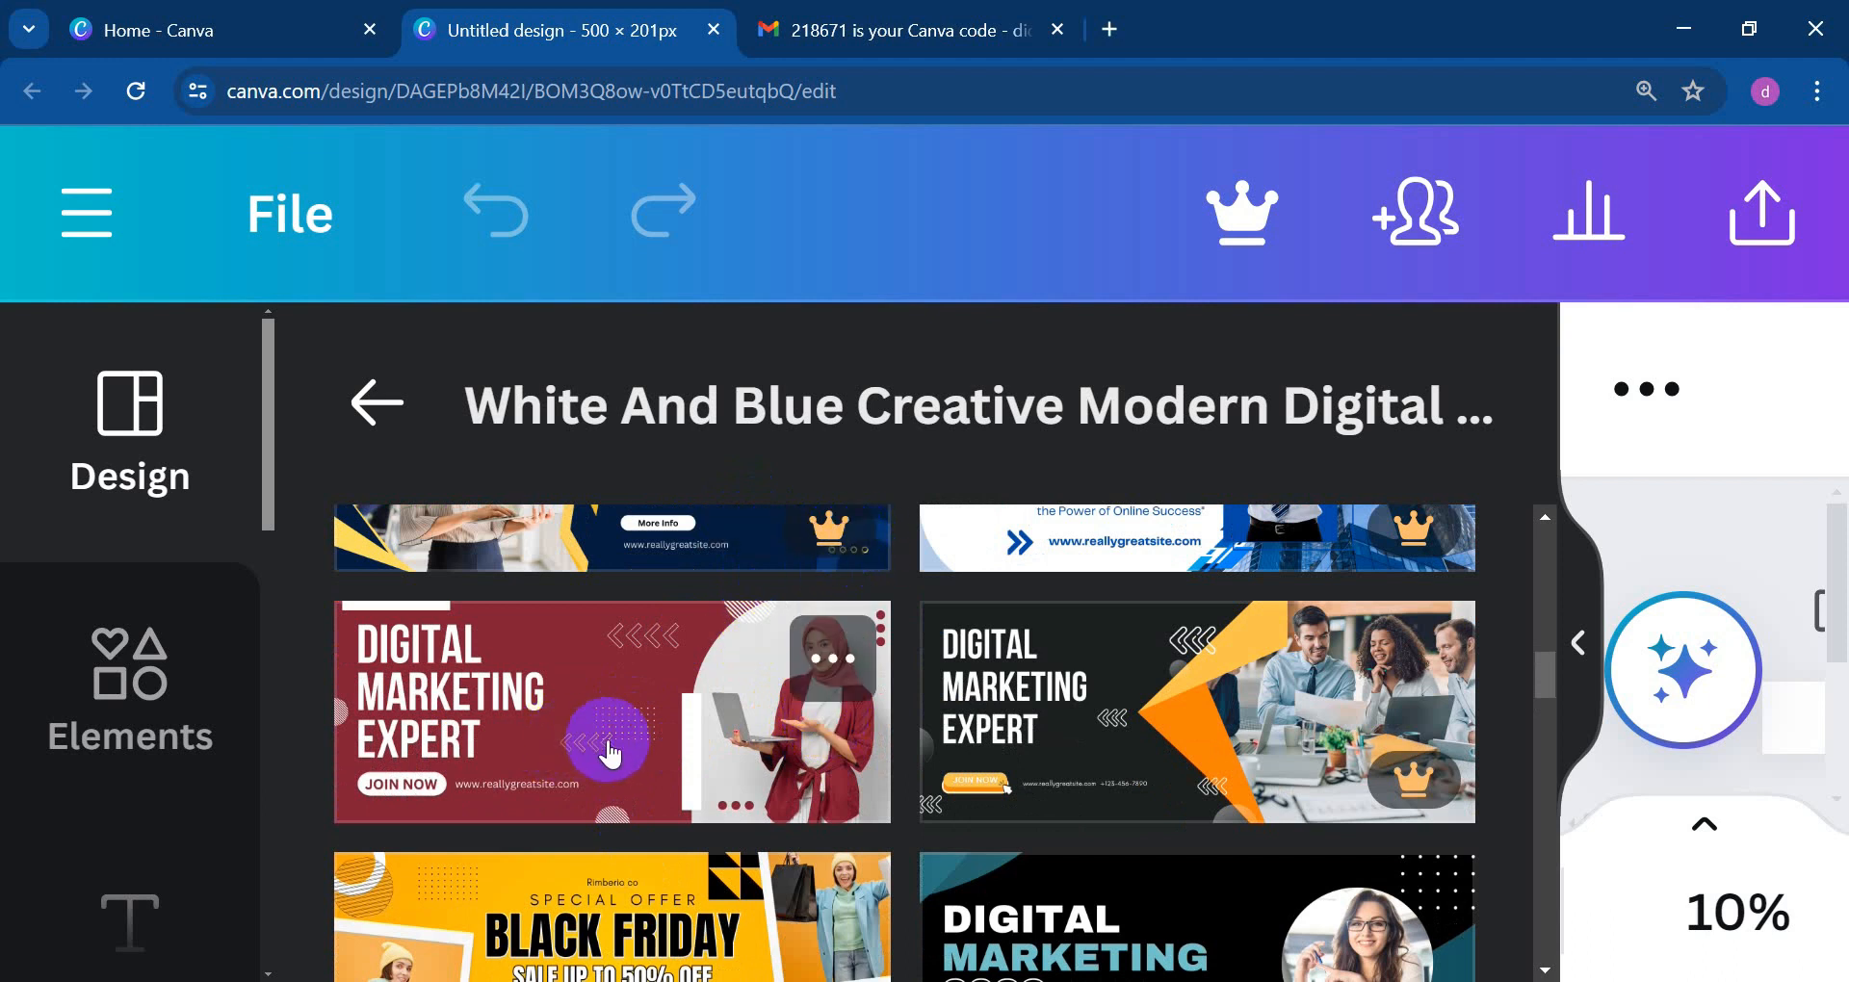
Step: Apply the red Digital Marketing Expert template to the banner, zooming the page out as needed
key("ctrl+minus")
key("ctrl+minus")
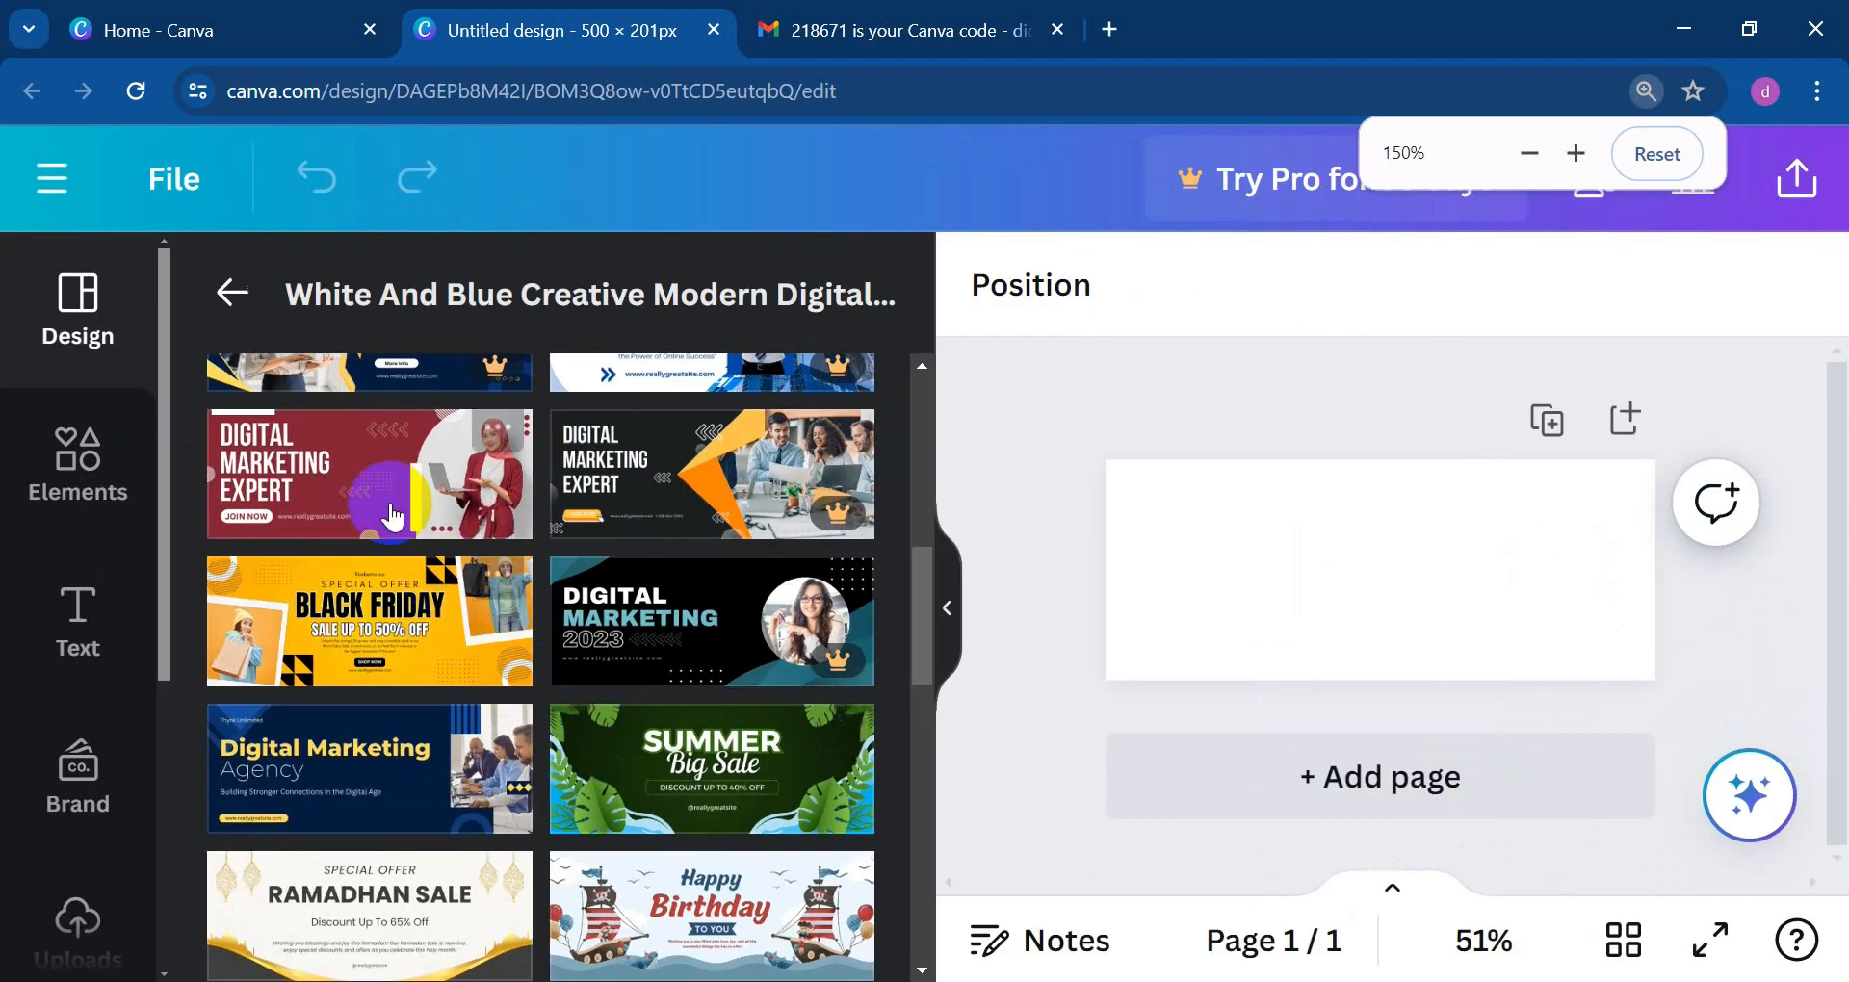
left_click(399, 503)
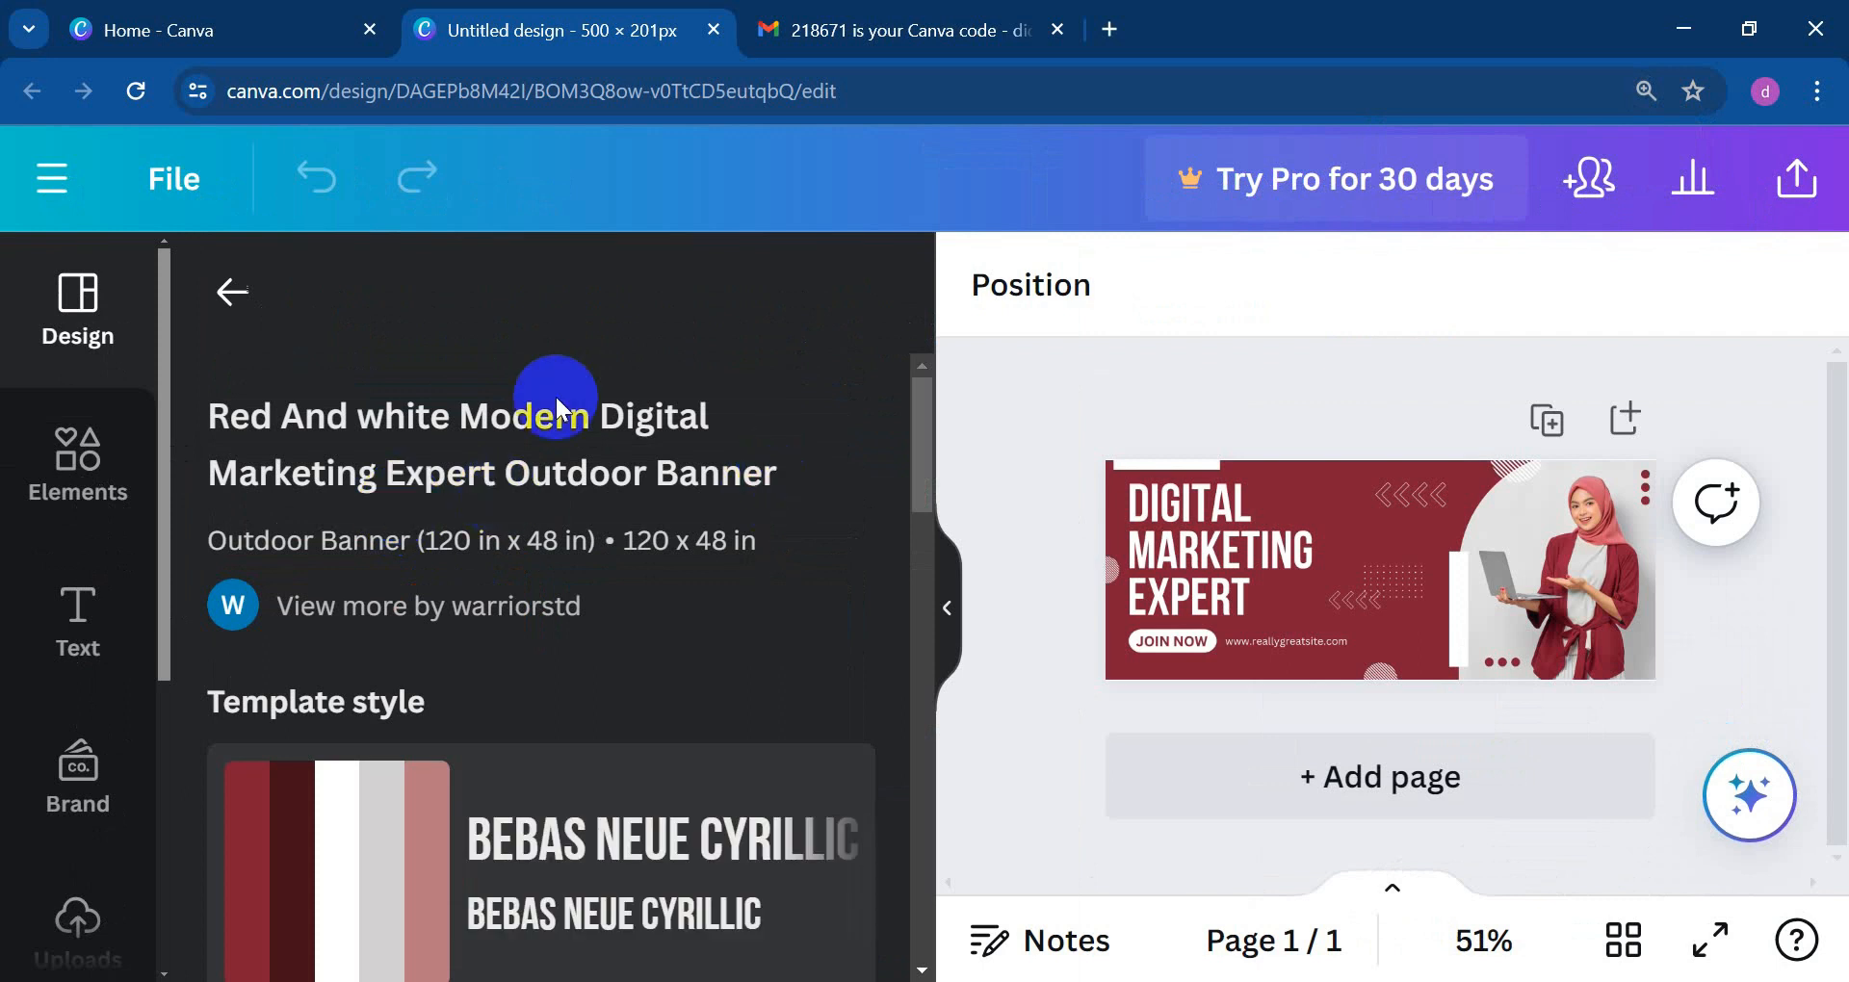
key("ctrl+minus")
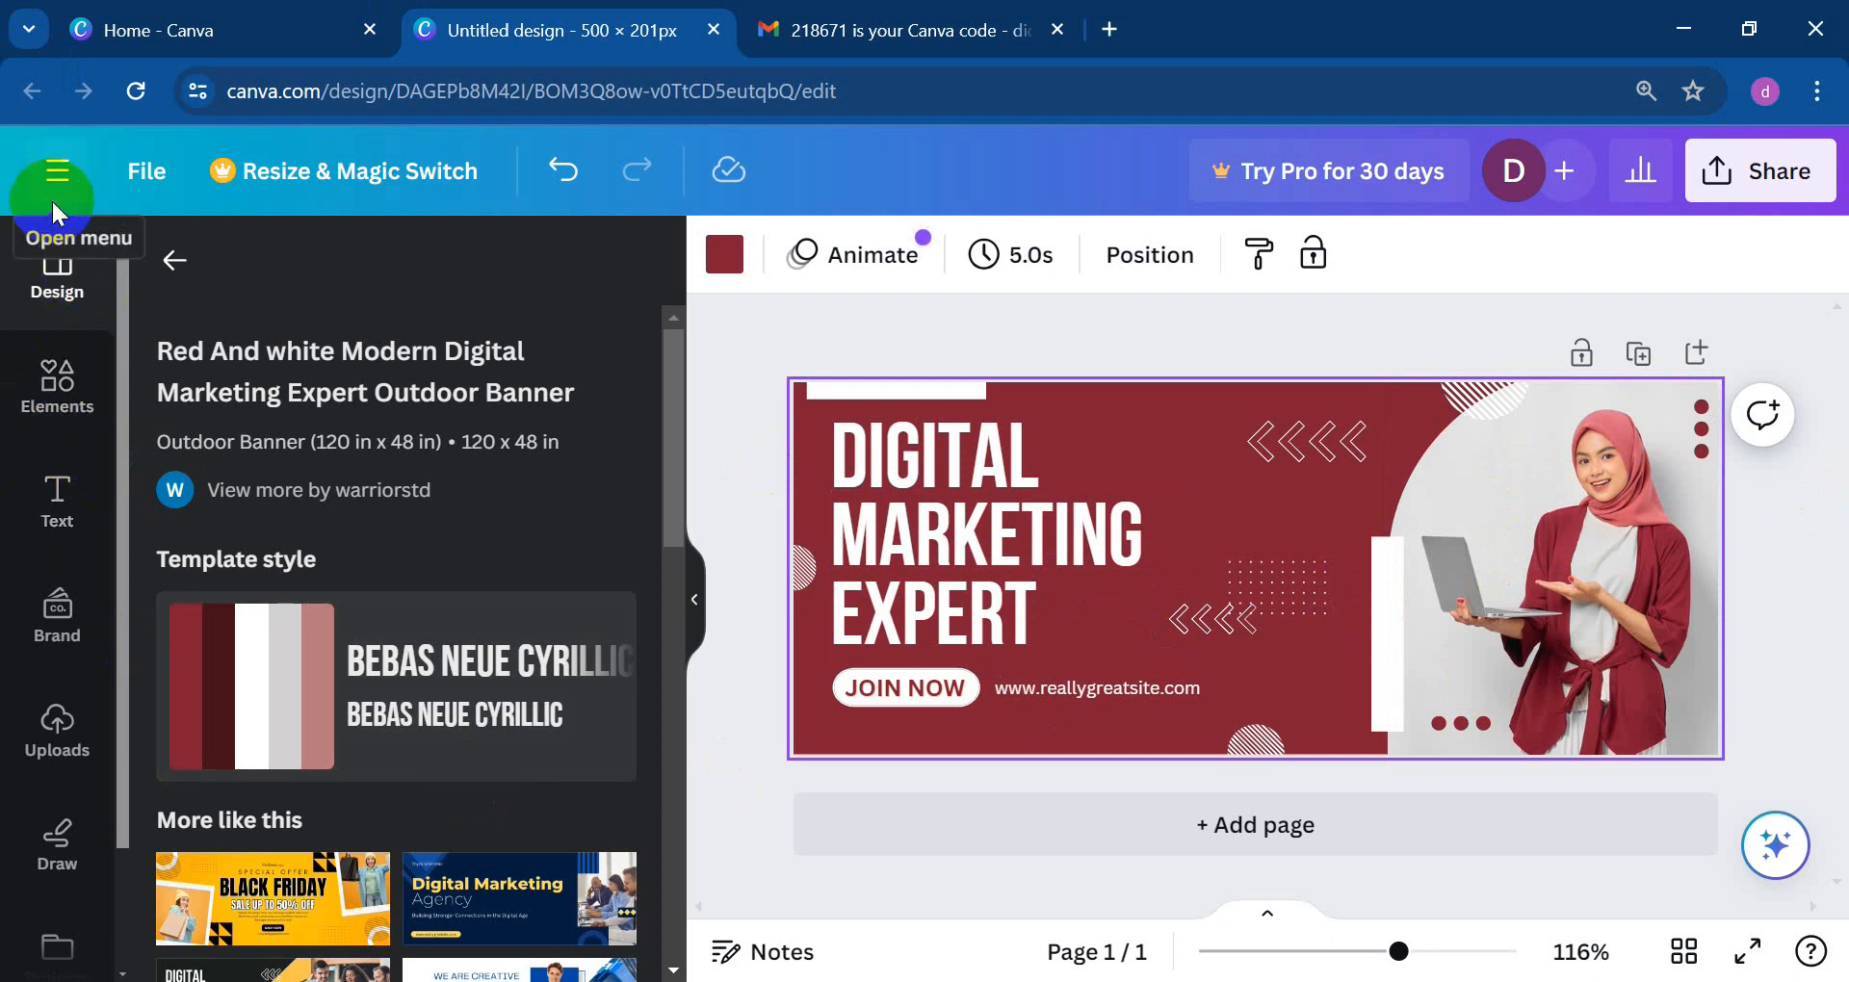
left_click(56, 736)
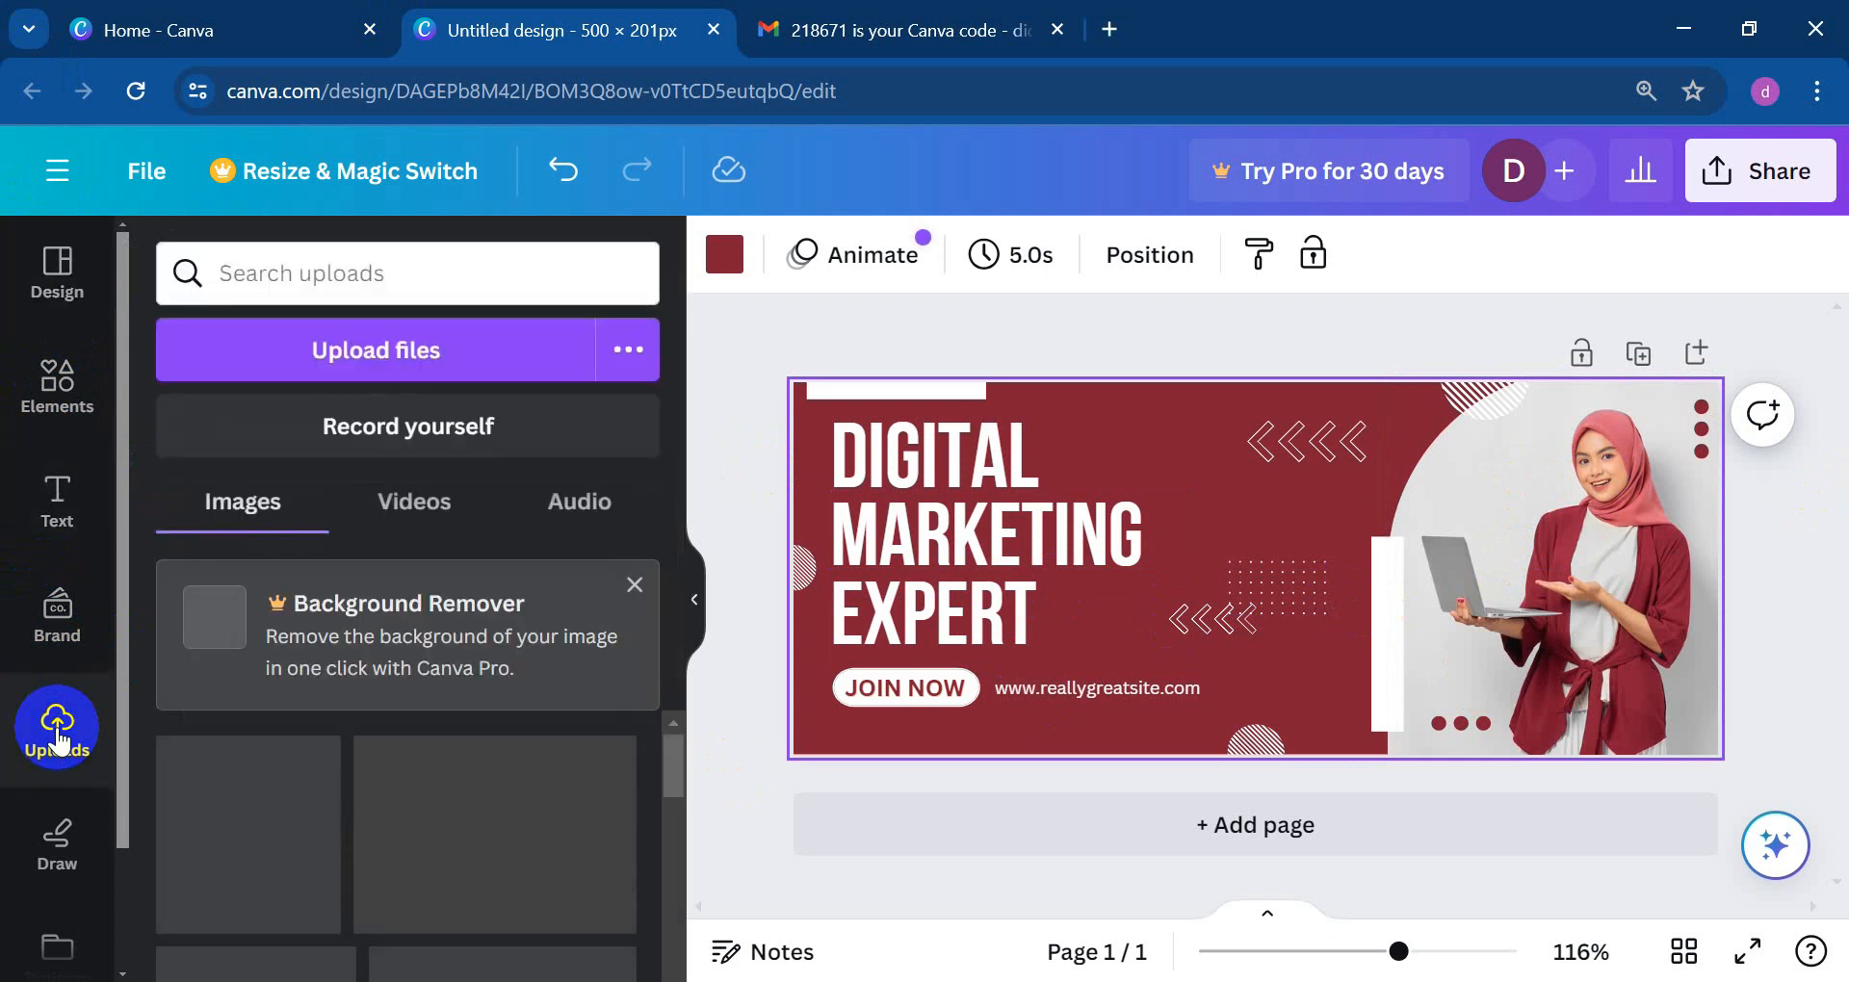
Step: Upload the BD Logo01 2 image from the computer to Canva
left_click(345, 350)
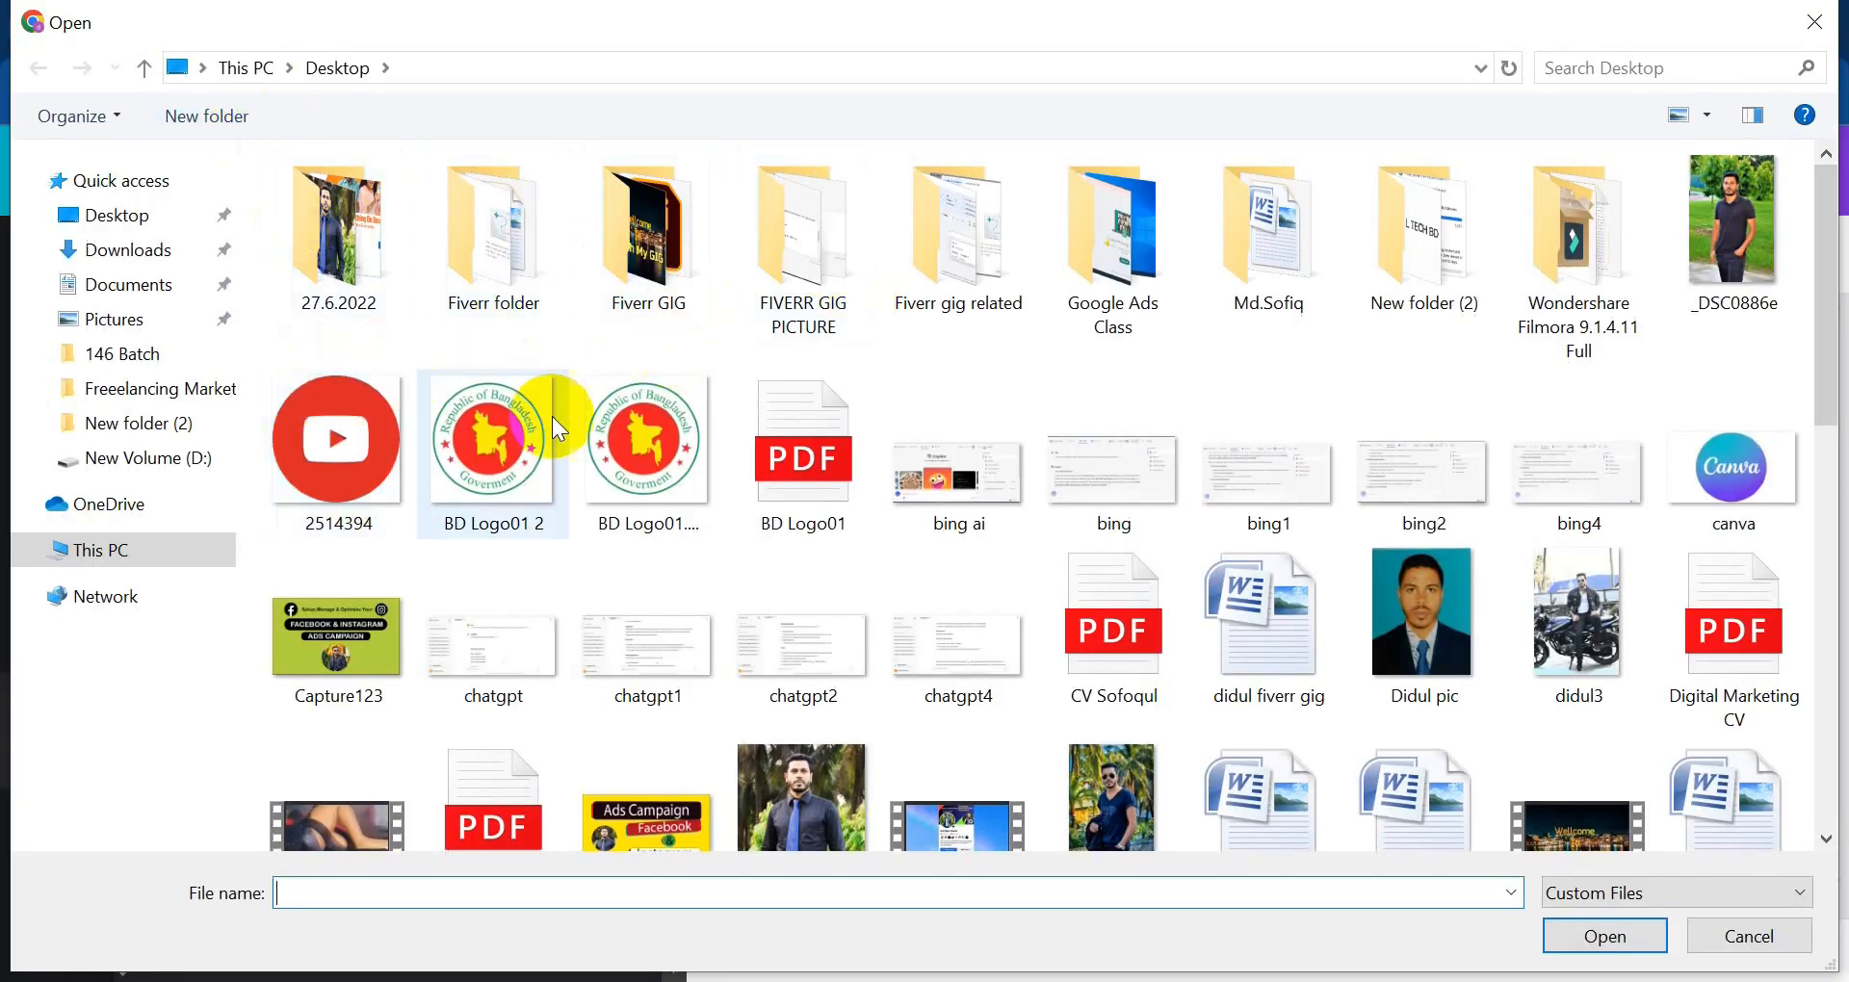
left_click(525, 477)
left_click(1597, 961)
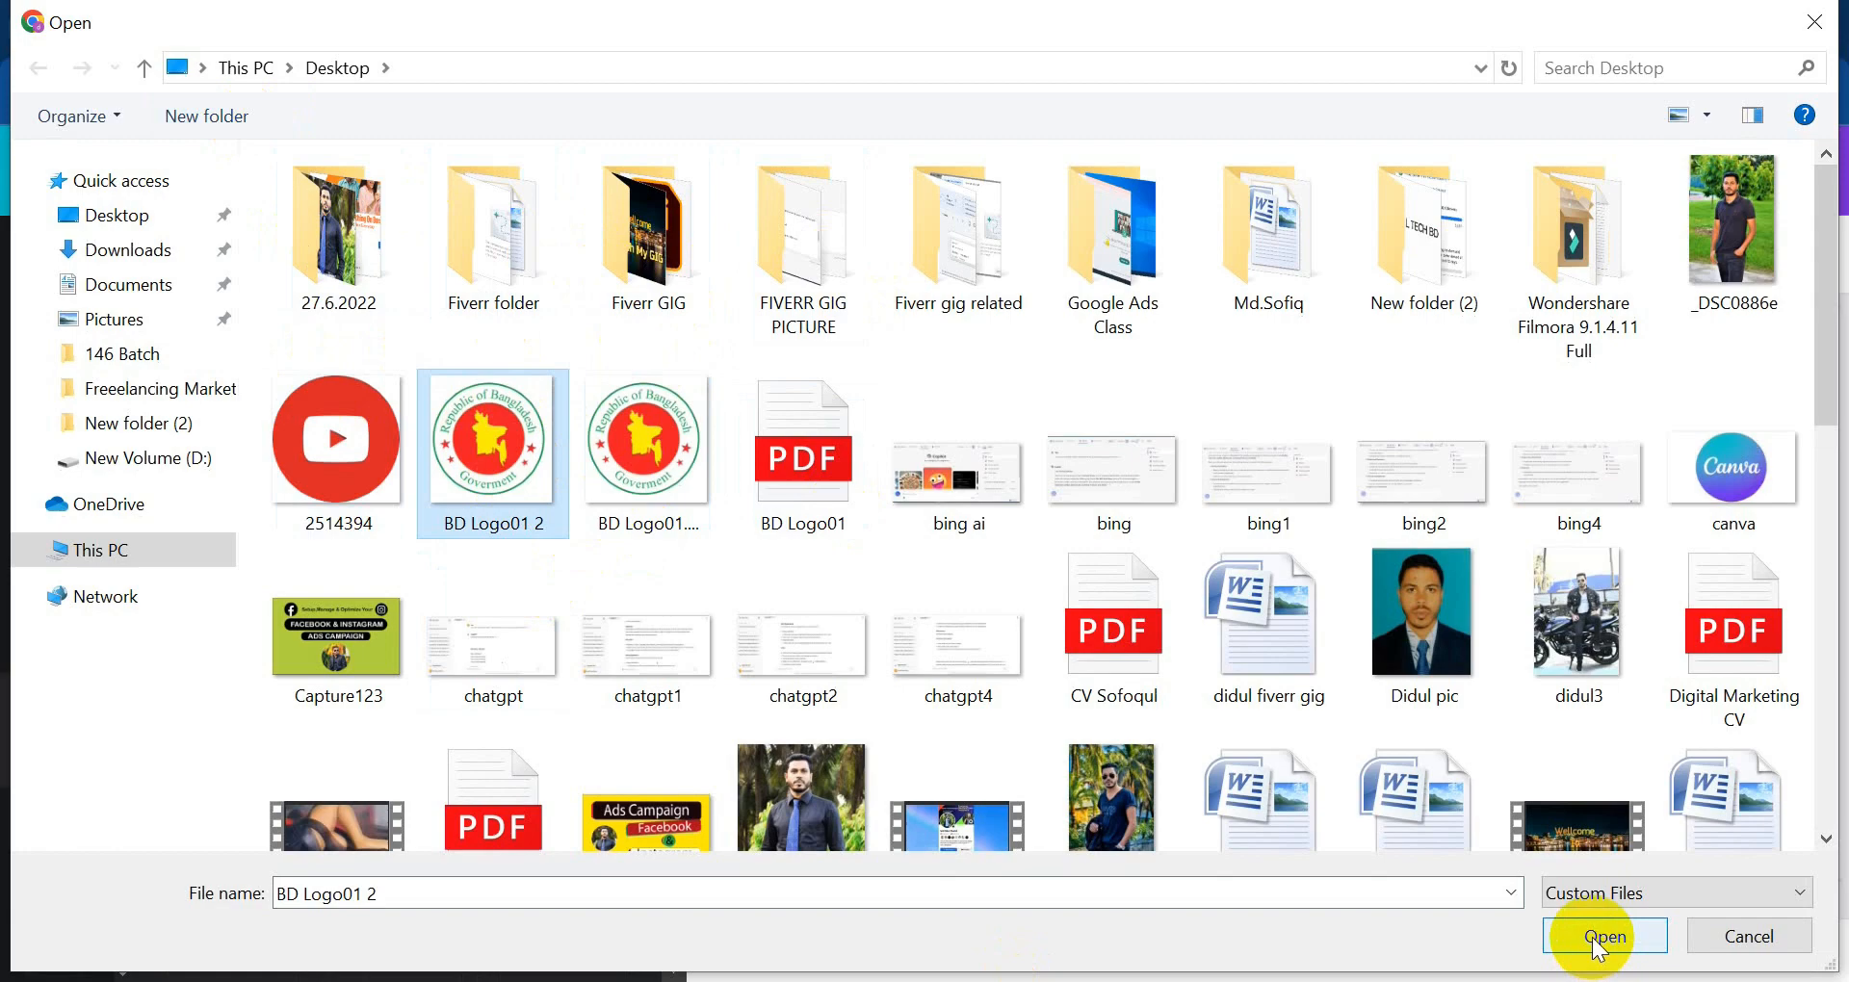
left_click(1593, 948)
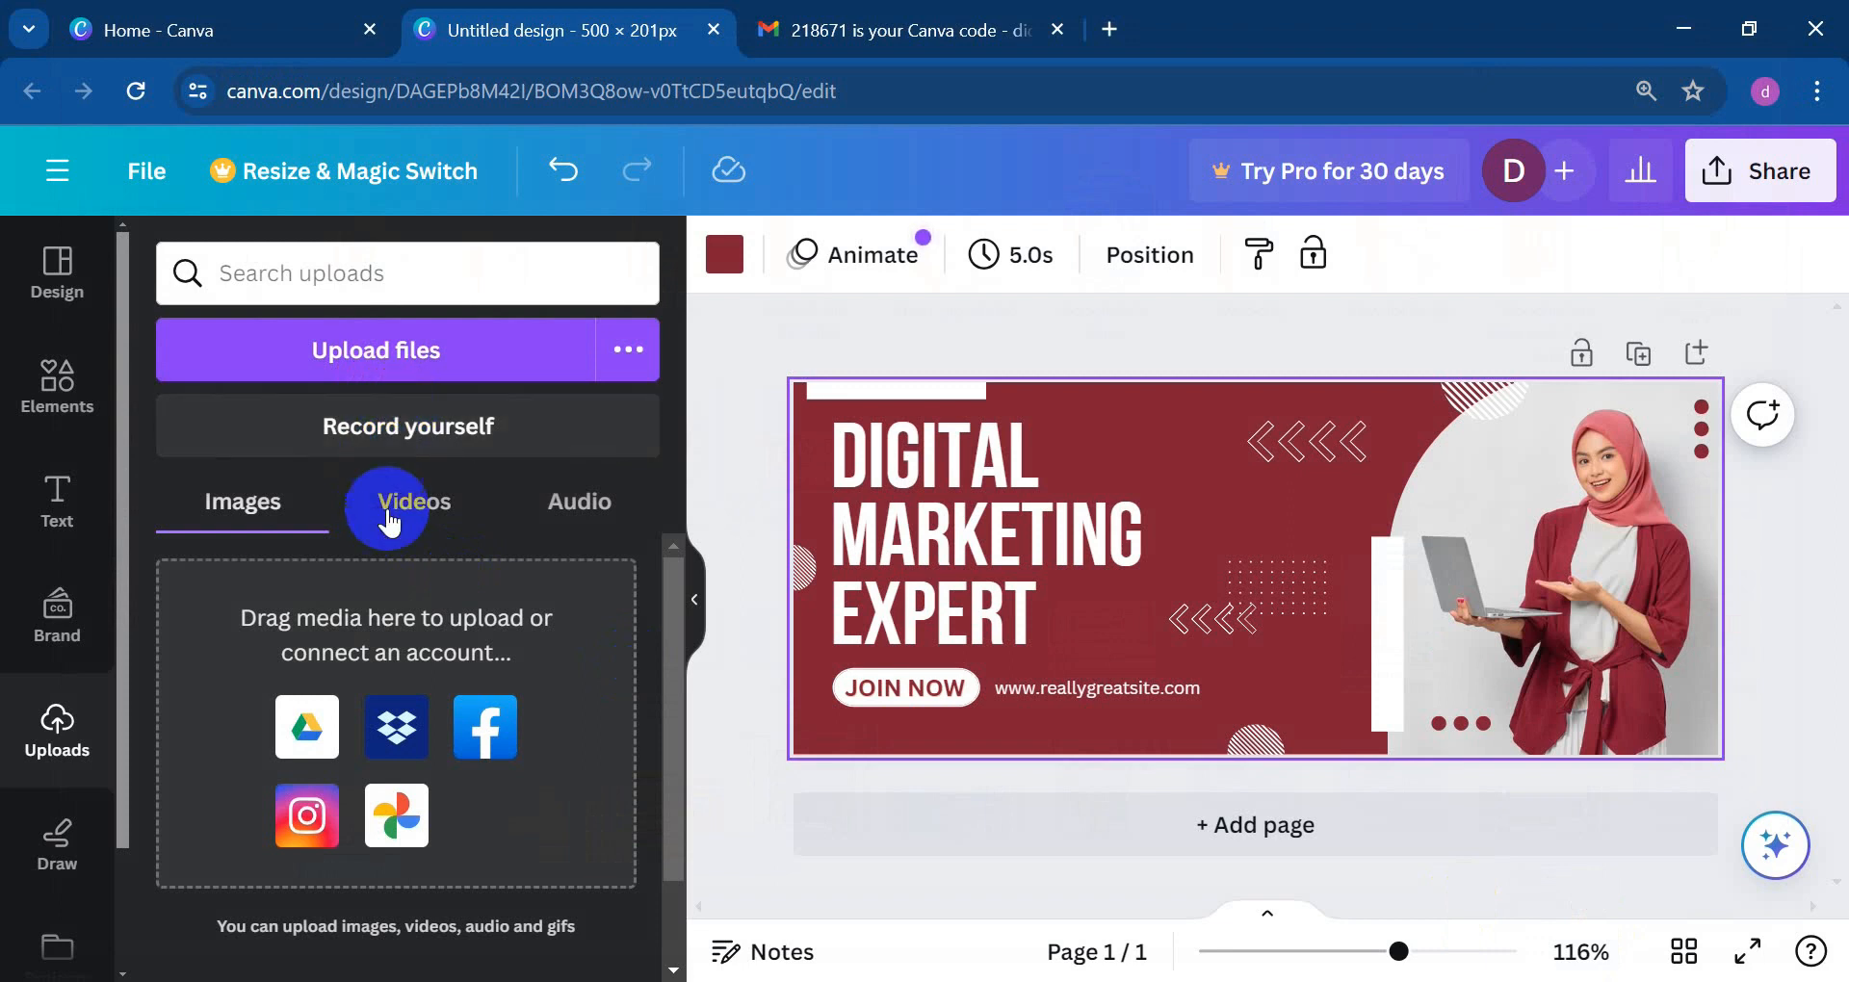
scroll(395, 597, "down", 2)
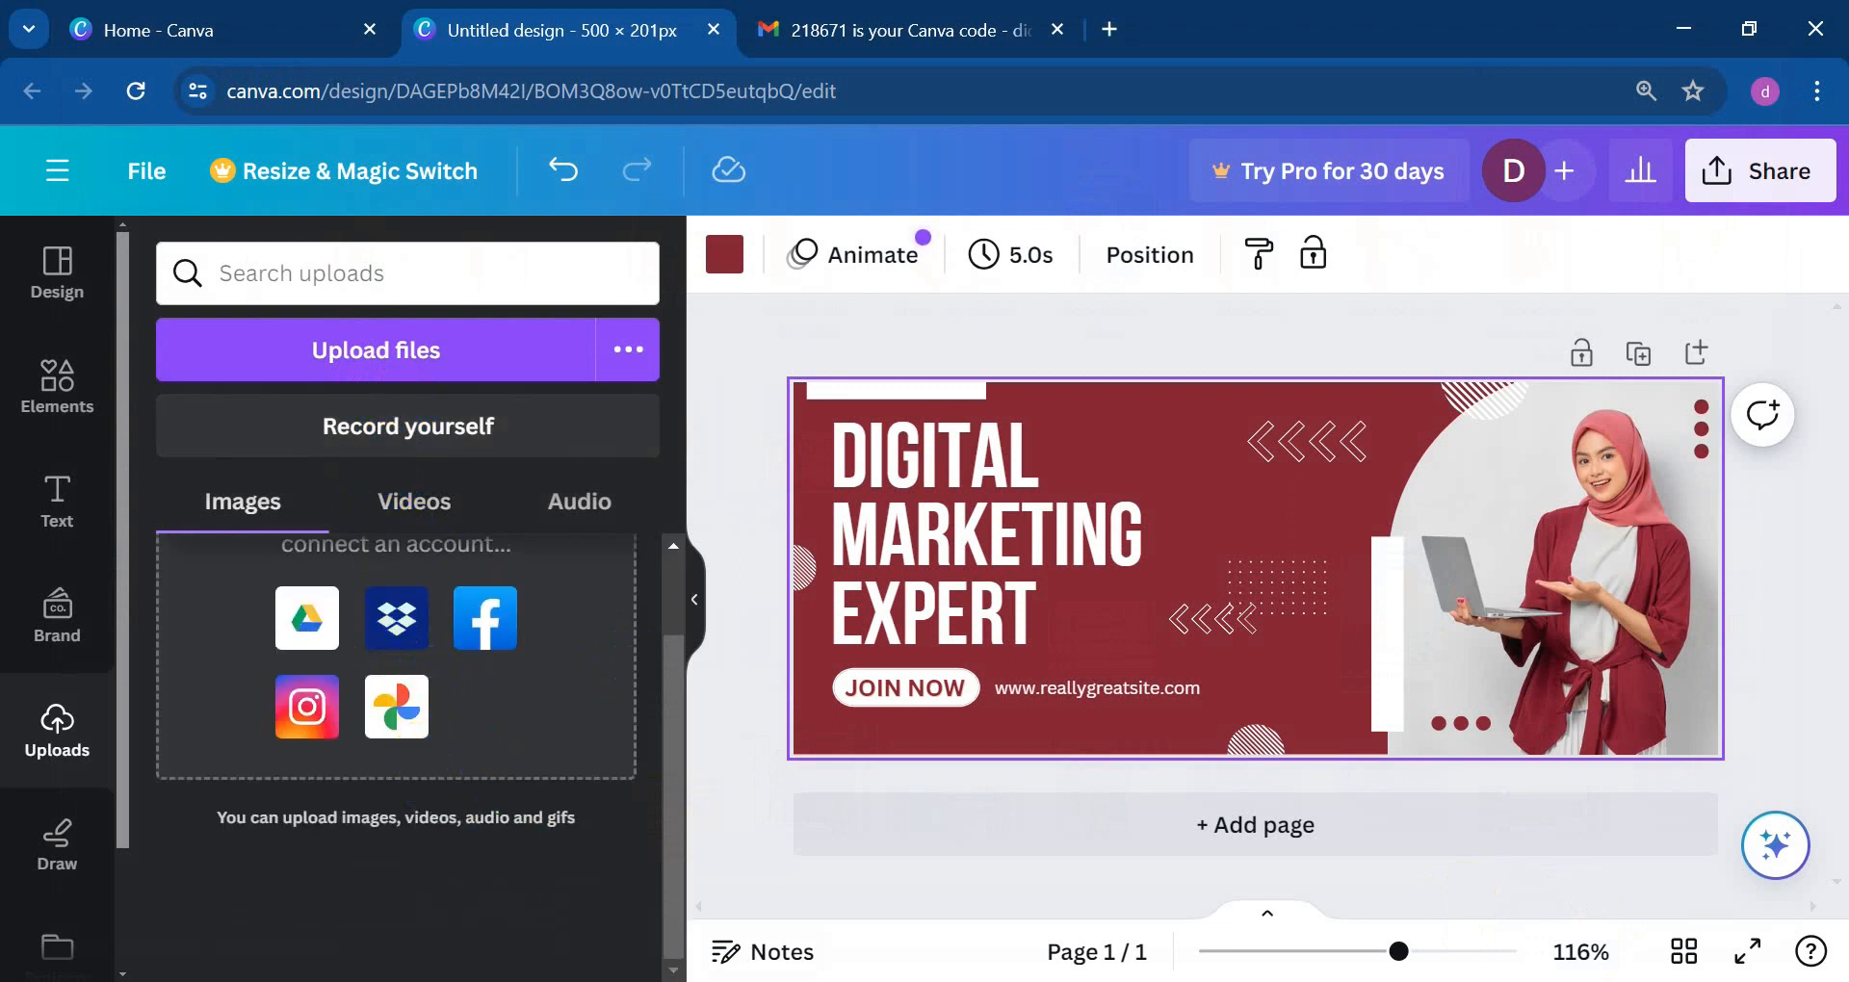
scroll(270, 732, "up", 2)
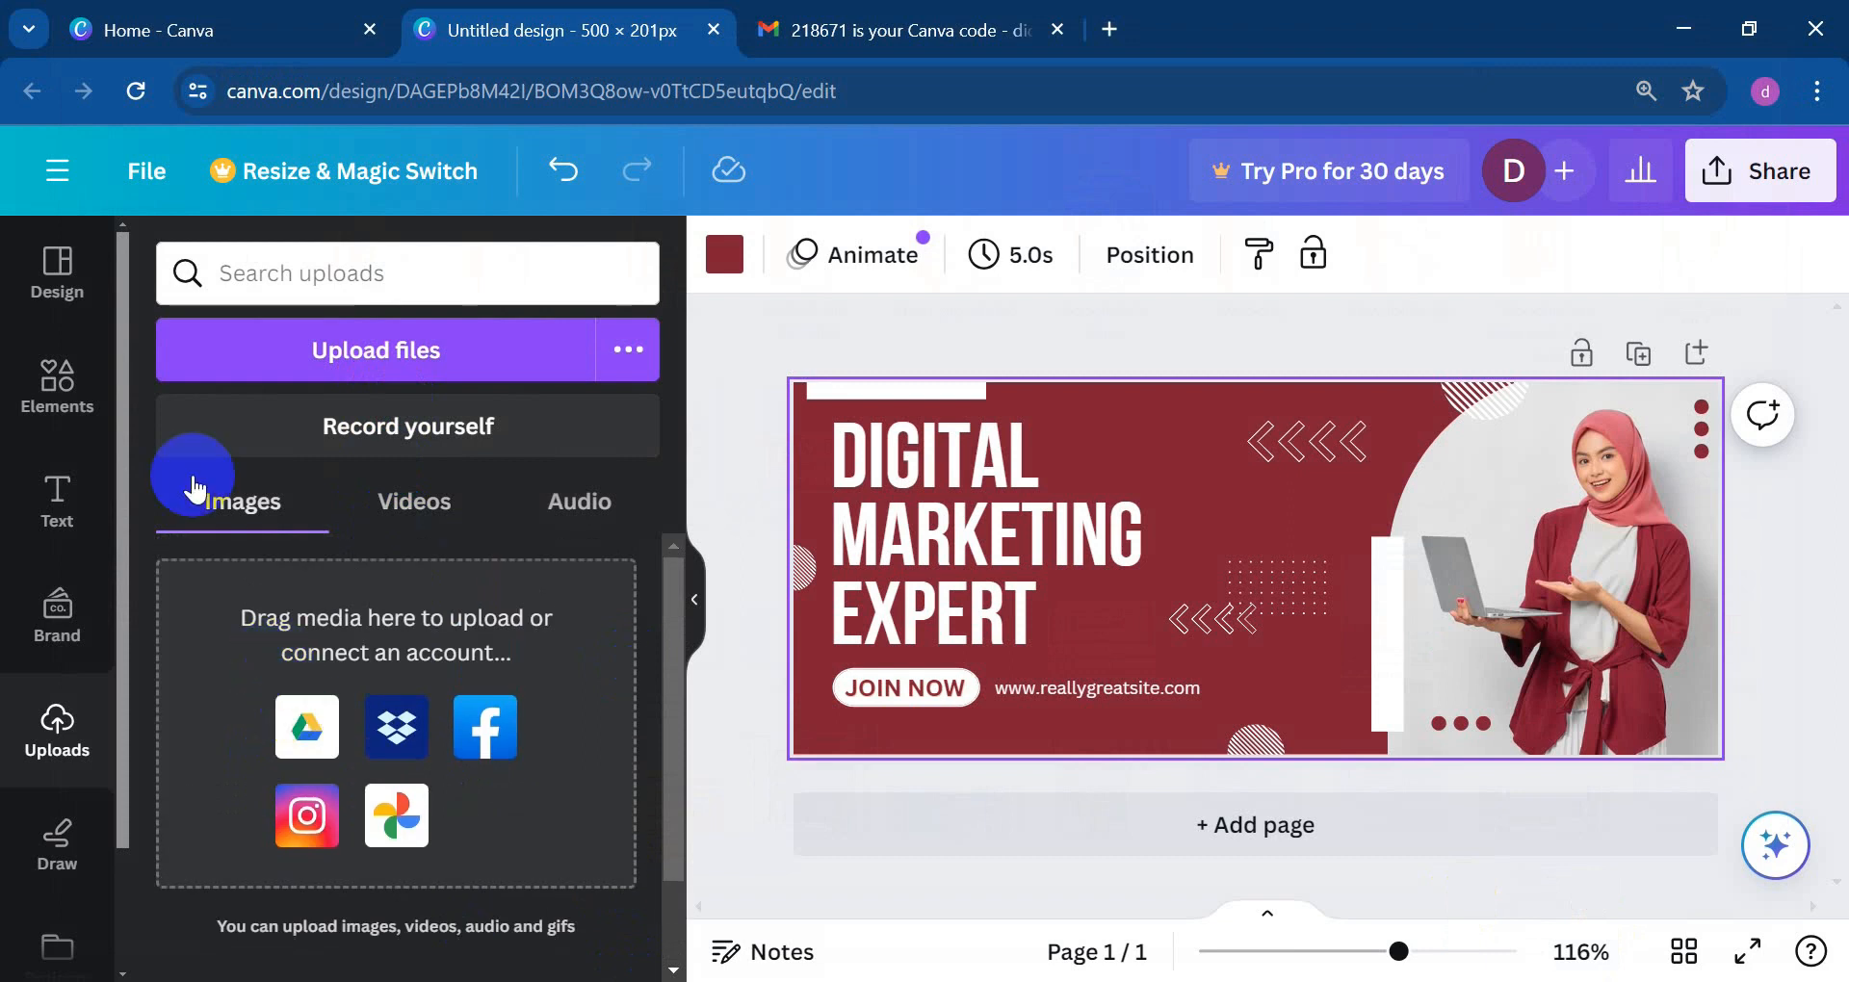
Step: Upload the headshot photo and place it on the banner
left_click(380, 358)
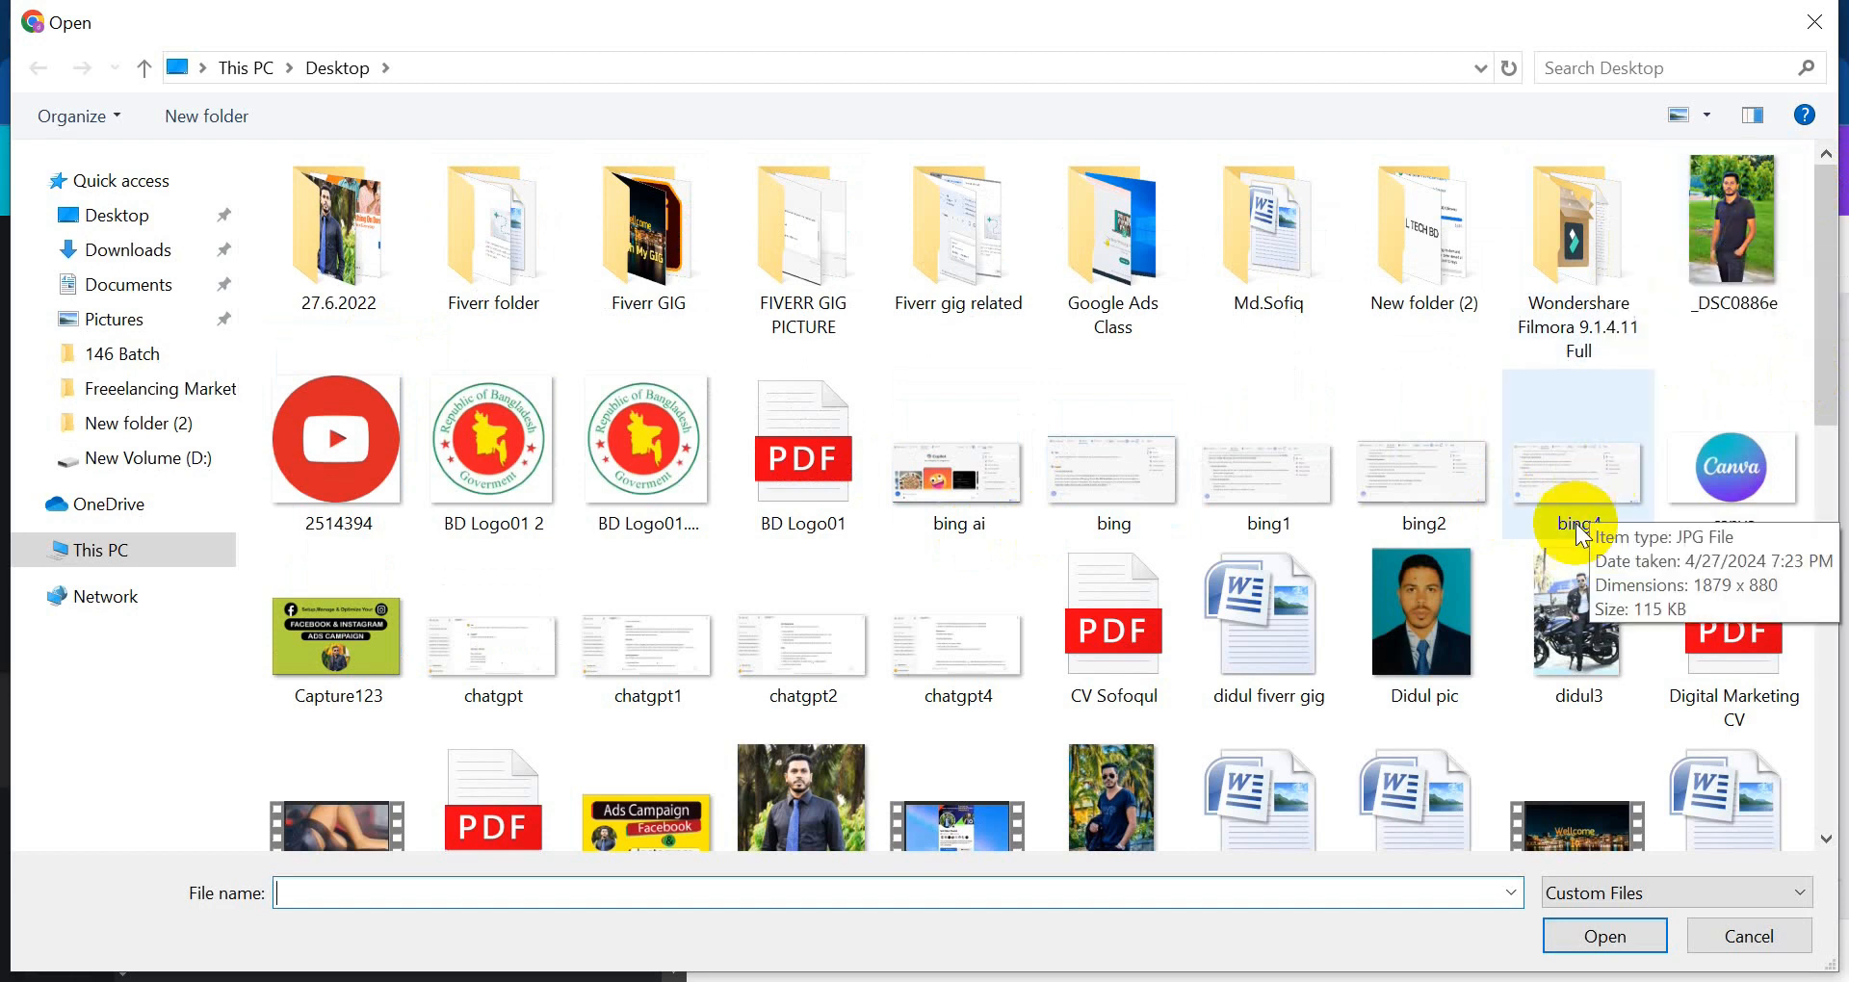
left_click(1414, 626)
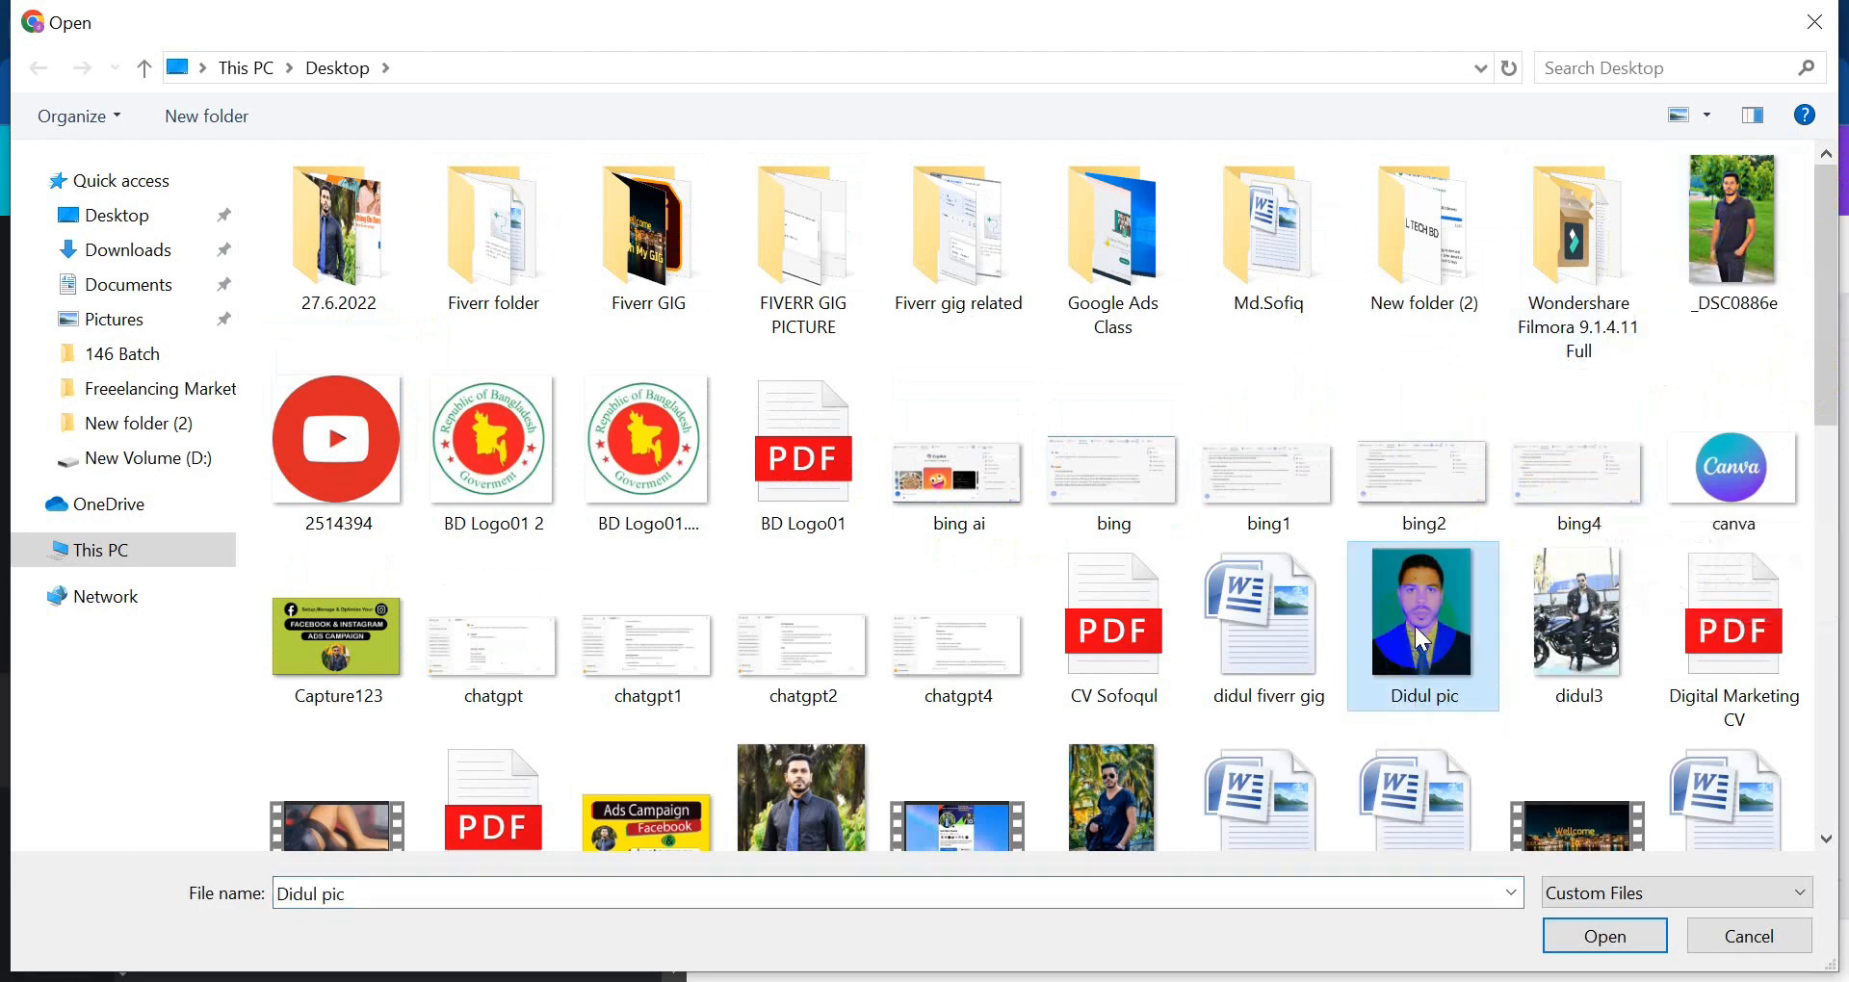
left_click(1604, 939)
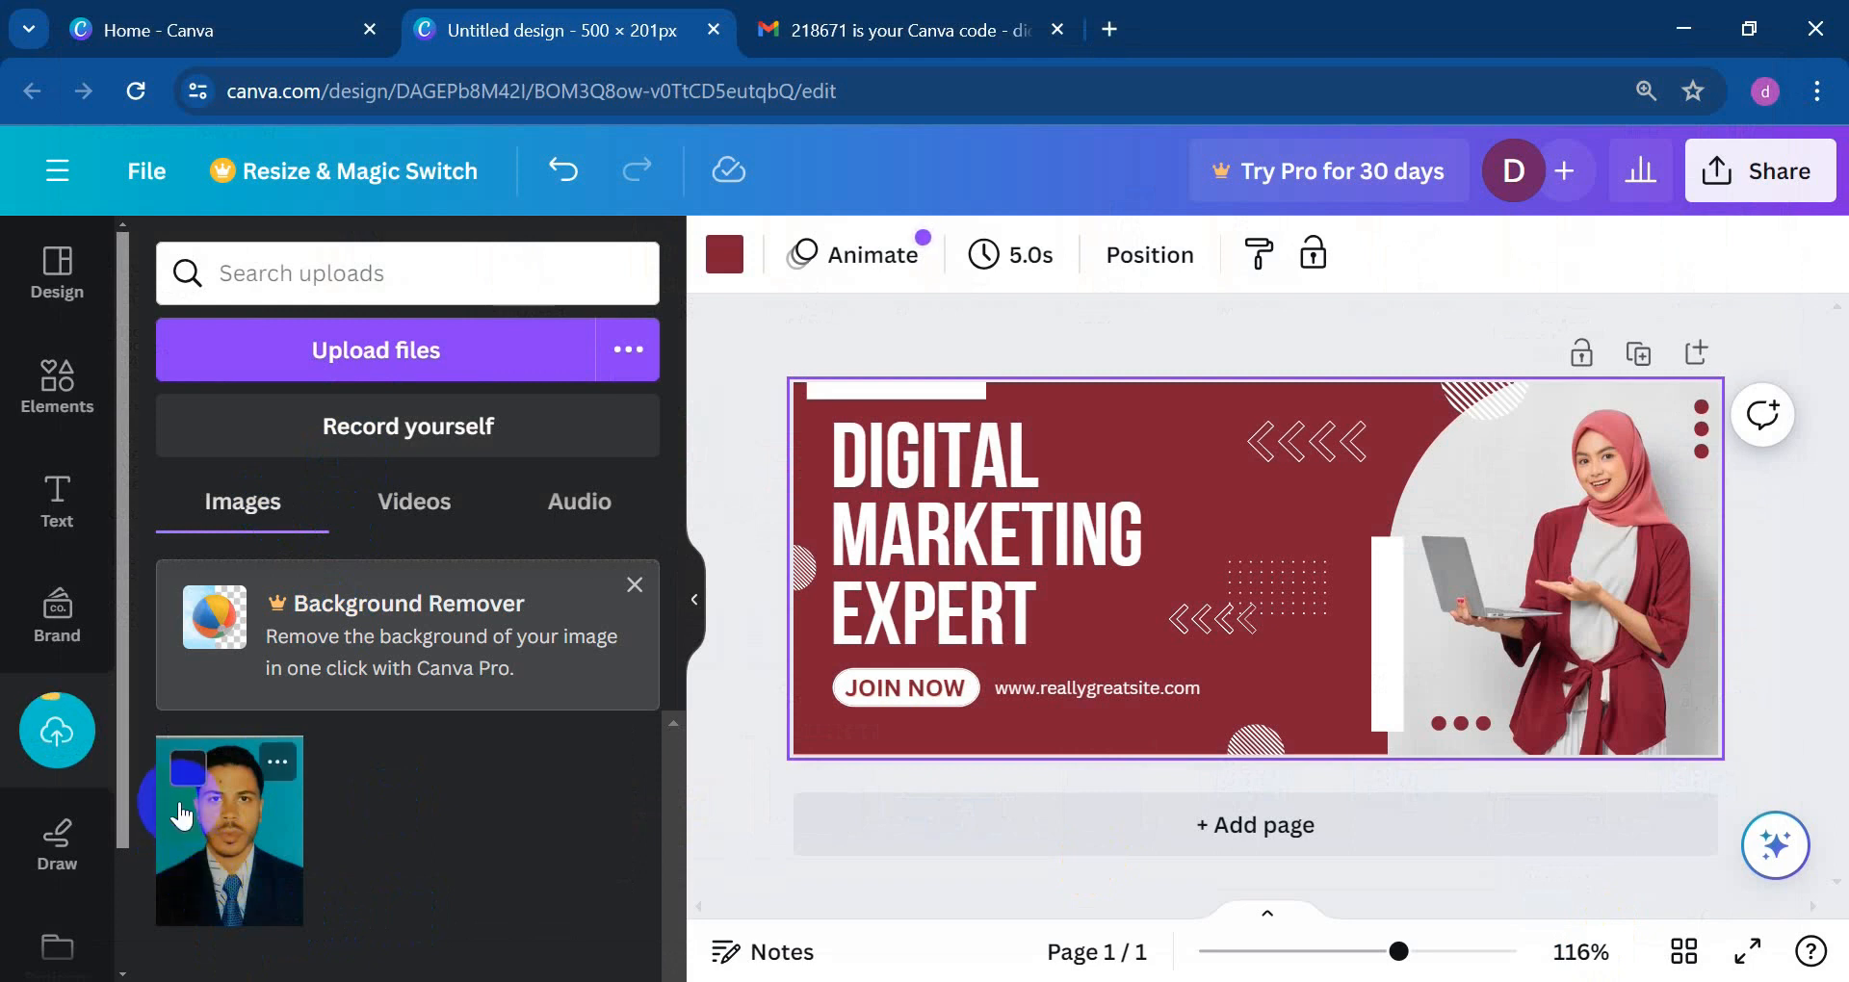
left_click(228, 860)
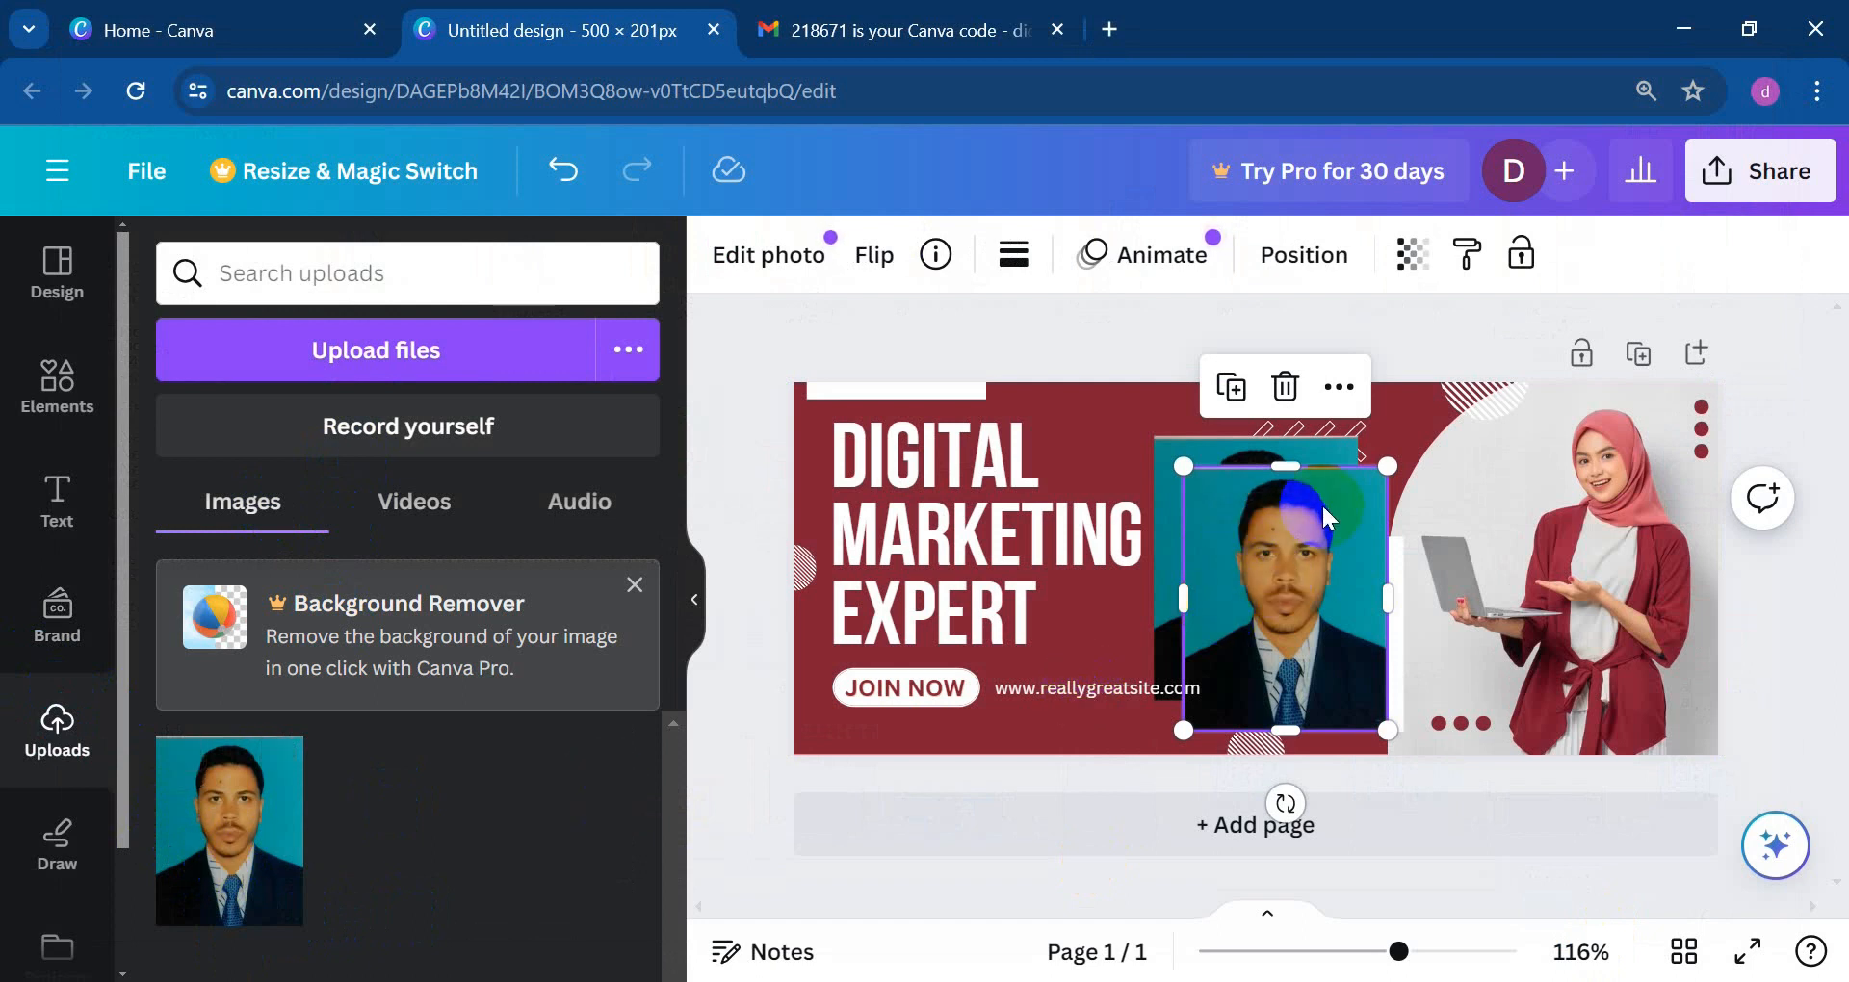
Step: Delete the duplicate headshot and drag the remaining one into the right-hand circular photo frame
left_click(1284, 386)
left_click(1275, 546)
left_click_drag(1275, 546, 1598, 557)
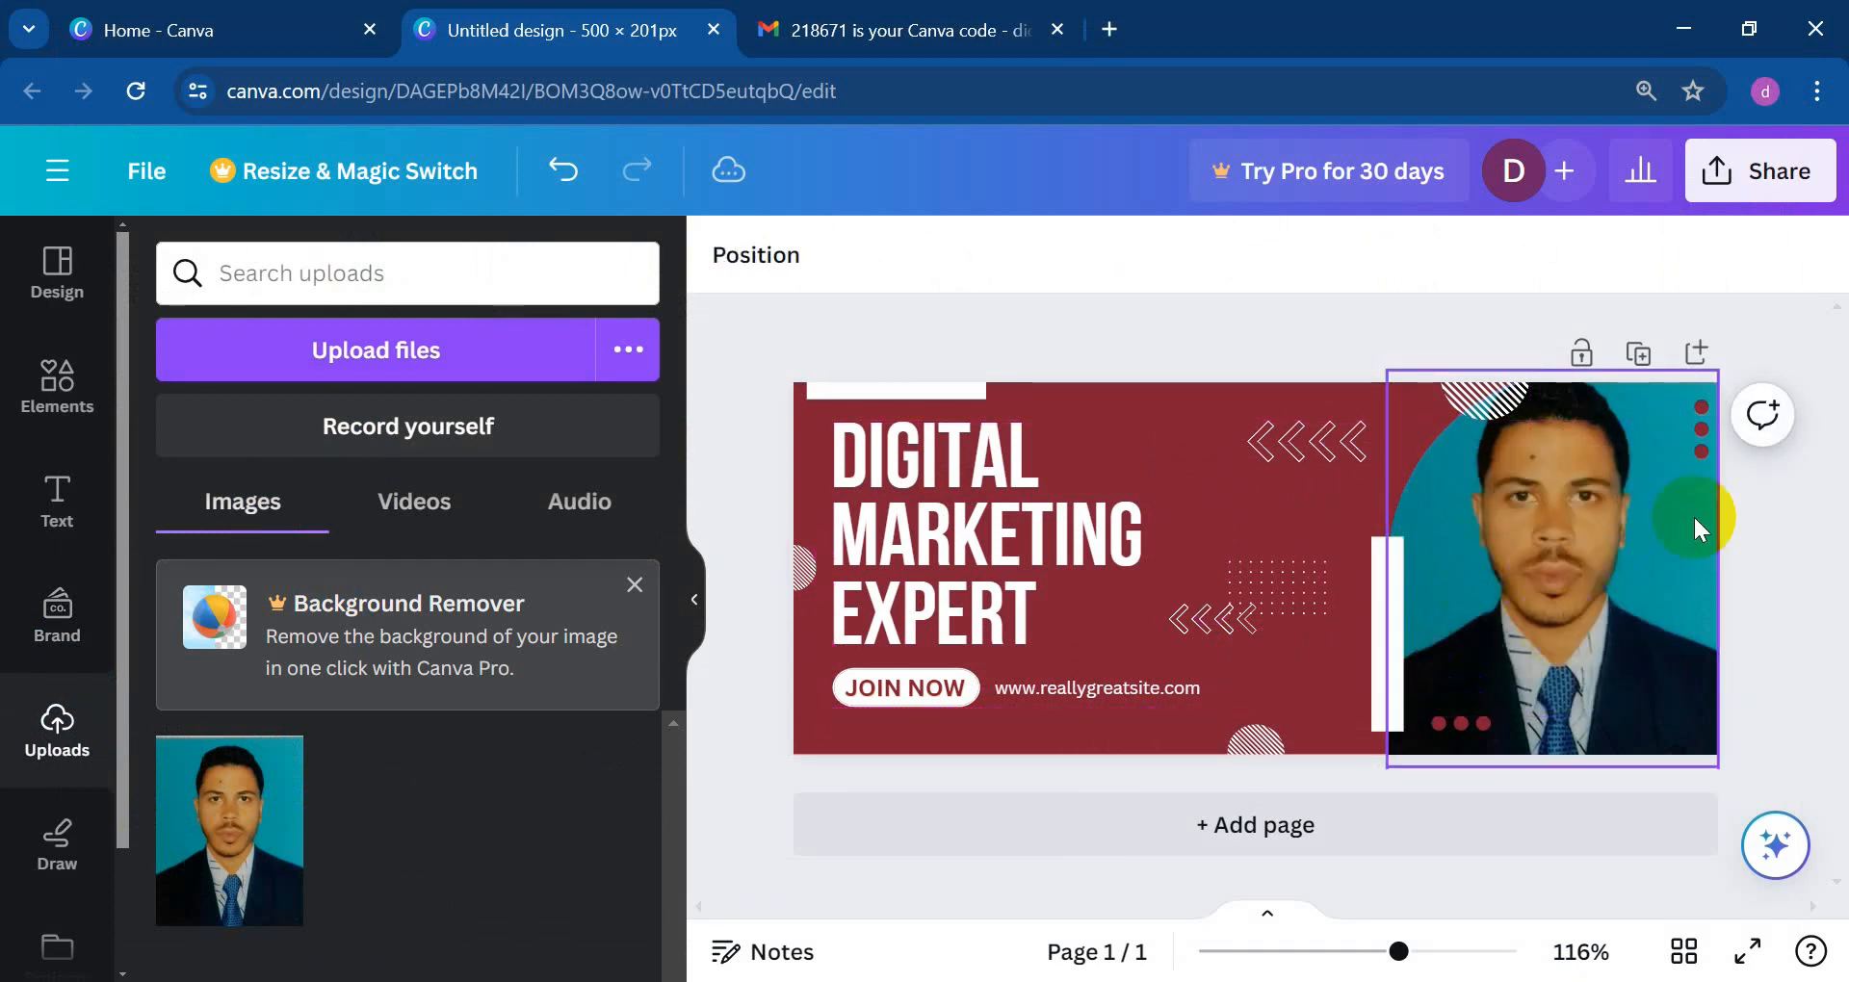
left_click(1385, 647)
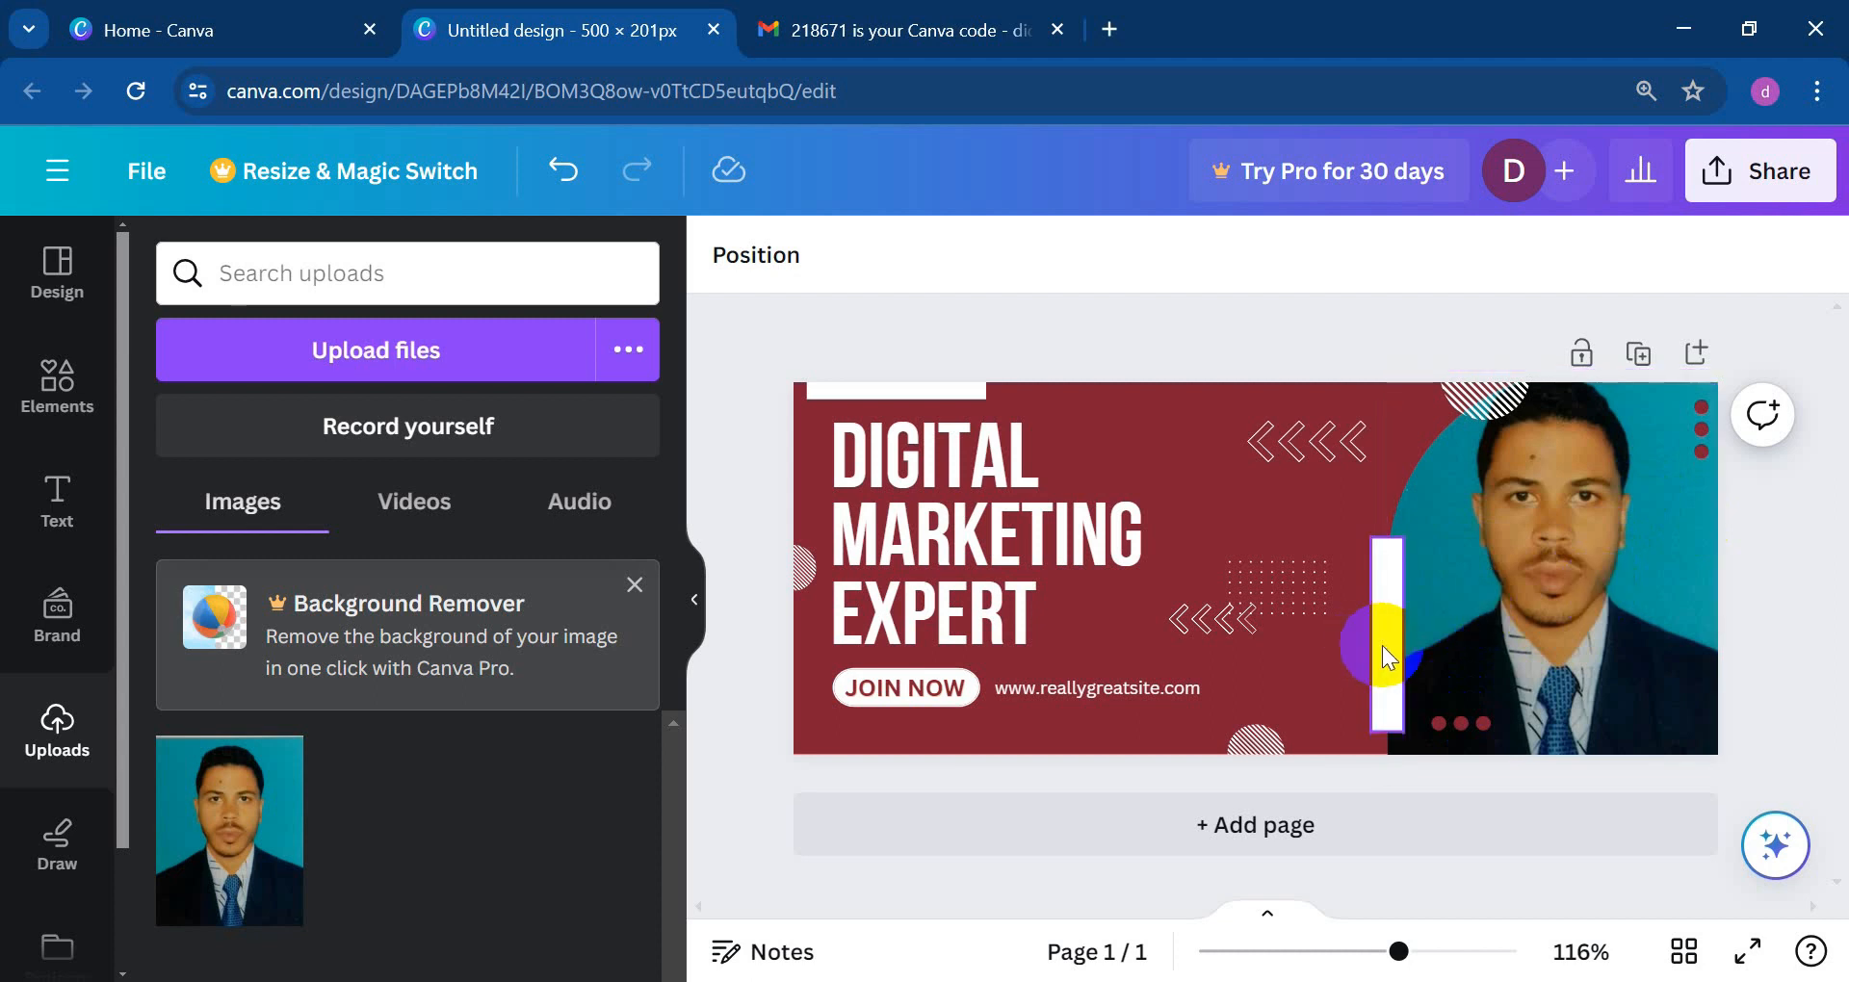
left_click(915, 447)
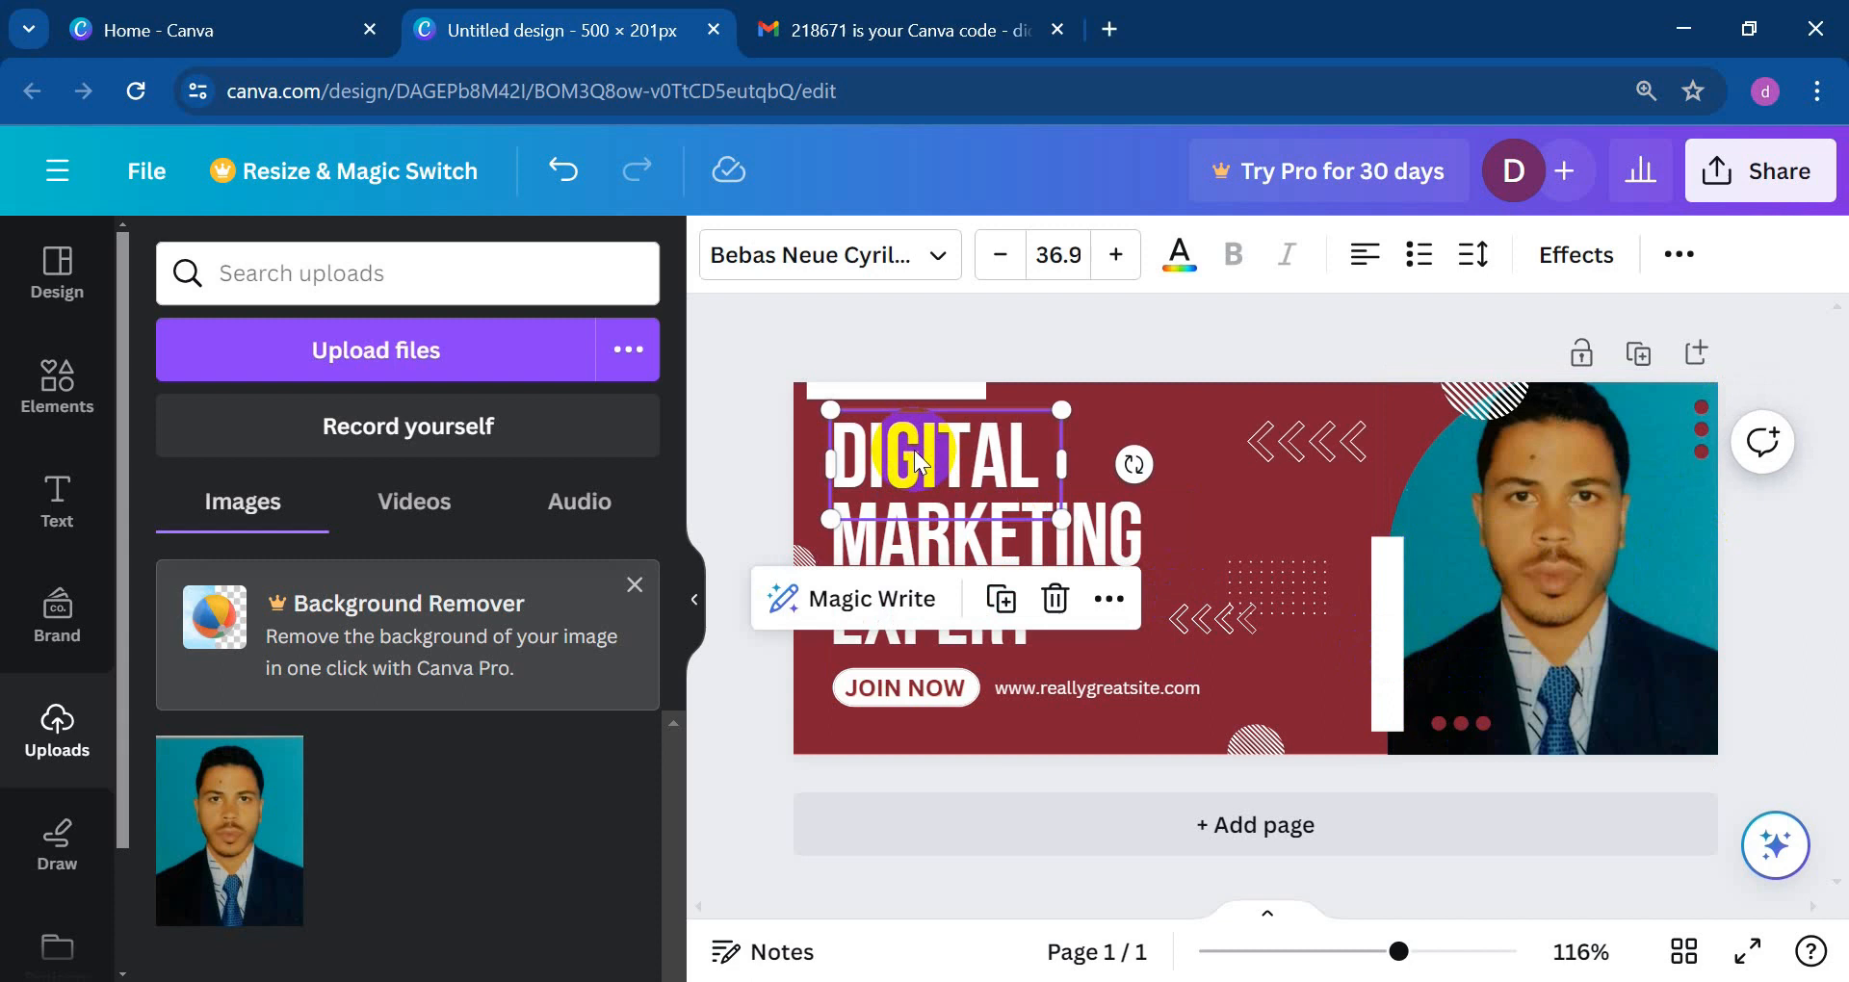
Step: Replace the word DIGITAL with FACEBOOK and widen the headline box so it fits one line
left_click(1360, 517)
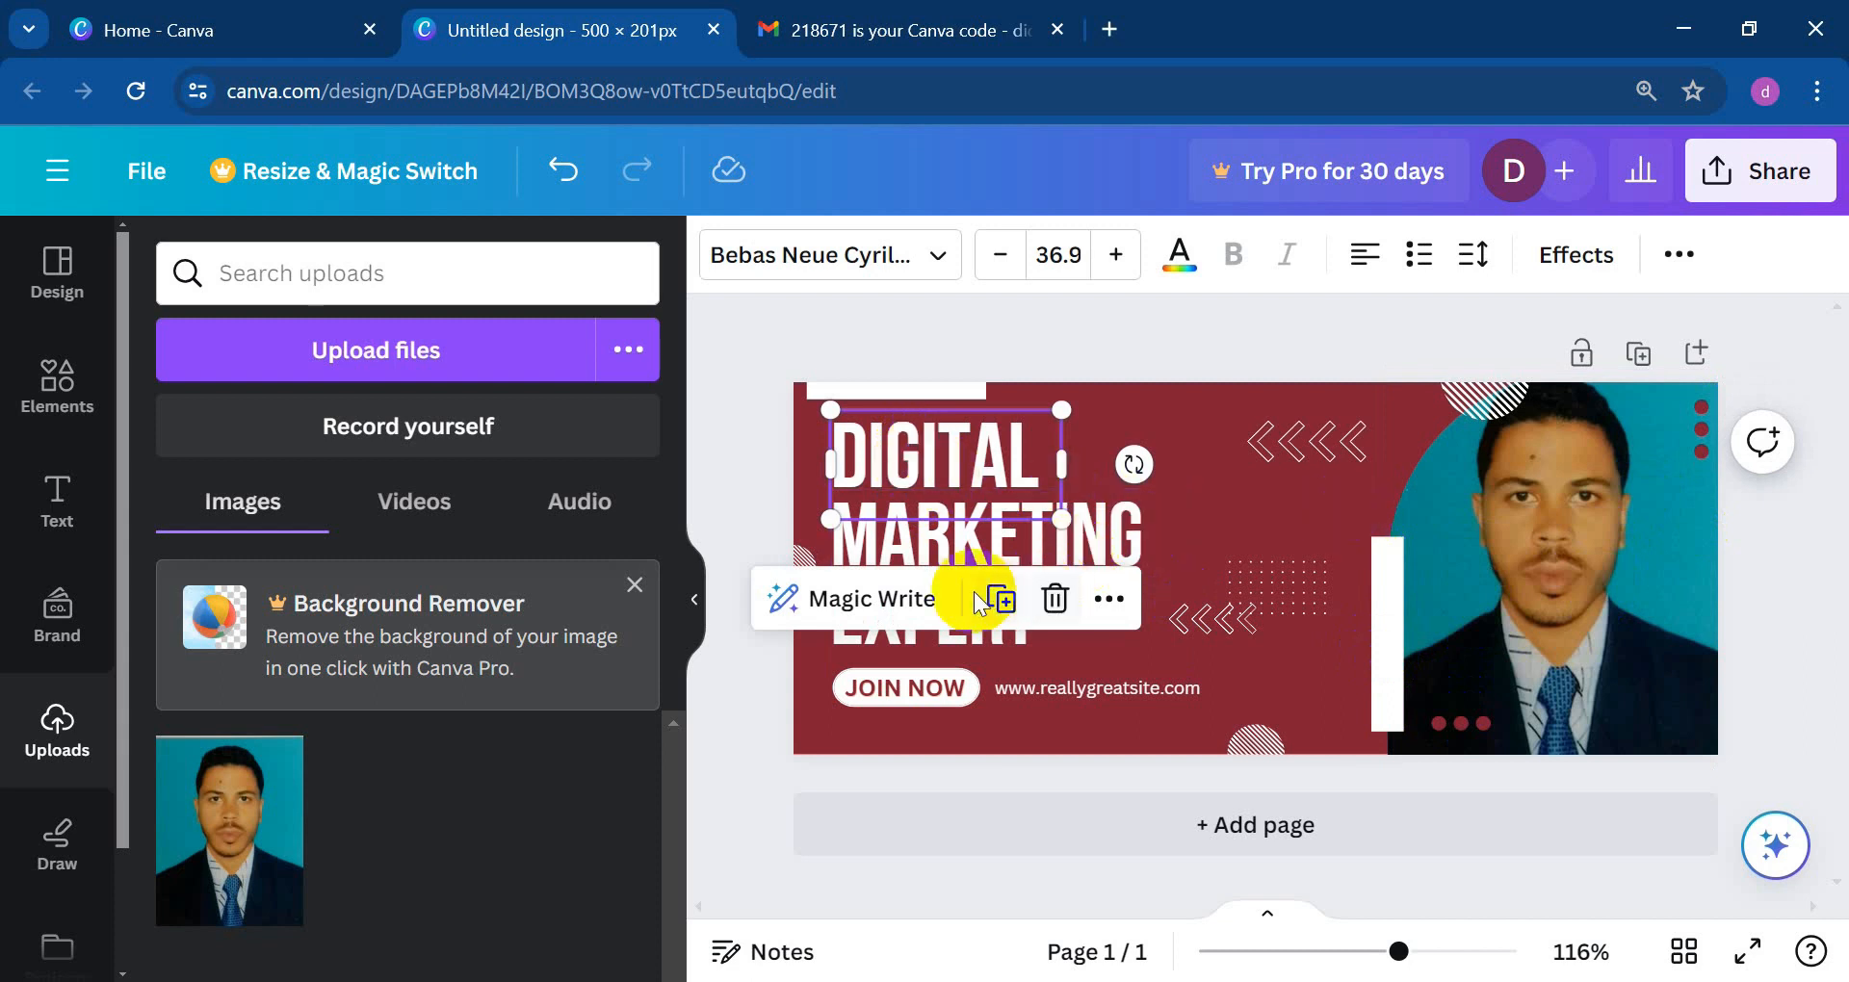
left_click(860, 463)
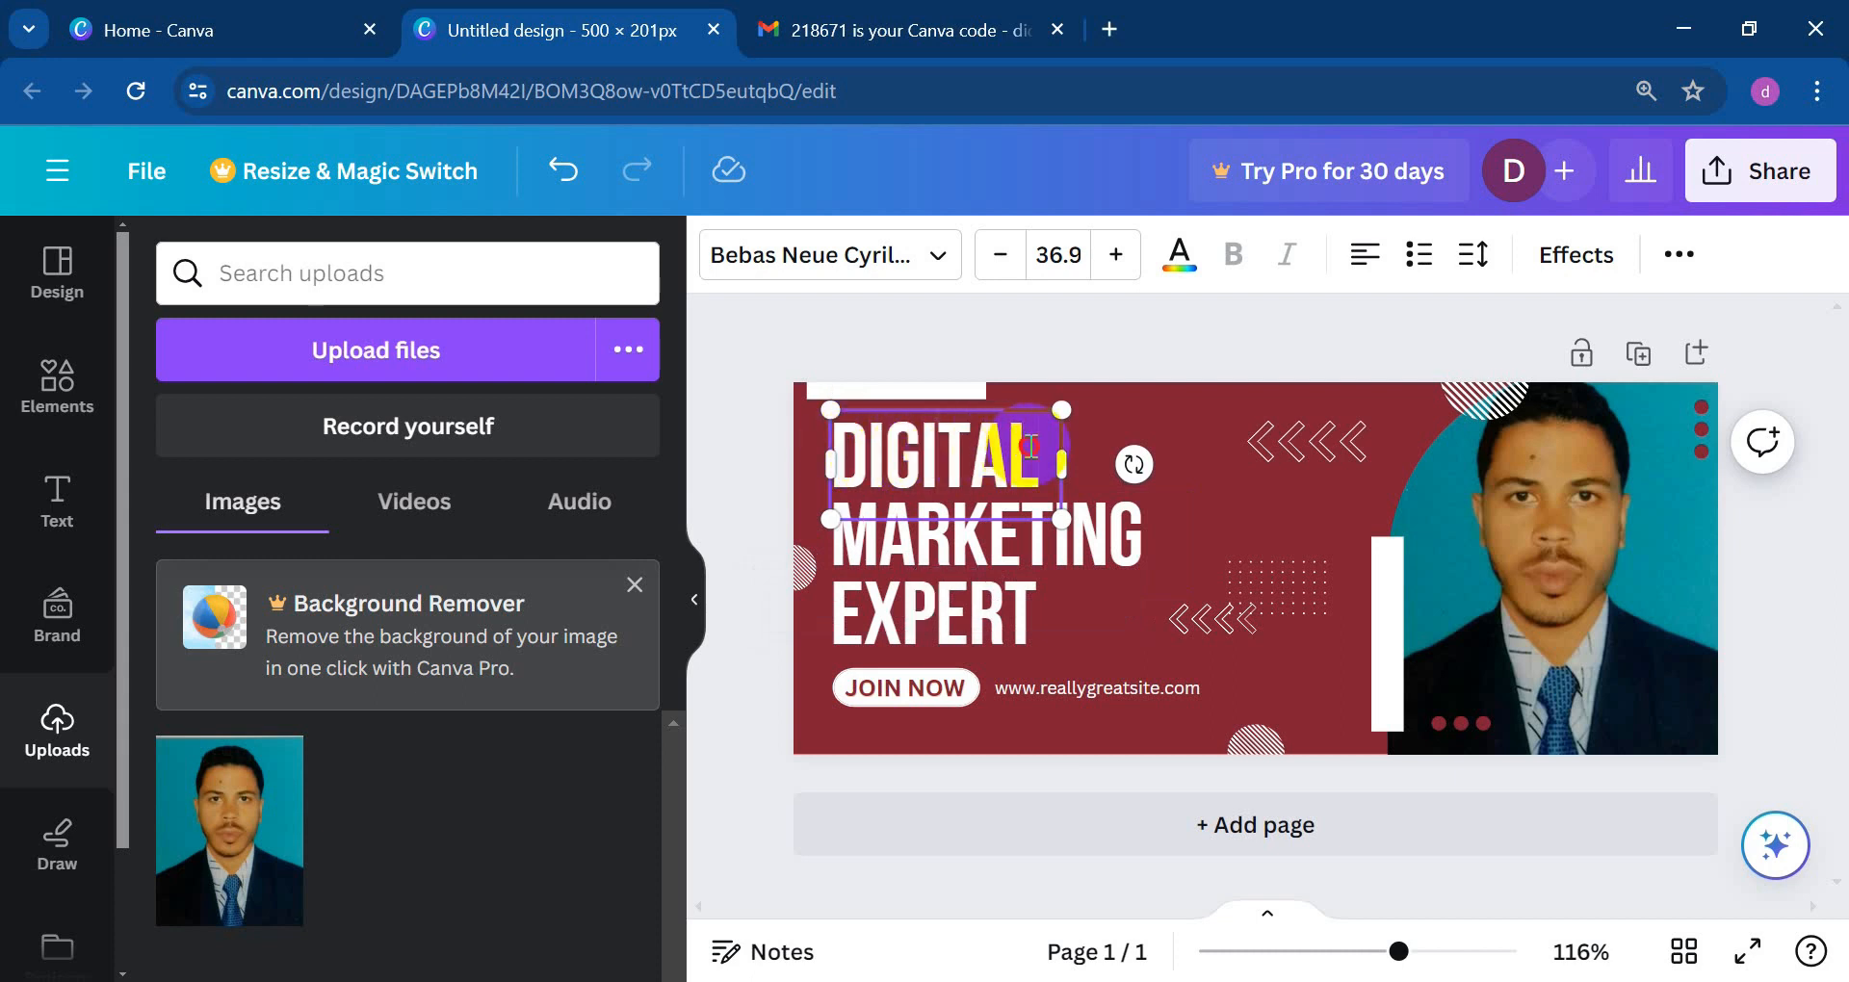
double_click(1029, 448)
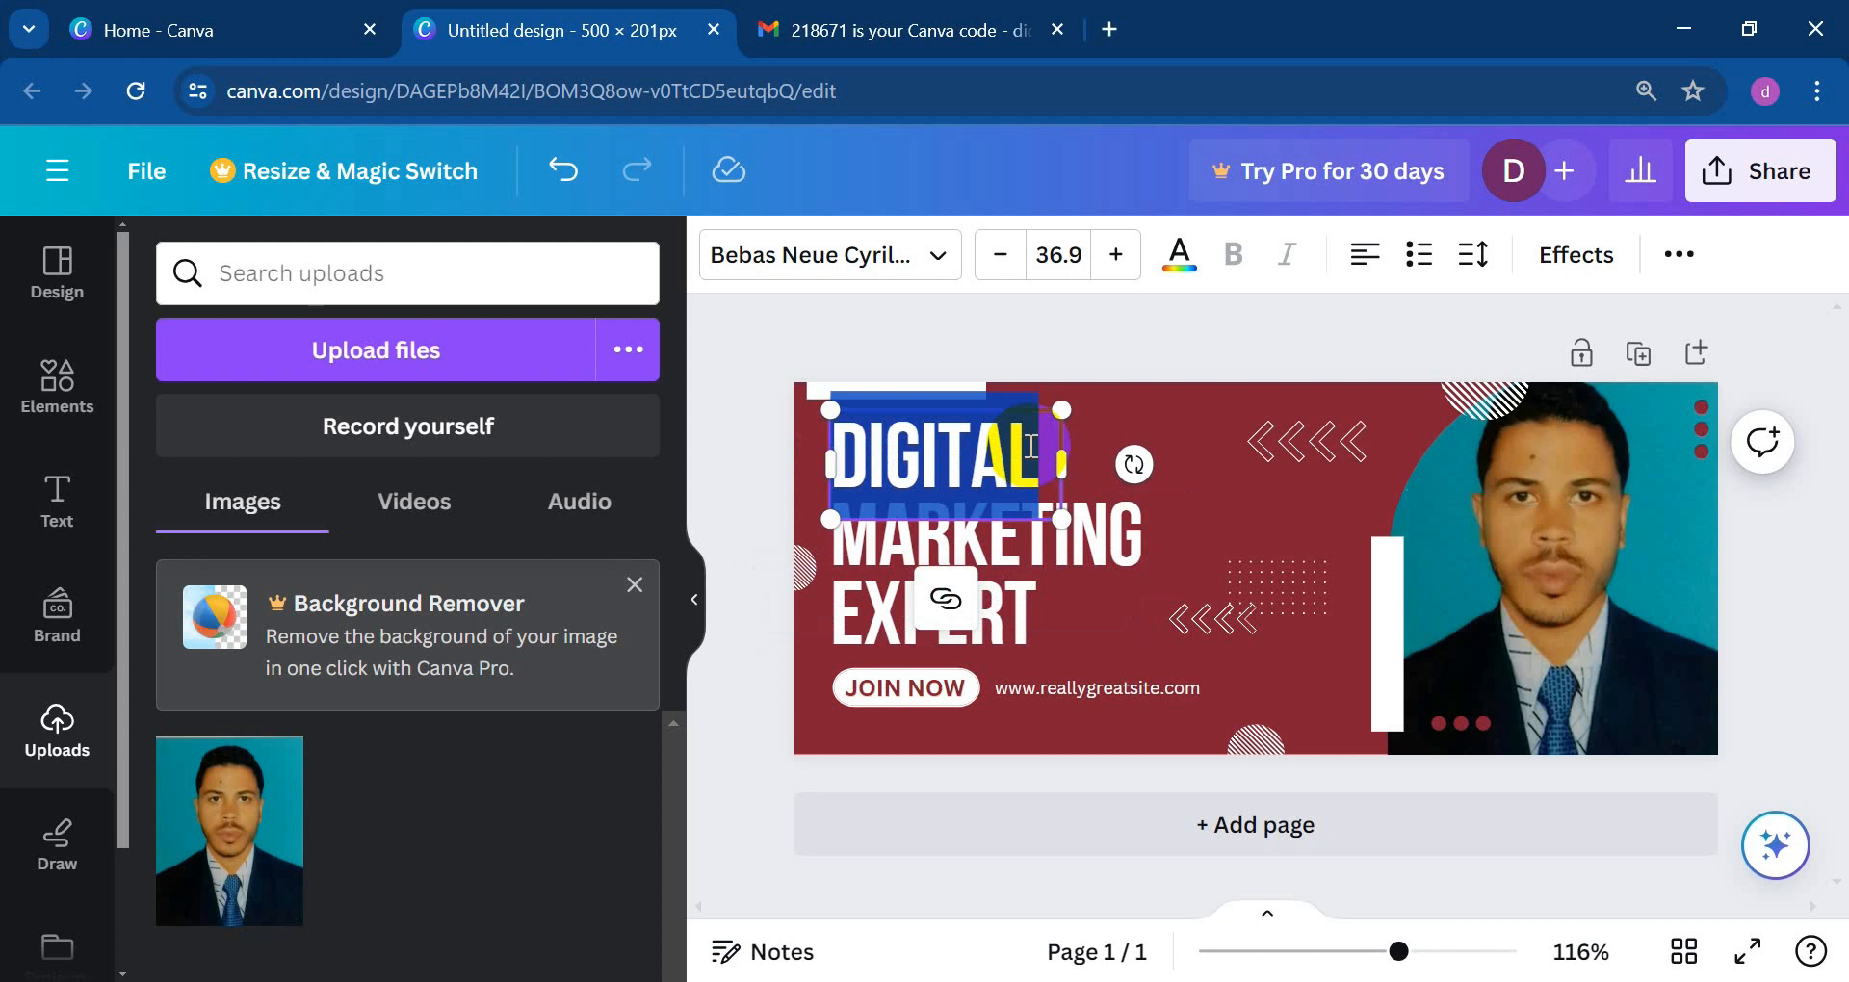
type("FA")
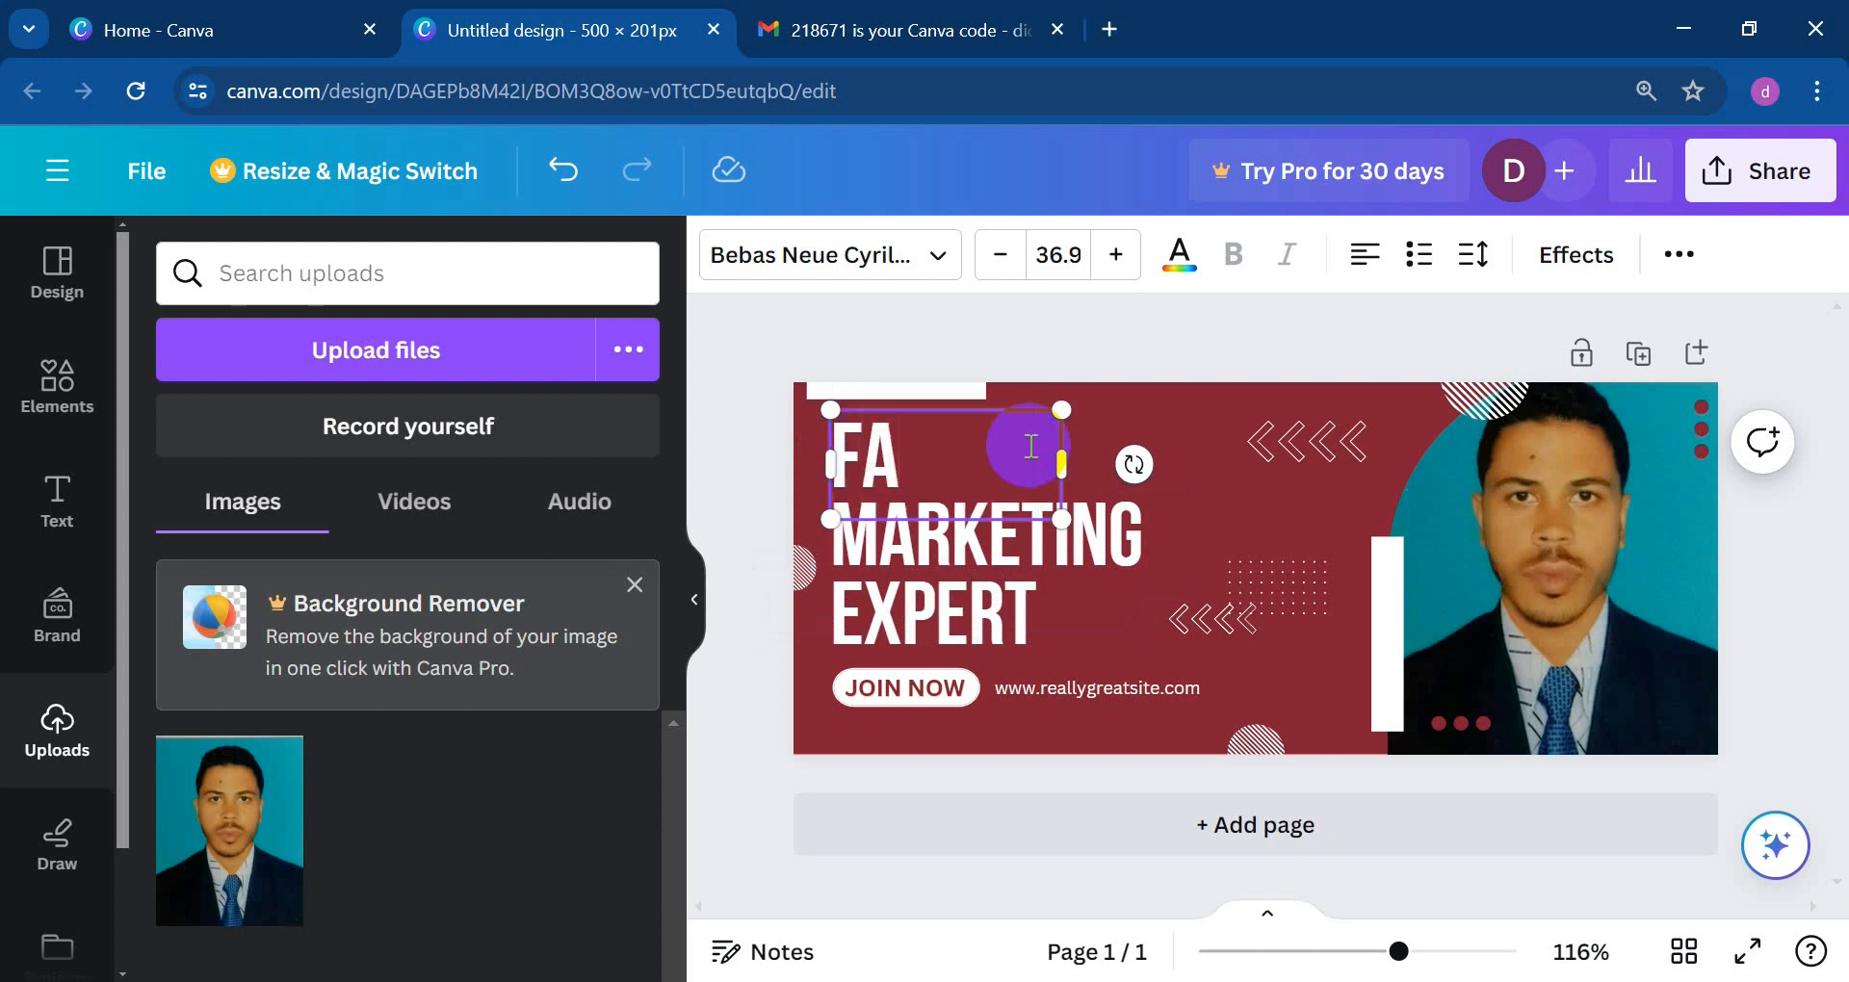
type("CEB")
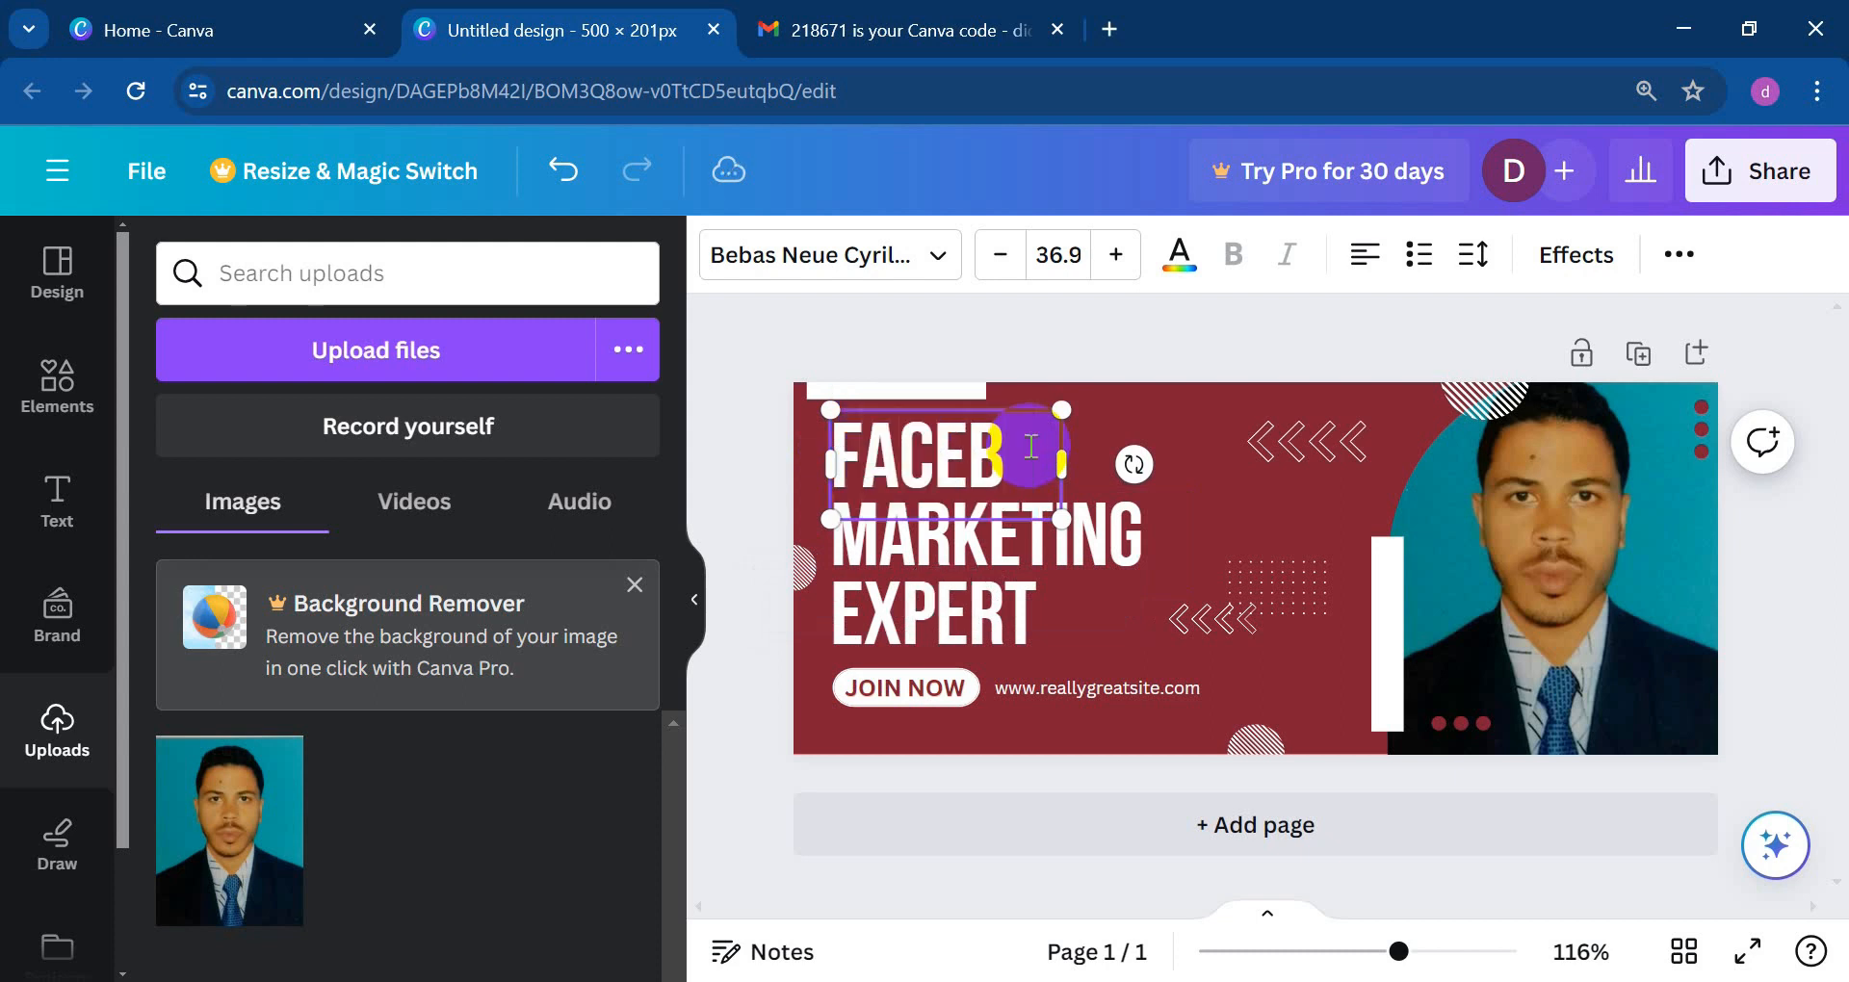
type("OOK")
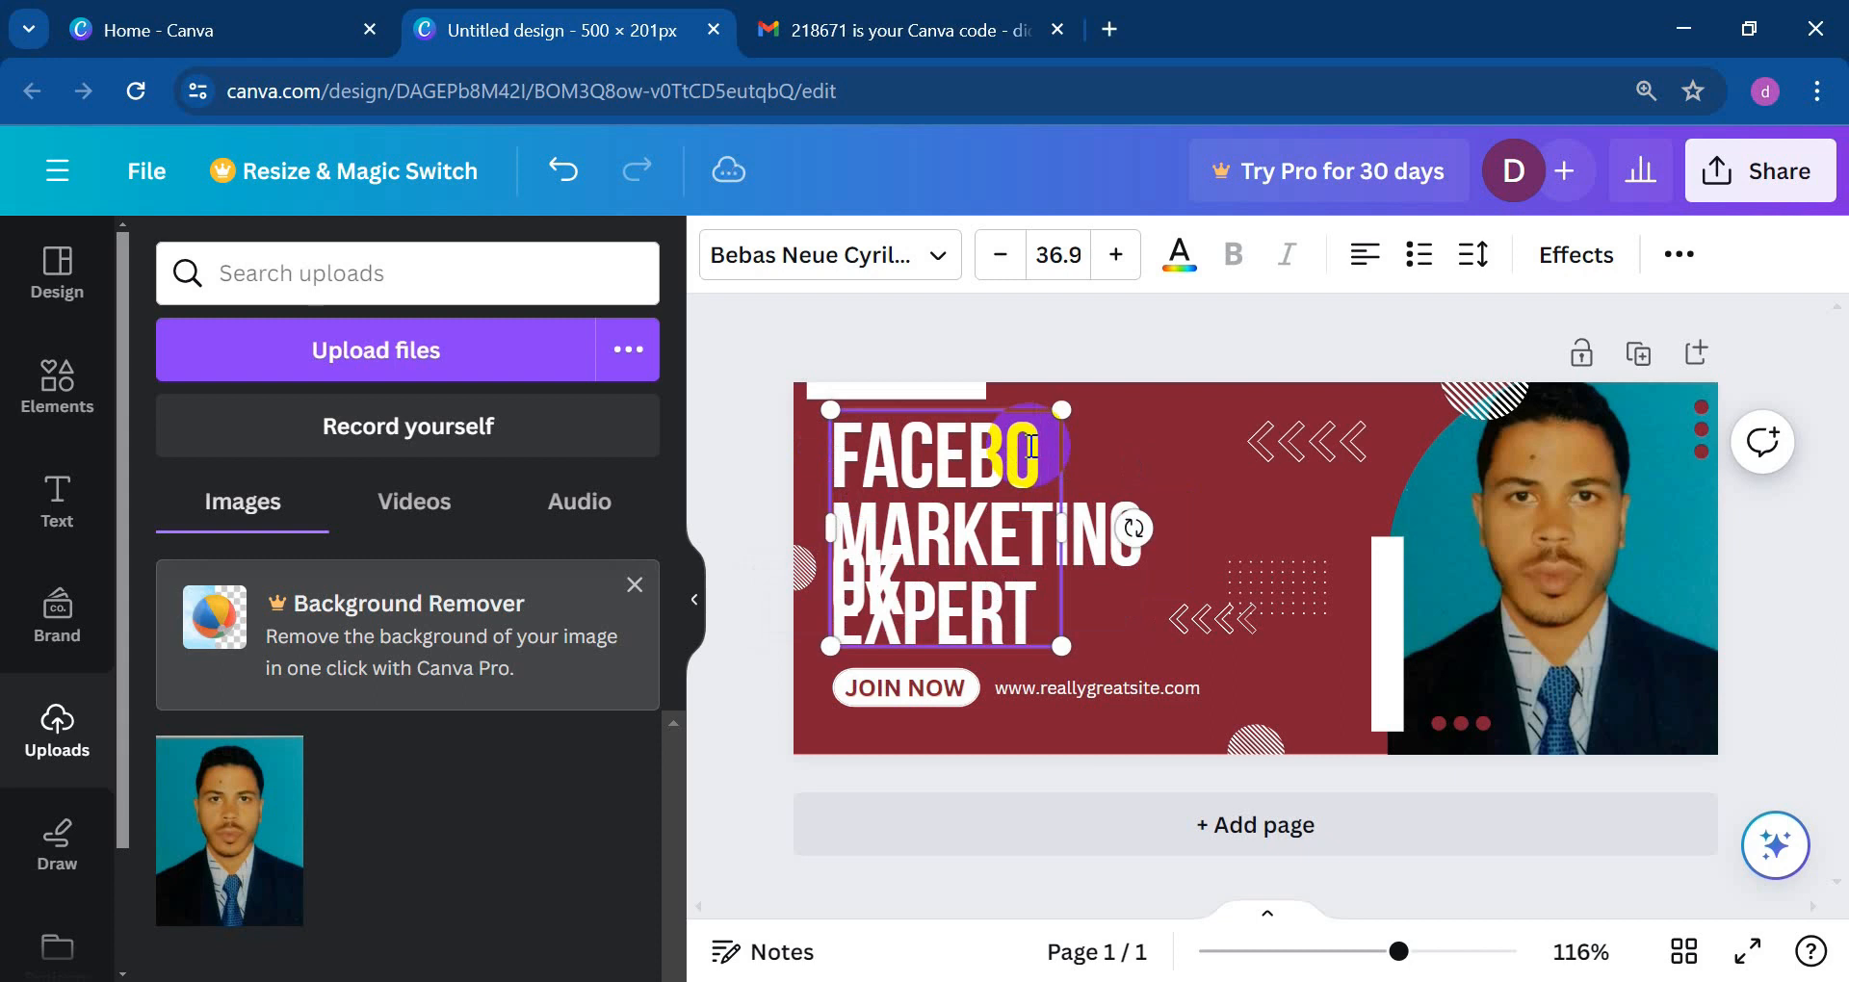
left_click_drag(1062, 523, 827, 454)
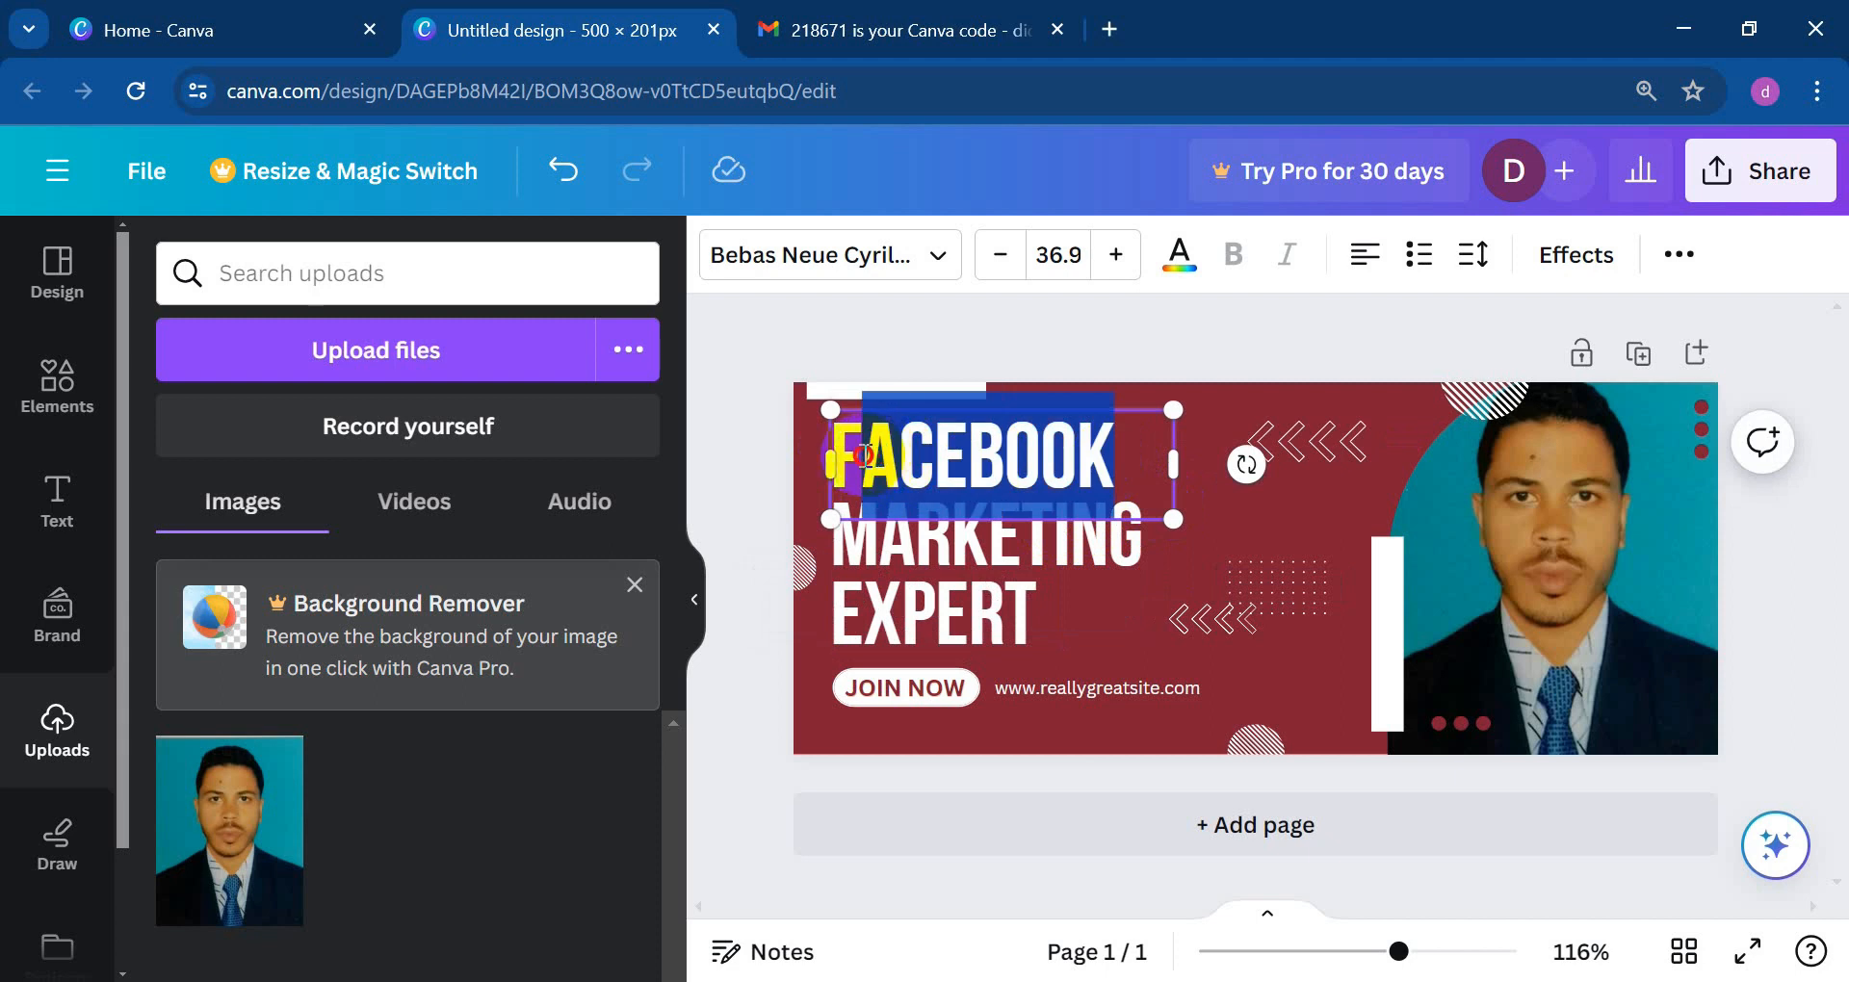
Step: Try black on the headline text, then select just the word FACEBOOK
left_click(1181, 264)
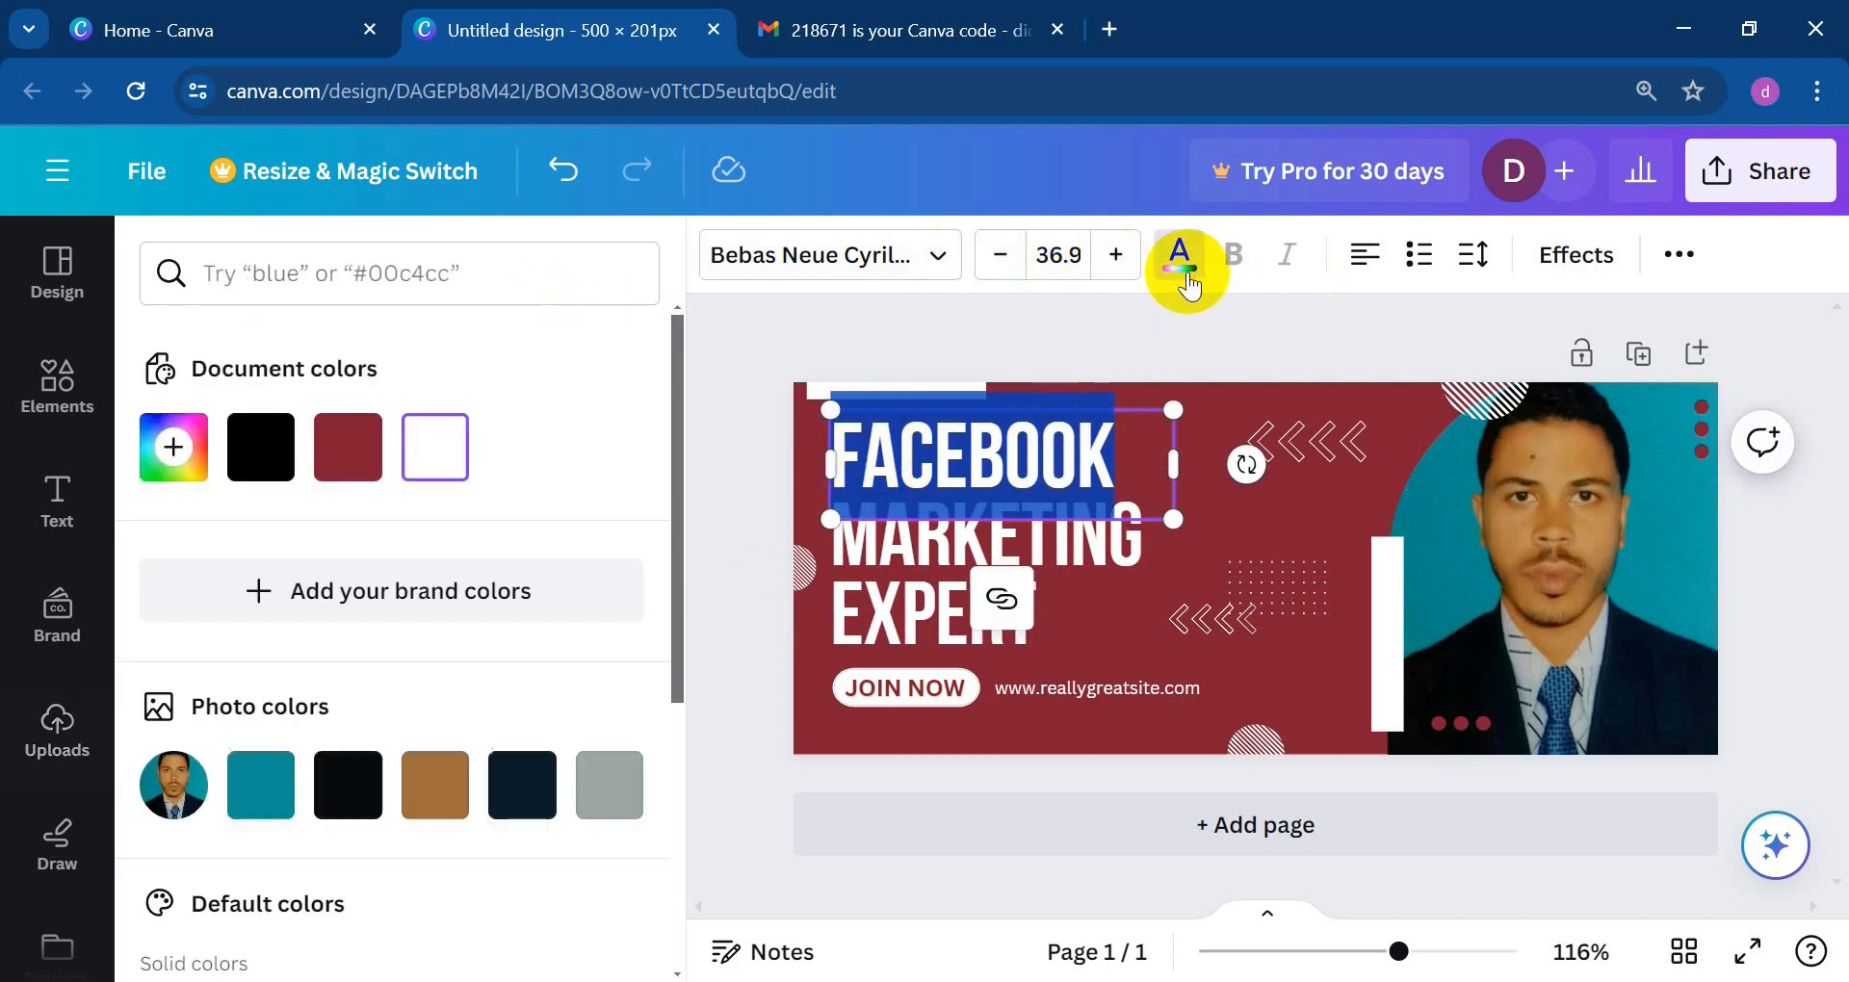
left_click(252, 446)
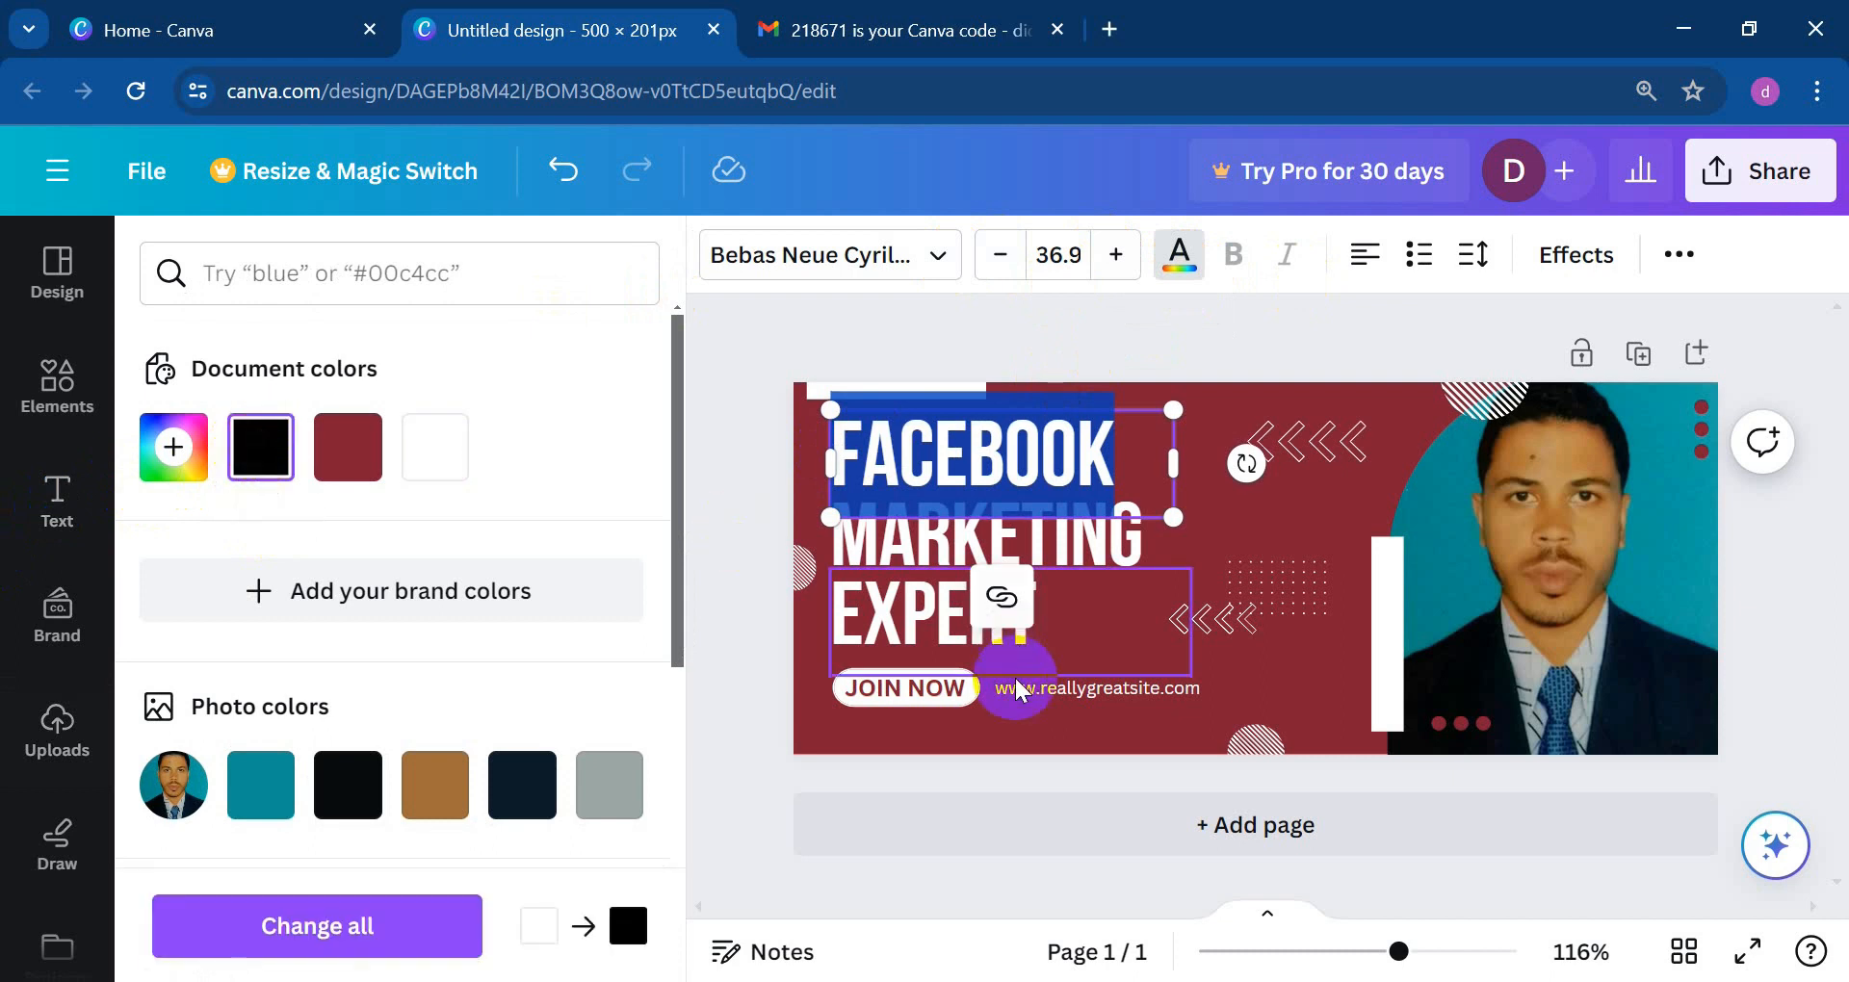
left_click(1082, 632)
left_click(1125, 412)
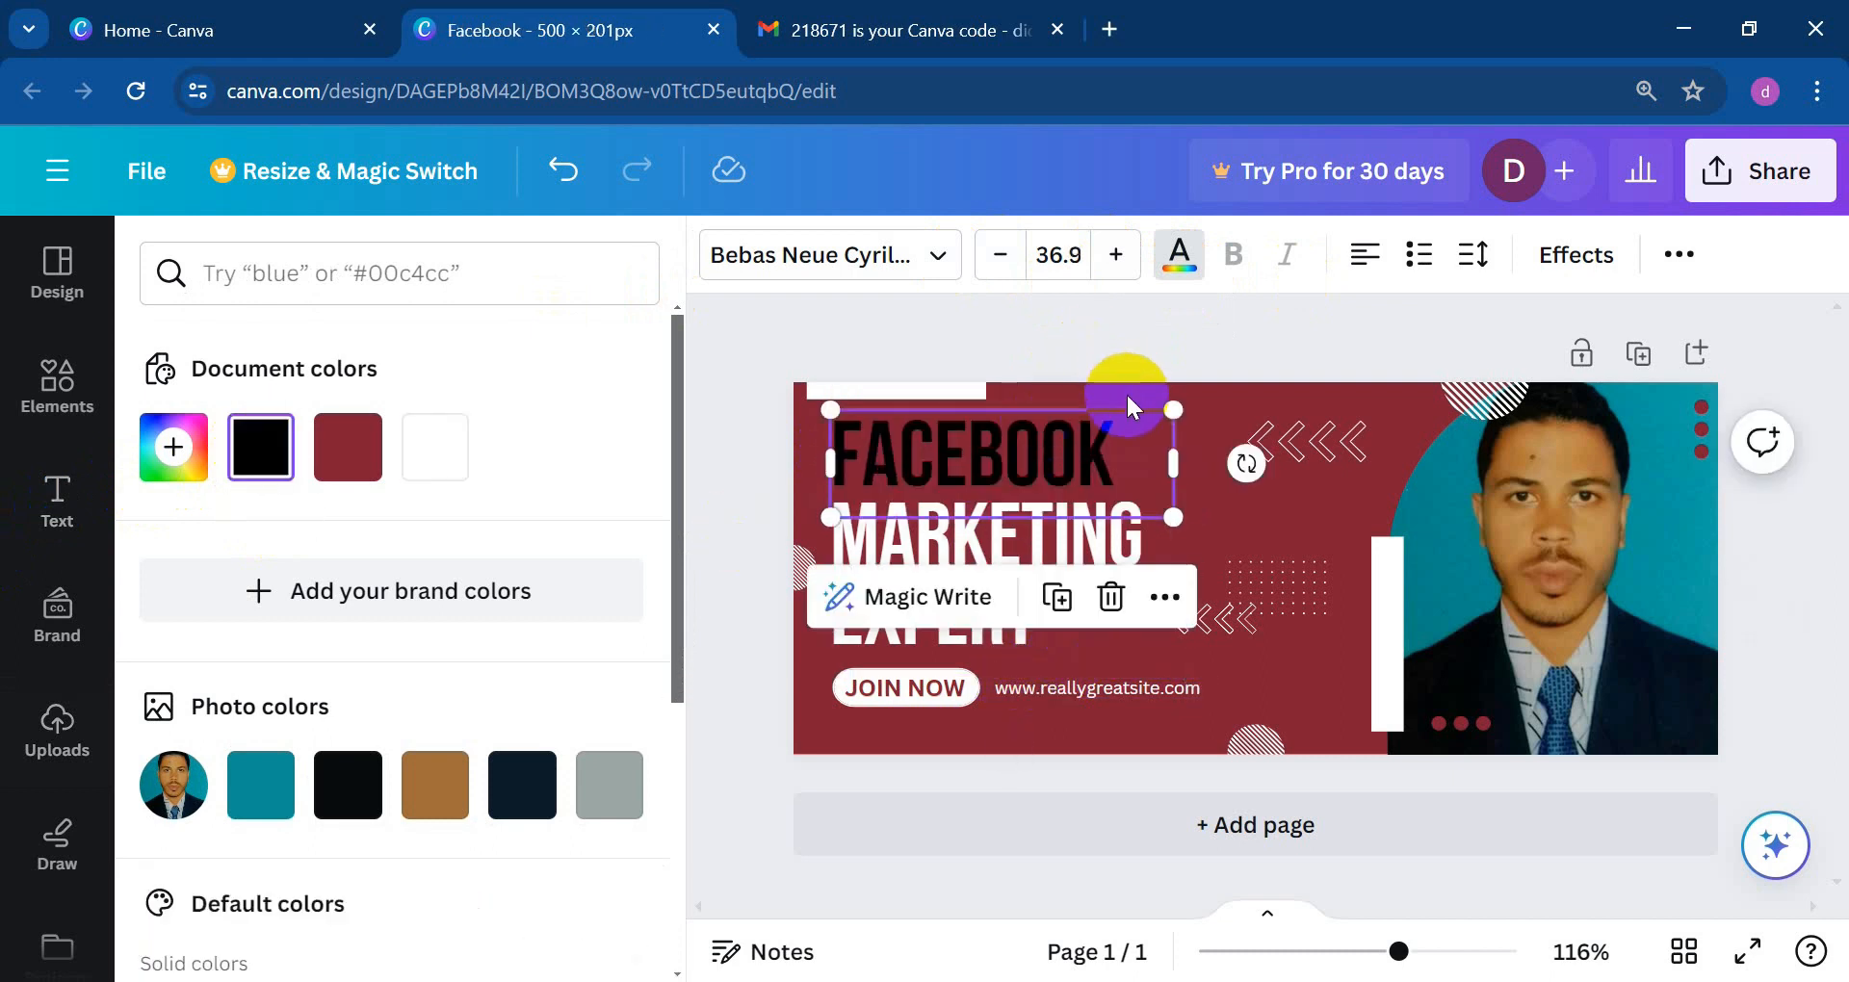
double_click(1098, 458)
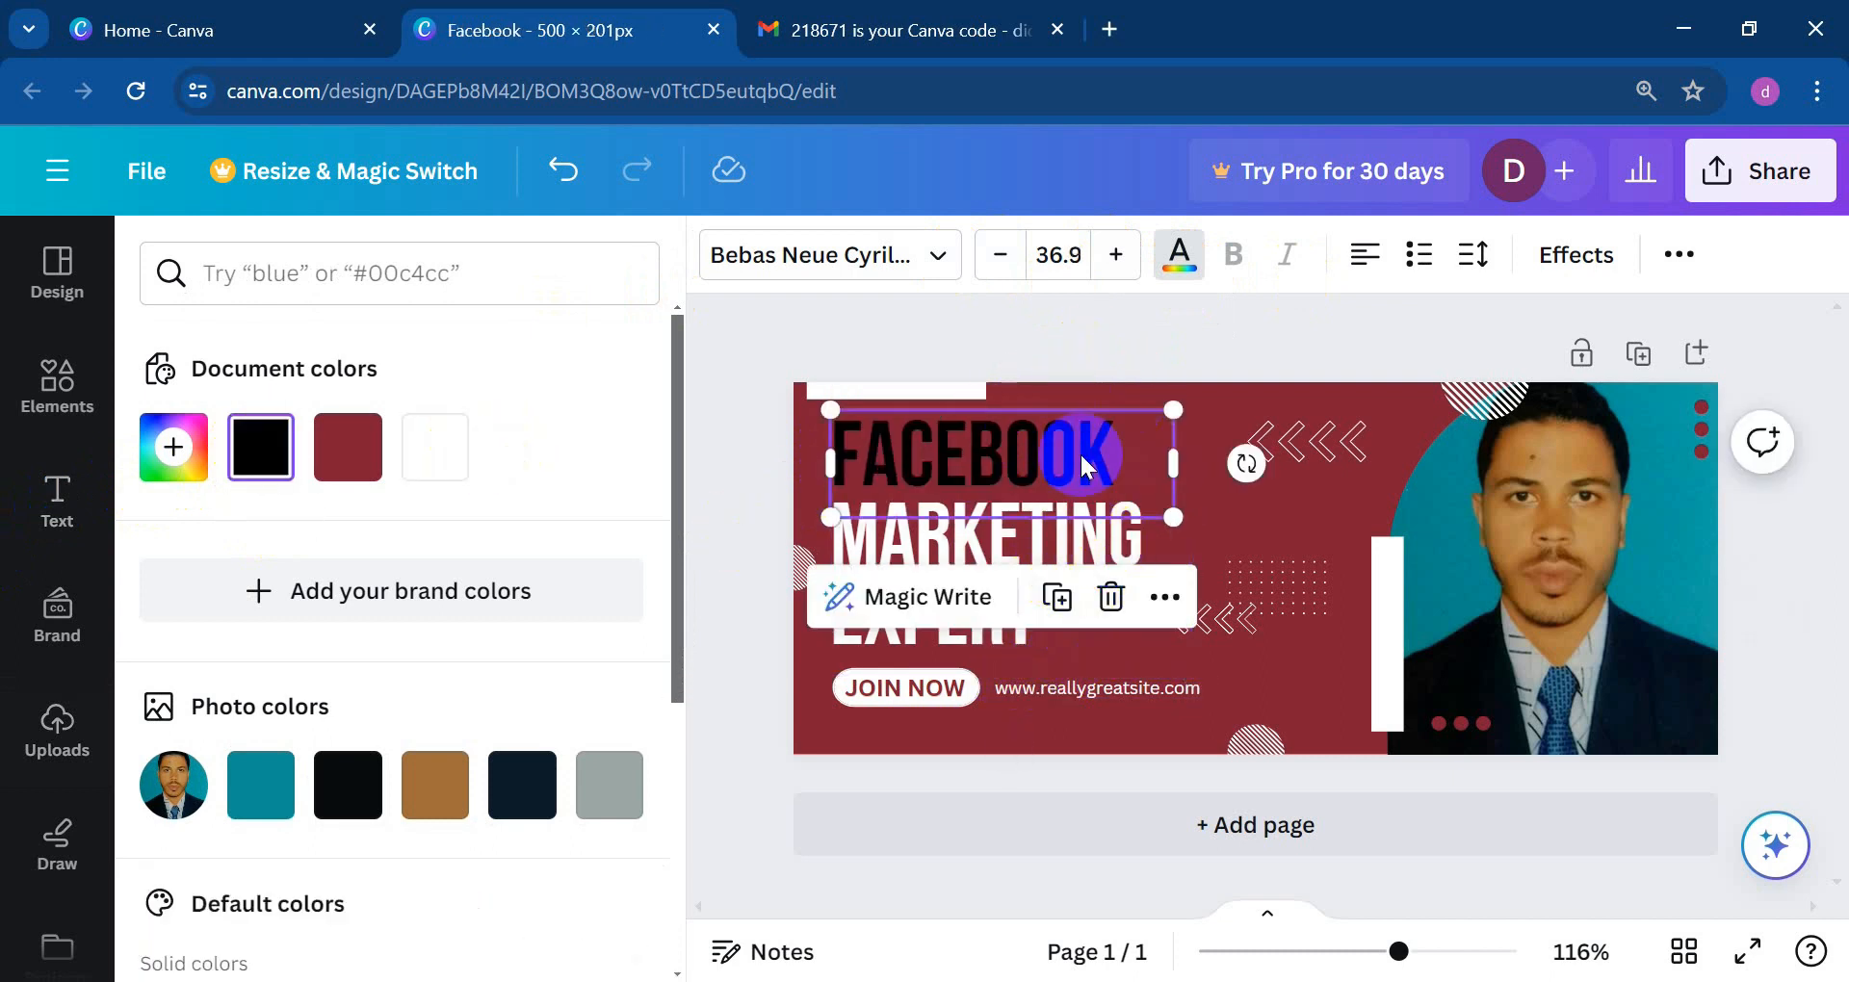
Step: After trying red, colour FACEBOOK teal from the photo colours
left_click(1179, 260)
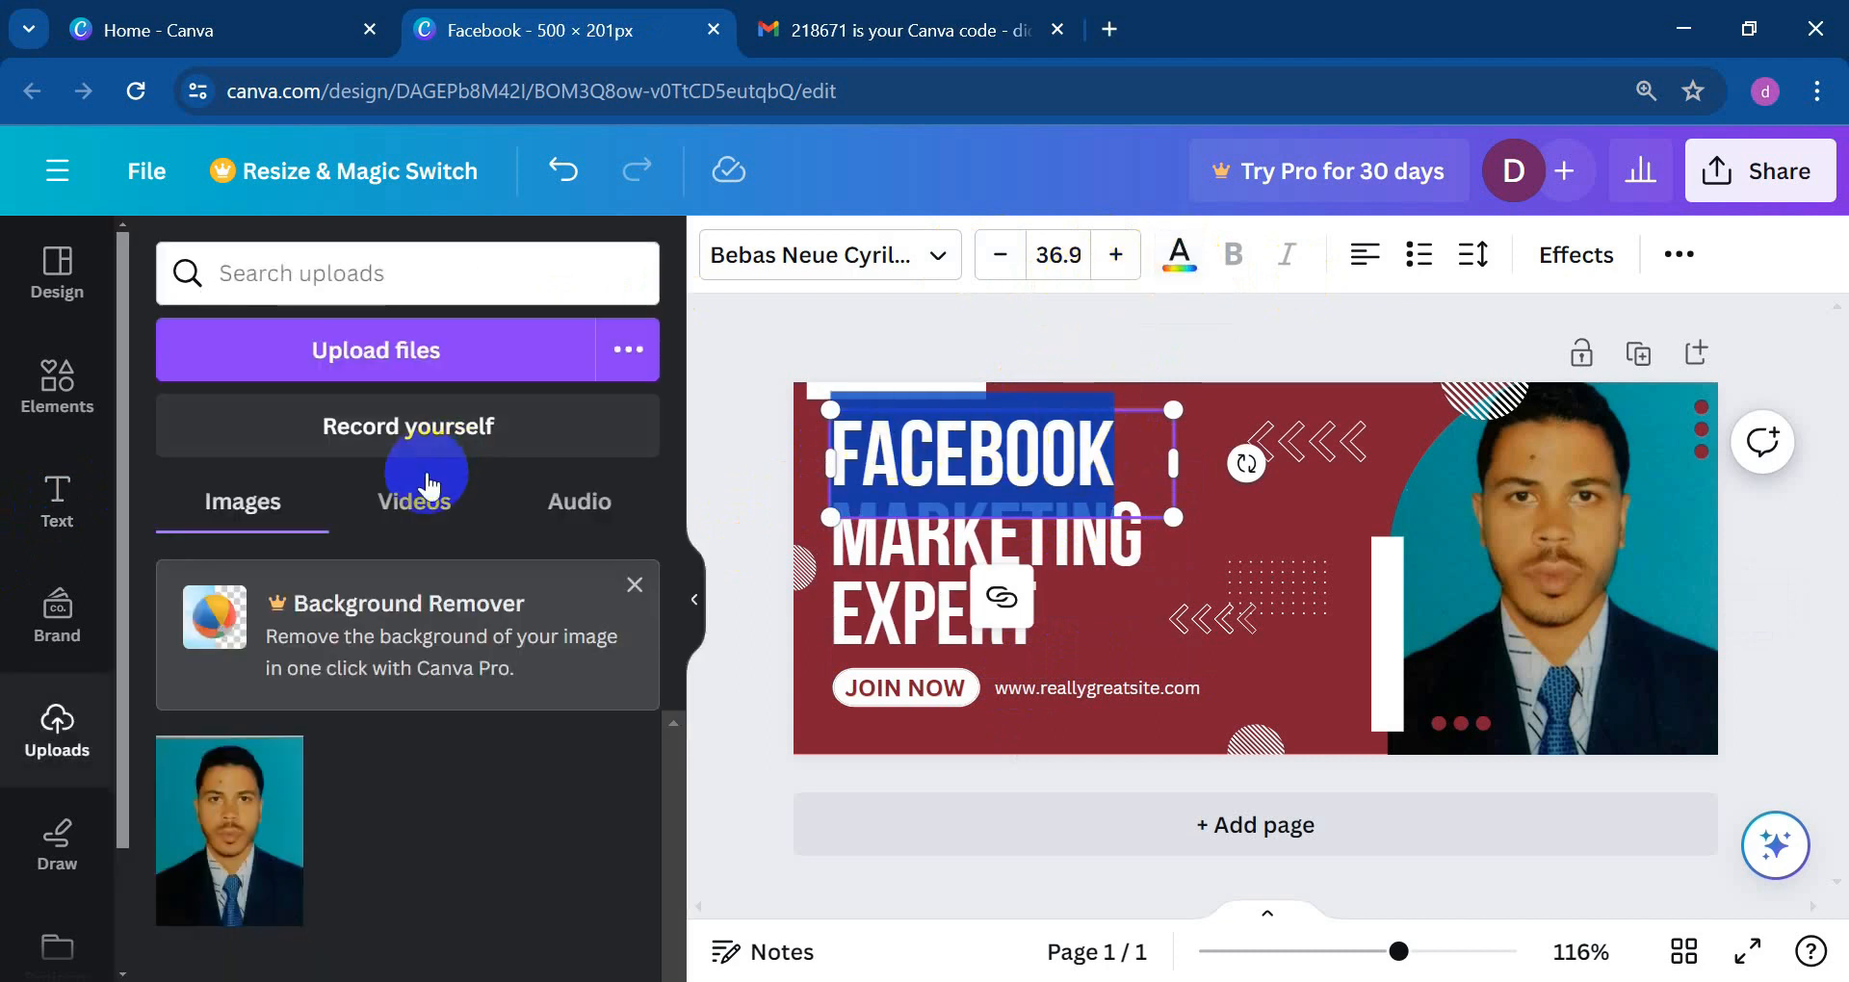
left_click(1179, 257)
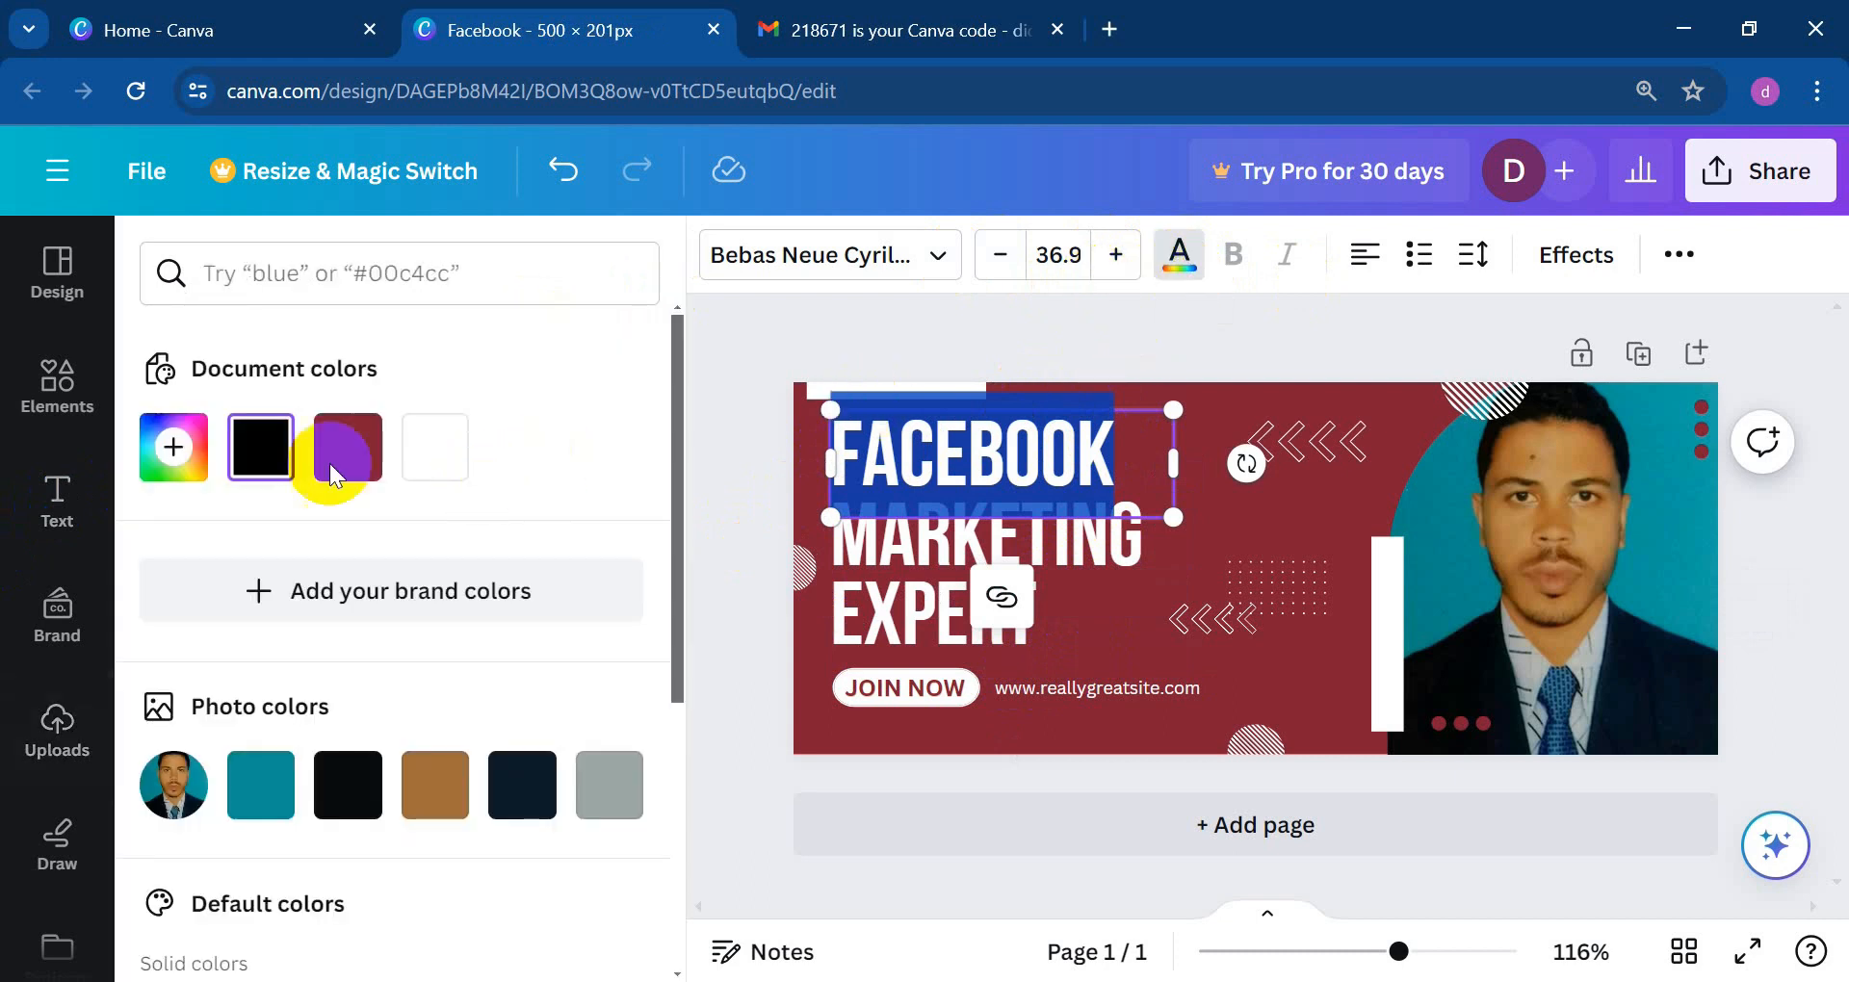
scroll(337, 511, "down", 5)
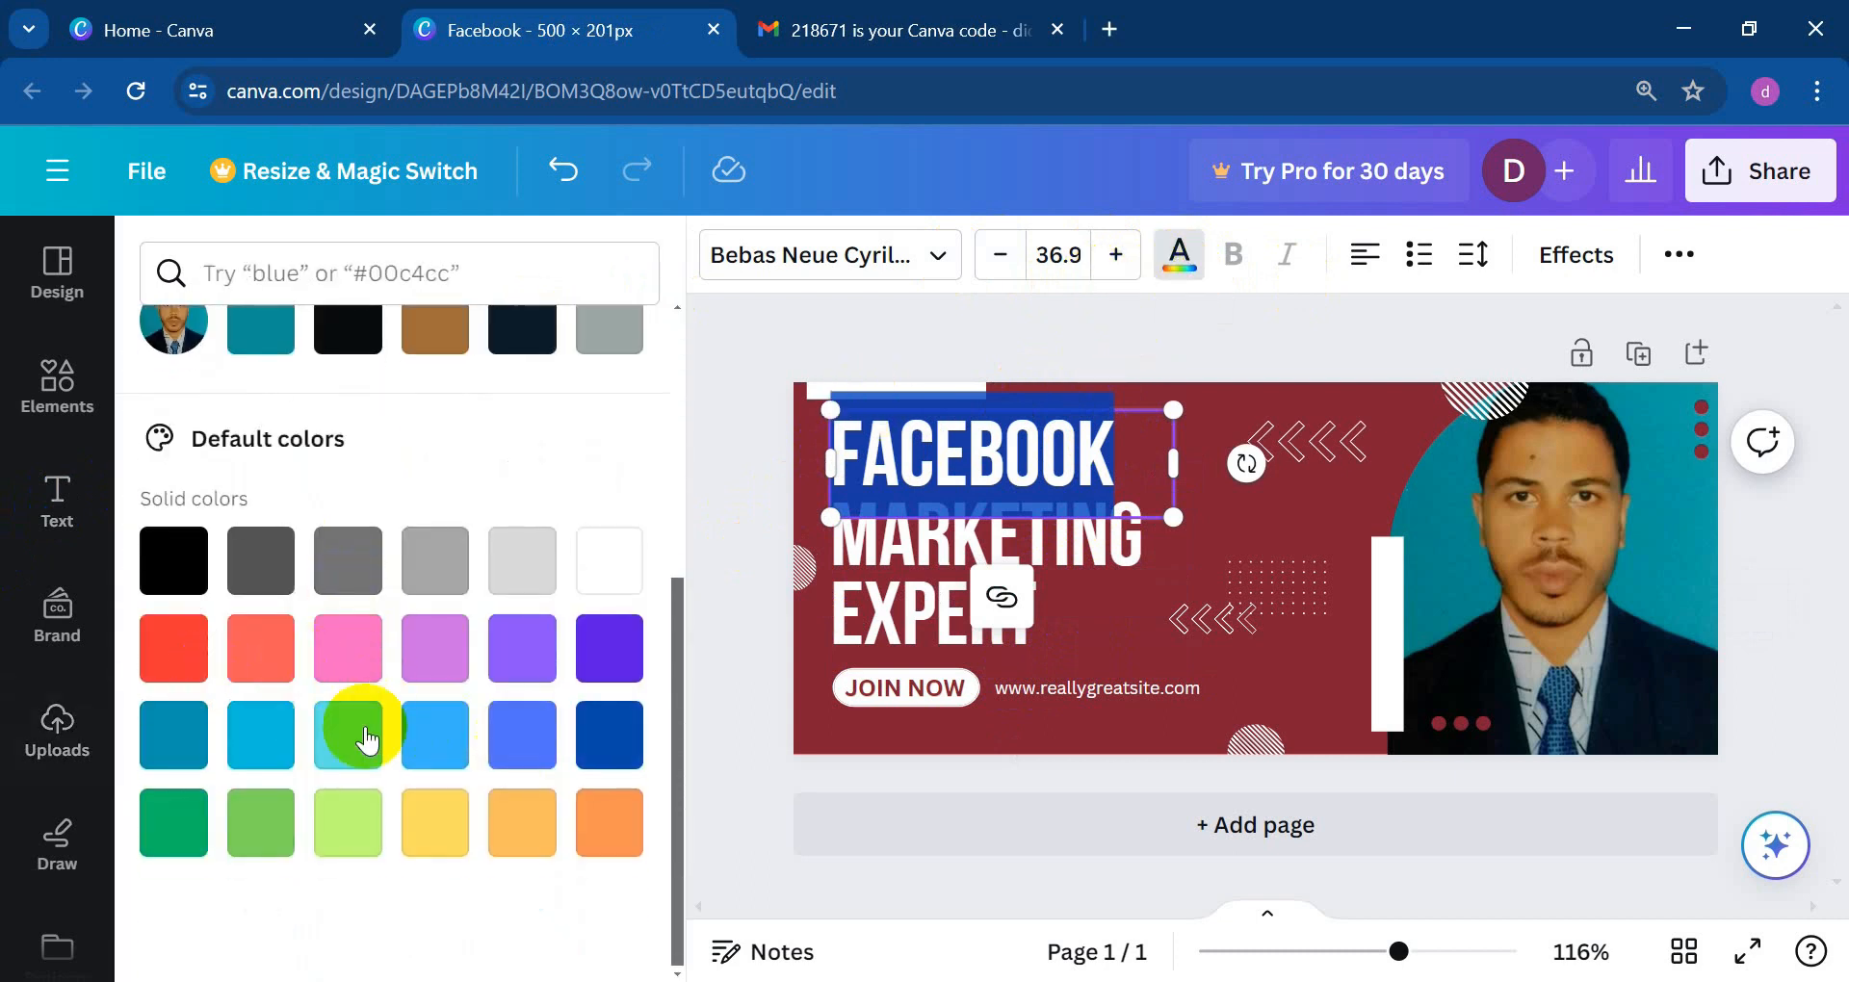
left_click(179, 670)
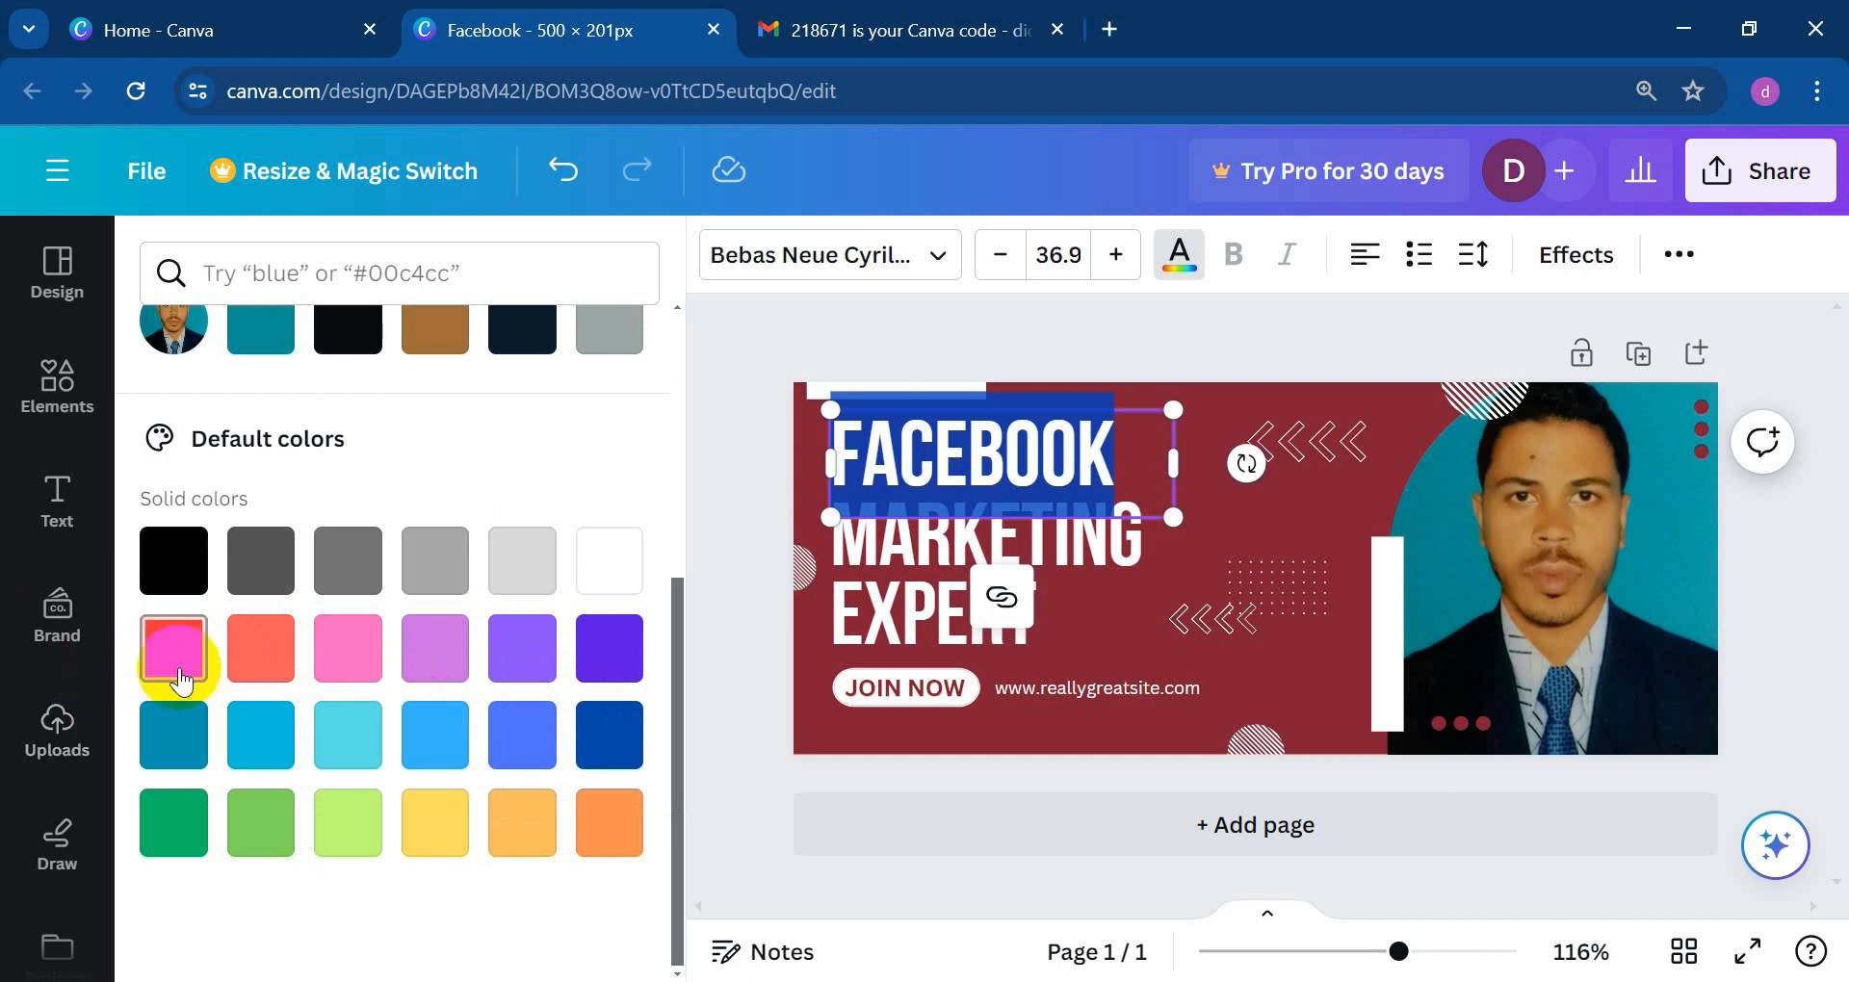
scroll(429, 549, "up", 2)
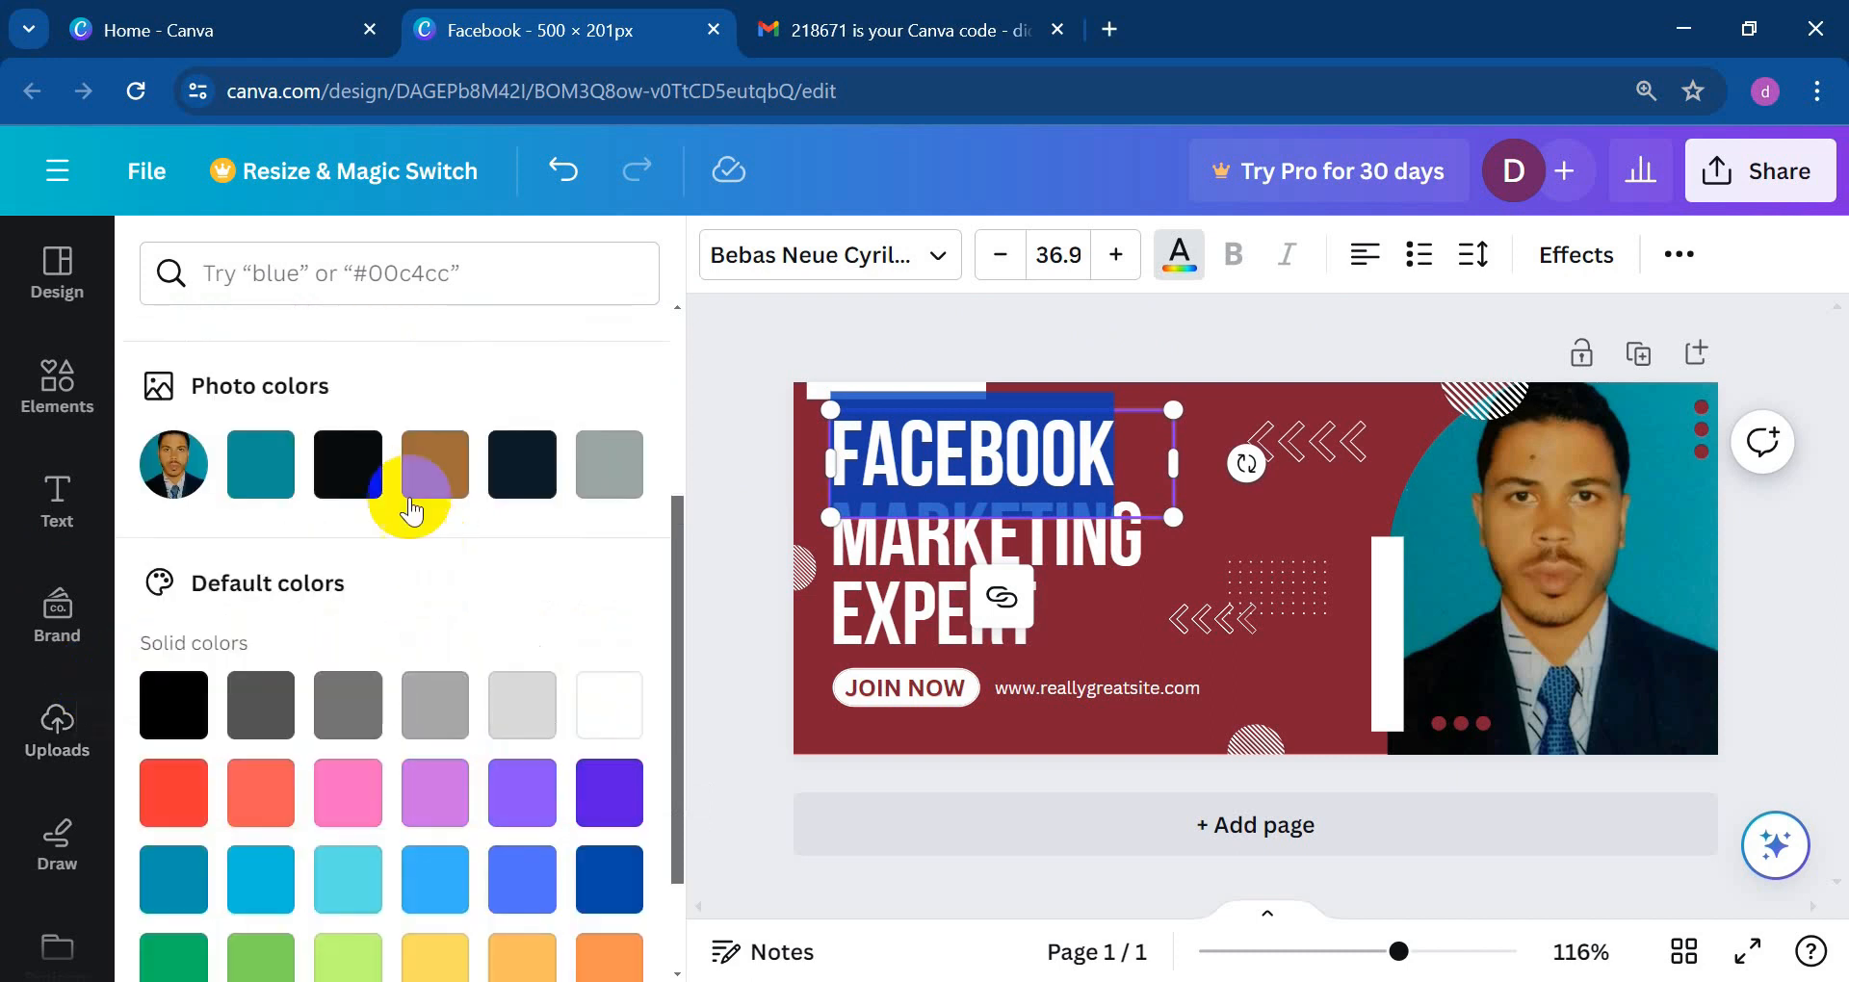
left_click(258, 472)
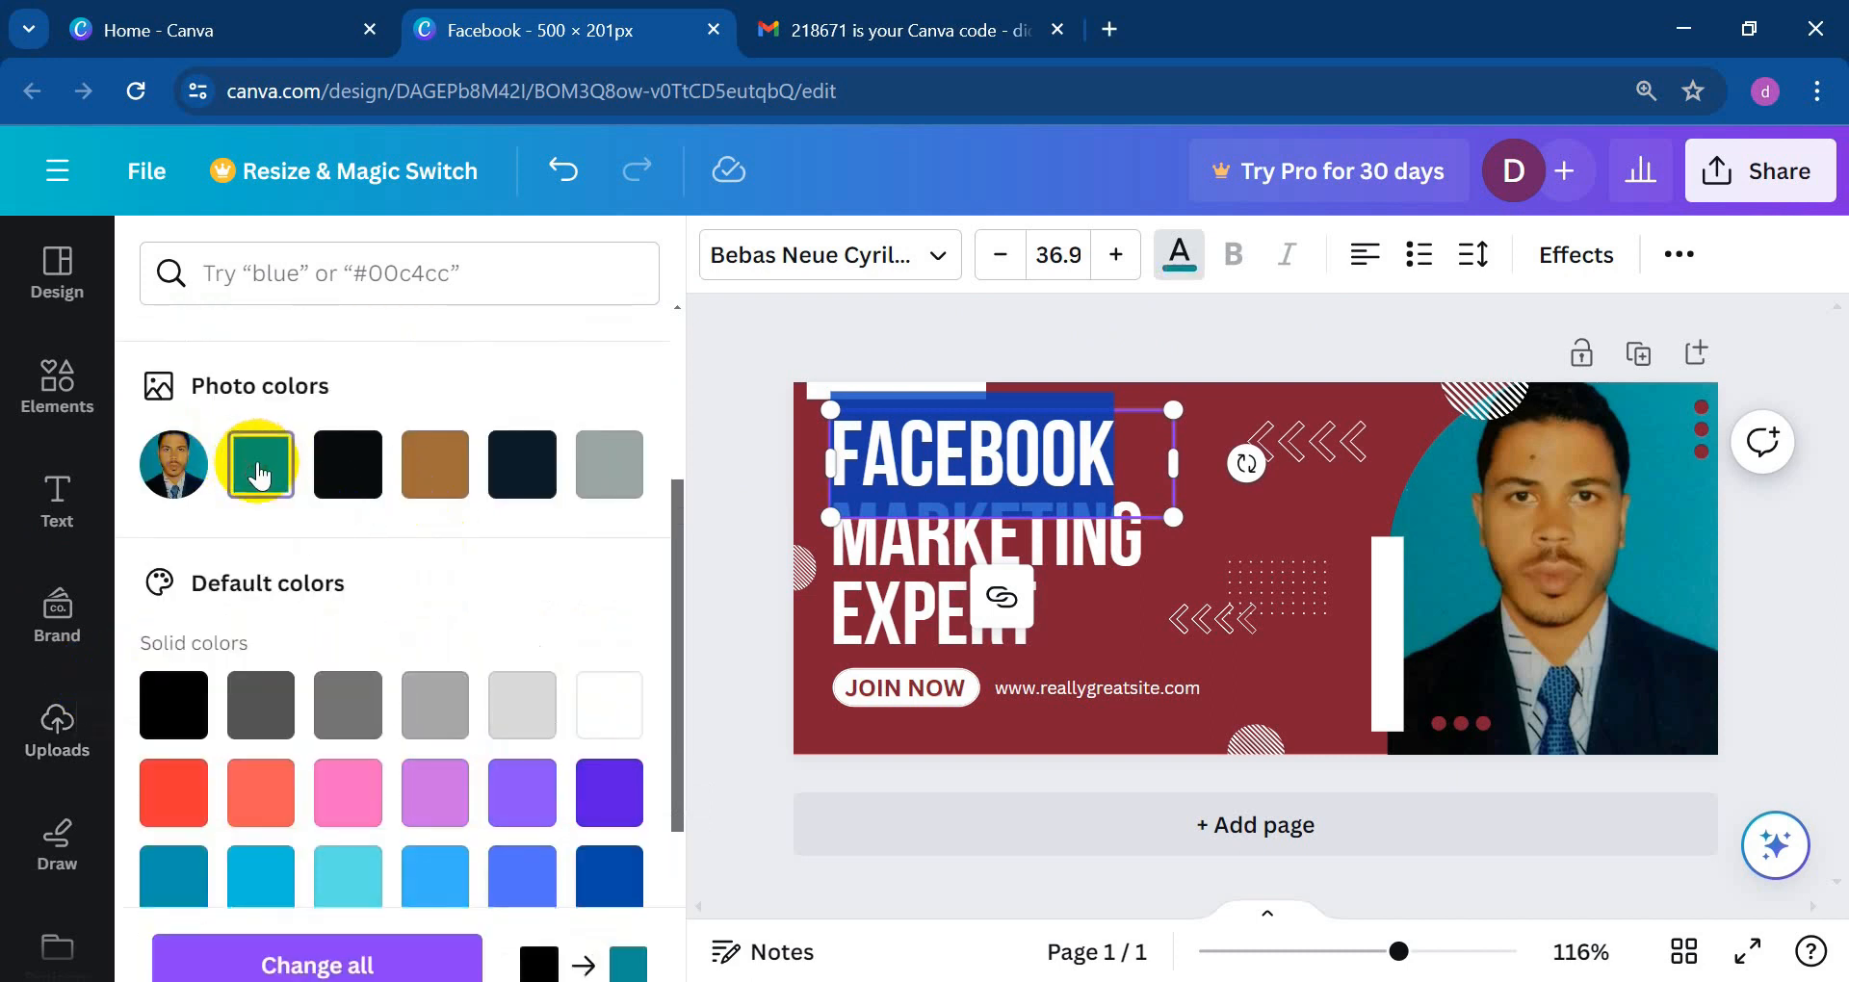
left_click(1122, 611)
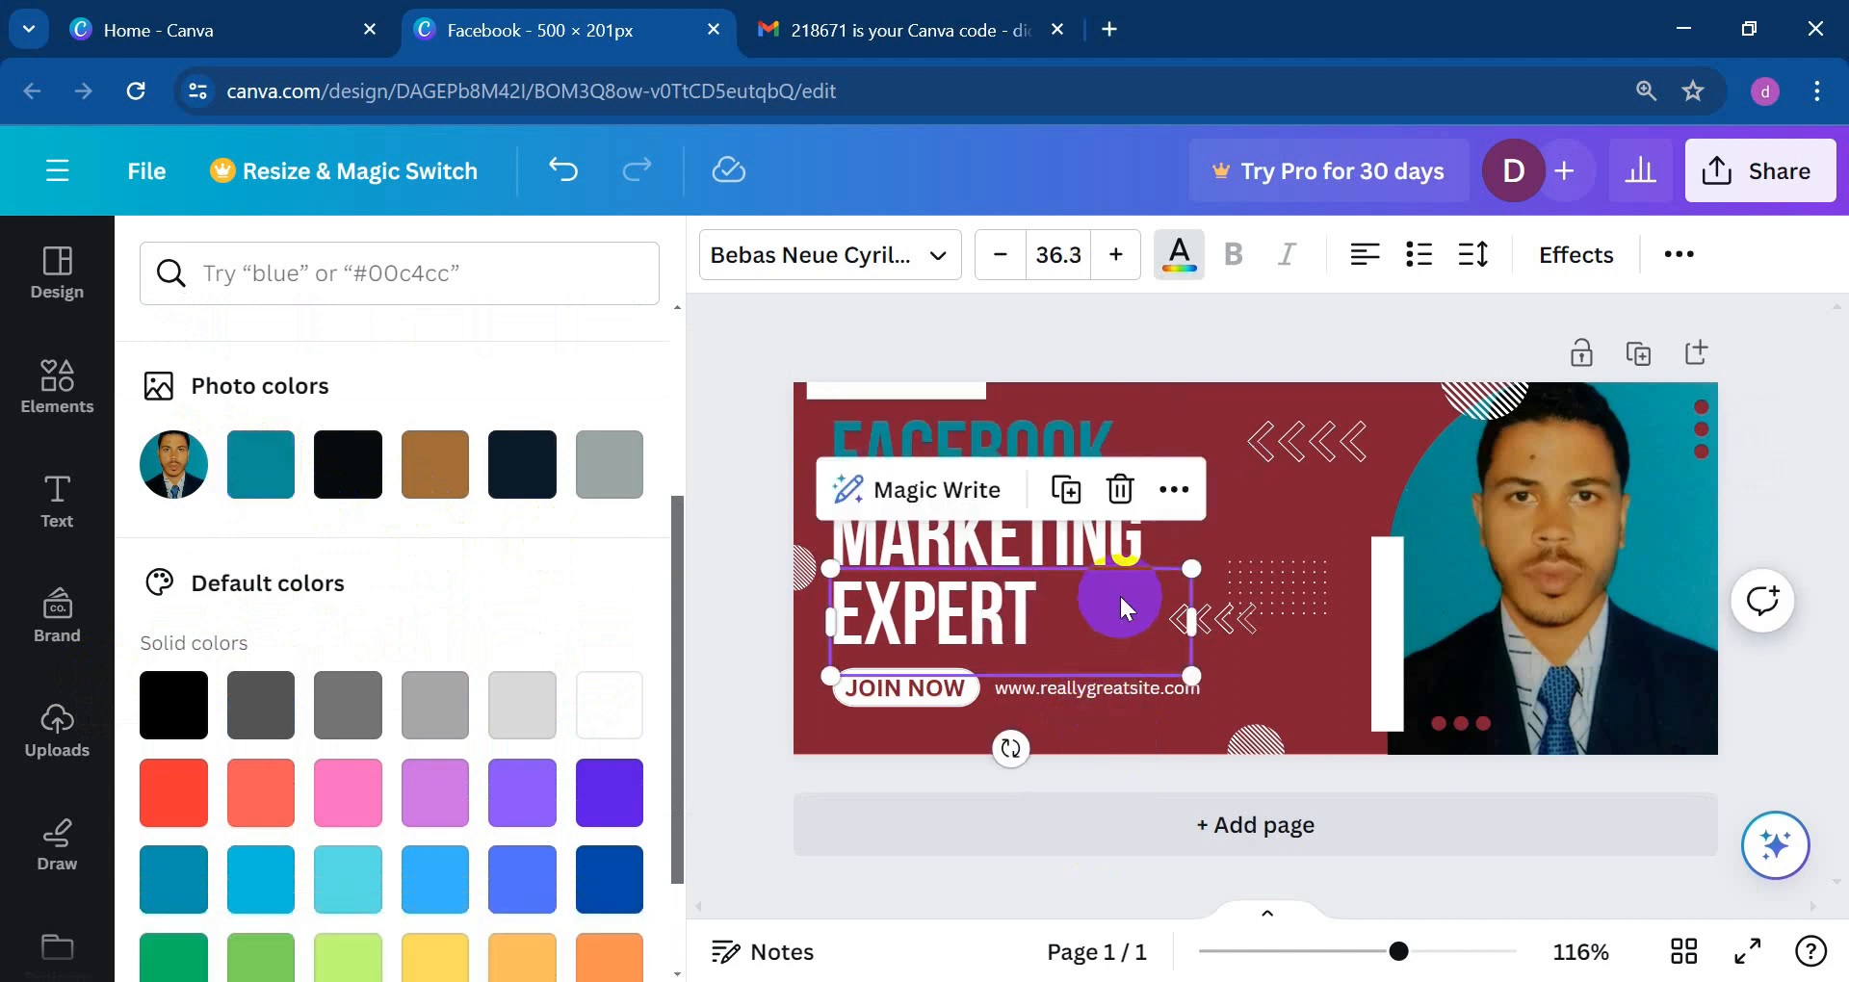
left_click(1140, 422)
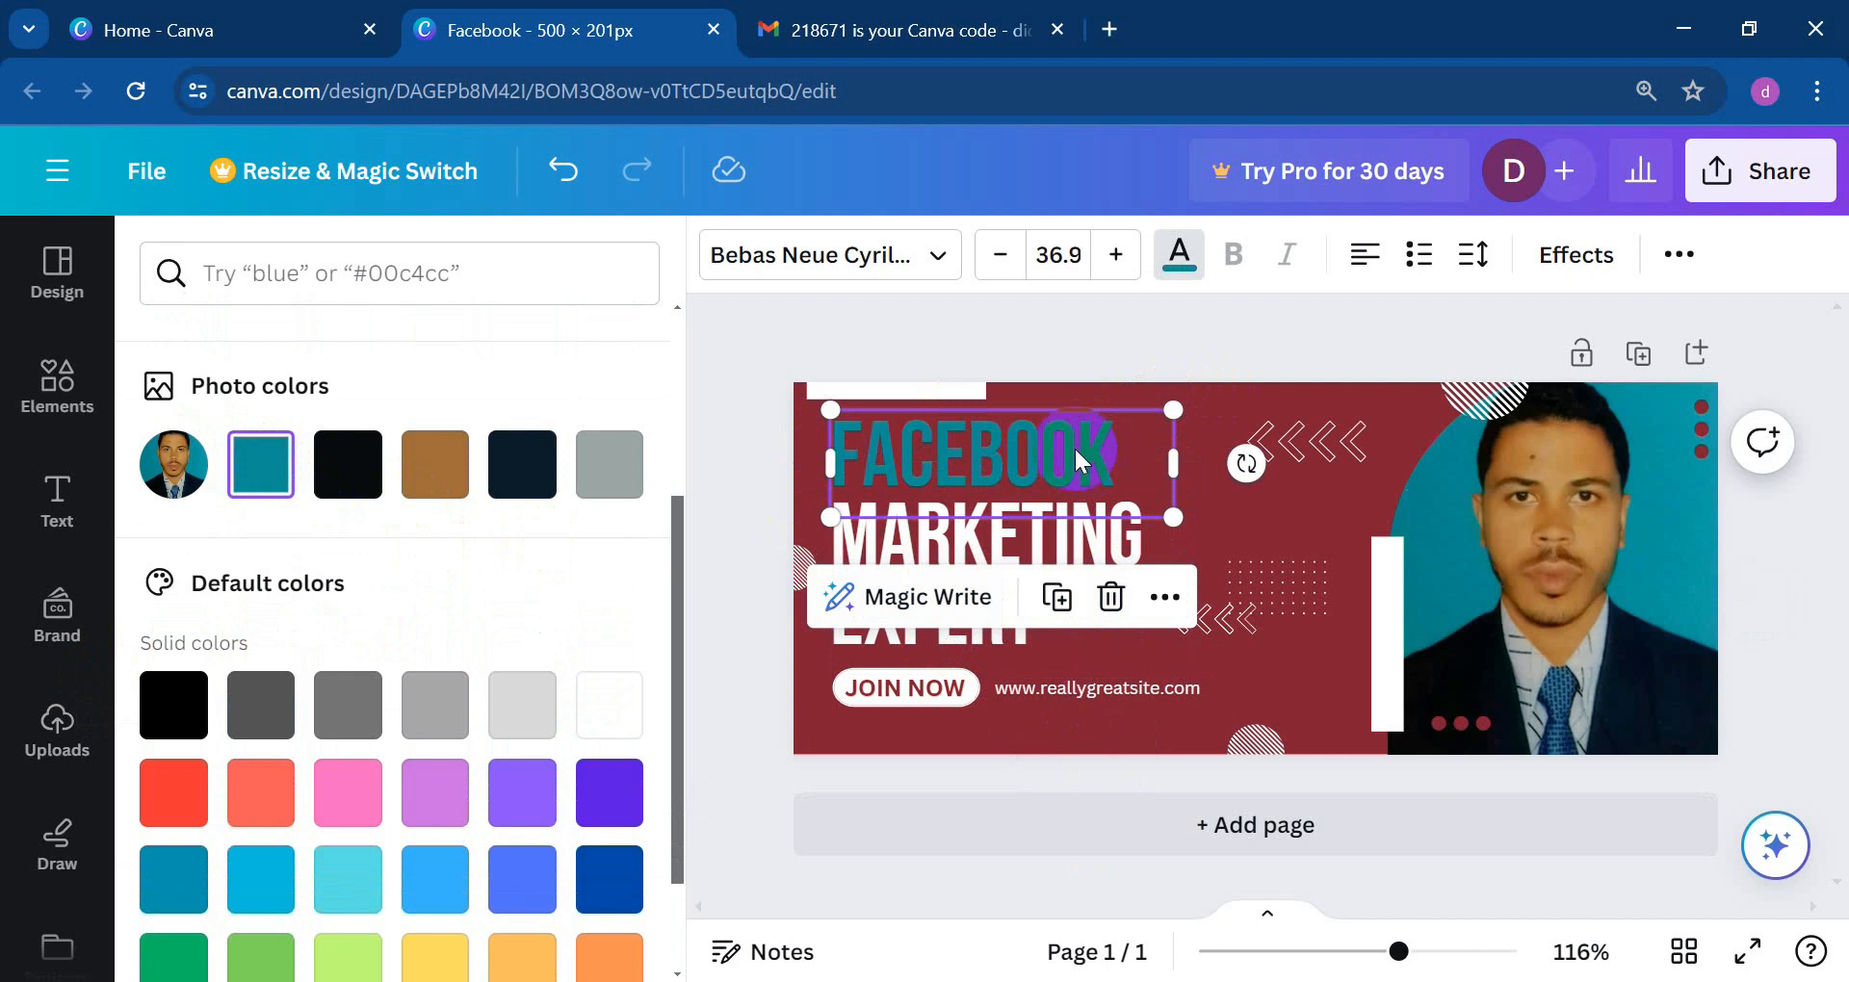
Step: Delete the MARKETING, FACEBOOK and EXPERT text, the JOIN NOW button and the website line
left_click(1032, 535)
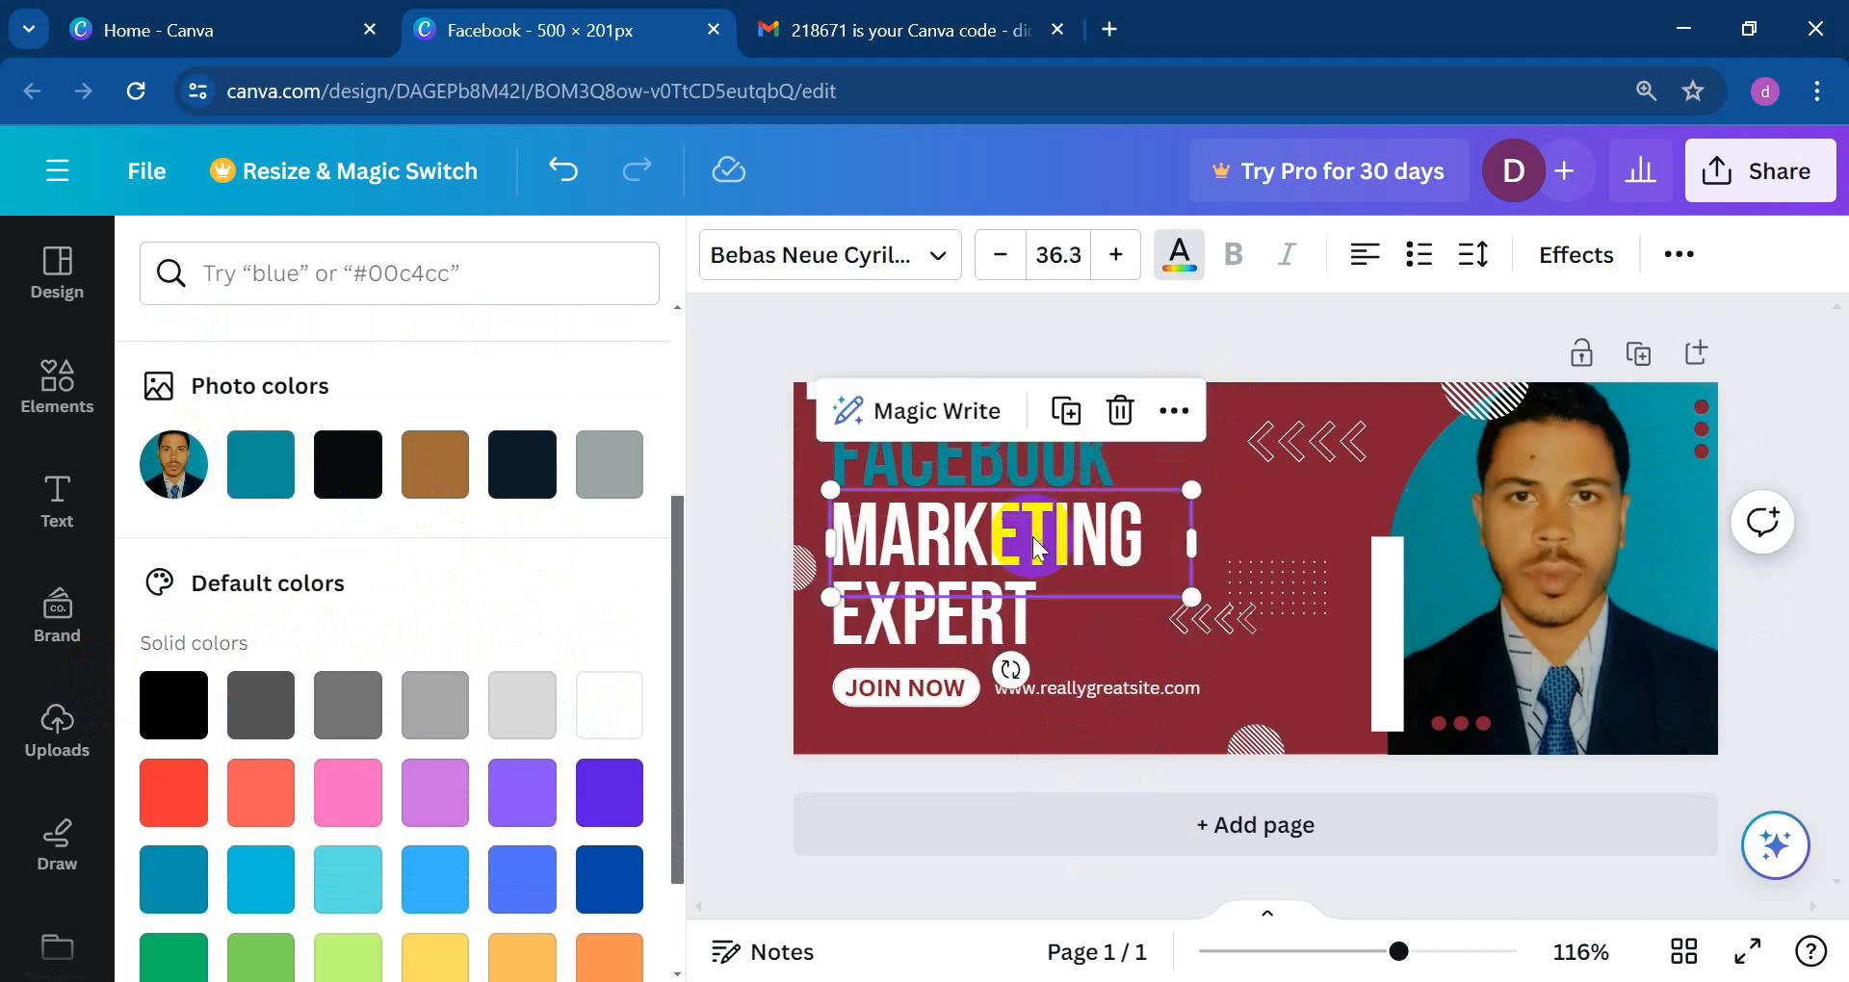
key("Delete")
left_click(1015, 504)
key("Delete")
left_click(959, 621)
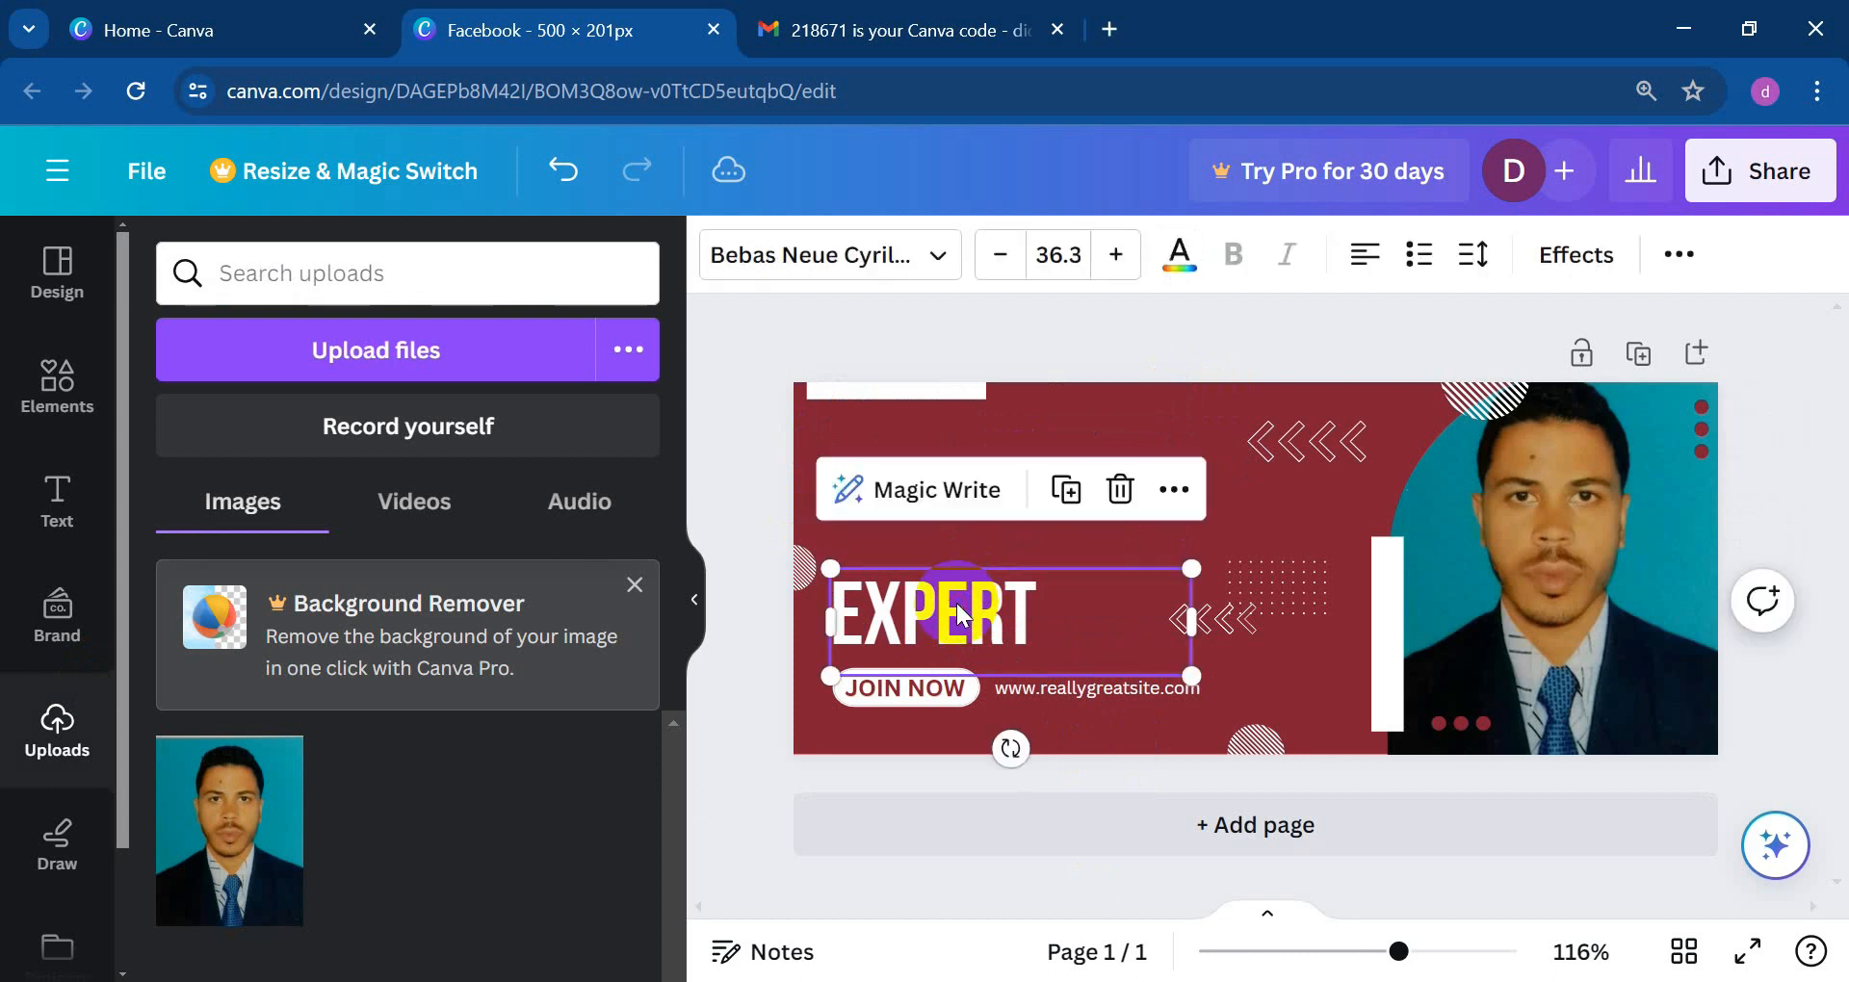
key("Delete")
left_click(947, 683)
key("Delete")
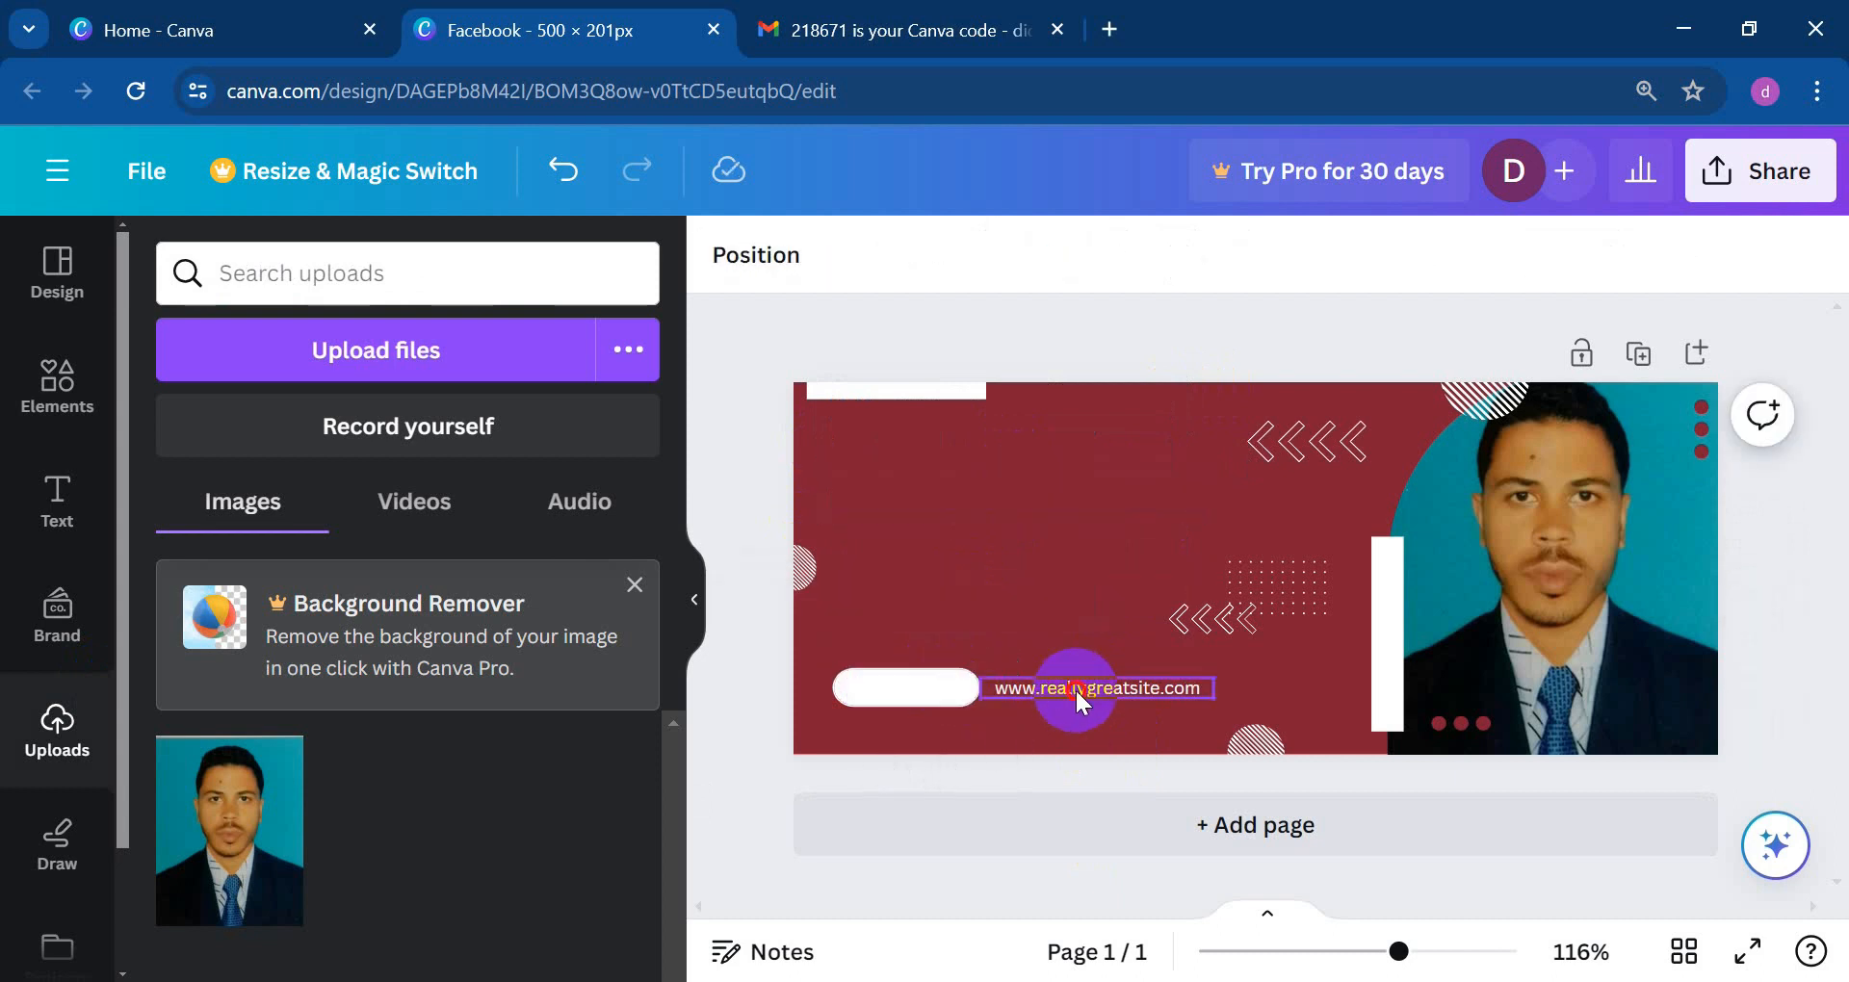
left_click(1075, 688)
key("Delete")
Step: Delete both arrow decorations, the top striped semicircle and the top-edge element
left_click(1206, 624)
key("Delete")
left_click(1300, 435)
key("Delete")
left_click(1479, 404)
key("Delete")
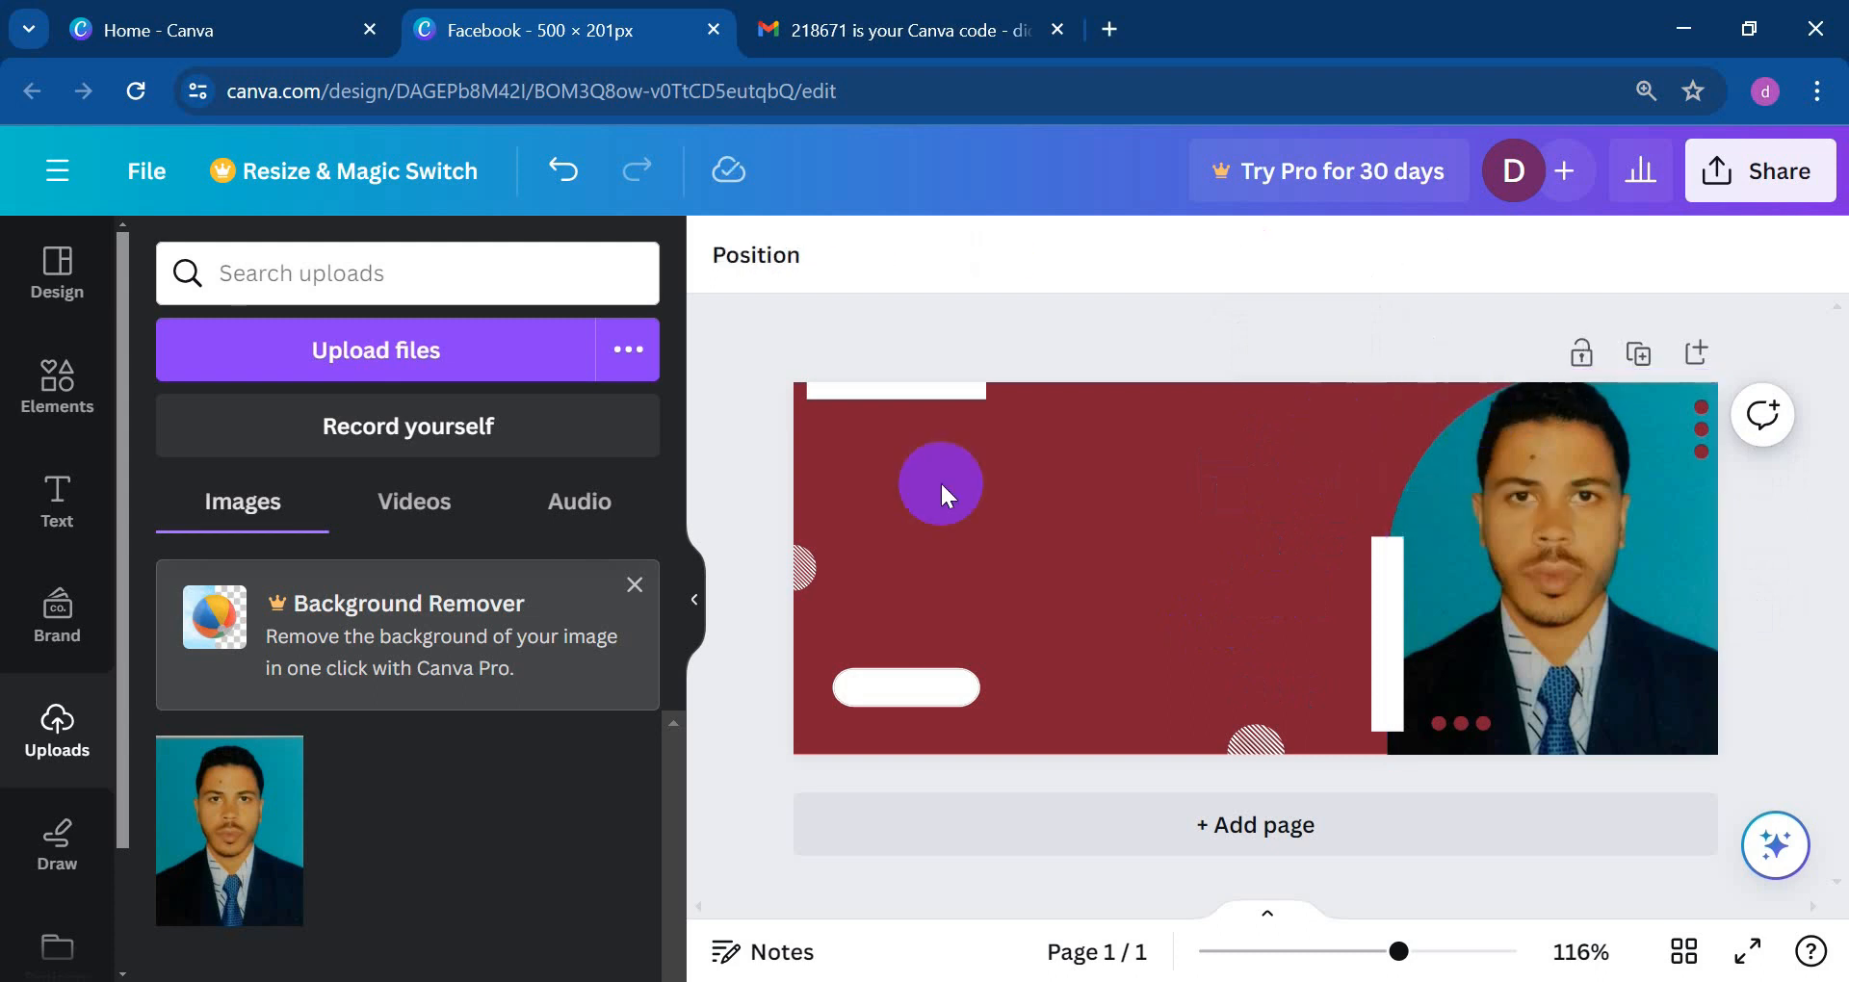
left_click(934, 384)
key("Delete")
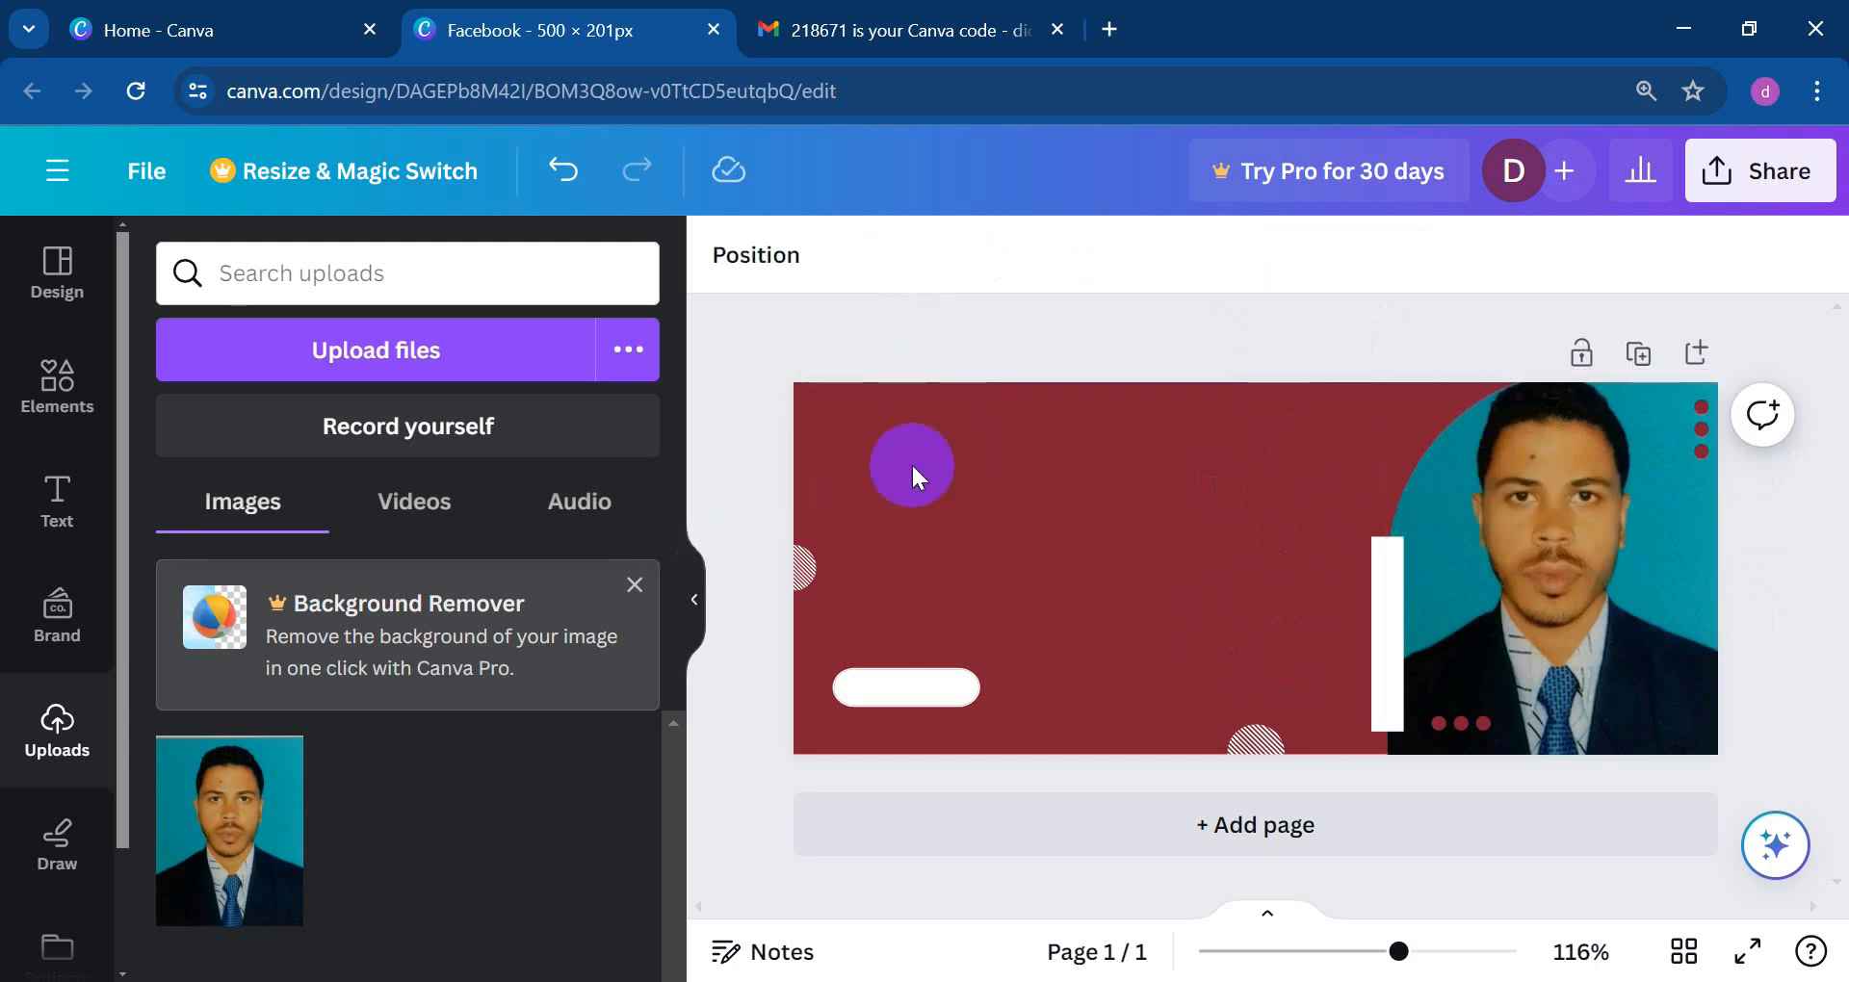
Step: Delete the white pill shape, the bottom striped semicircle and the white vertical bar
left_click(902, 684)
key("Delete")
left_click(1254, 746)
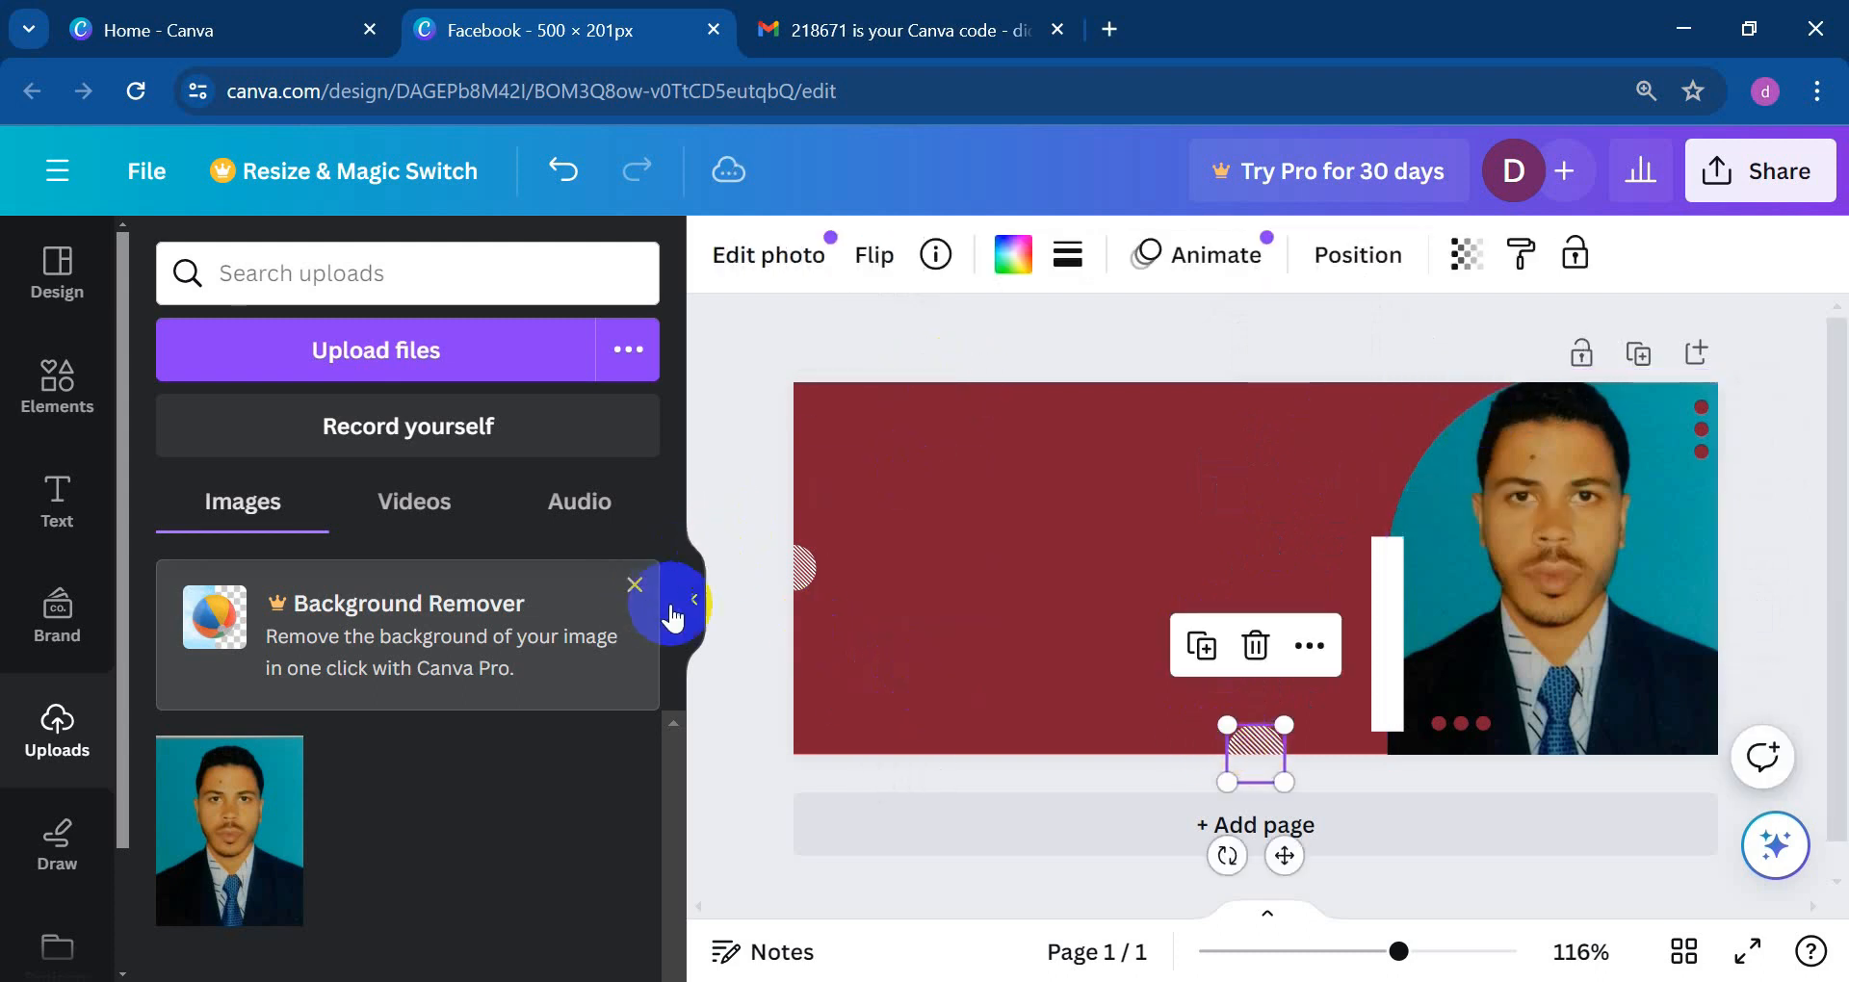
key("Delete")
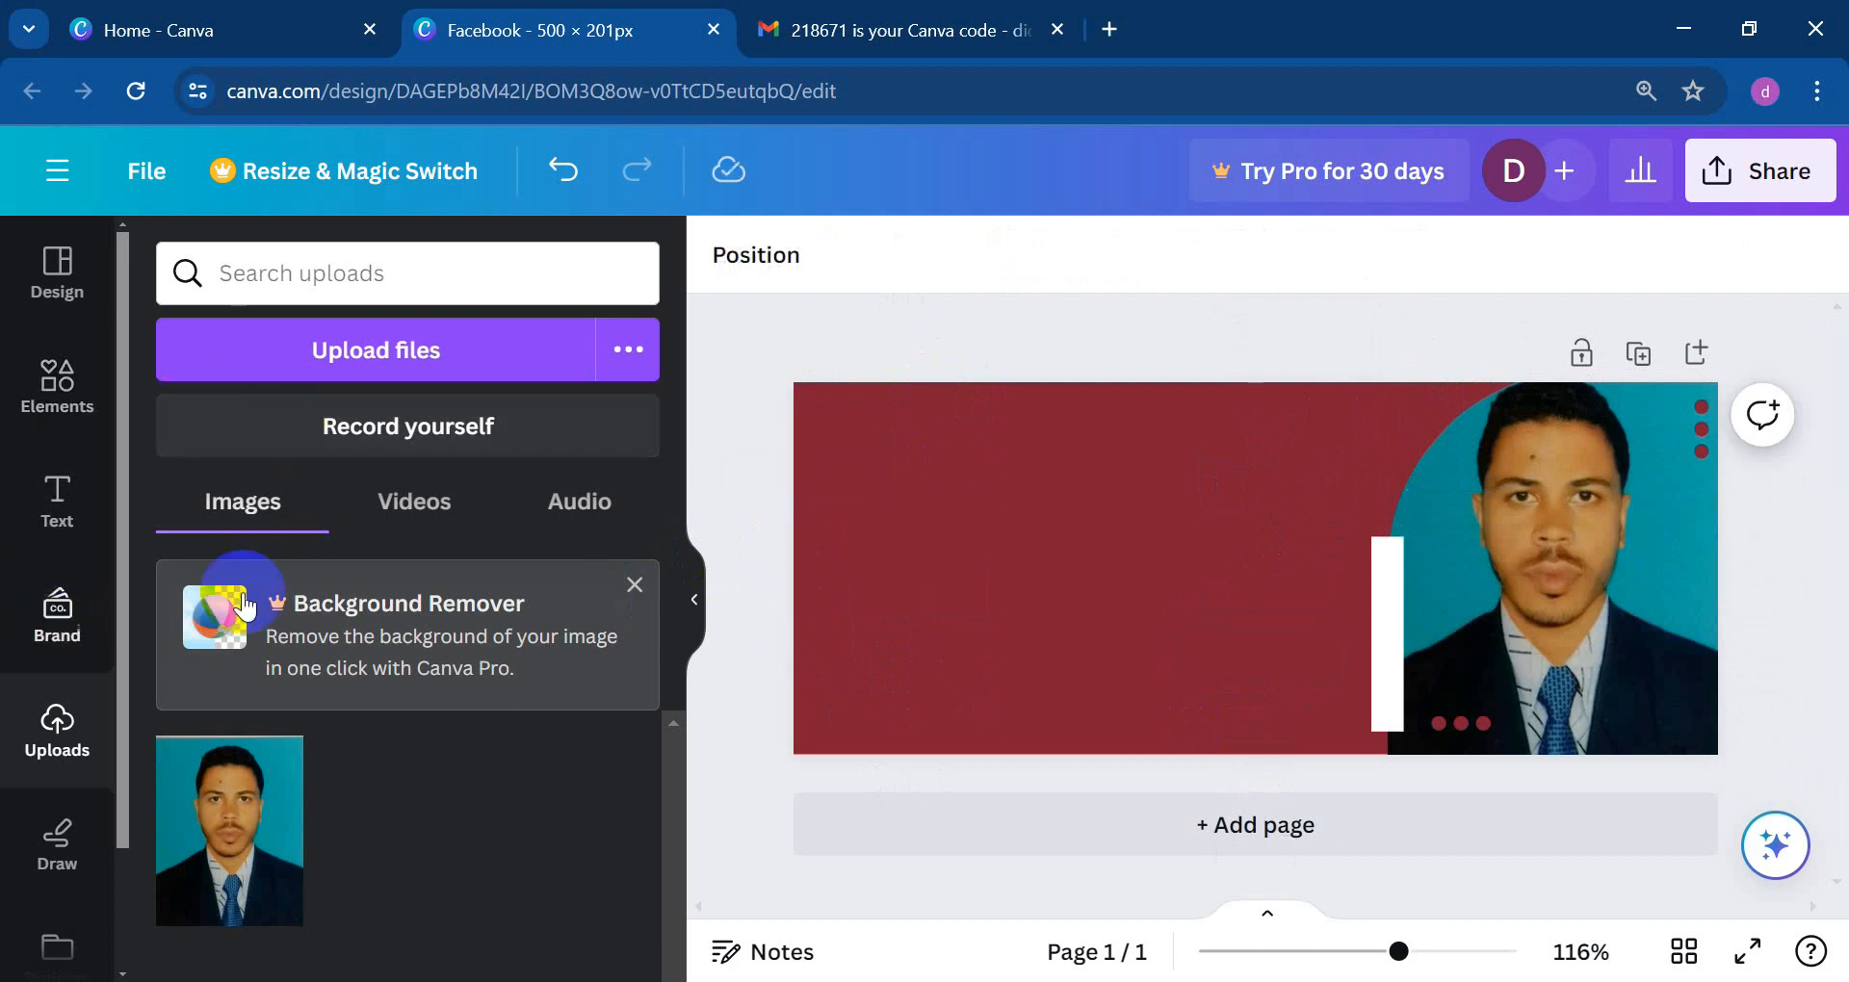
left_click(1372, 622)
left_click(1378, 628)
key("Delete")
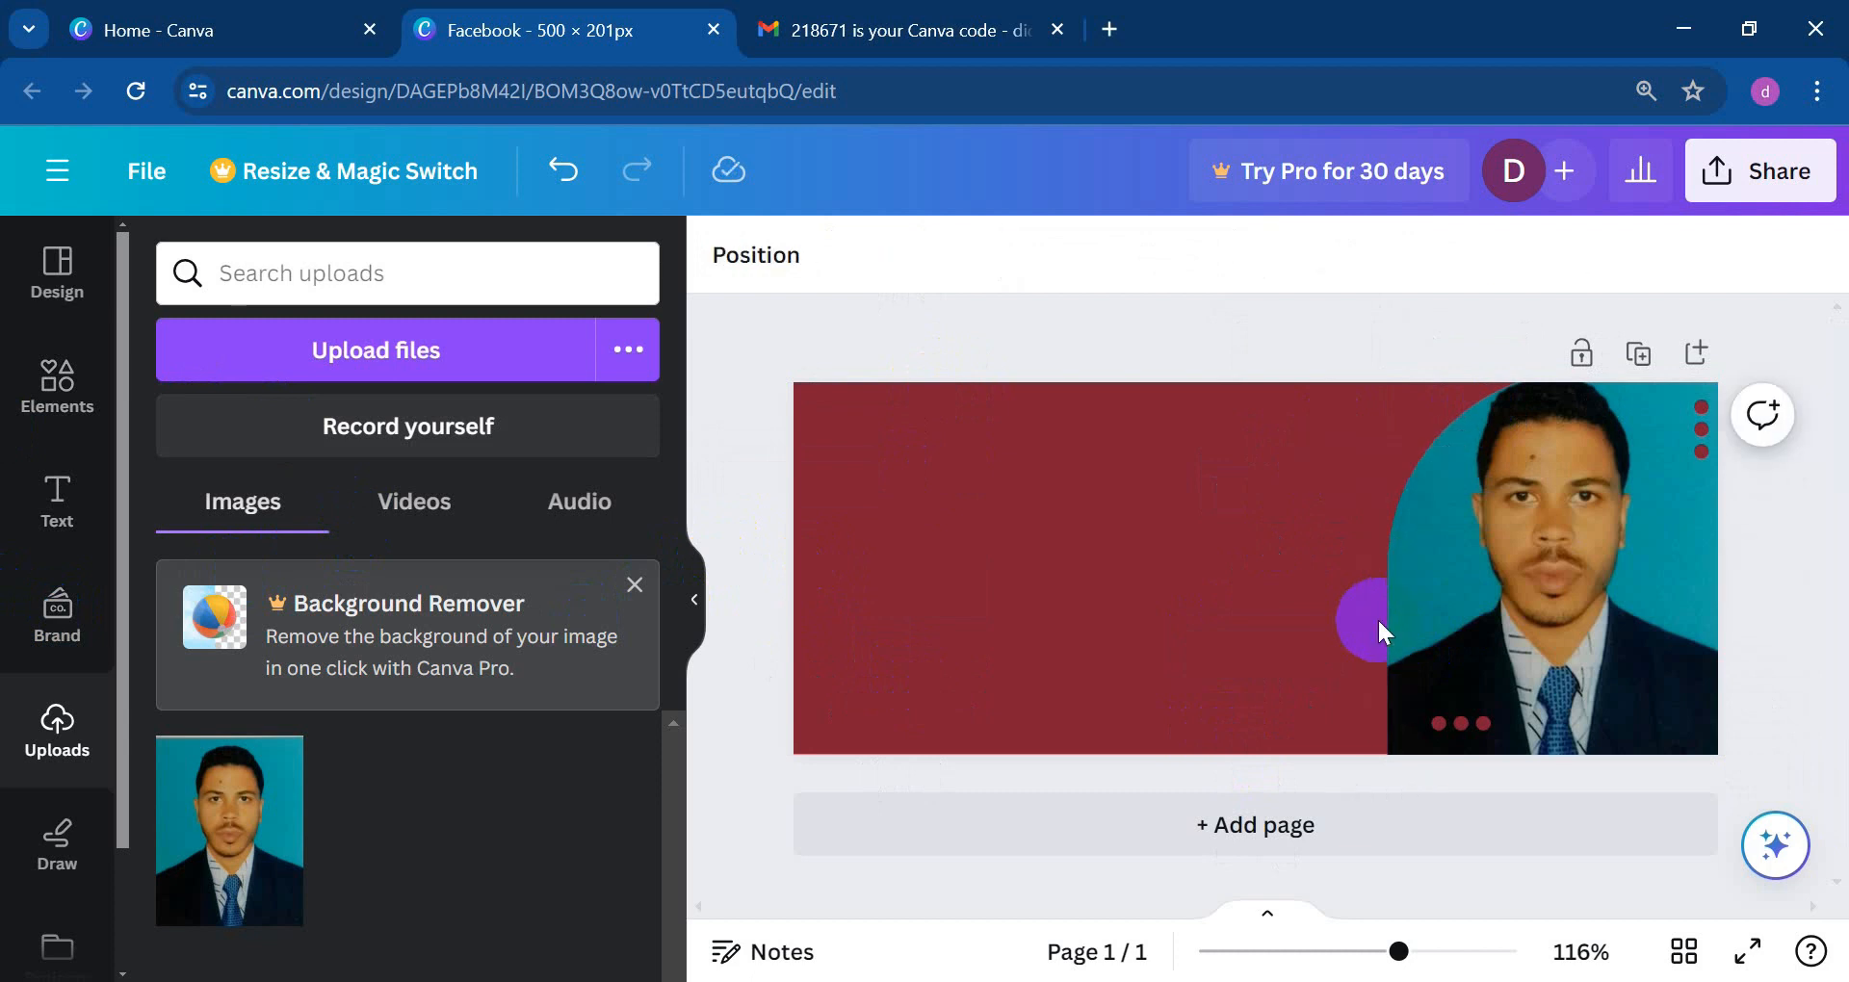
left_click(46, 478)
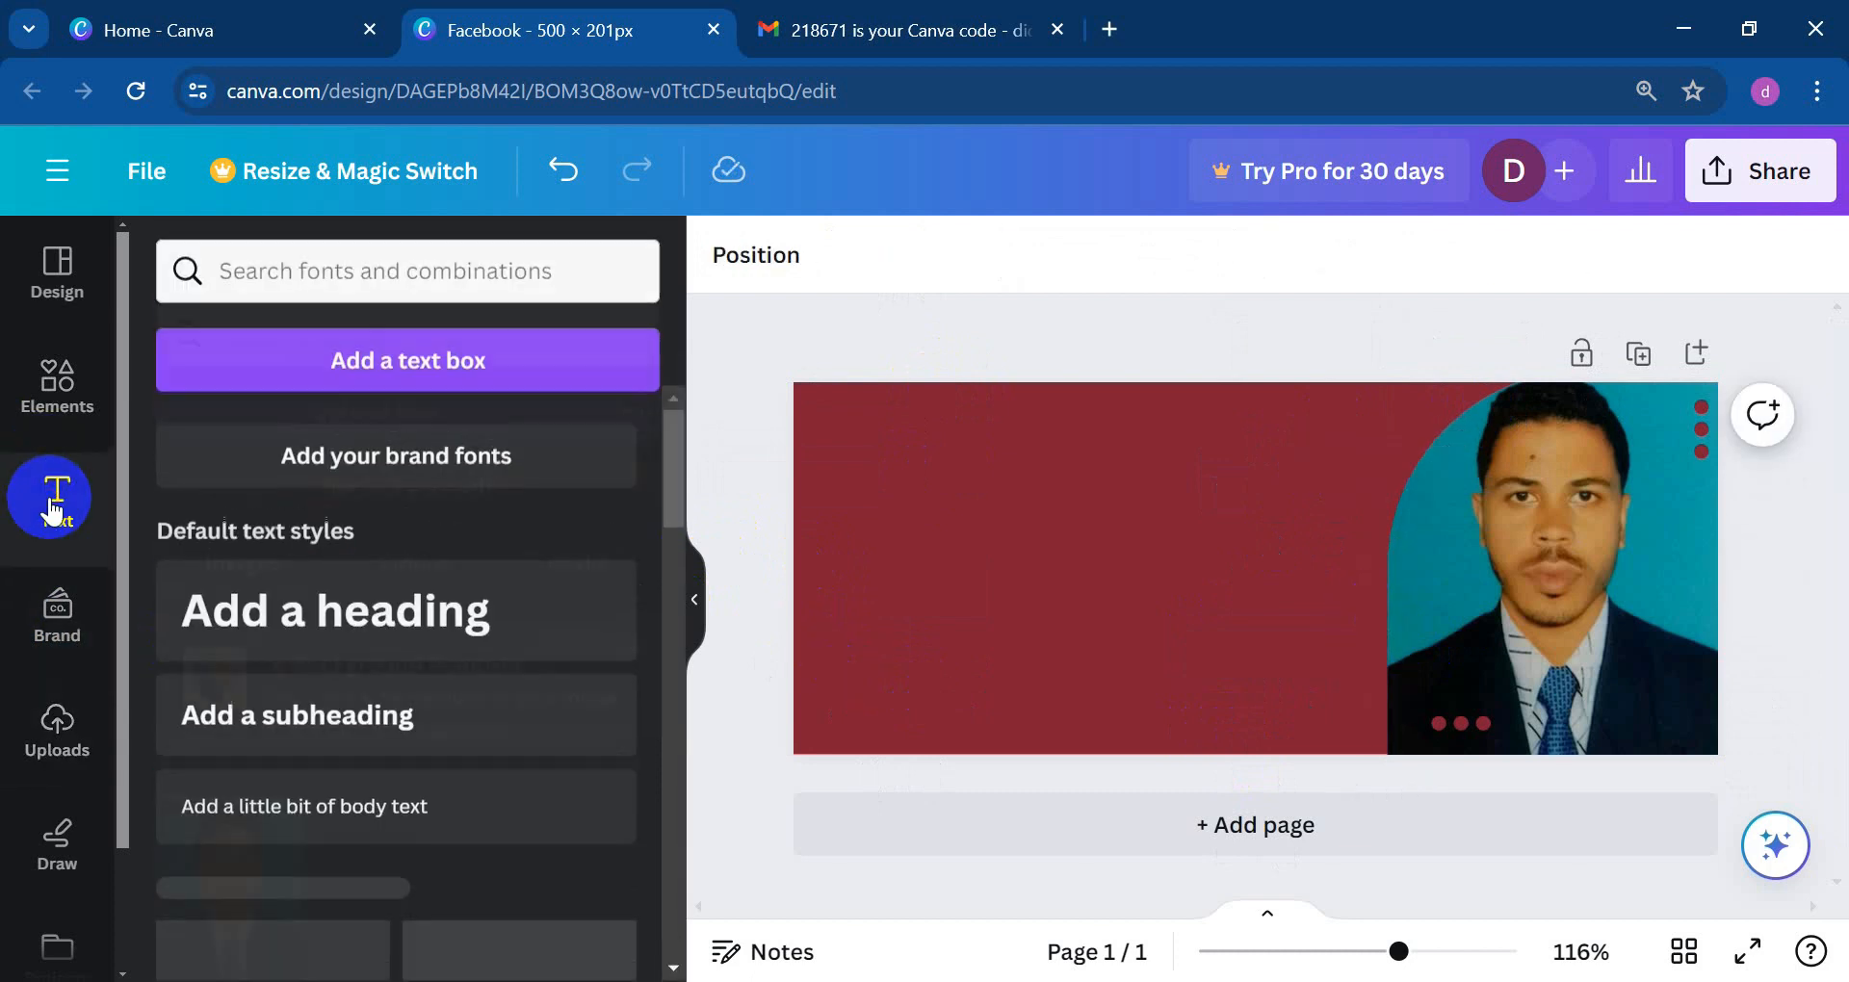
Step: Add a 'Digital marketer' text box to the banner and enlarge it to font size 23
left_click(381, 373)
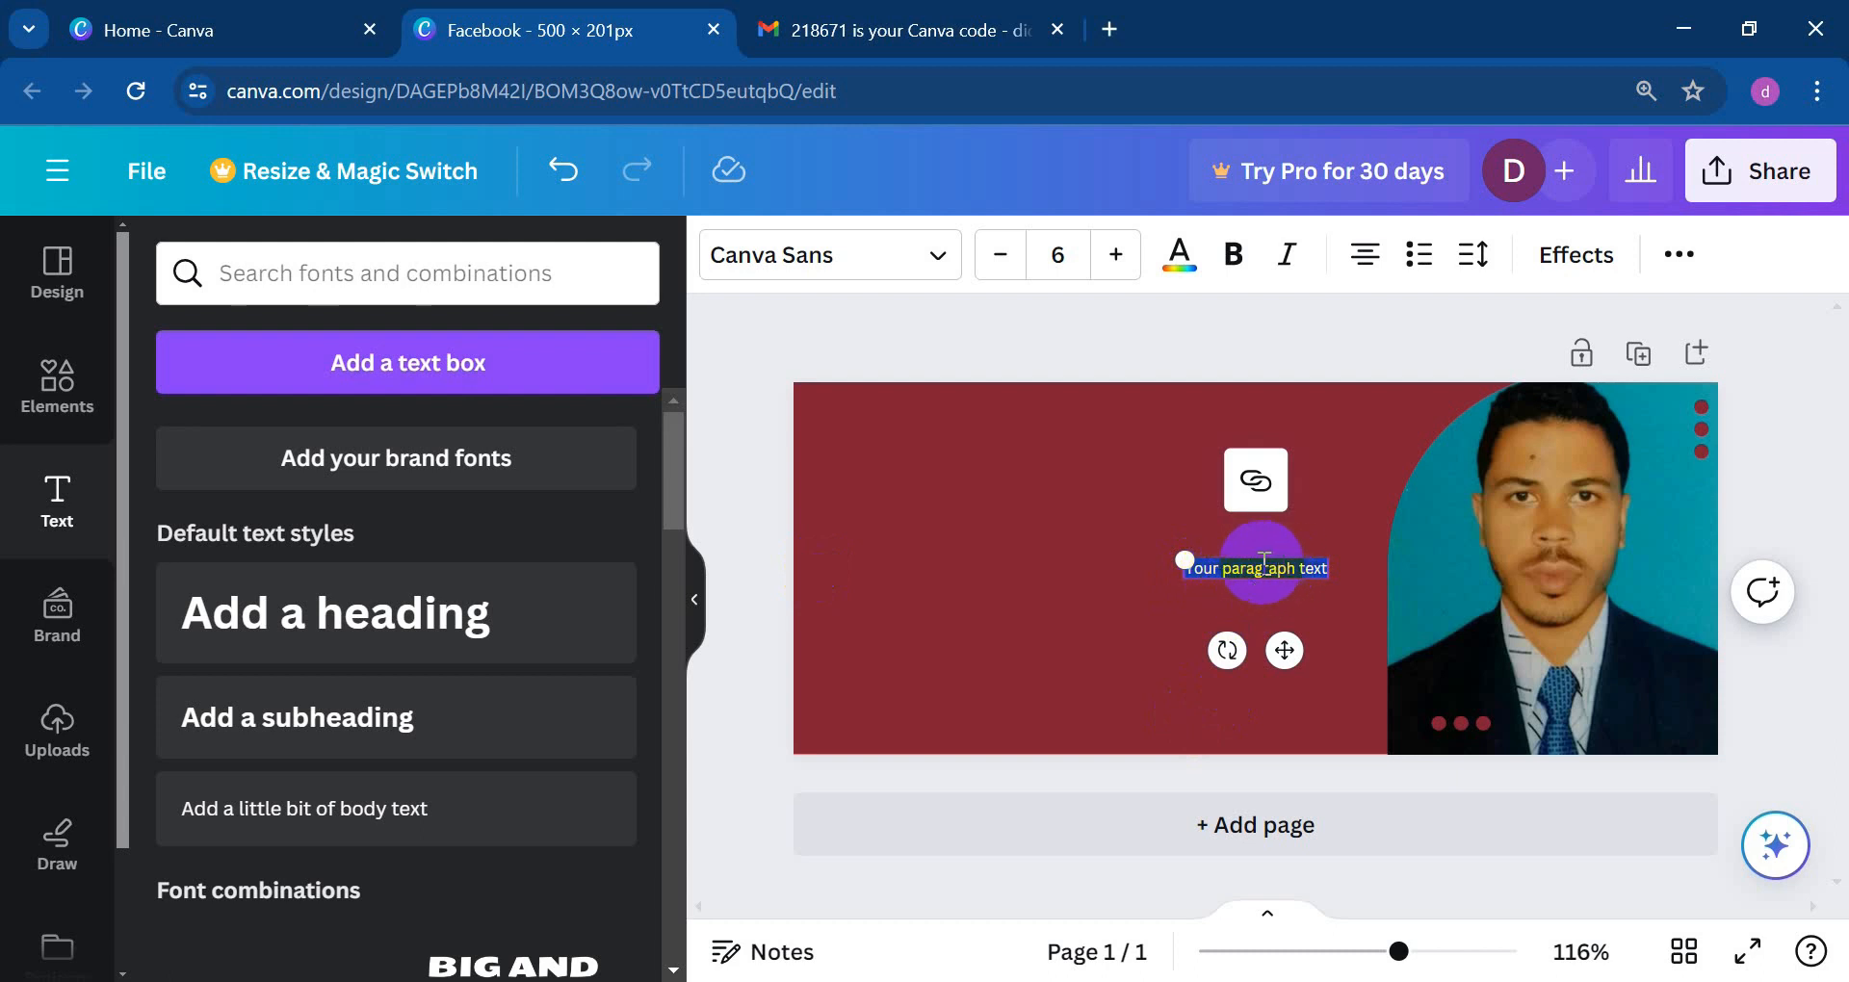
key("BackSpace")
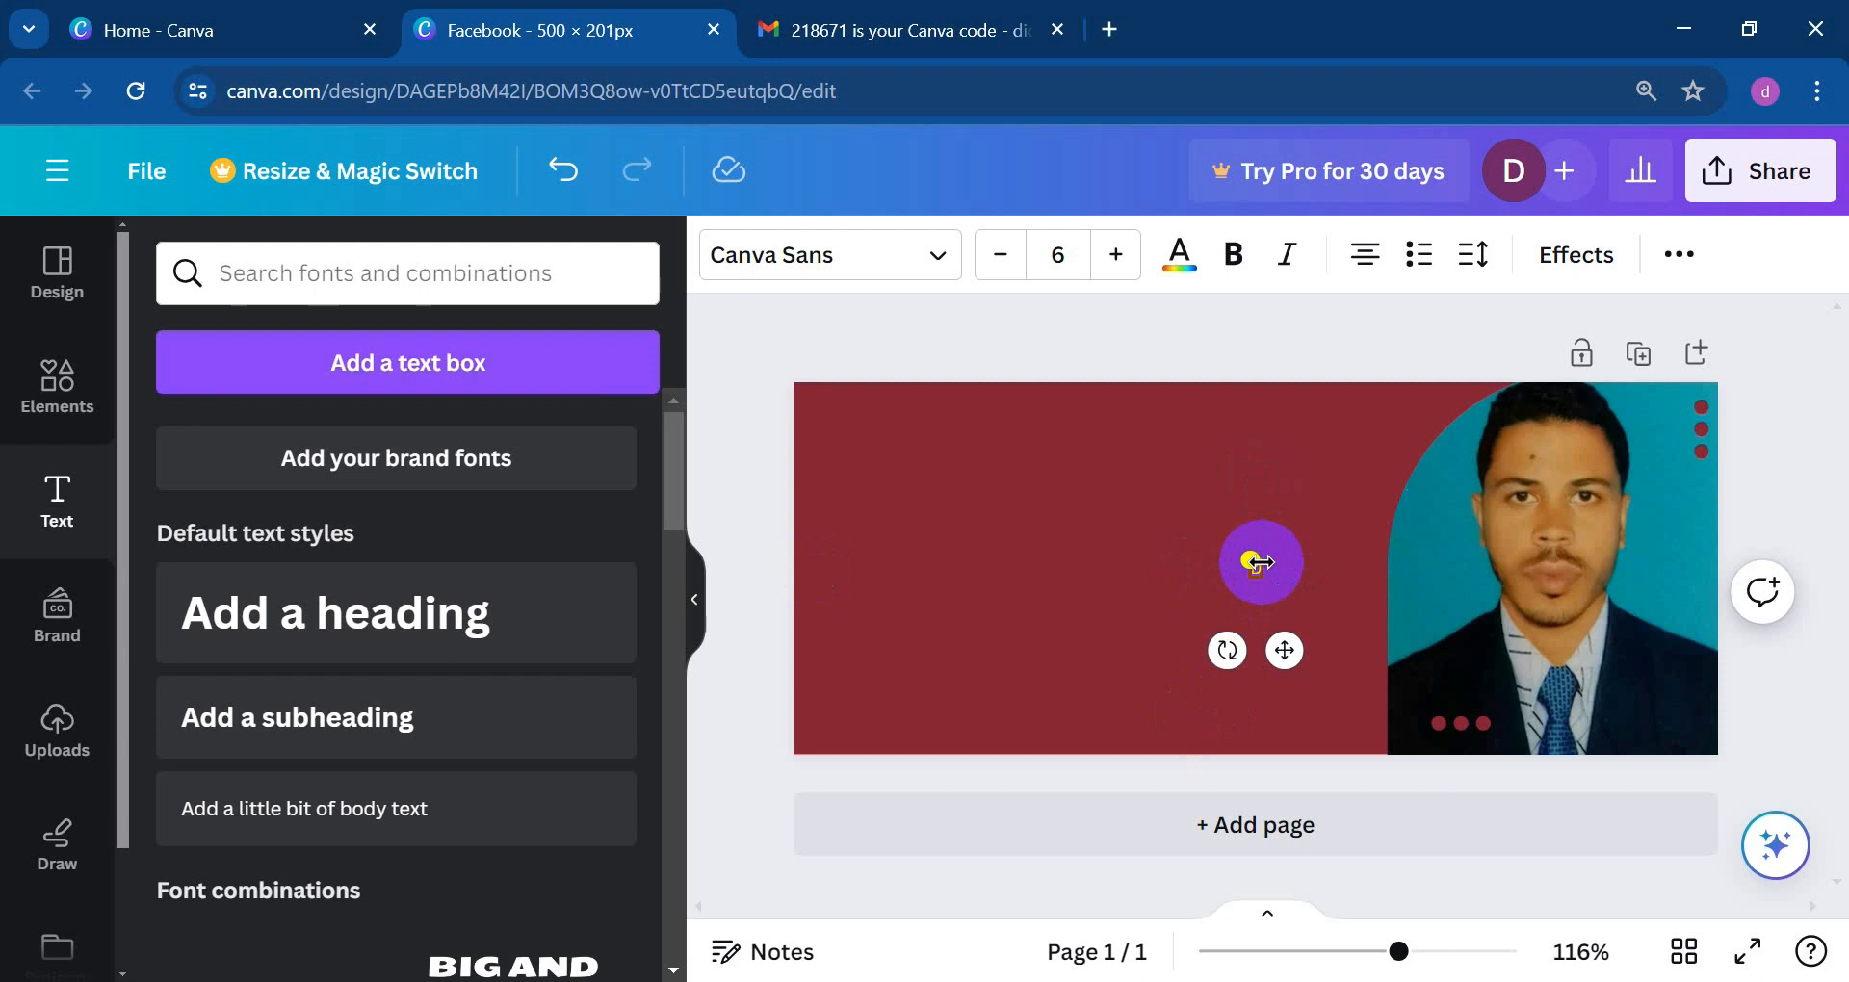
type("Digital marketer")
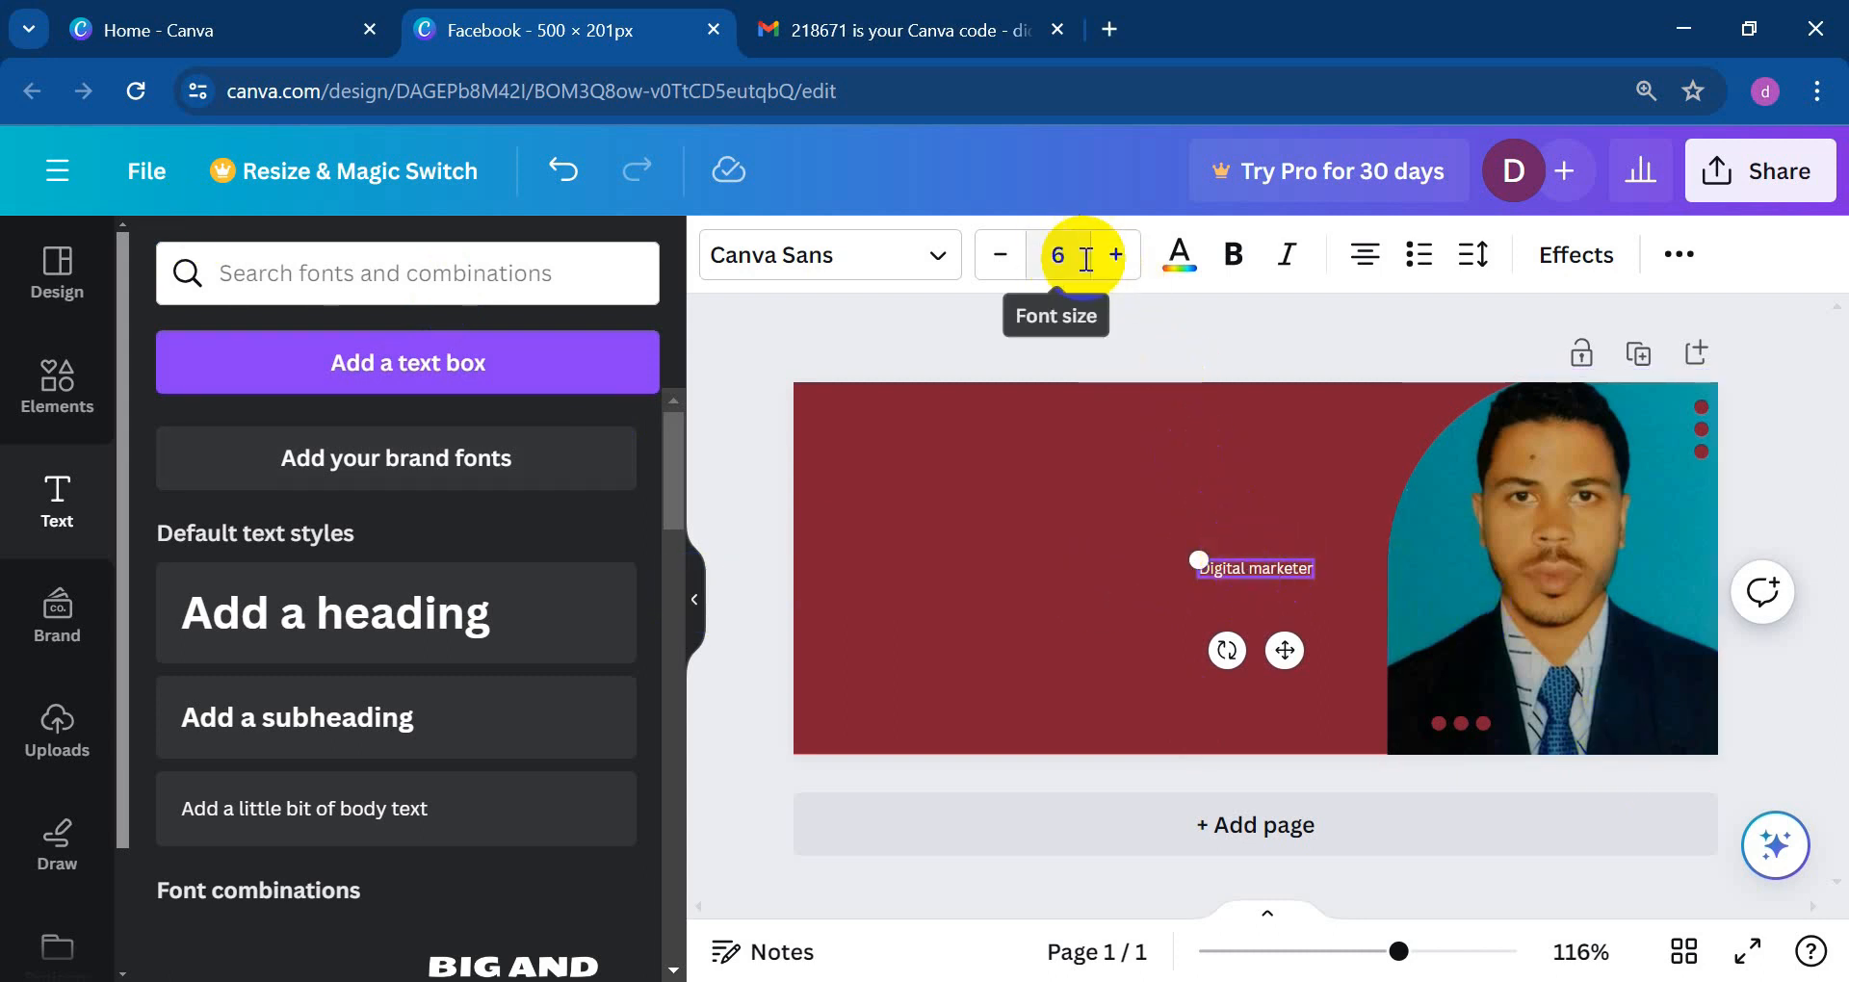
left_click(1116, 255)
left_click(1115, 254)
left_click(1115, 254)
left_click(1115, 255)
left_click(1115, 254)
left_click(1115, 254)
left_click(1115, 256)
left_click(1115, 256)
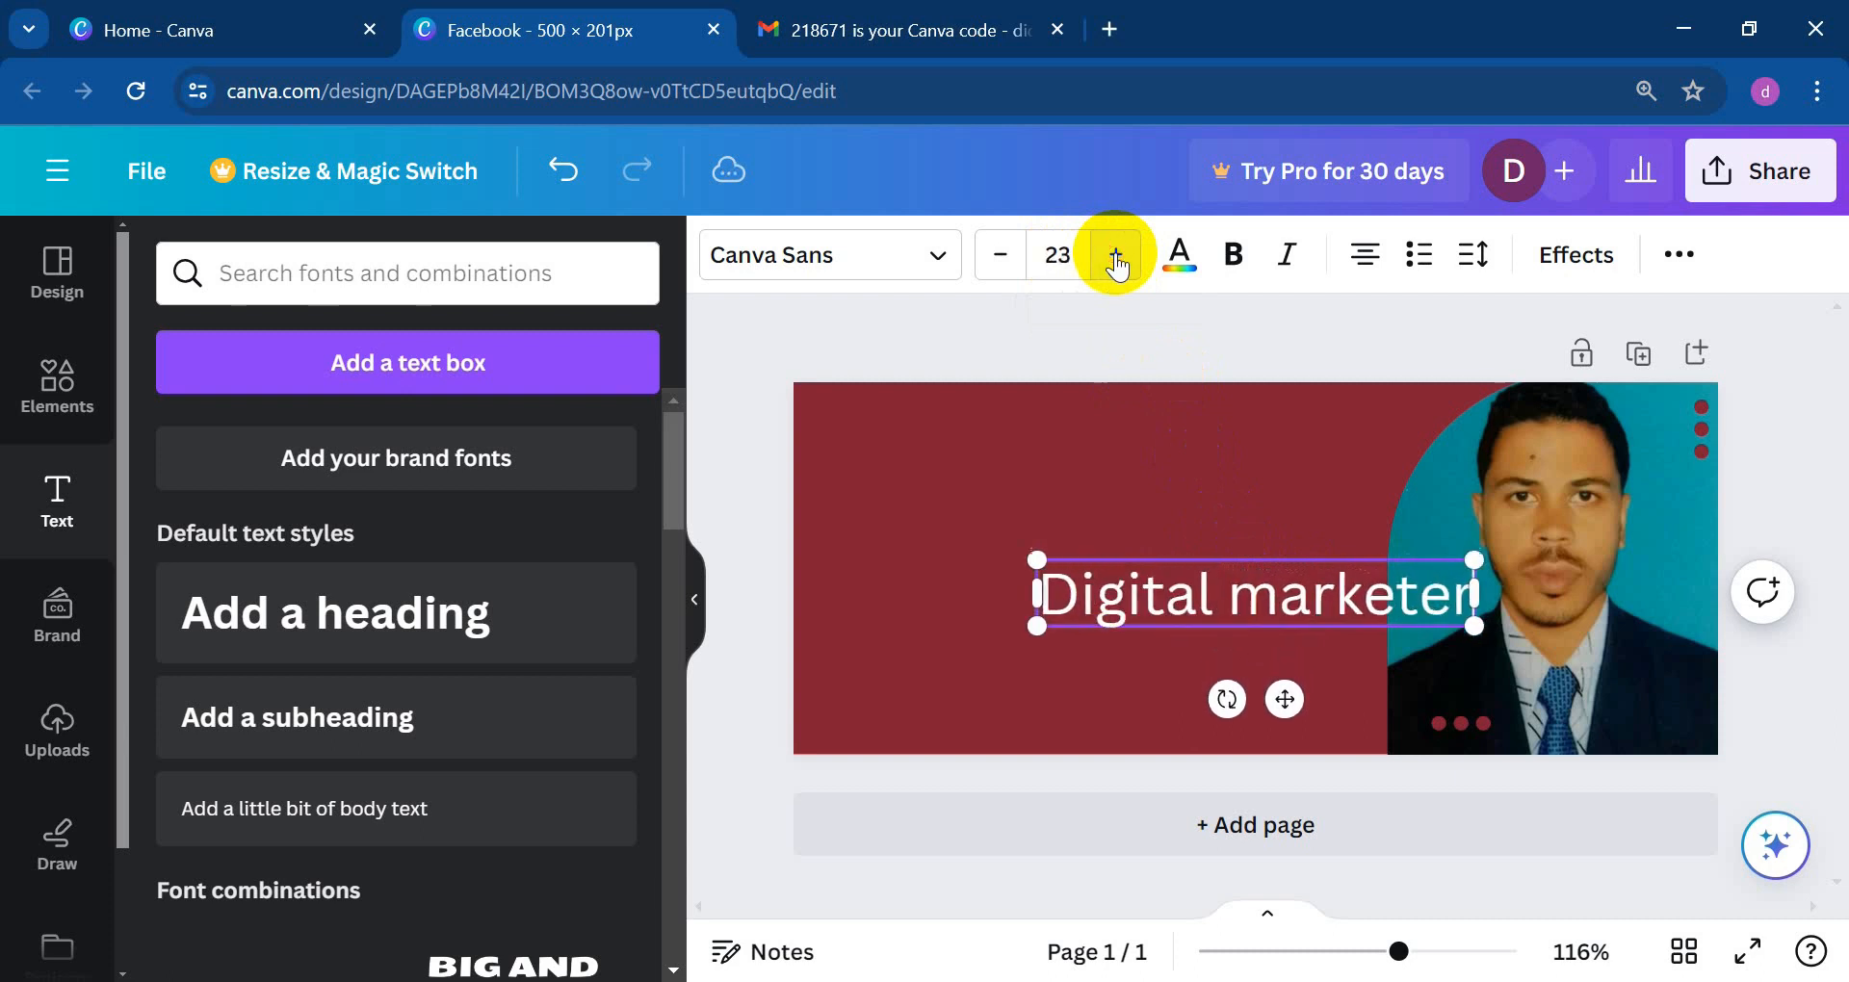
left_click(1115, 256)
left_click(932, 443)
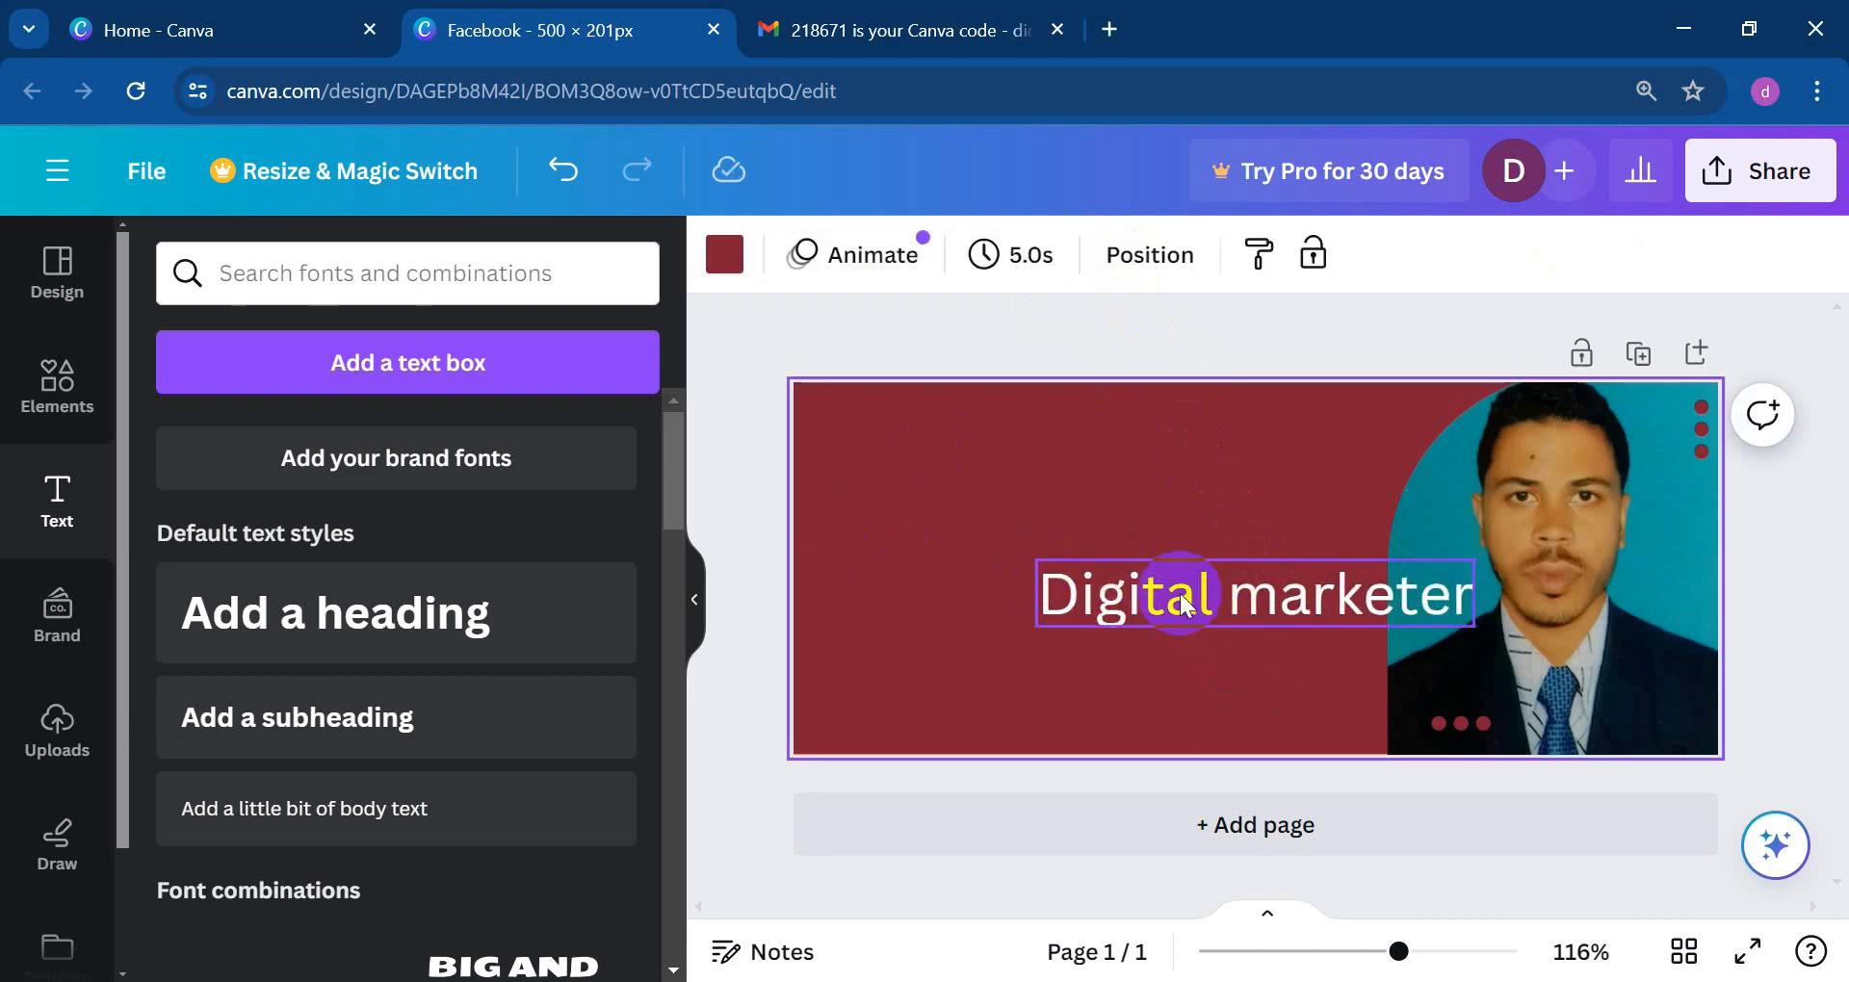
left_click(1176, 591)
Step: Add a second page to the design
left_click(1075, 816)
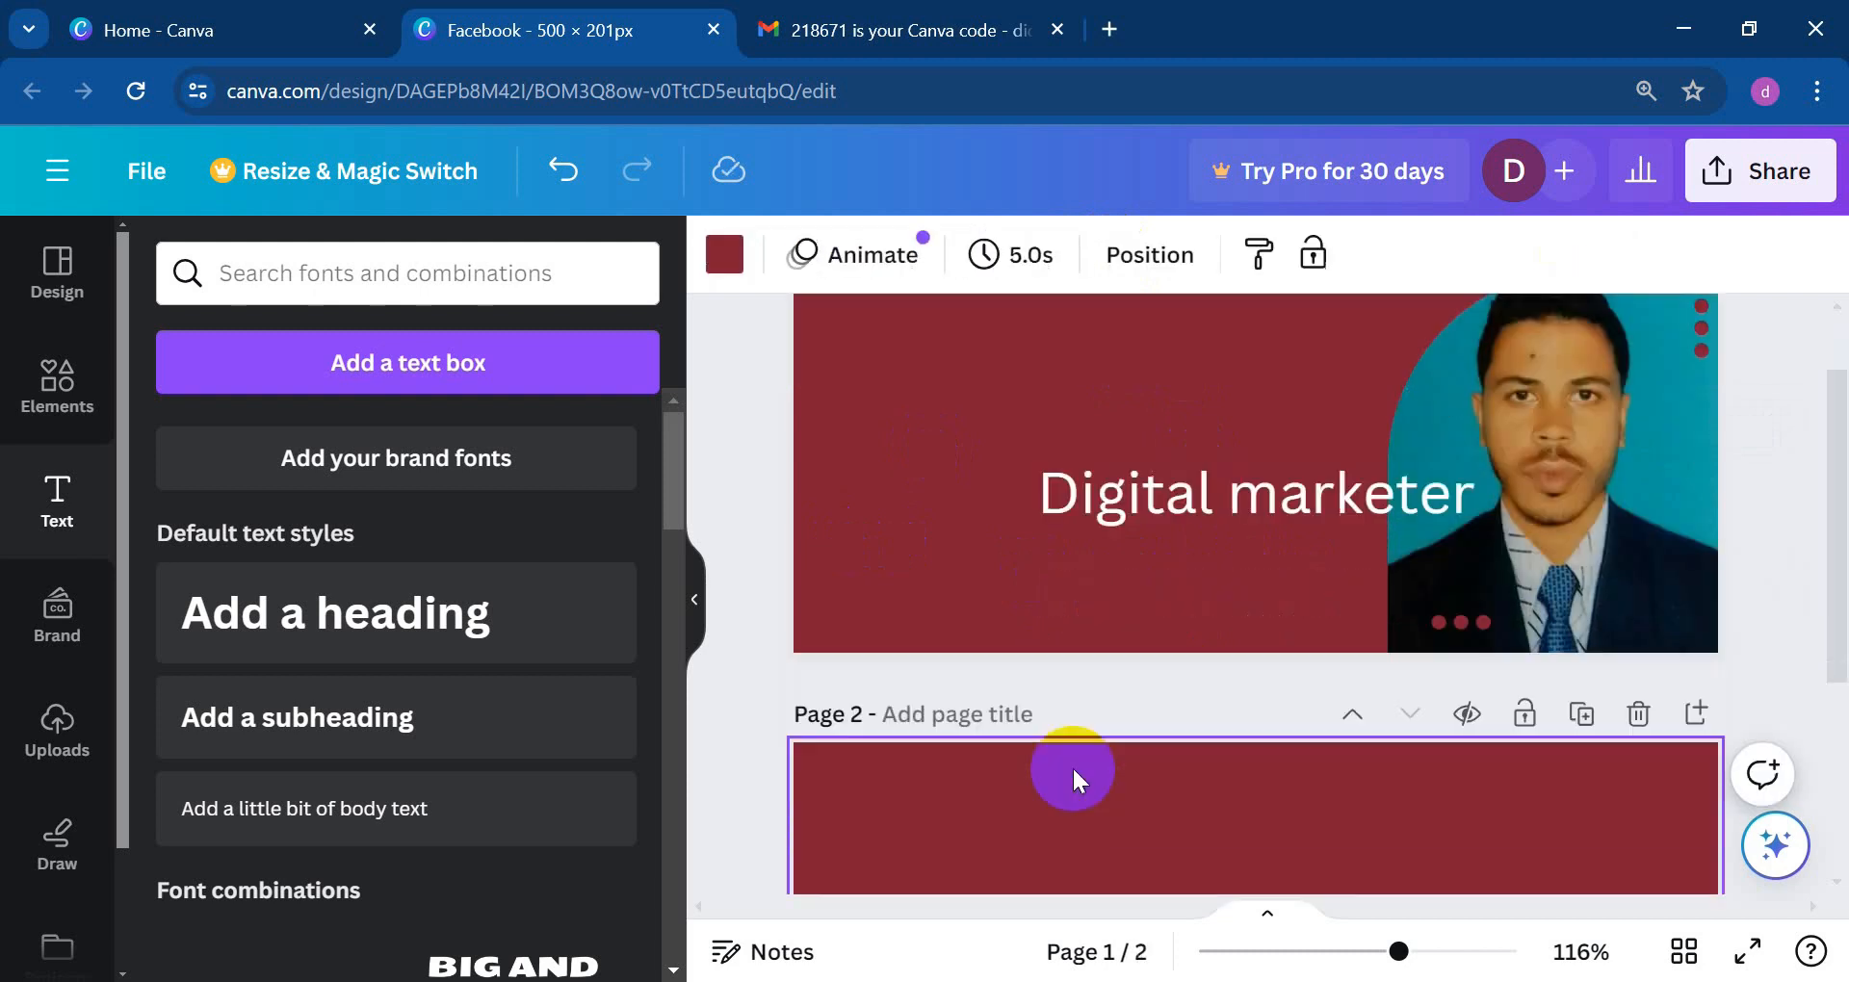
scroll(1090, 723, "up", 5)
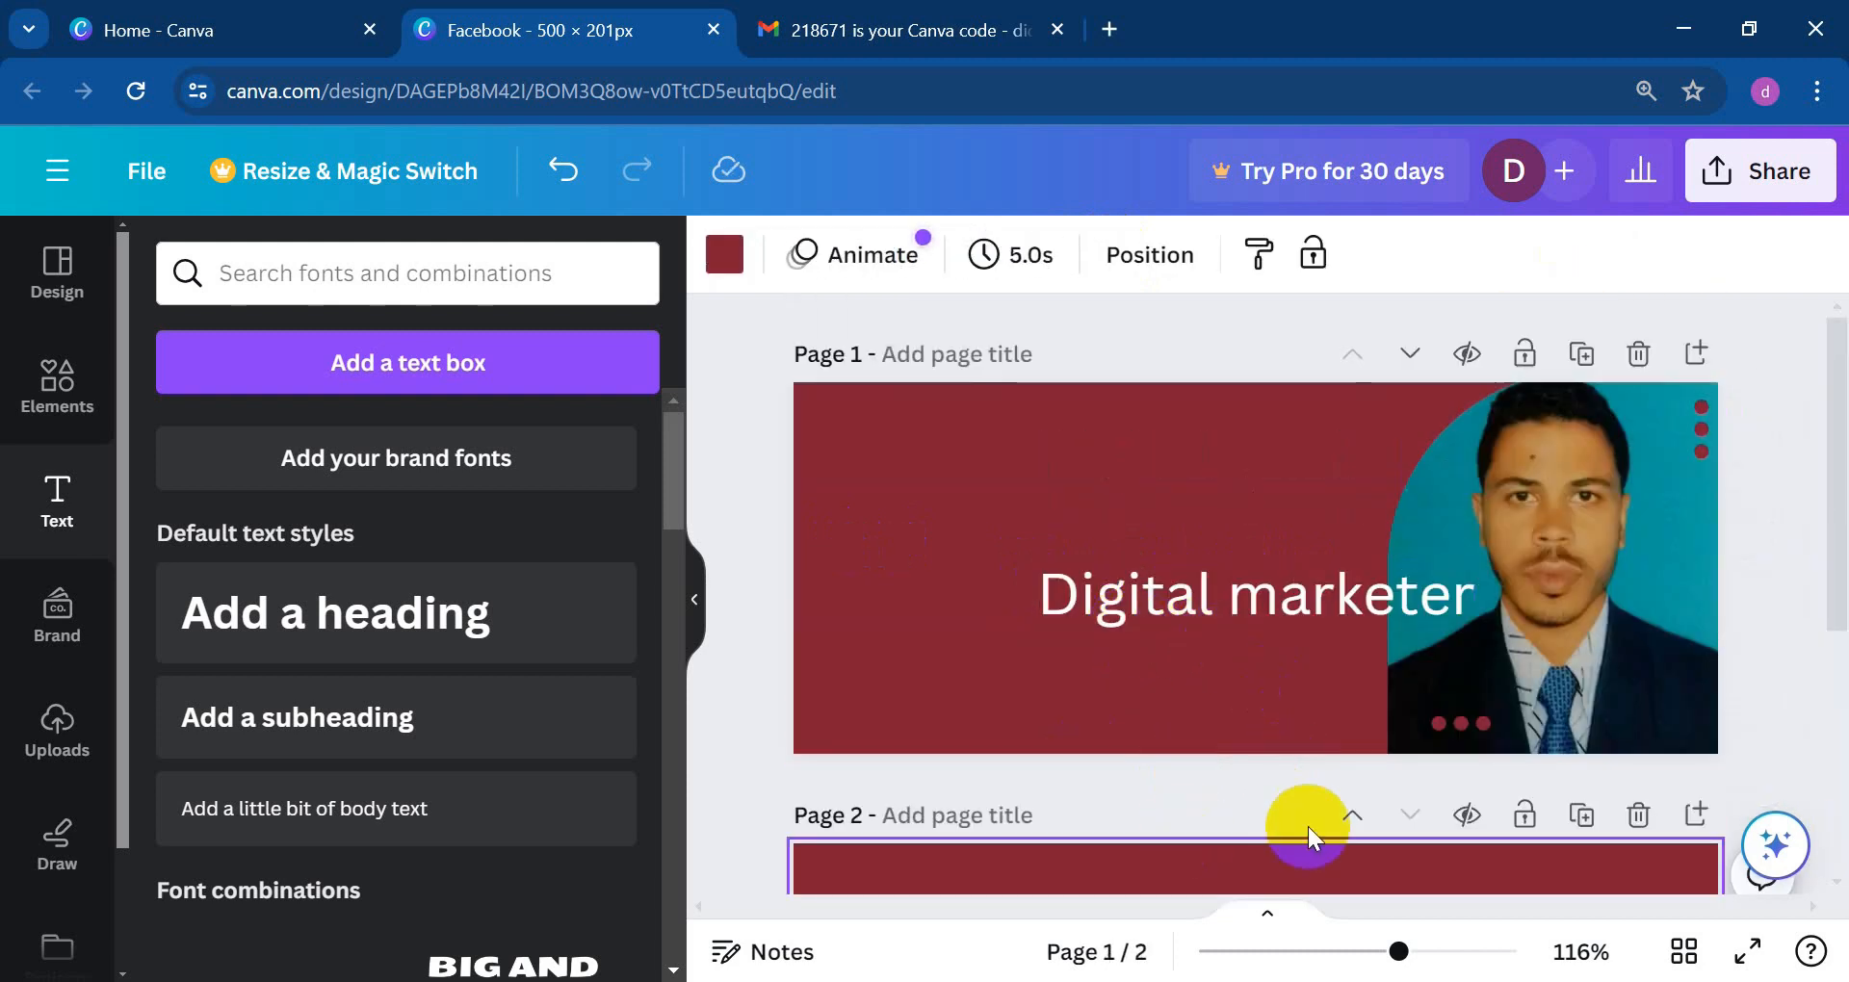
scroll(1308, 827, "down", 4)
scroll(1297, 723, "up", 4)
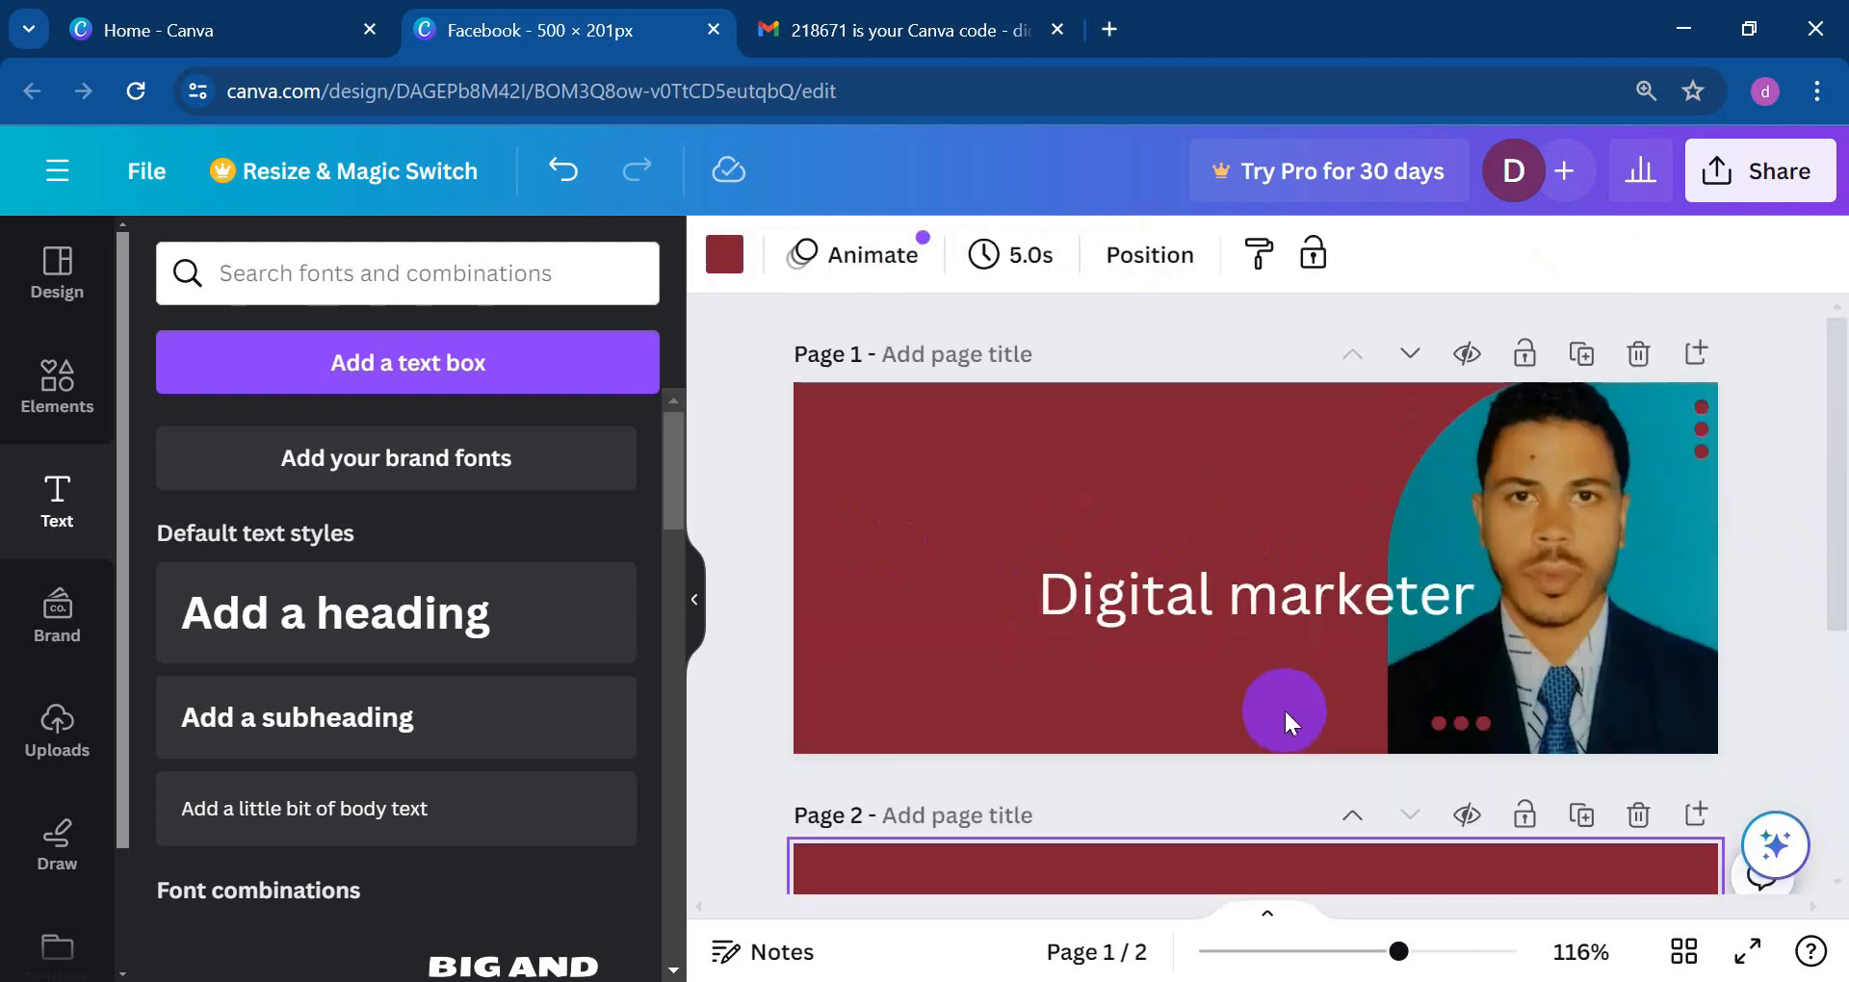
scroll(1287, 742, "down", 3)
Step: Delete the extra second page and move 'Digital marketer' toward the top-left
scroll(1313, 735, "up", 3)
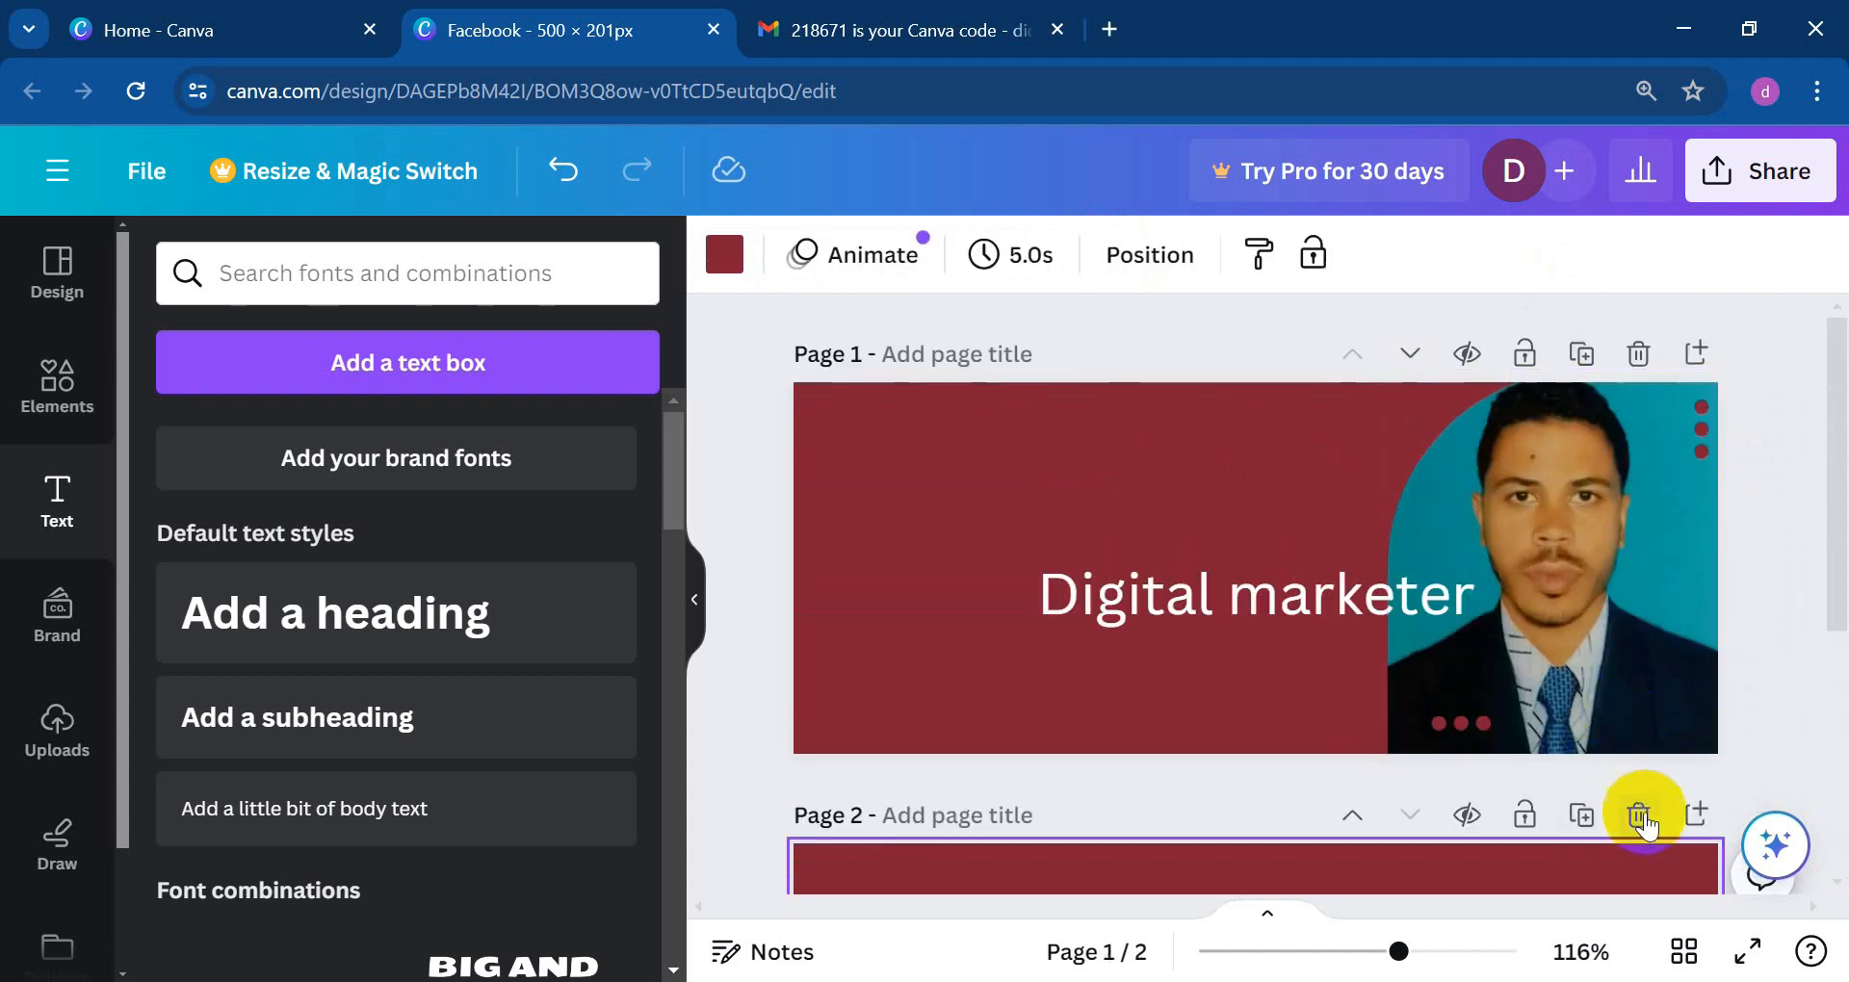
left_click(1640, 816)
left_click_drag(1180, 617, 991, 476)
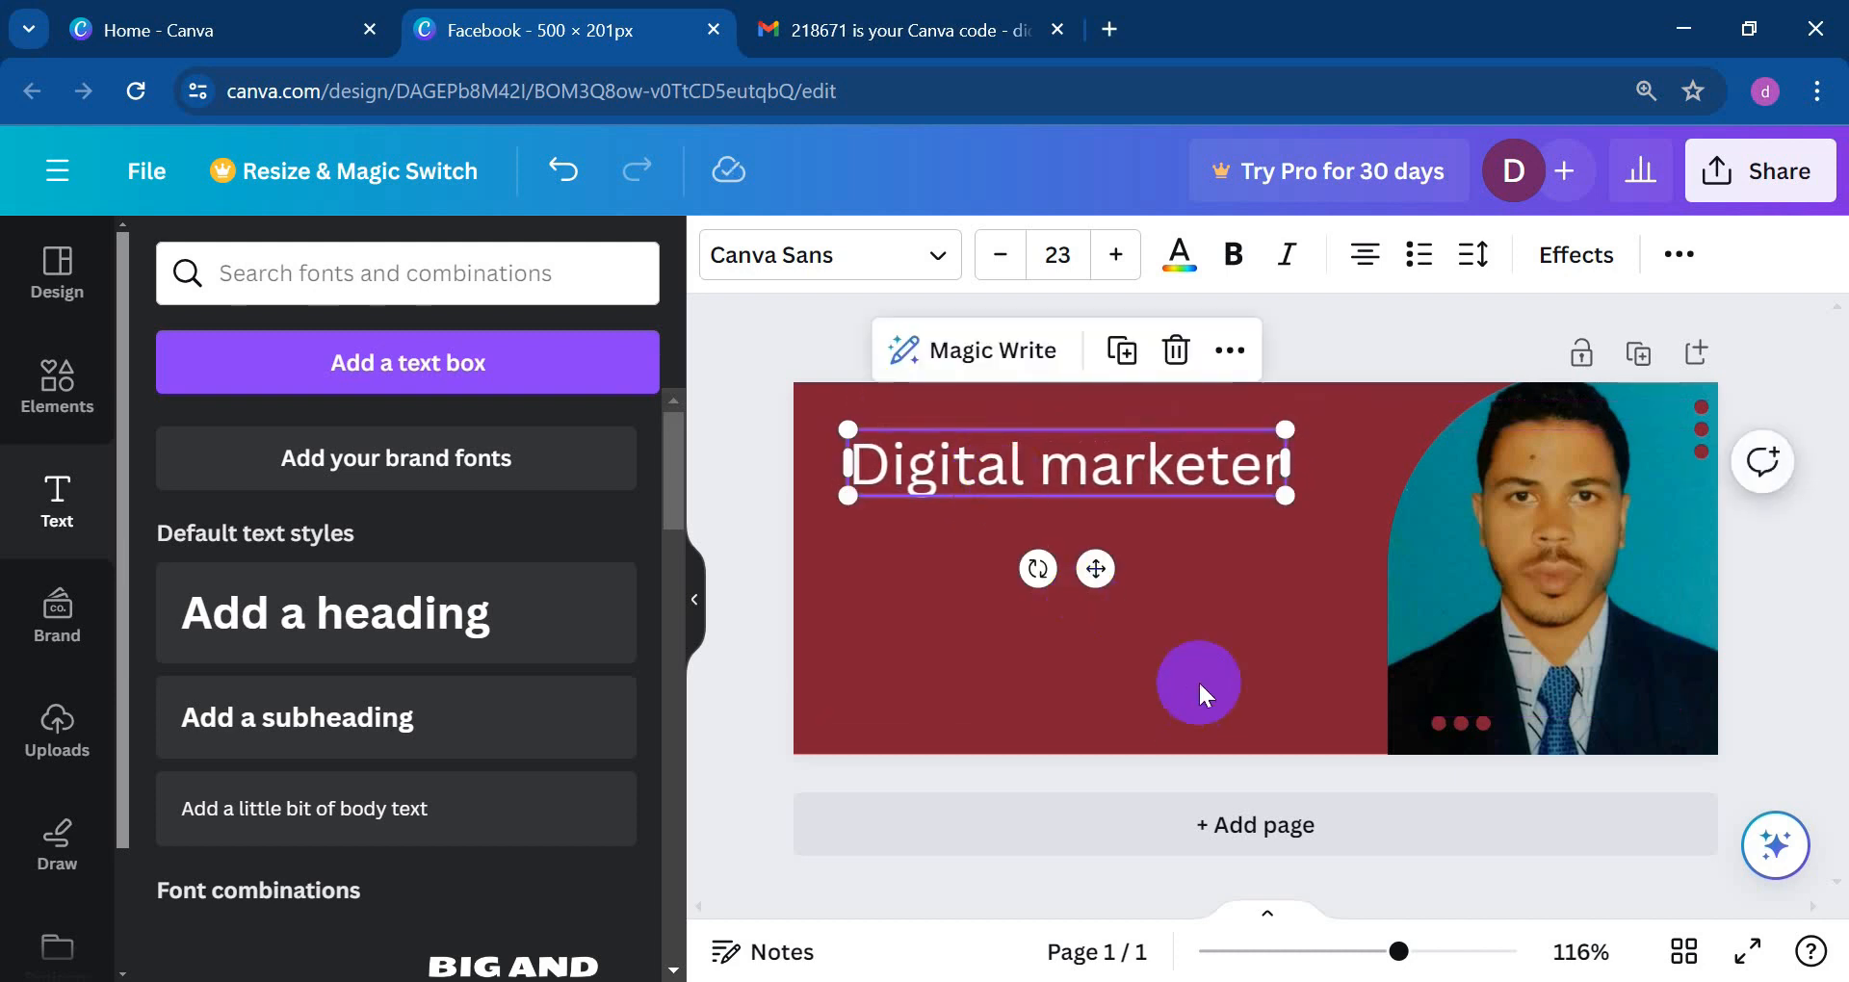
left_click(1198, 679)
Step: Make the 'Digital marketer' text black and move it down to the banner's left middle
double_click(957, 461)
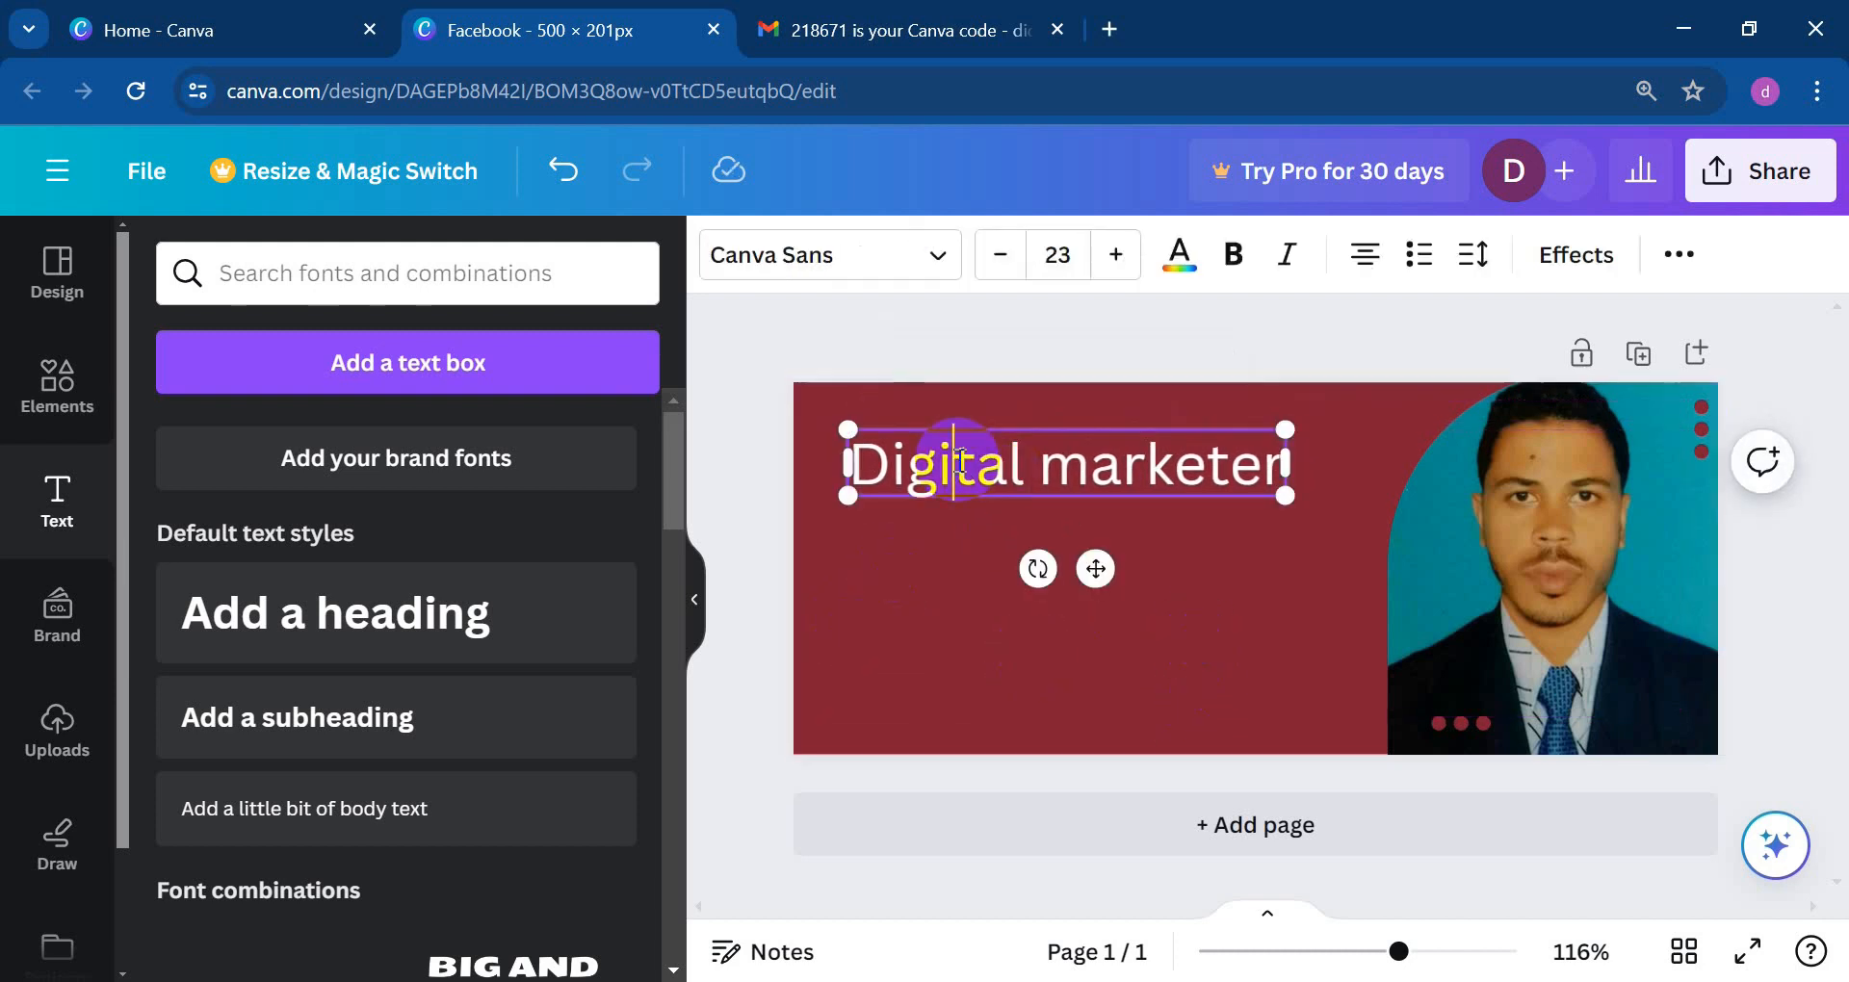
left_click_drag(1281, 460, 814, 470)
left_click(1180, 269)
left_click(348, 785)
left_click(1101, 656)
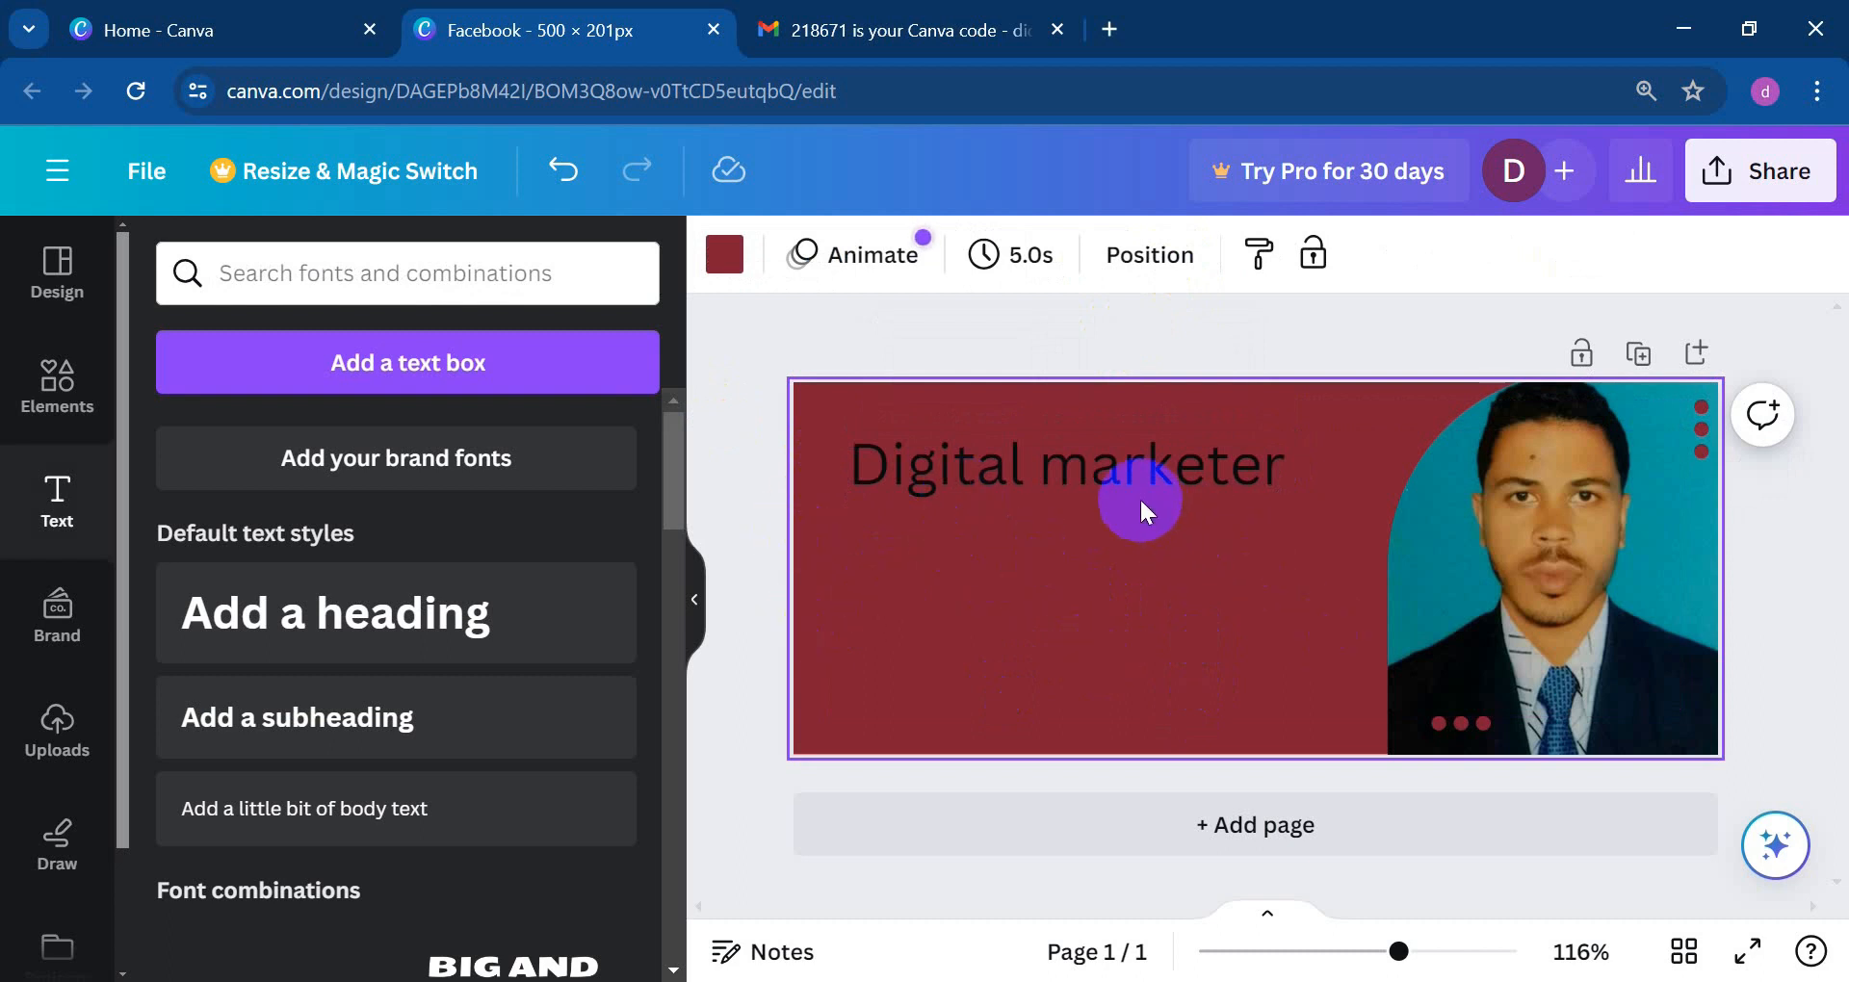
left_click_drag(1082, 471, 1087, 618)
left_click(1325, 473)
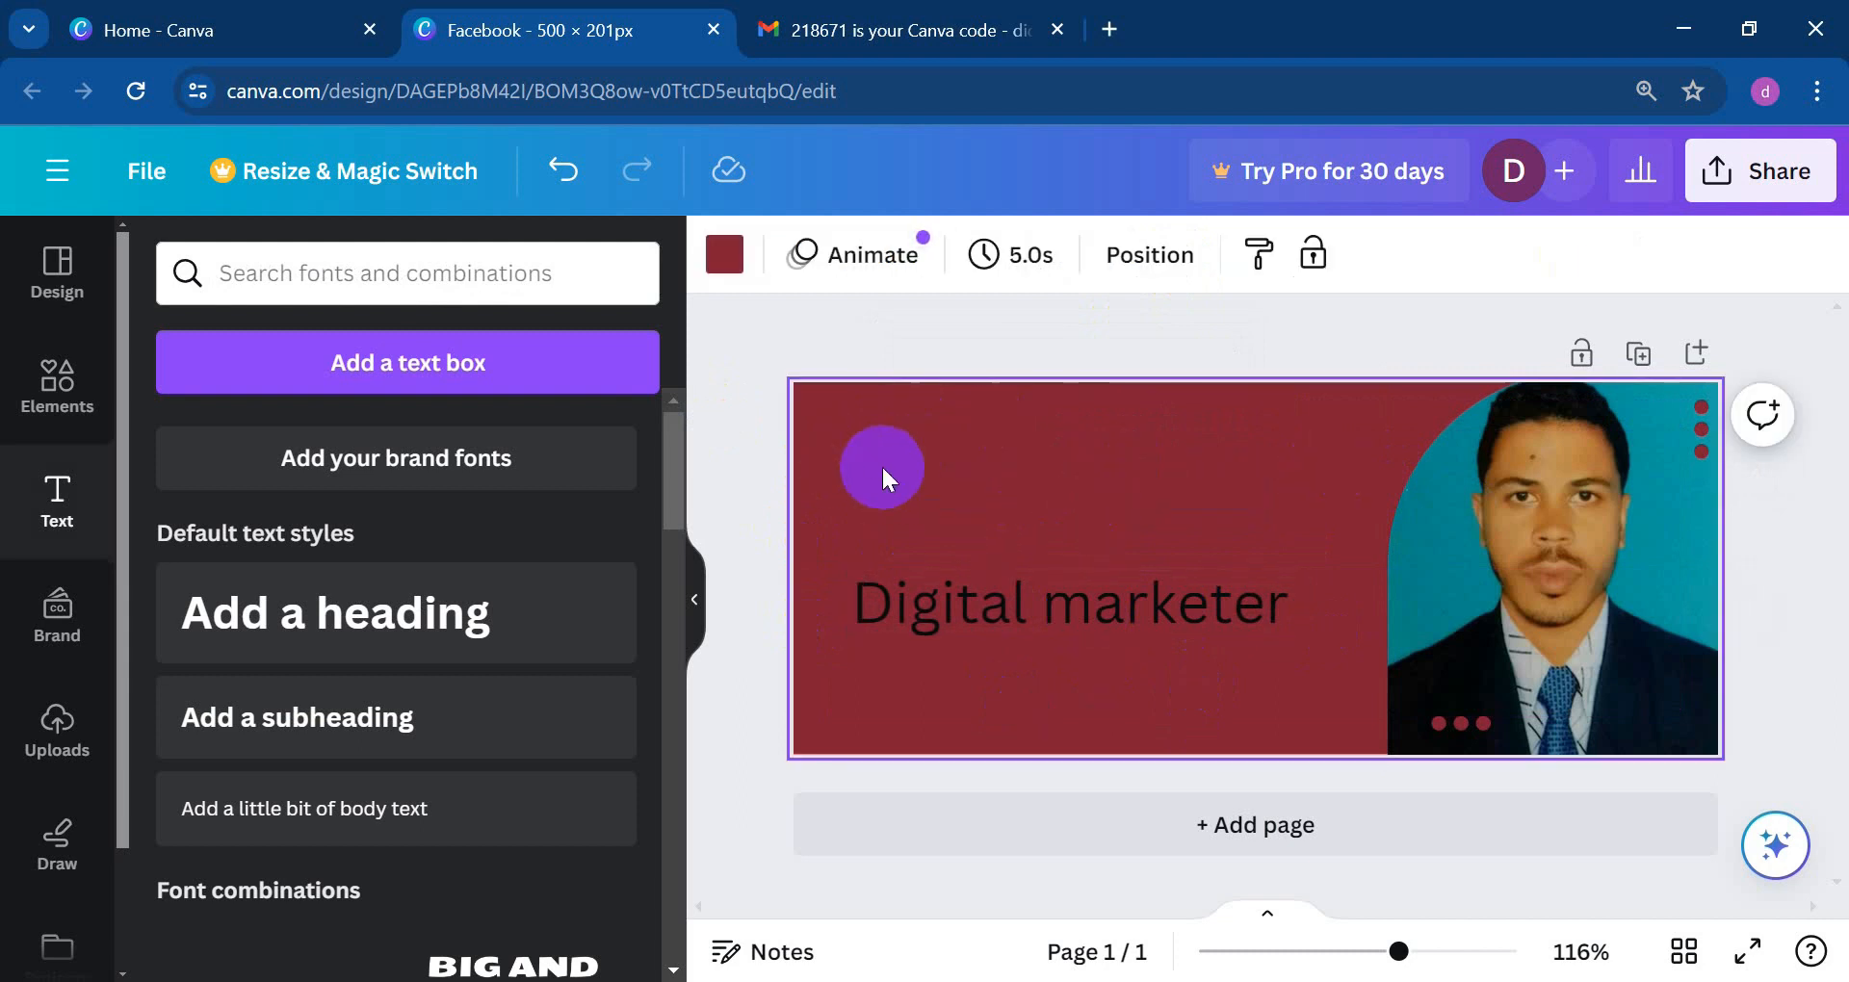
left_click(915, 449)
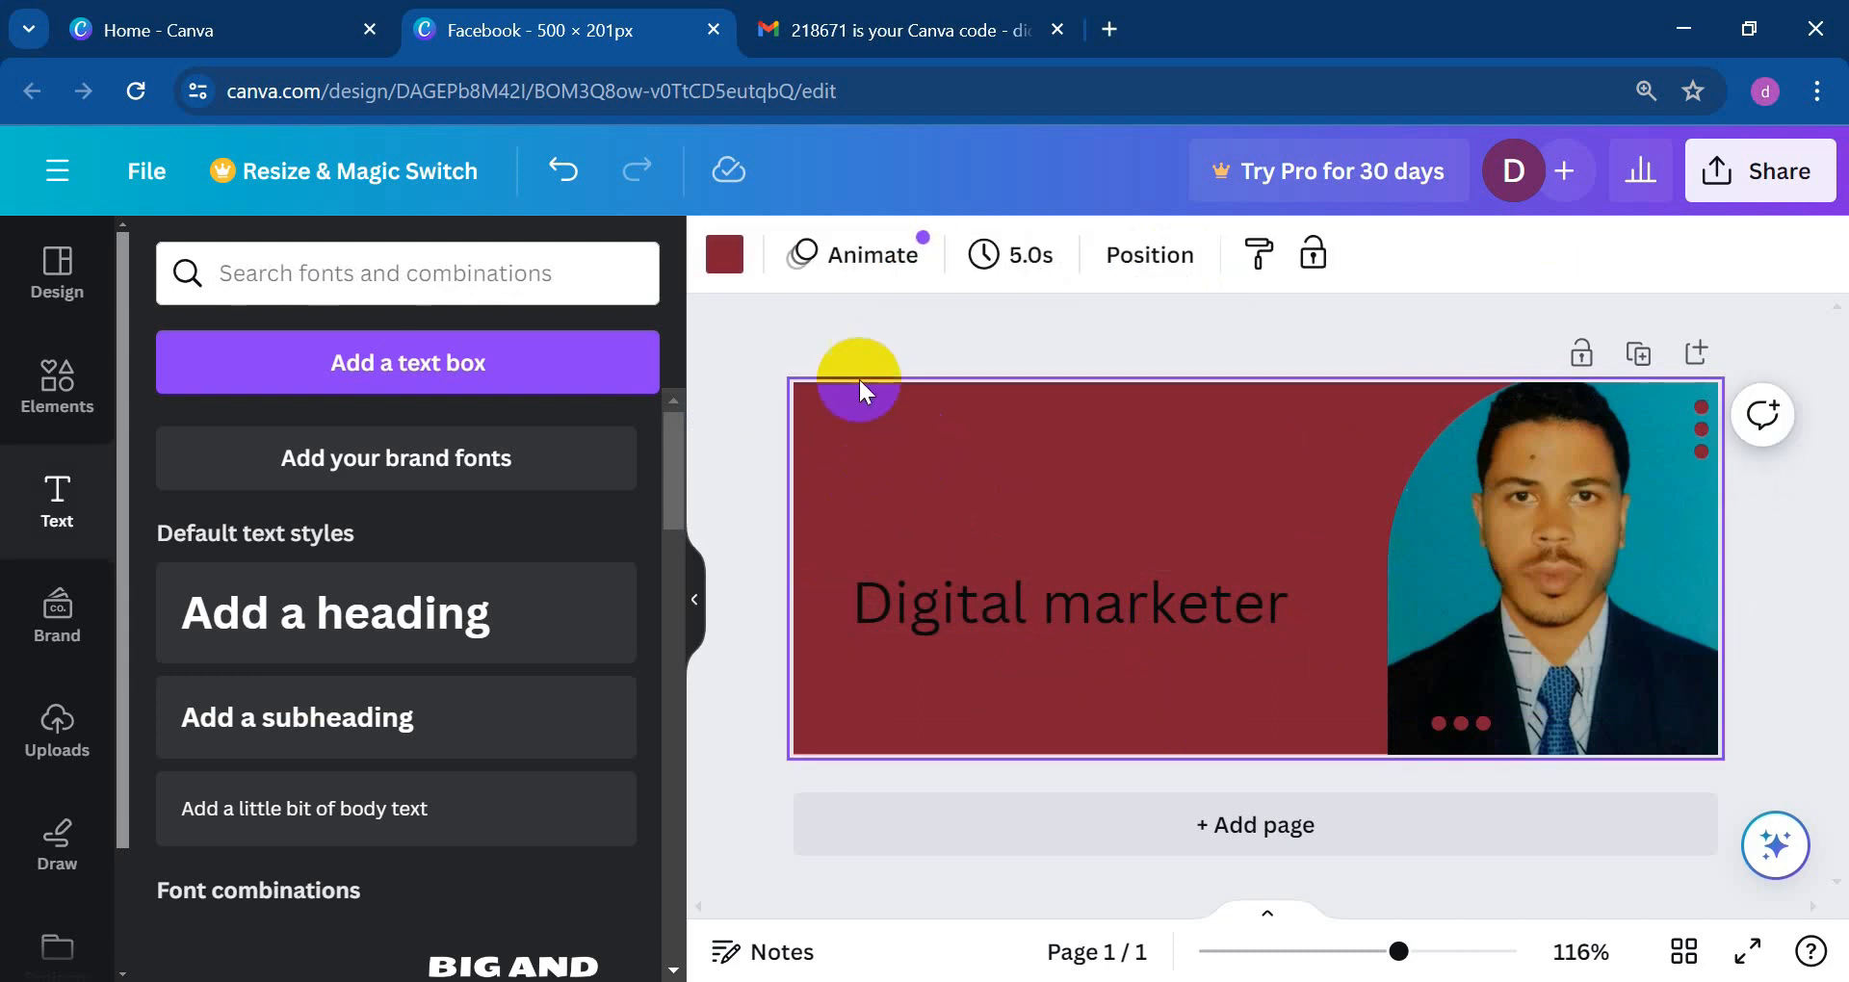
Step: Try several background colours and settle on dark blue for the banner
left_click(724, 258)
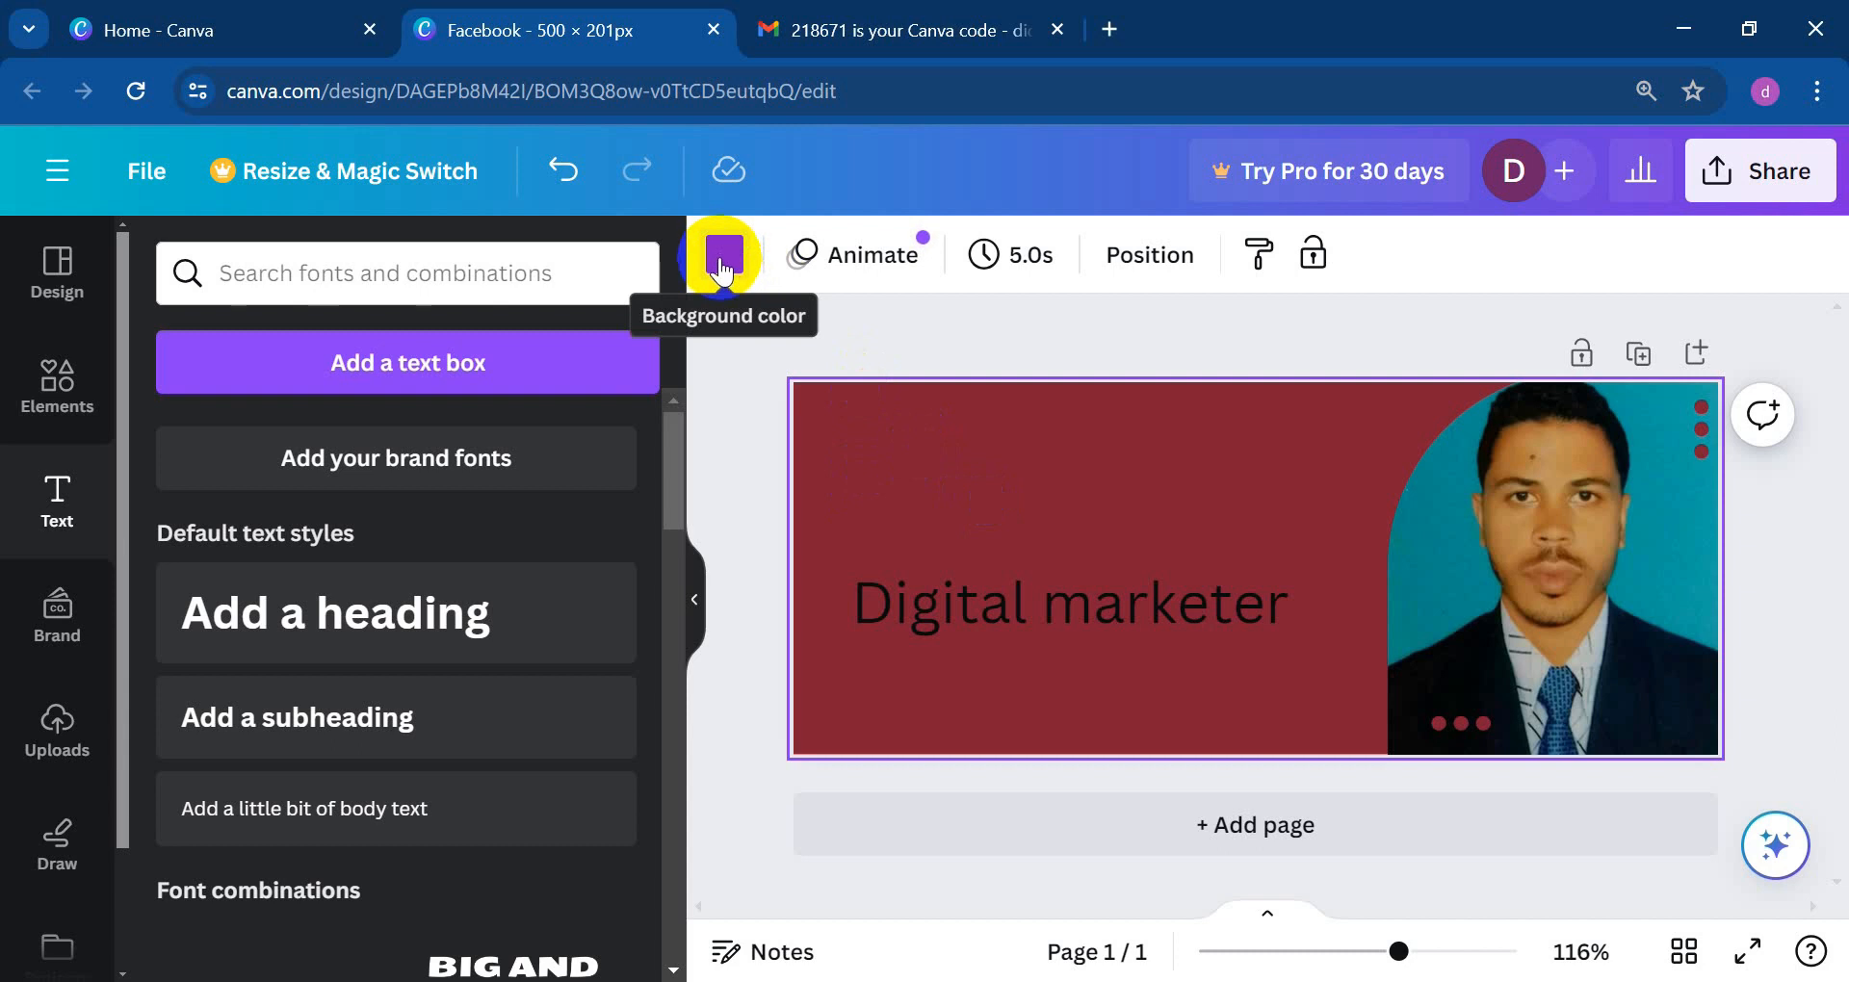
scroll(193, 477, "down", 3)
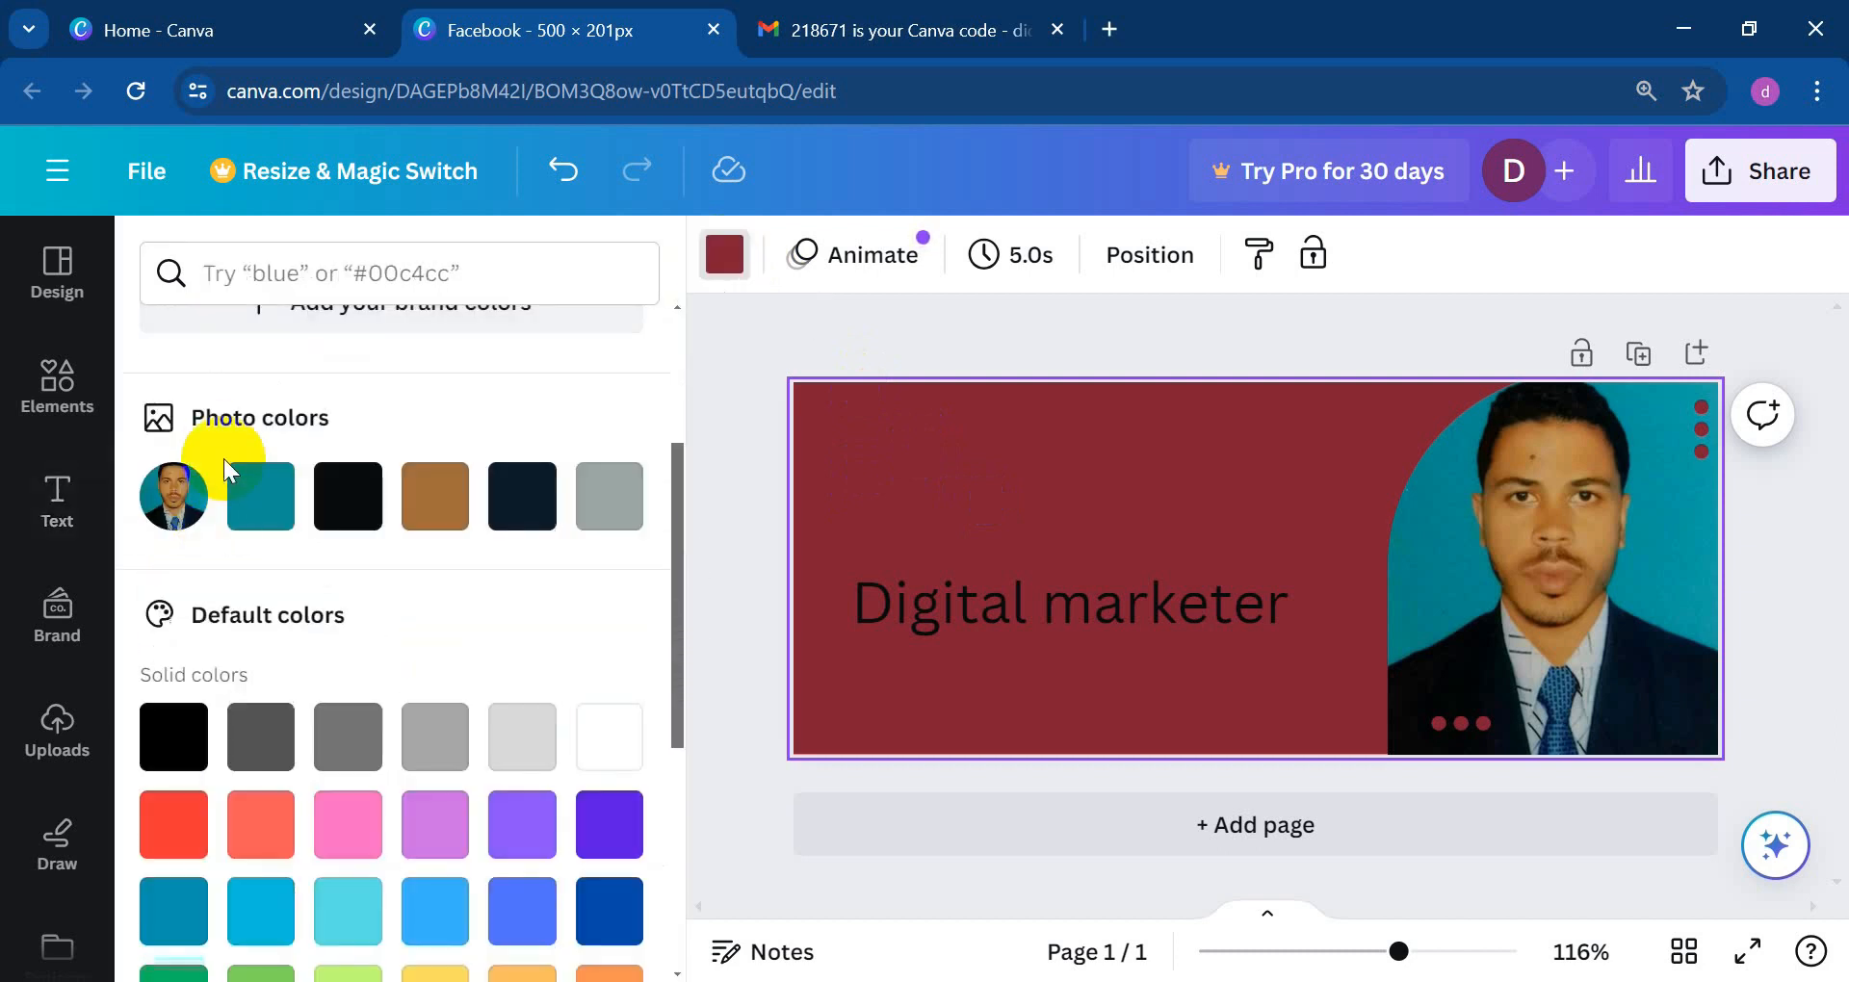
scroll(223, 458, "up", 2)
left_click(270, 332)
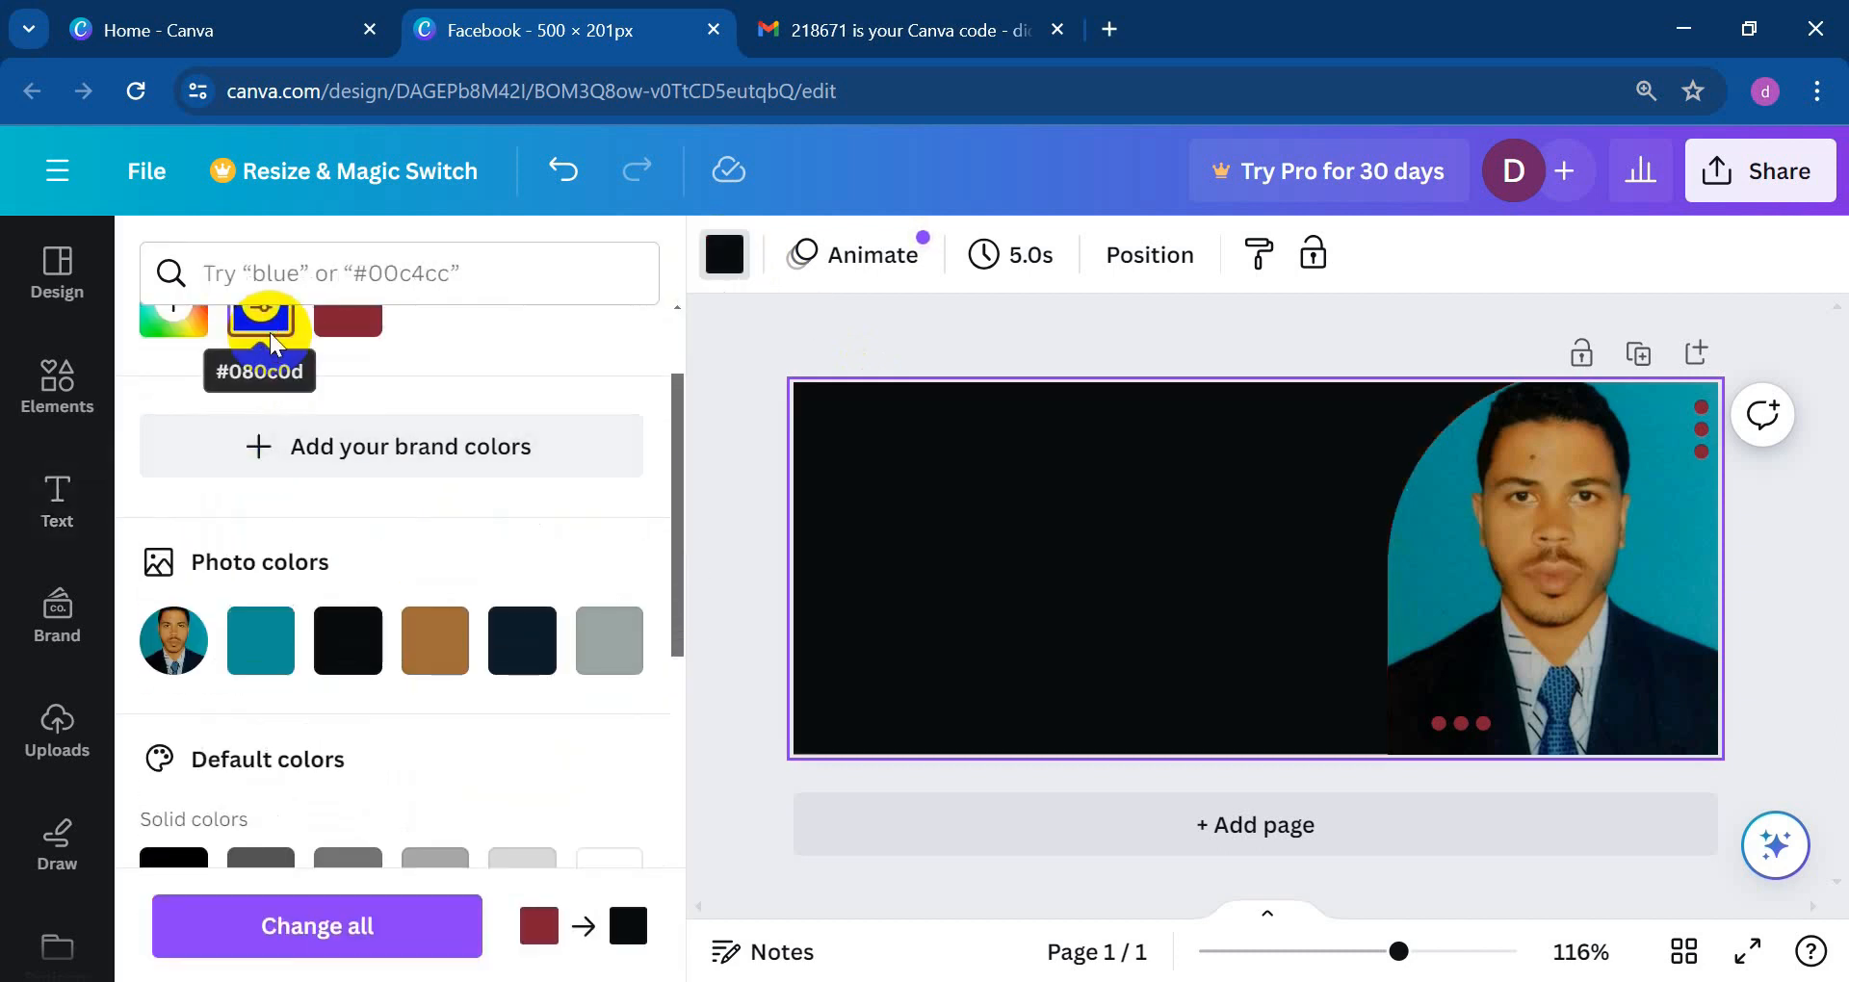
left_click(265, 640)
left_click(512, 650)
left_click(635, 663)
scroll(578, 635, "down", 4)
left_click(428, 644)
left_click(500, 640)
left_click(609, 636)
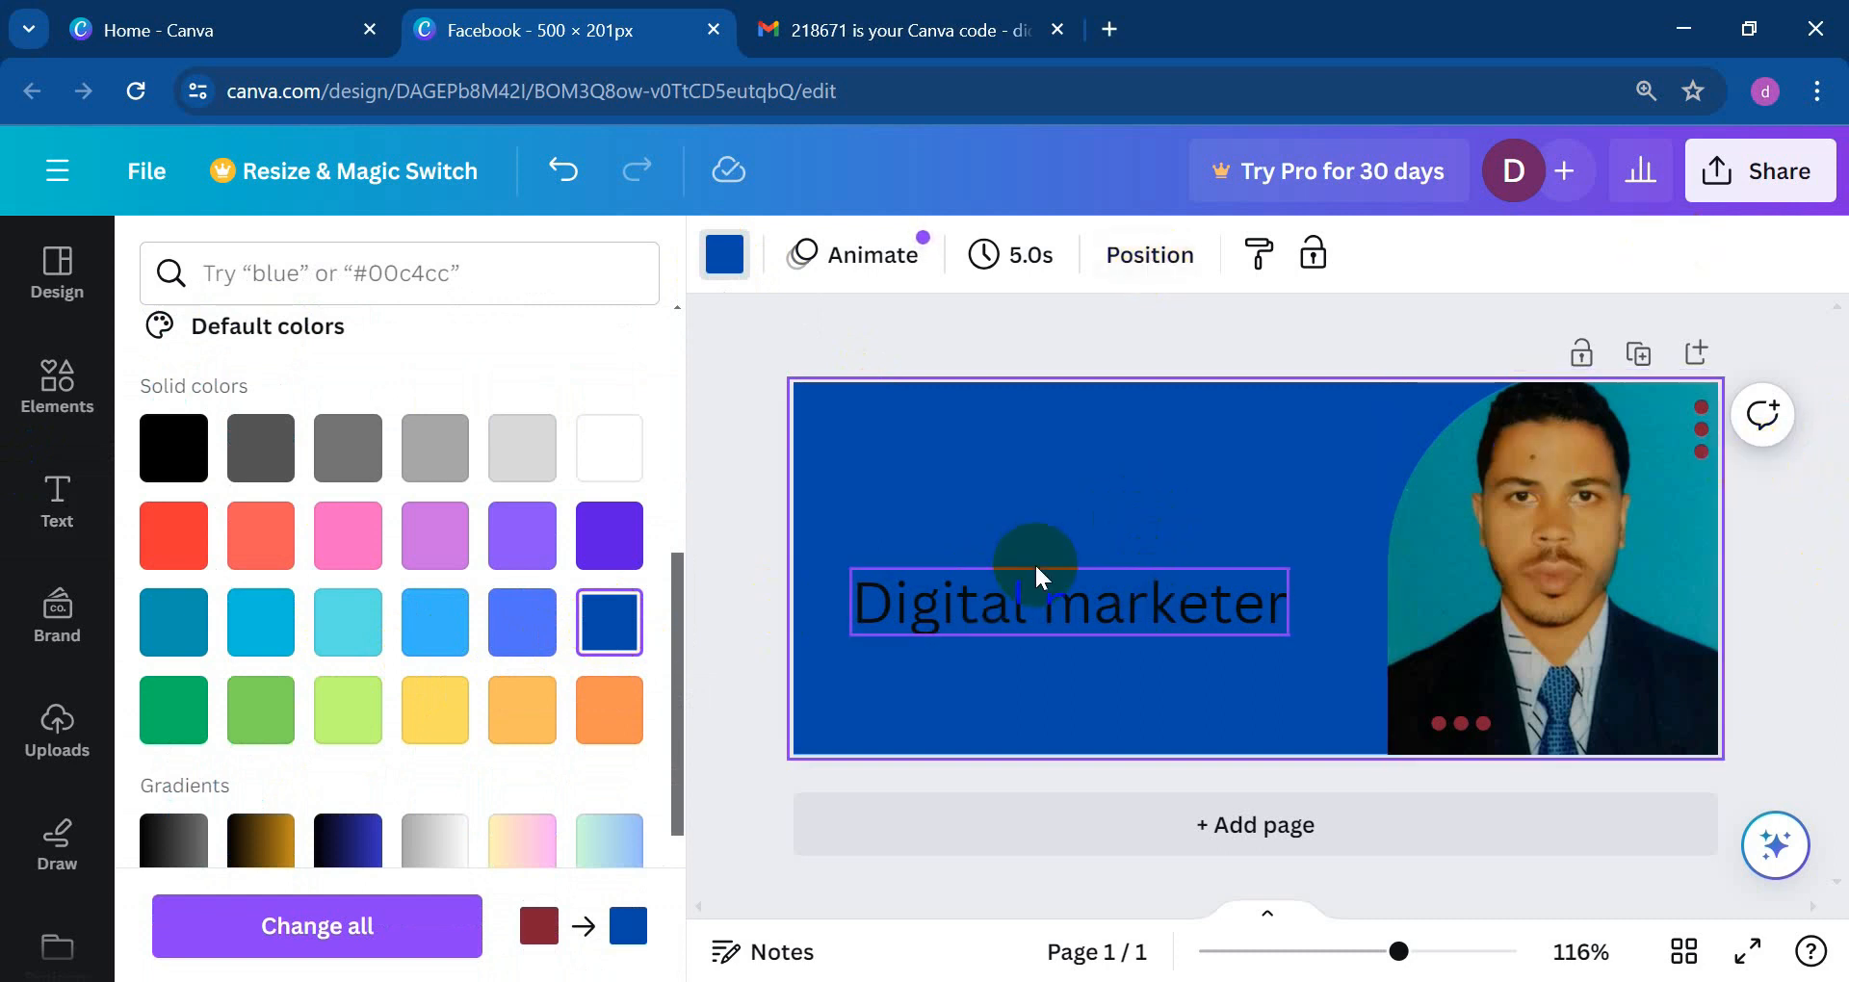
Step: Download the 500 × 201 px banner as a JPG file, Facebook.jpg
left_click(1750, 189)
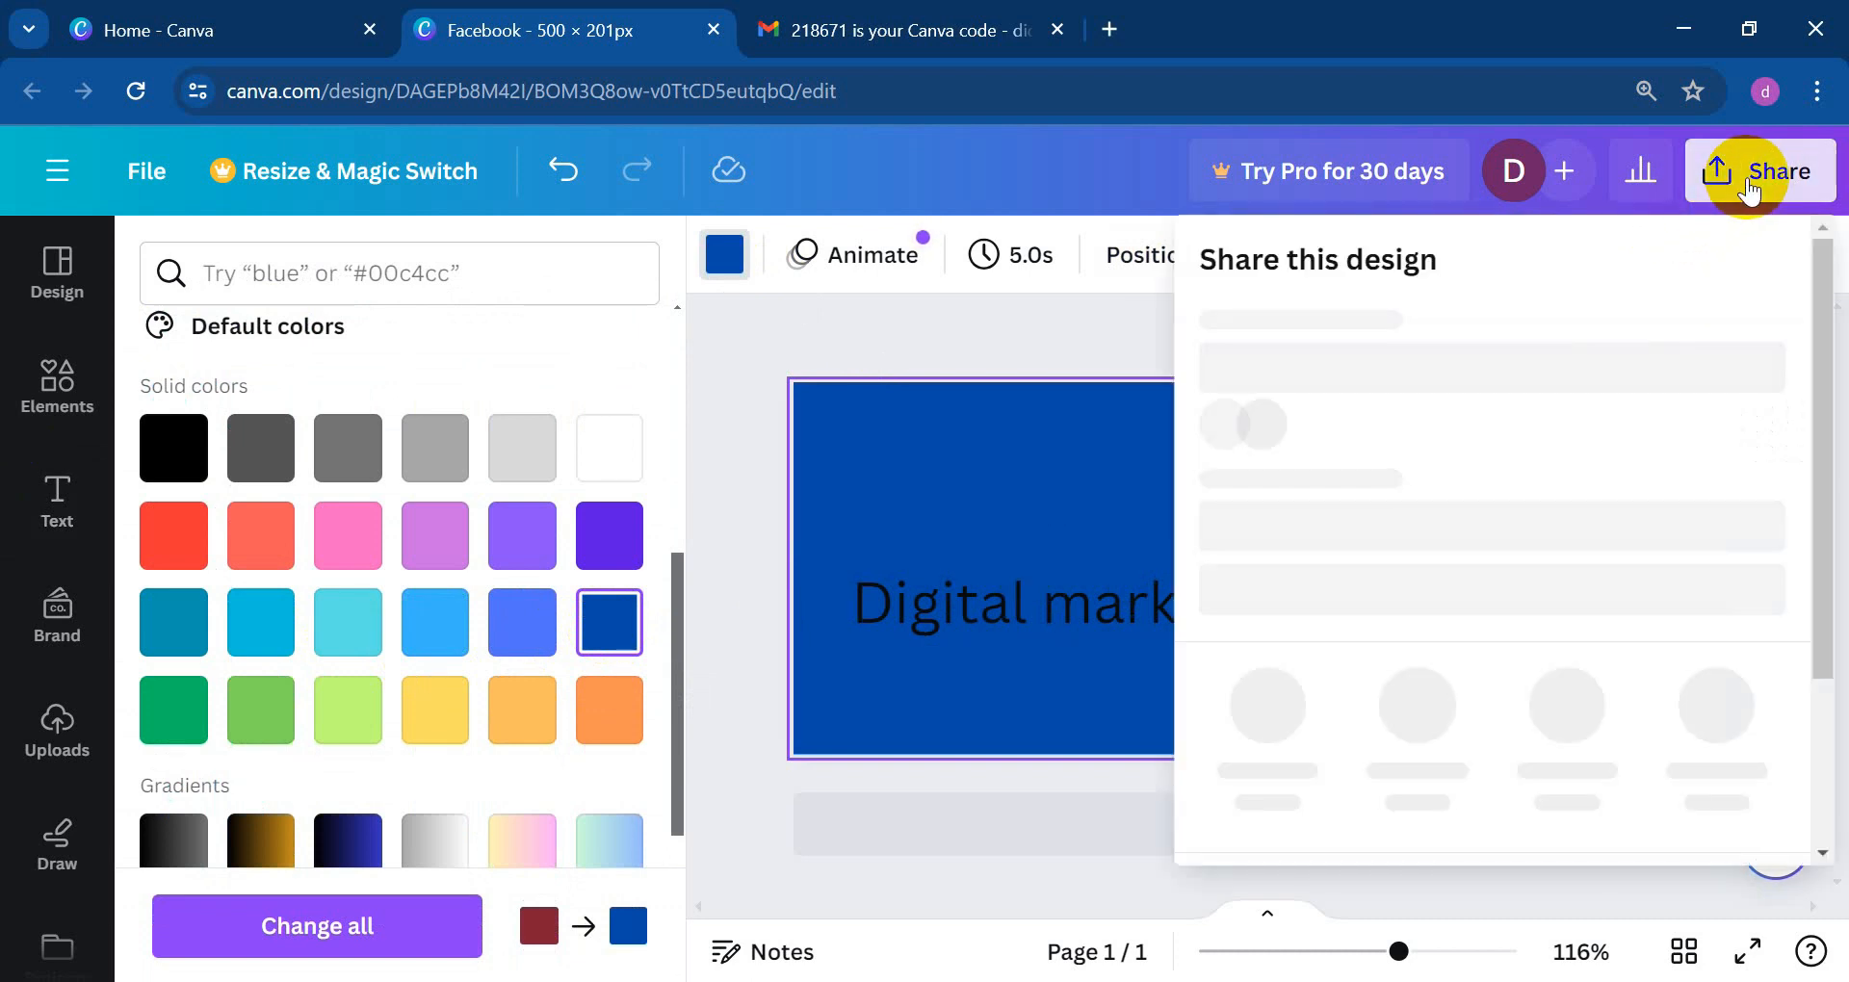
scroll(1476, 488, "down", 1)
scroll(1499, 488, "down", 3)
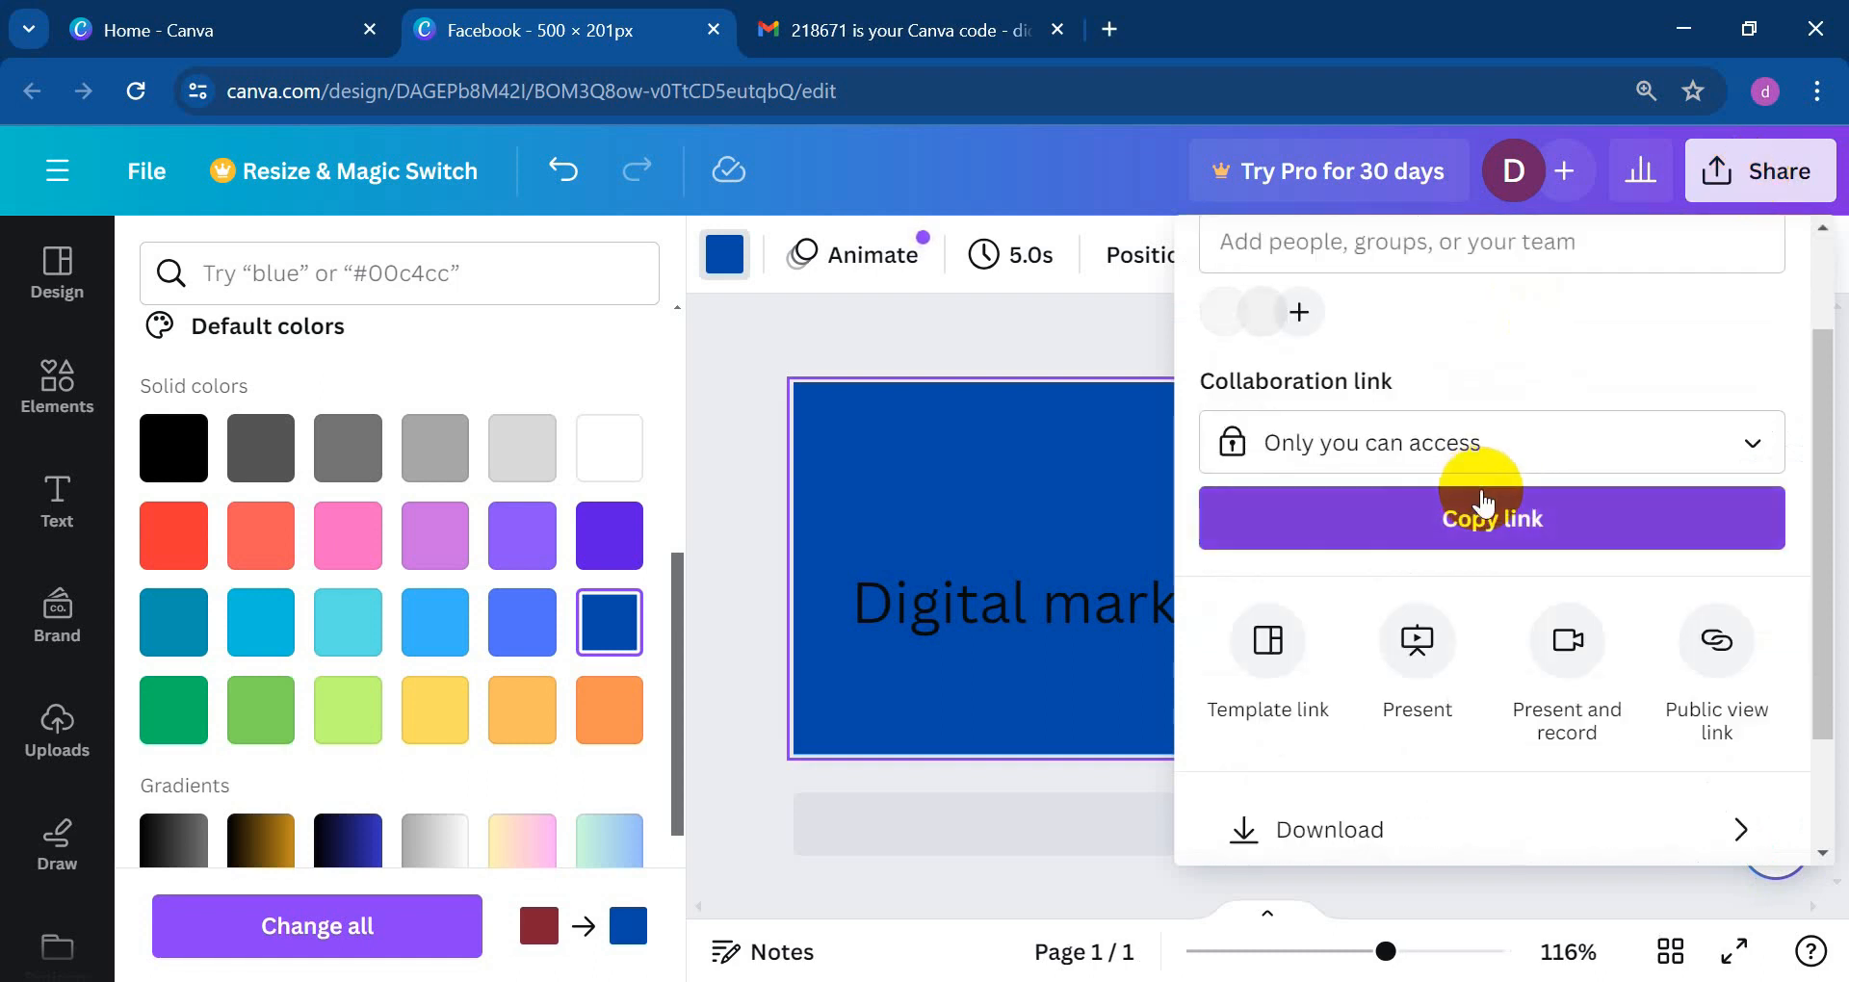
scroll(1519, 694, "up", 3)
scroll(1445, 621, "down", 3)
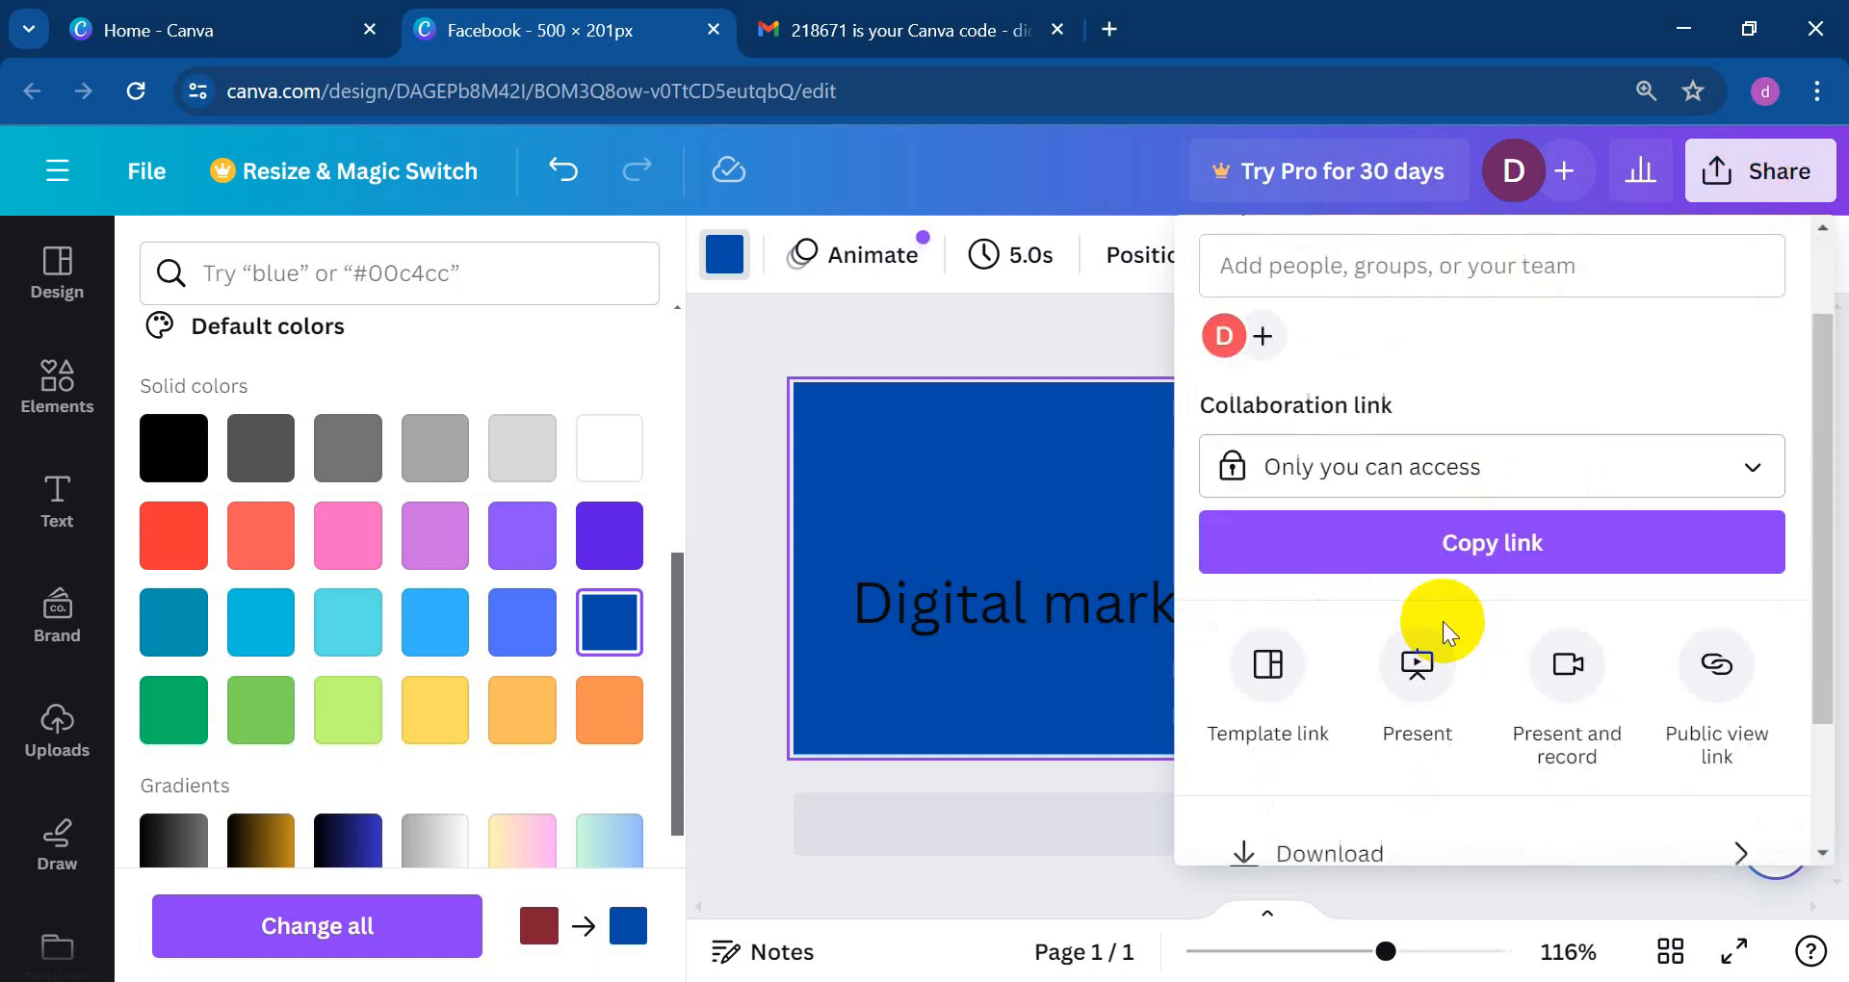
left_click(1379, 672)
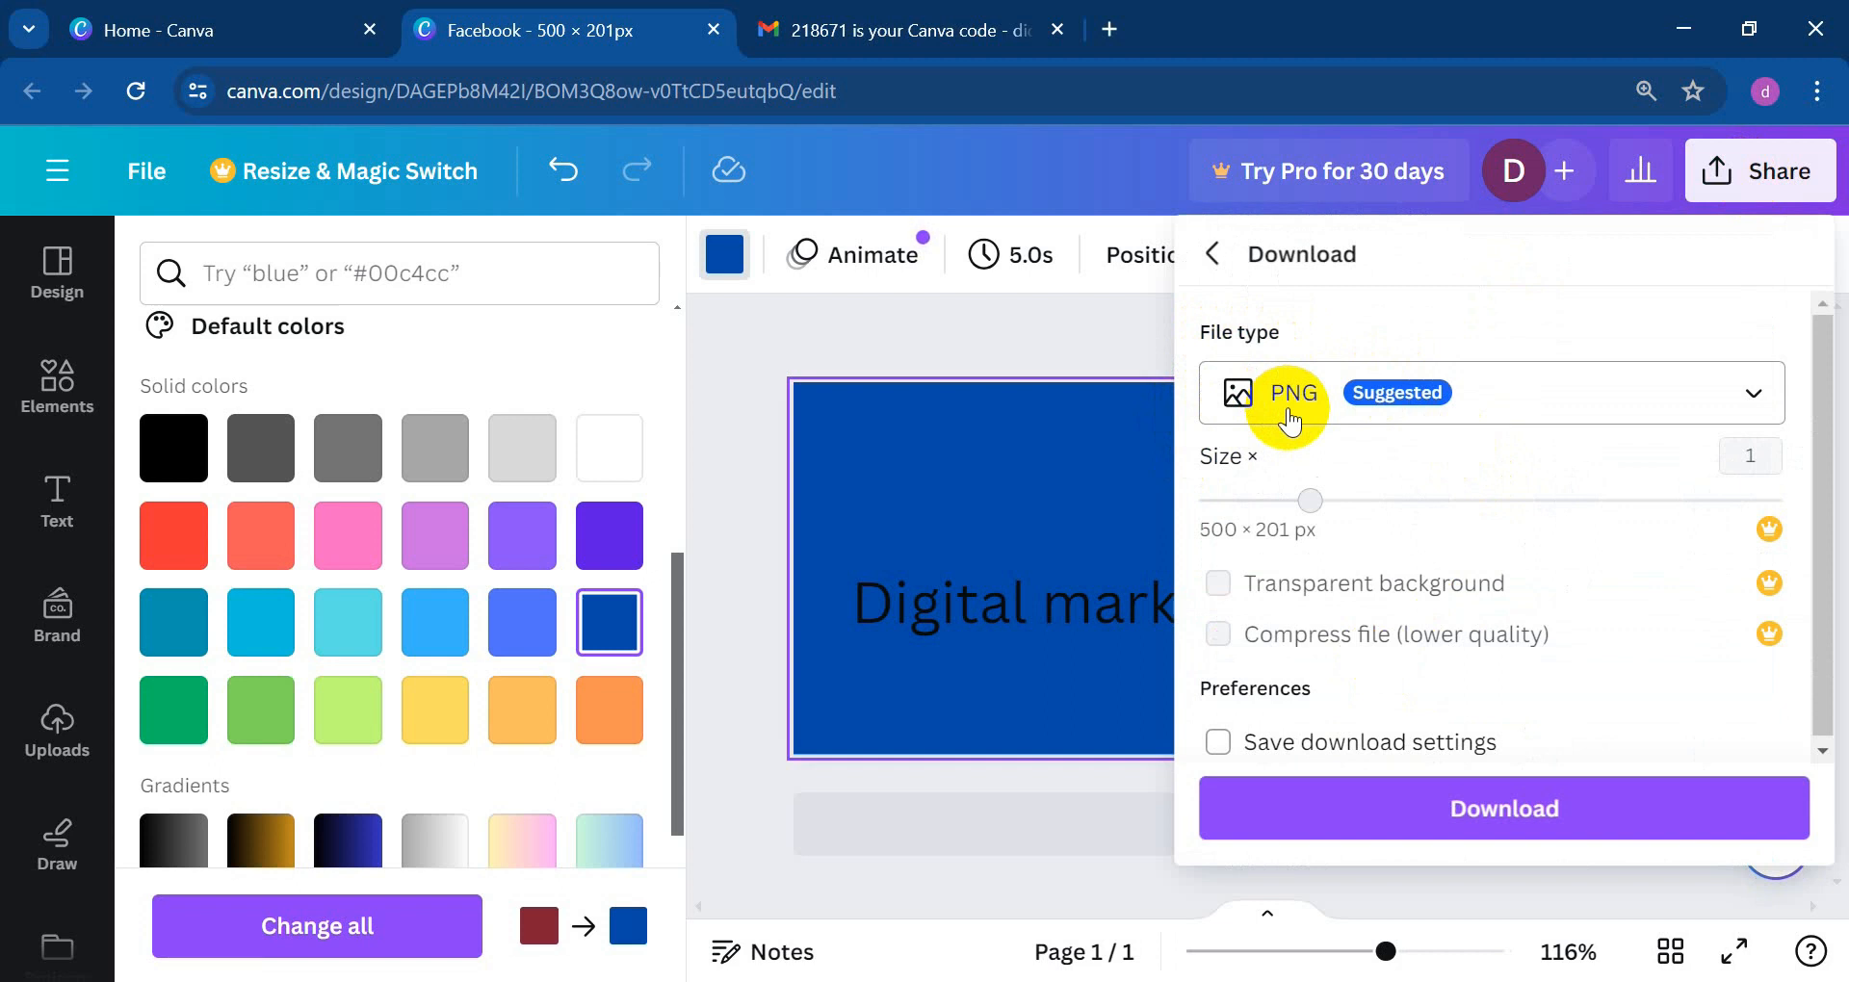
left_click(1753, 397)
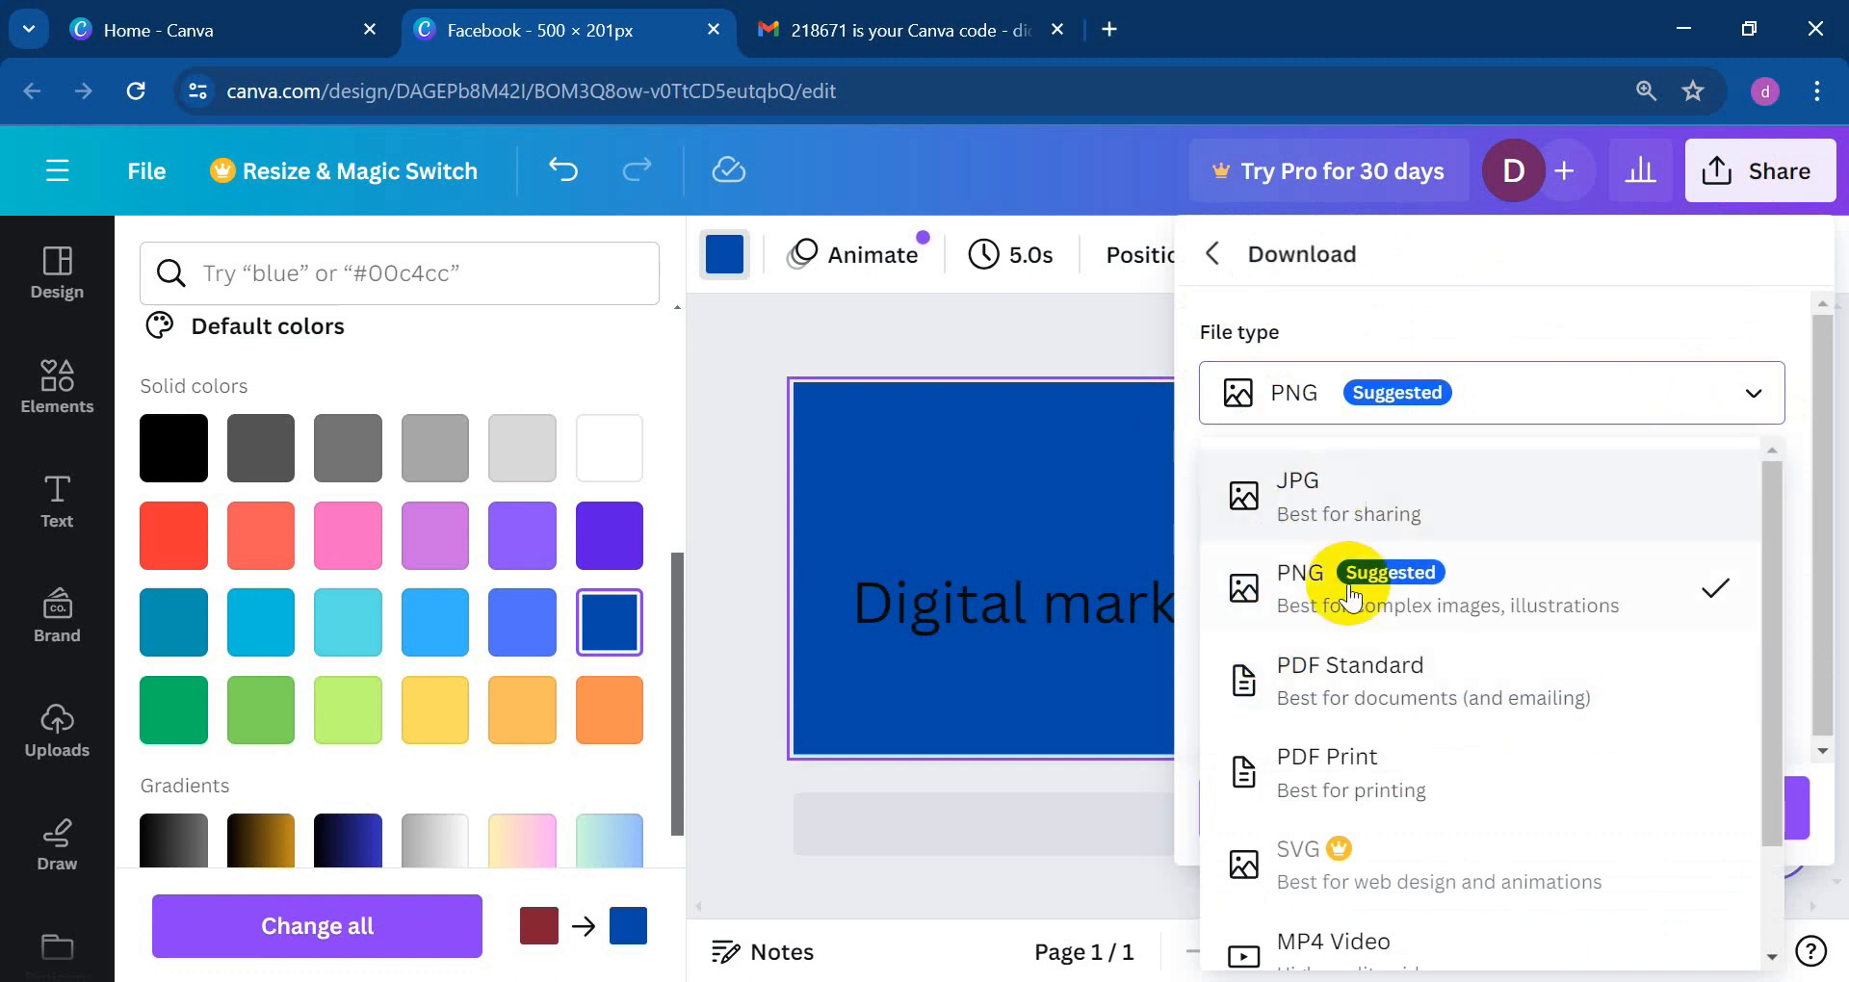
left_click(1319, 499)
scroll(1414, 569, "down", 1)
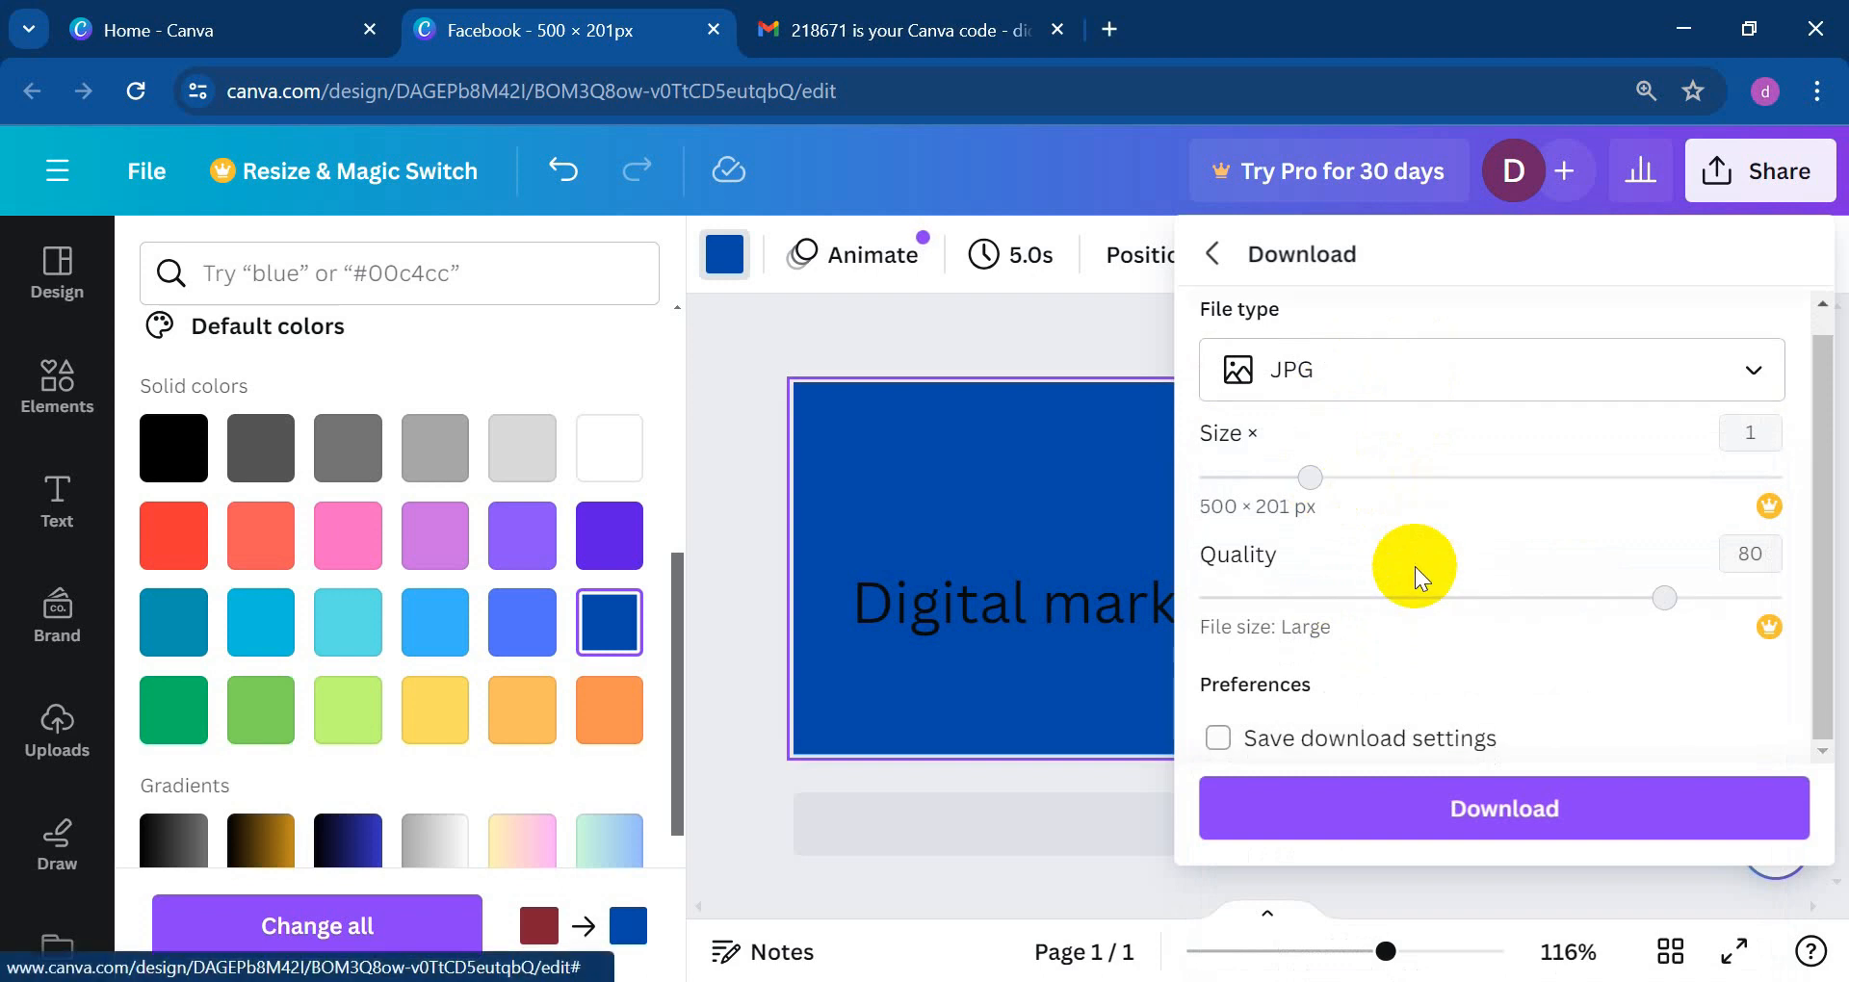
left_click(1495, 814)
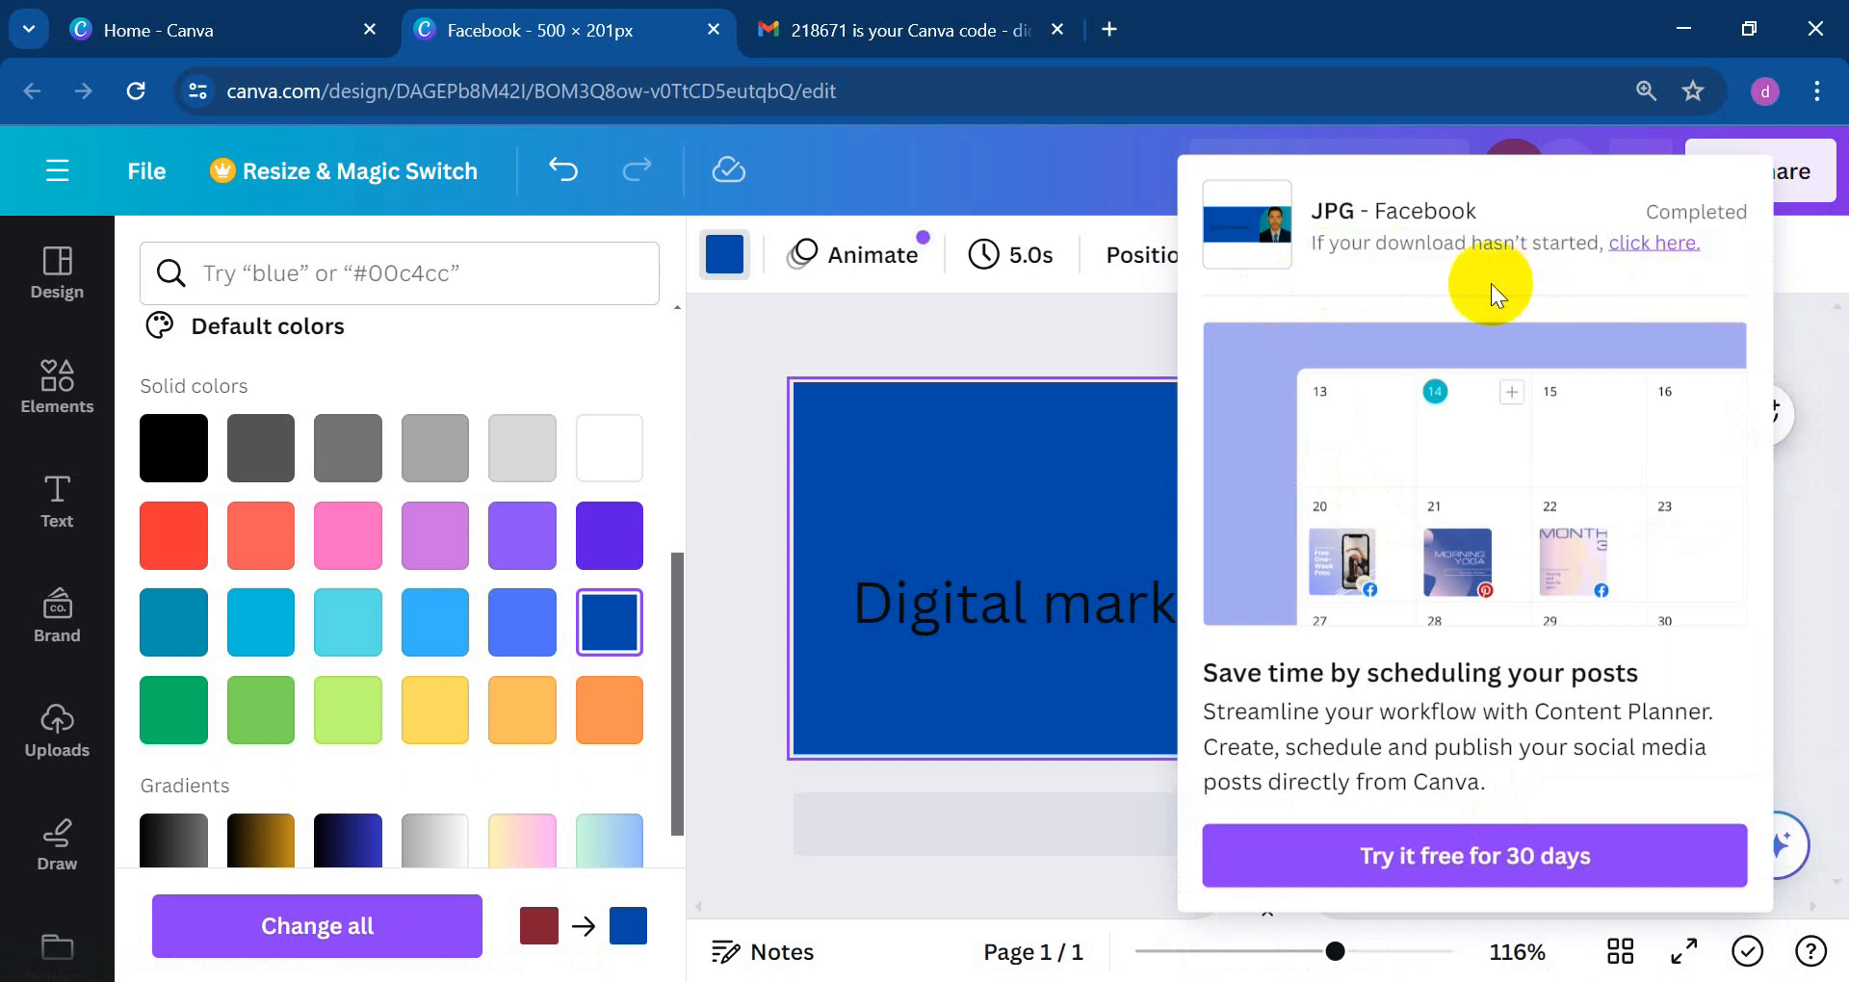
left_click(1038, 302)
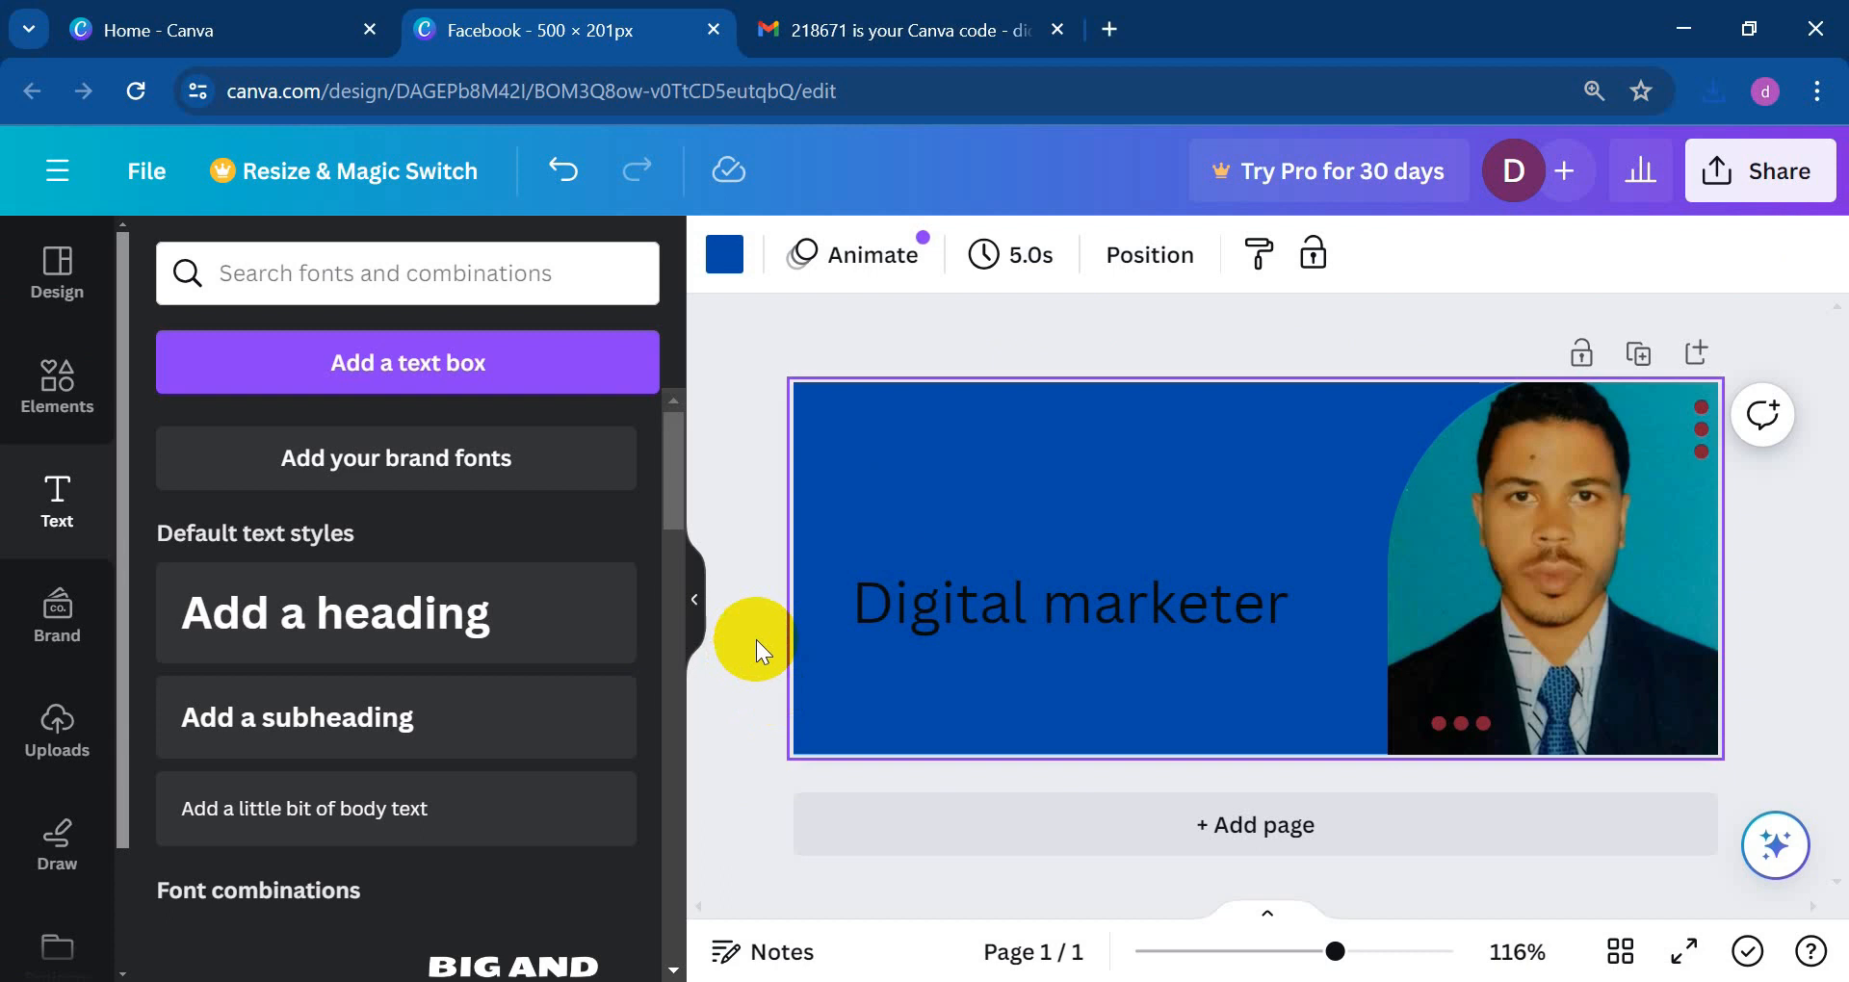
Step: From the Canva home tab, search for CV and start a new blank A4 resume design
left_click(260, 31)
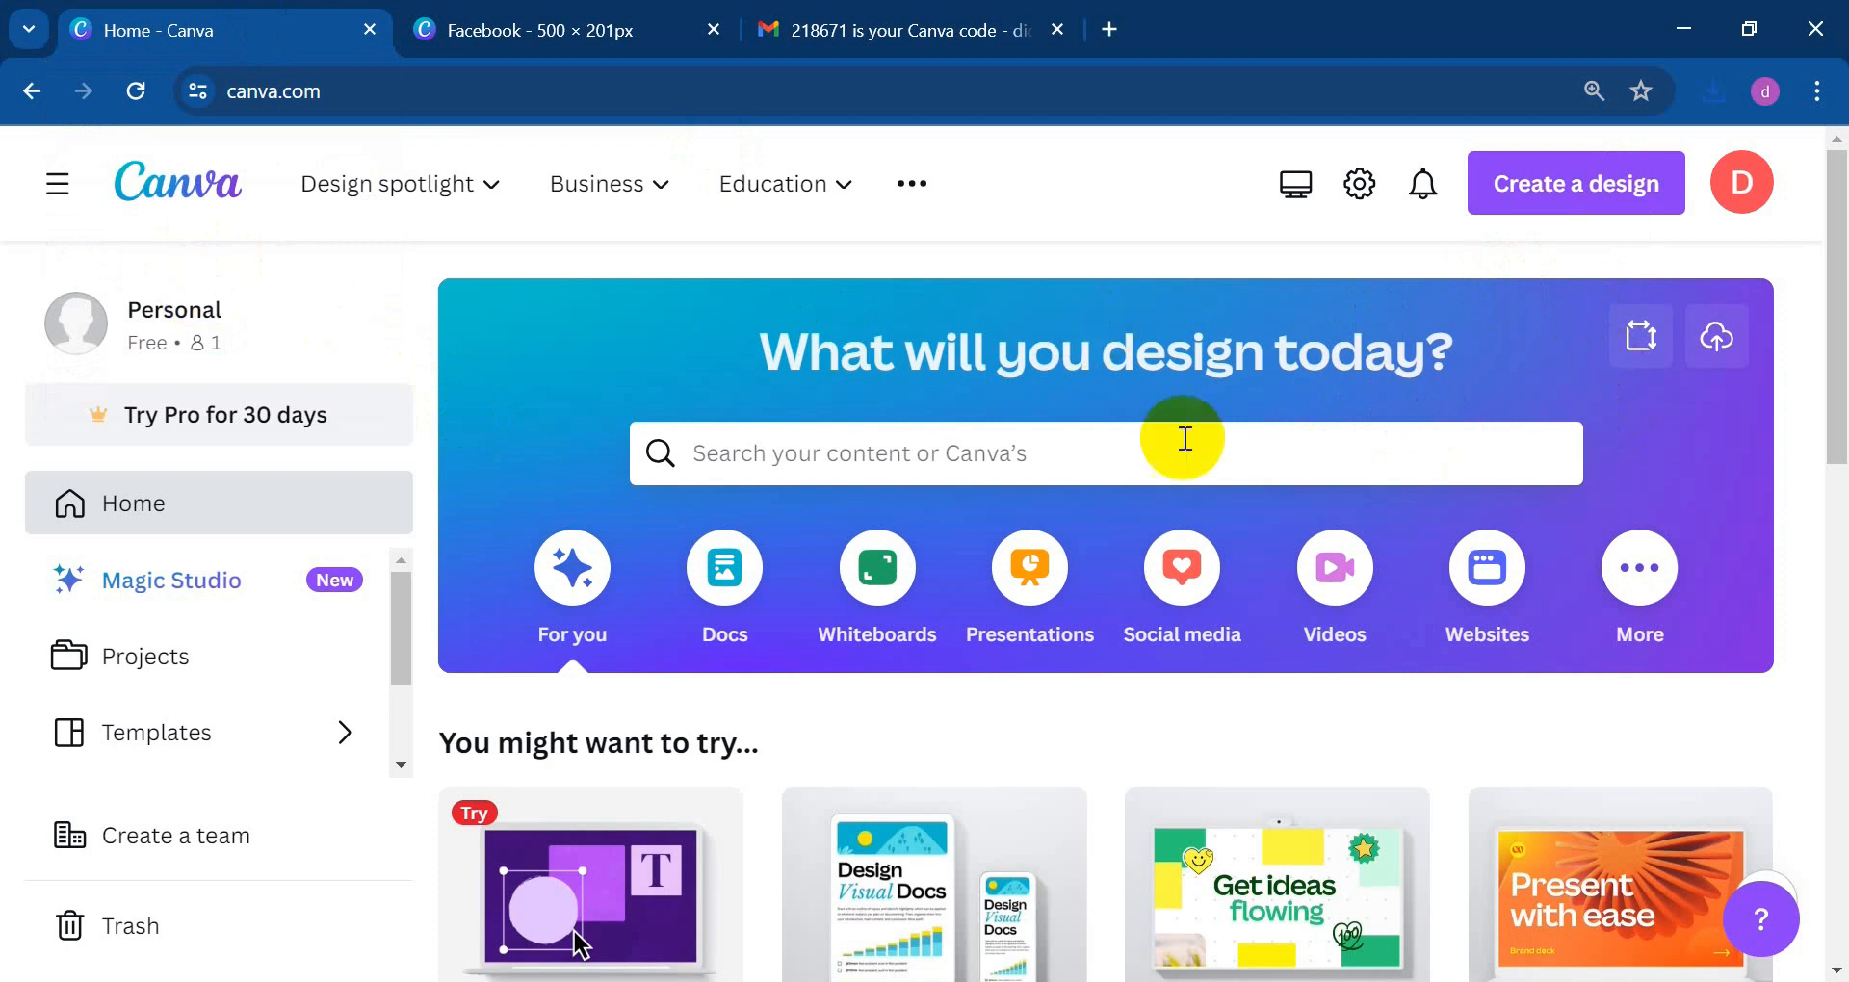
left_click(814, 462)
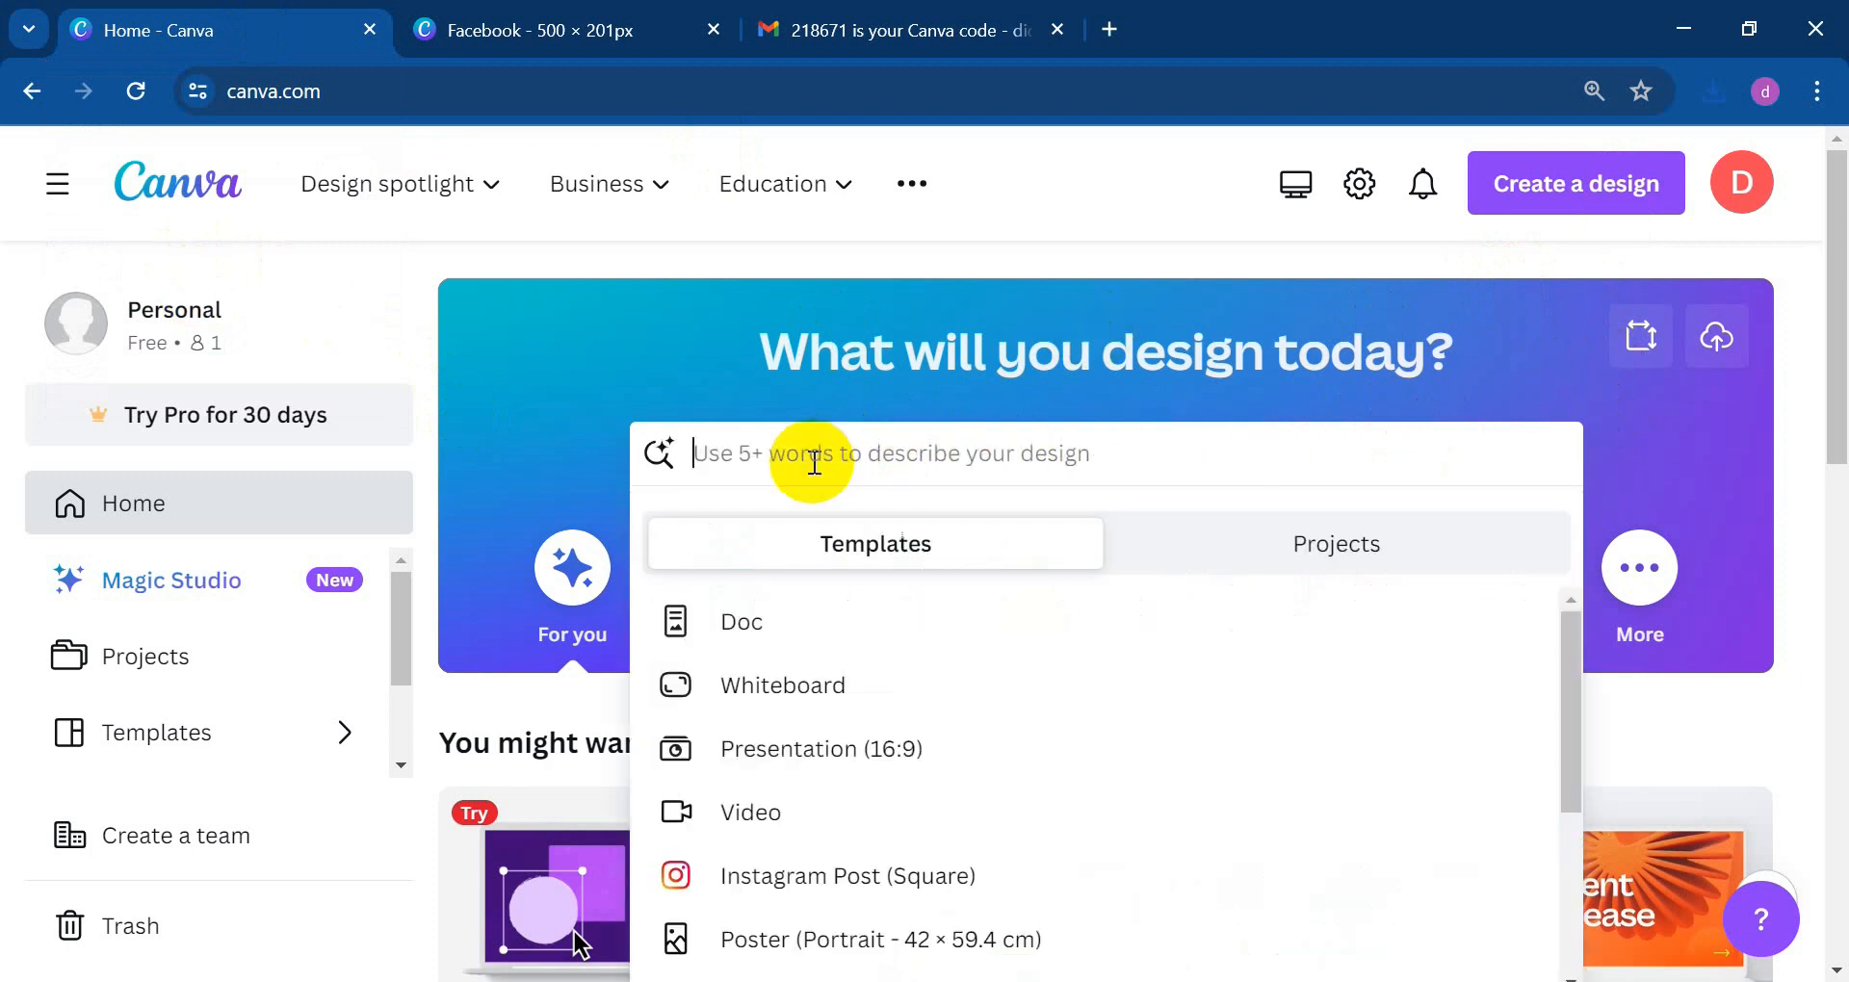
left_click(1533, 183)
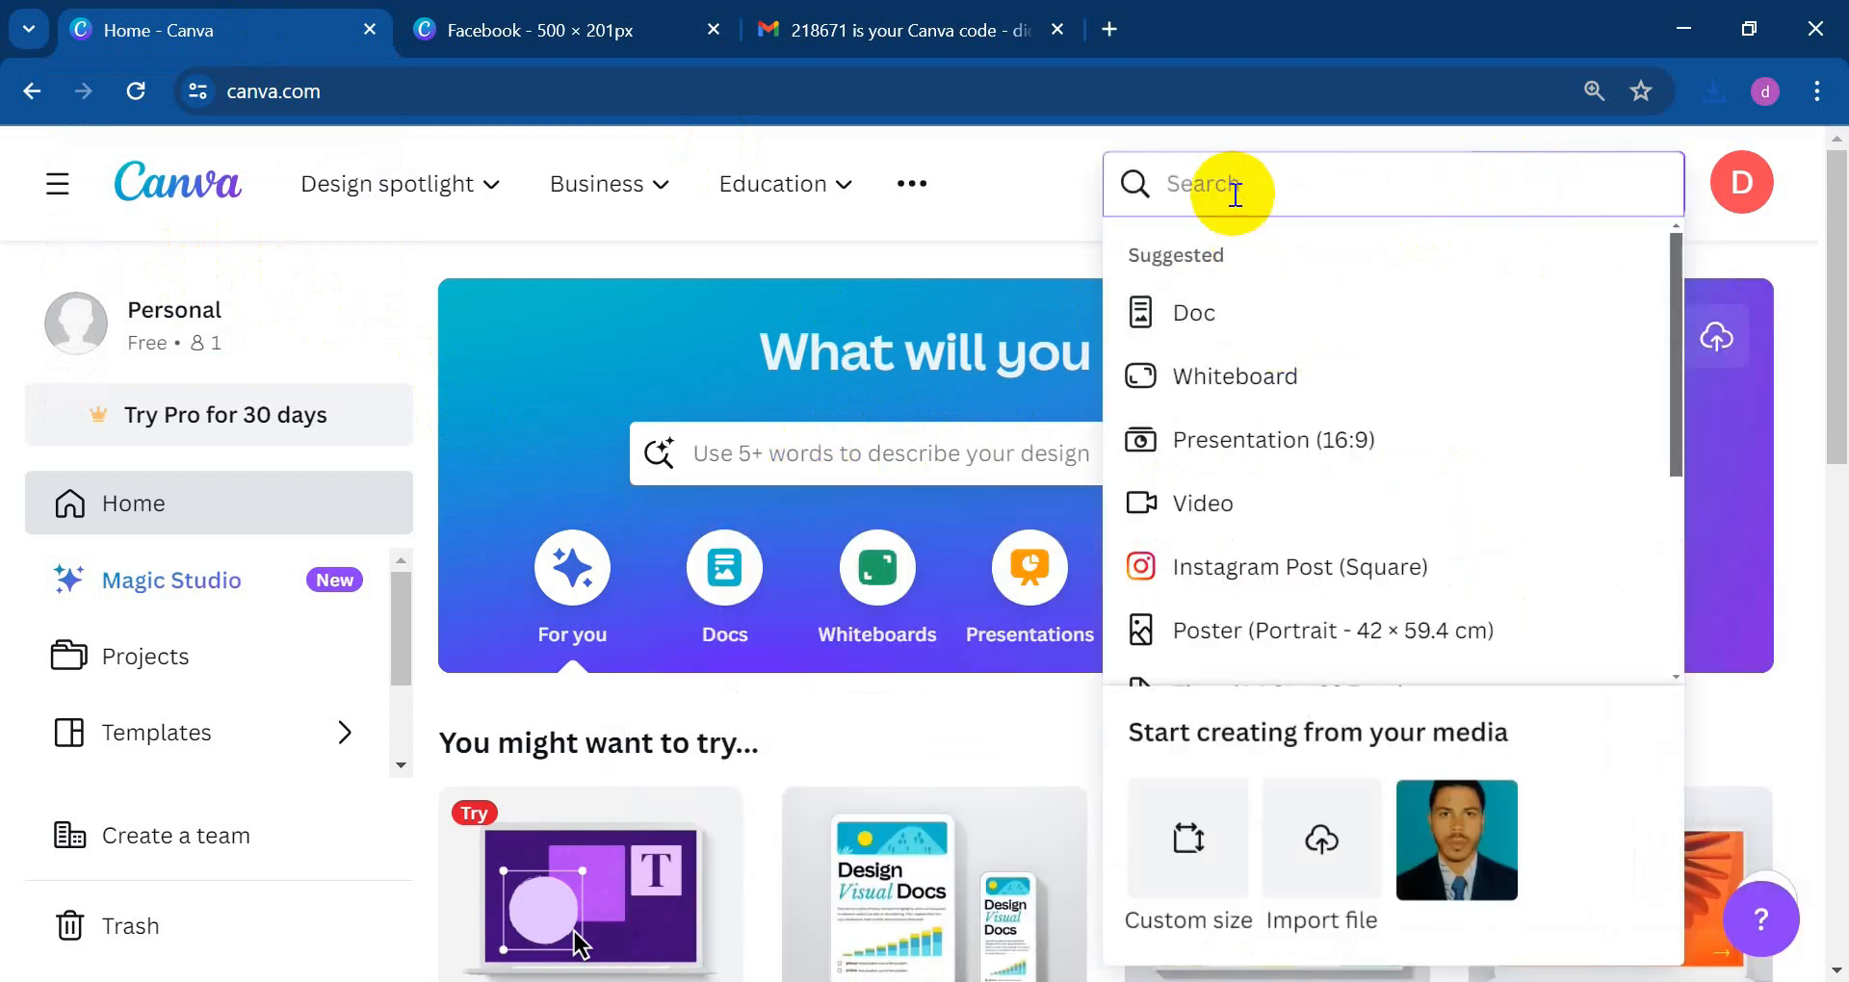
type("cv")
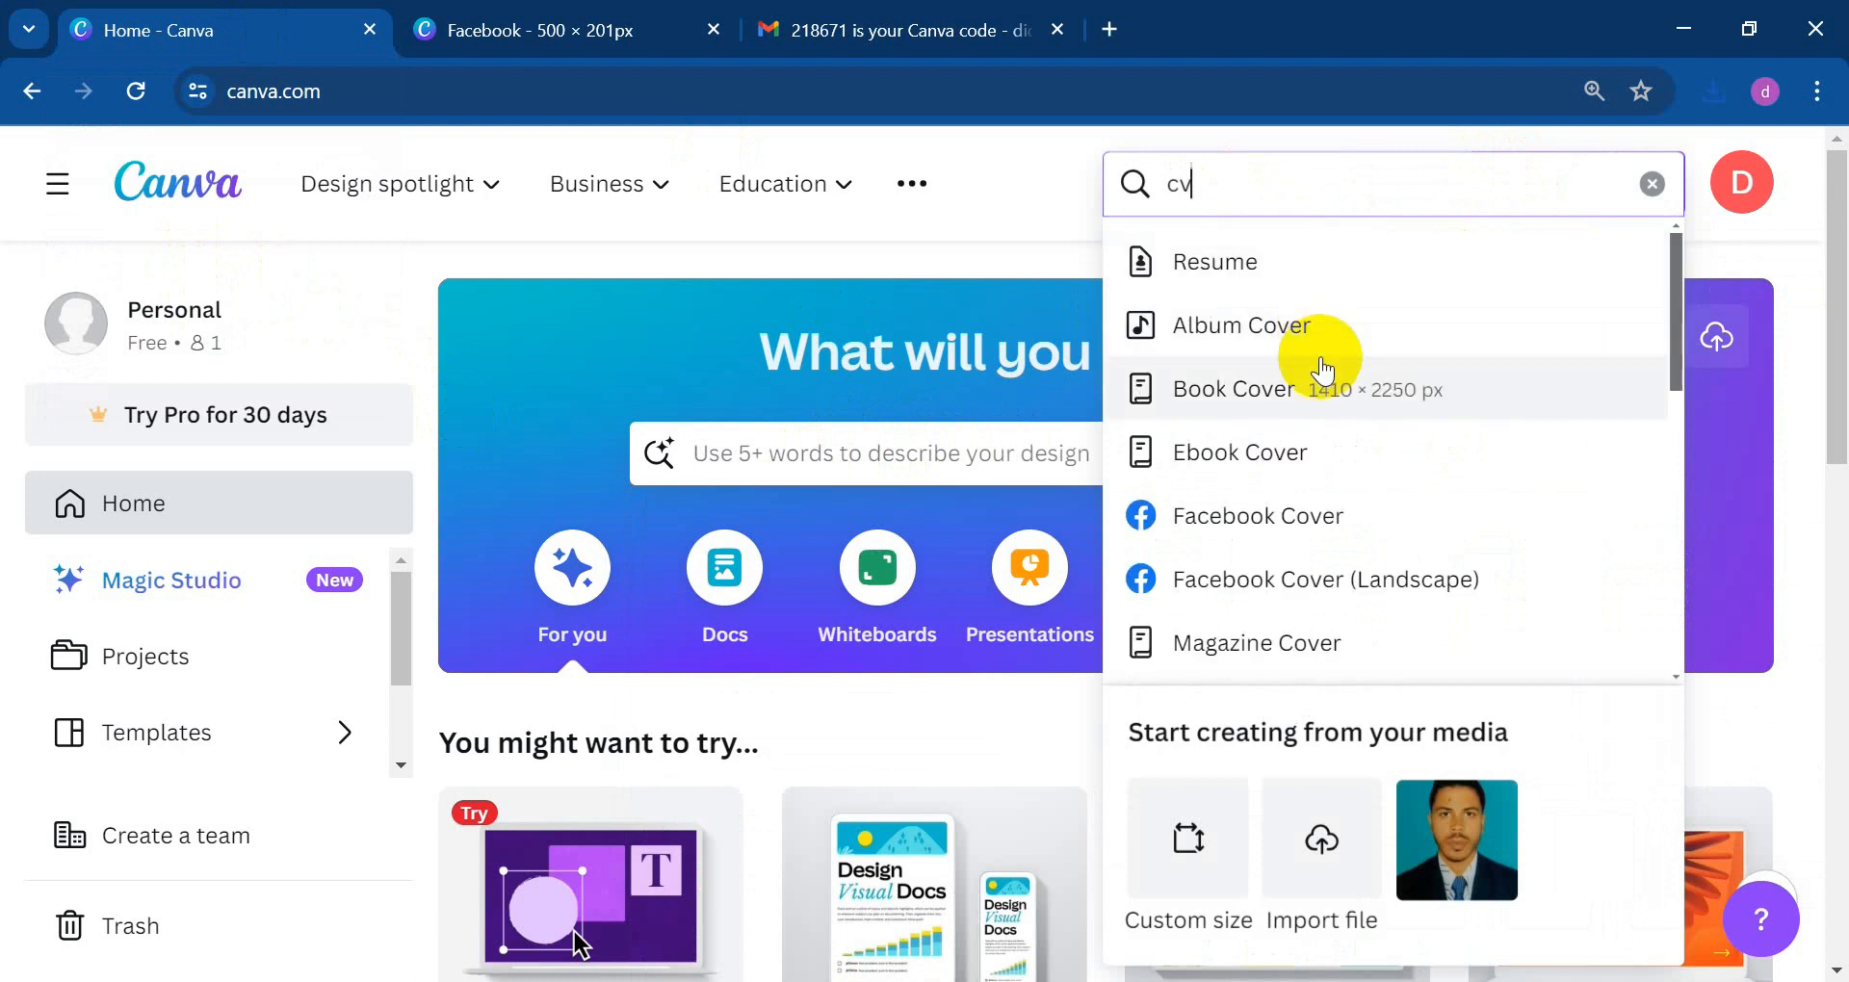
left_click(1233, 262)
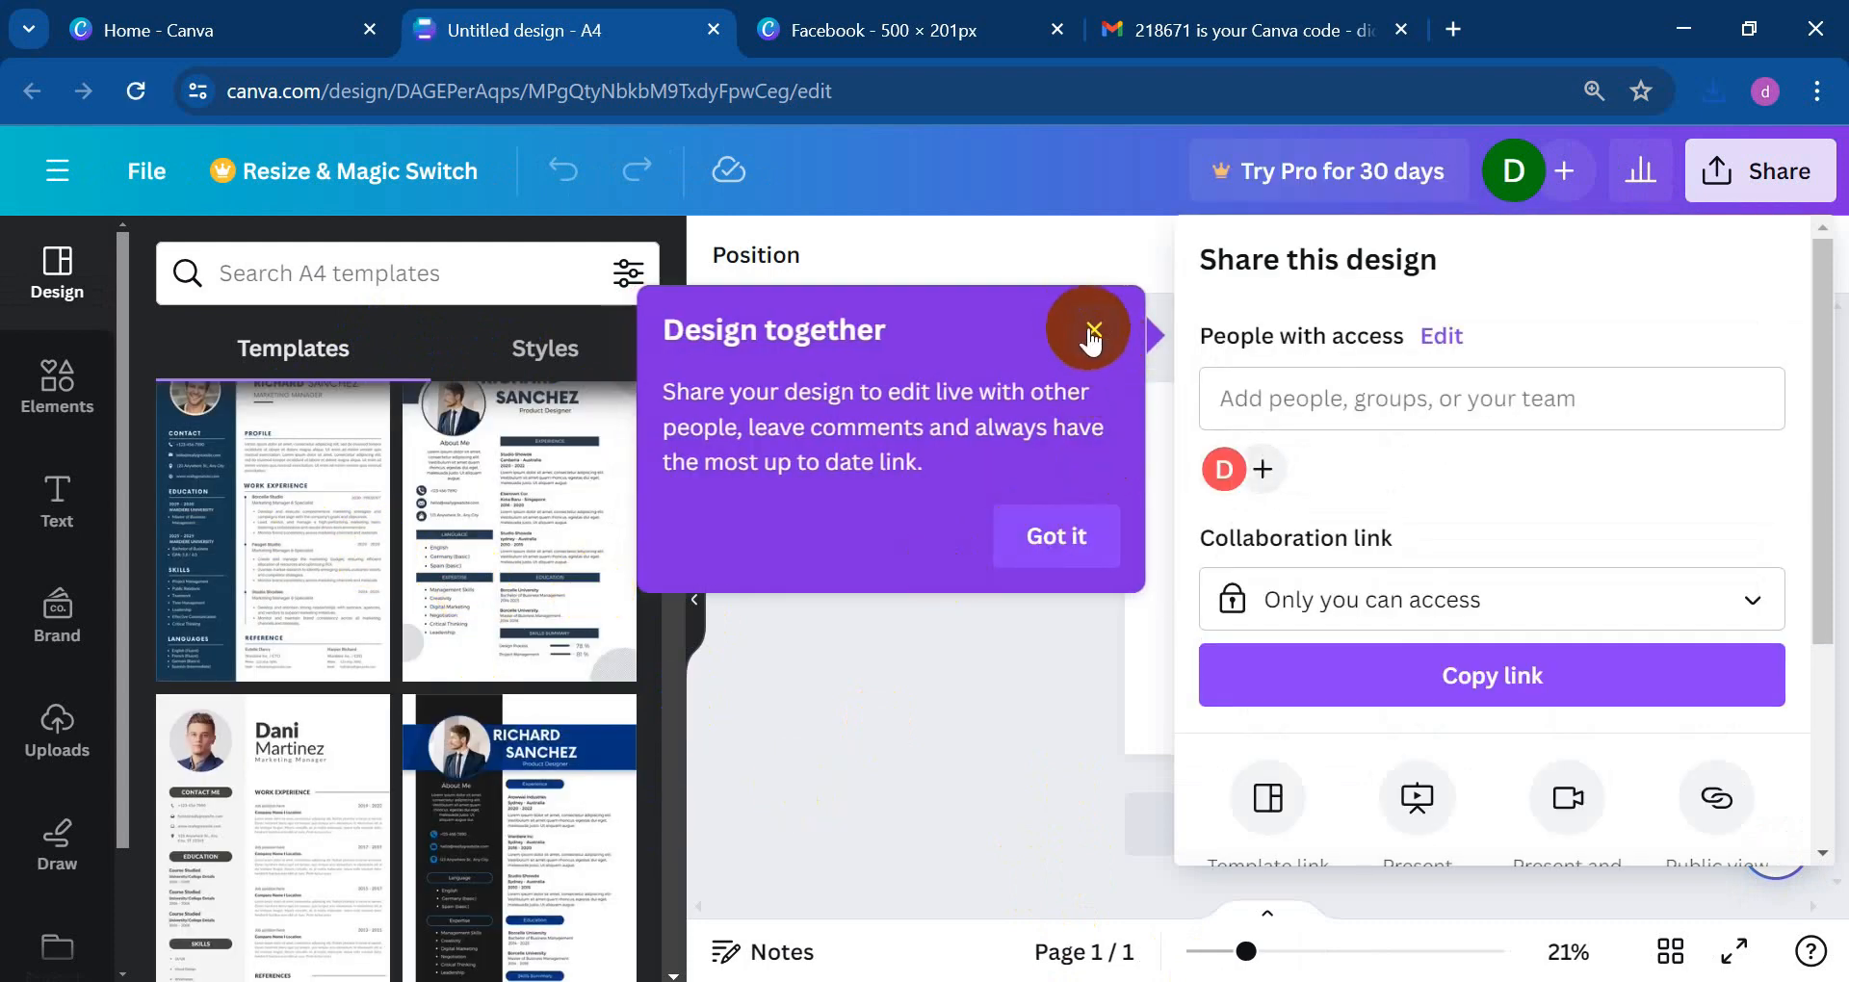
Step: Apply the Blue Simple Professional CV Resume template to the blank A4 page
left_click(1093, 333)
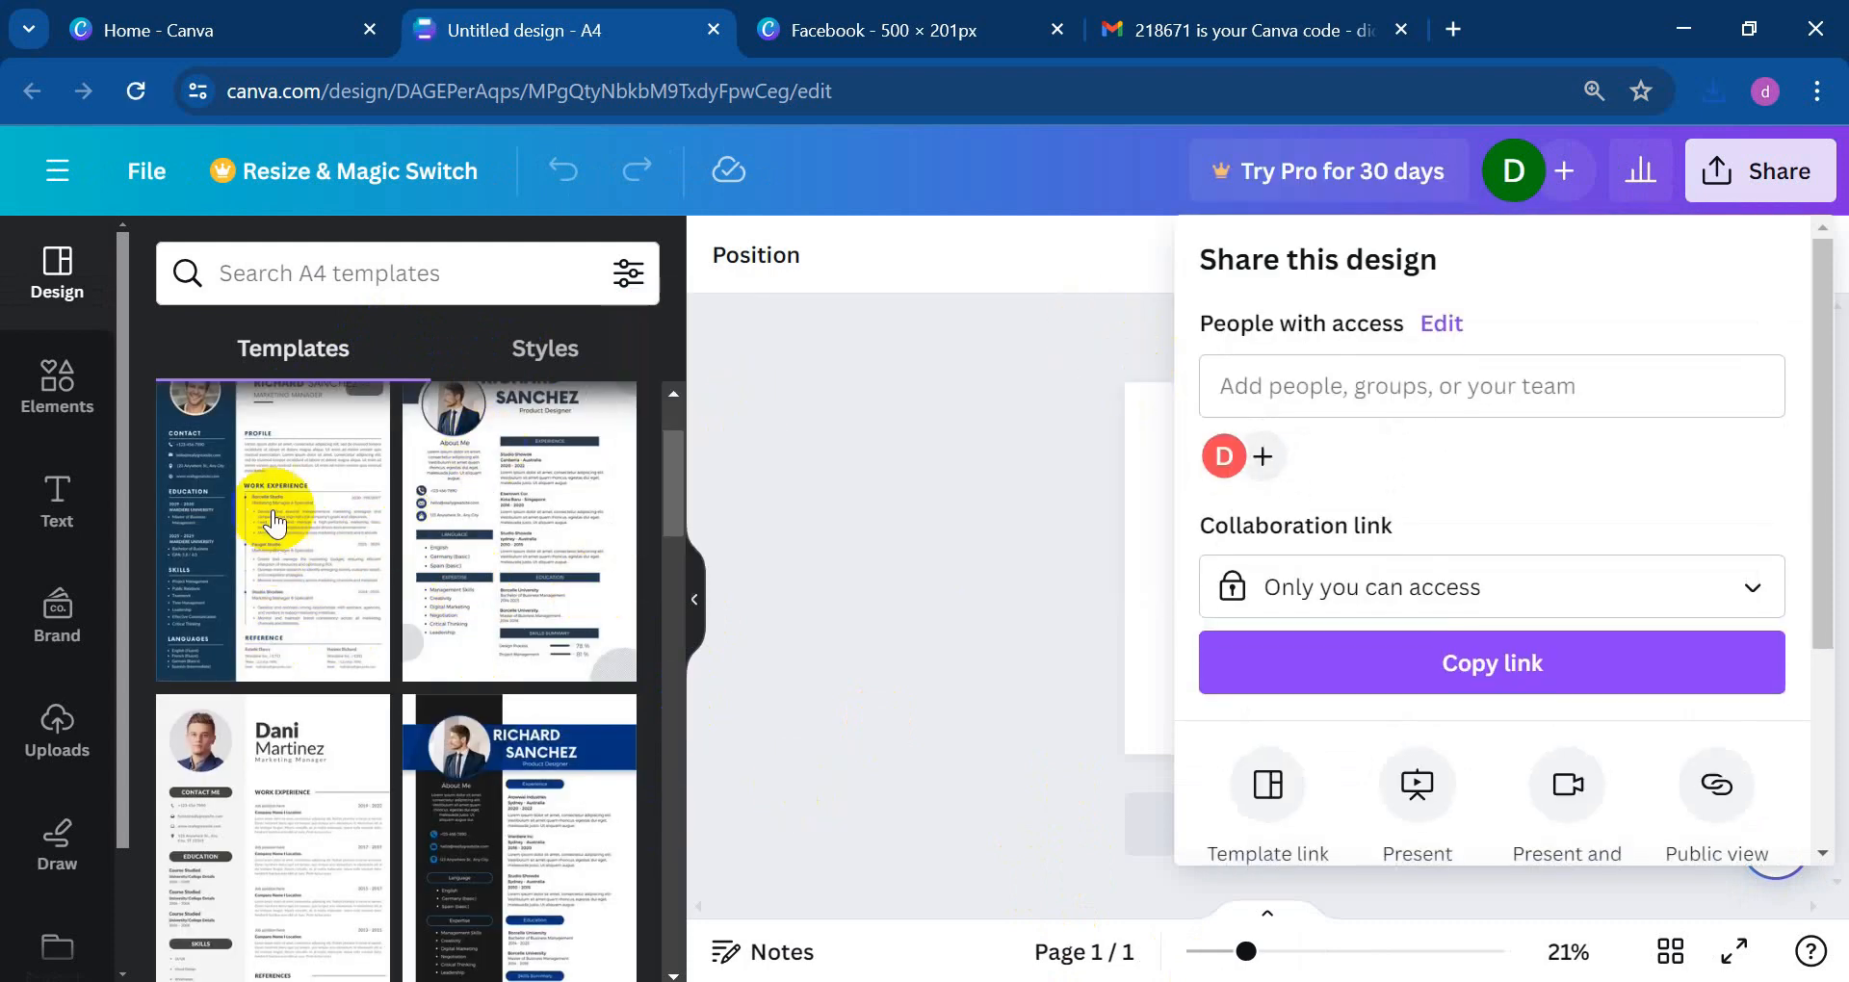
scroll(278, 501, "down", 7)
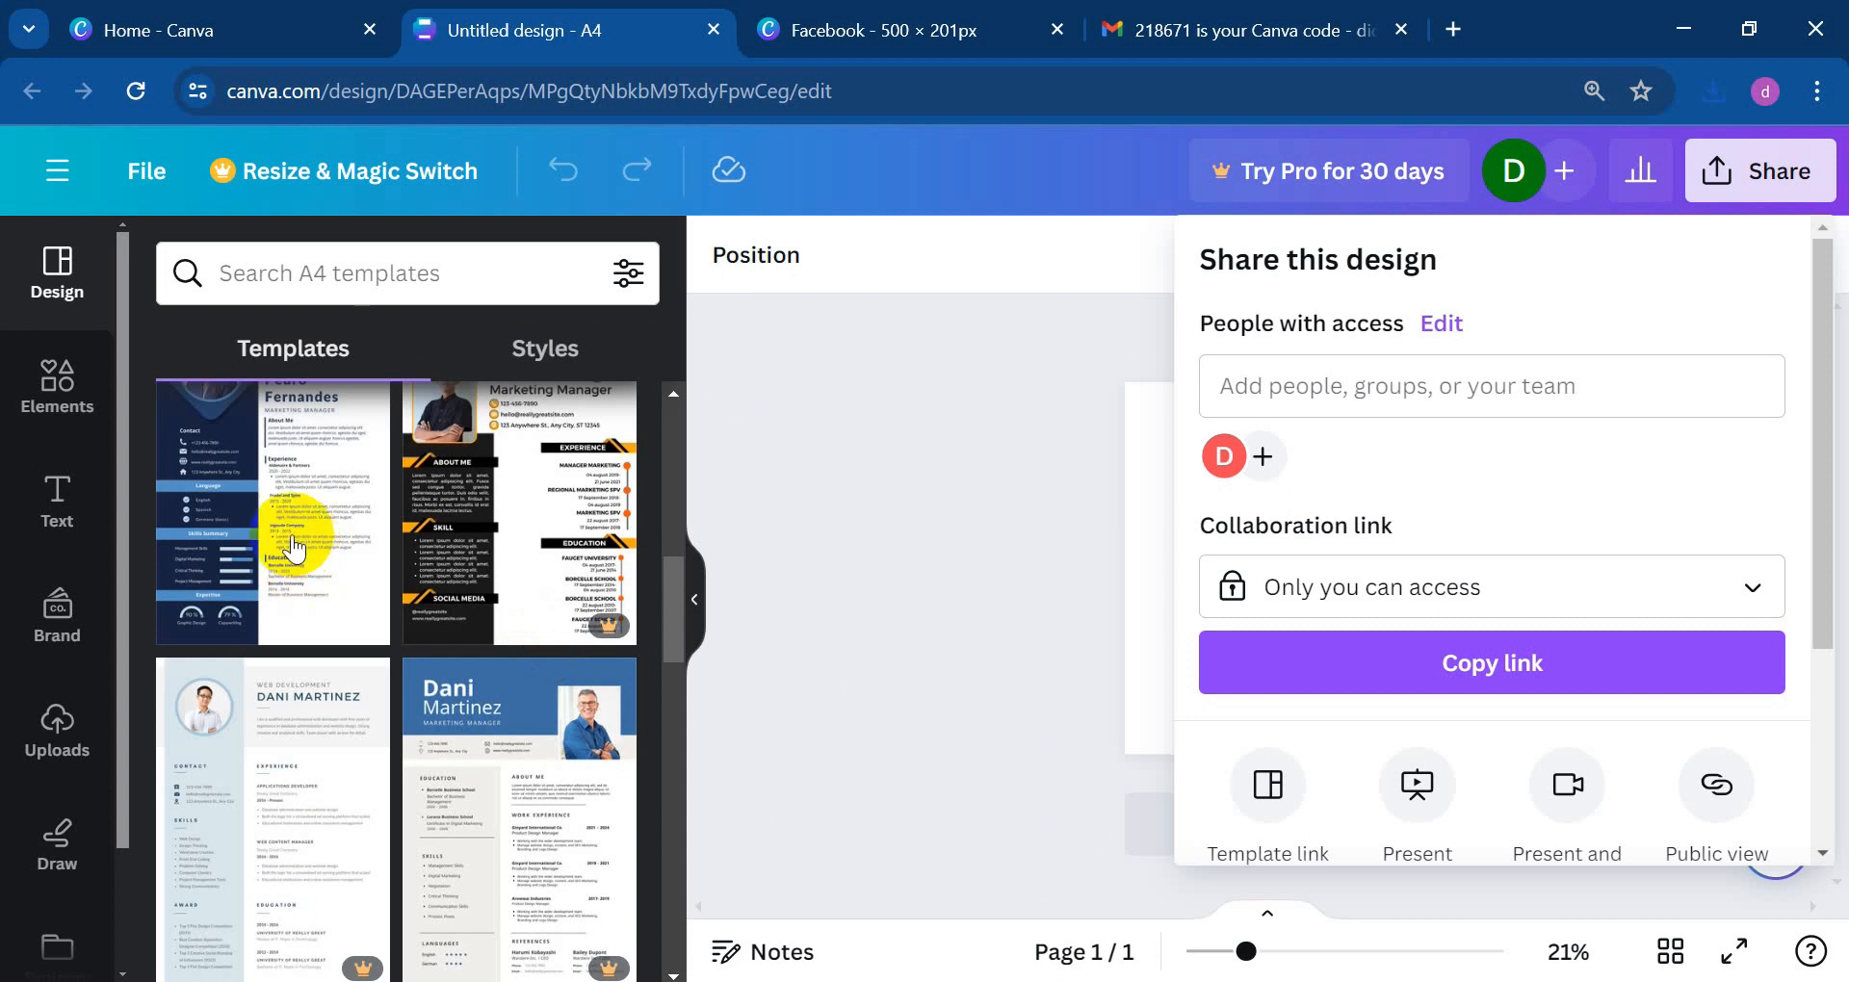
scroll(288, 491, "up", 2)
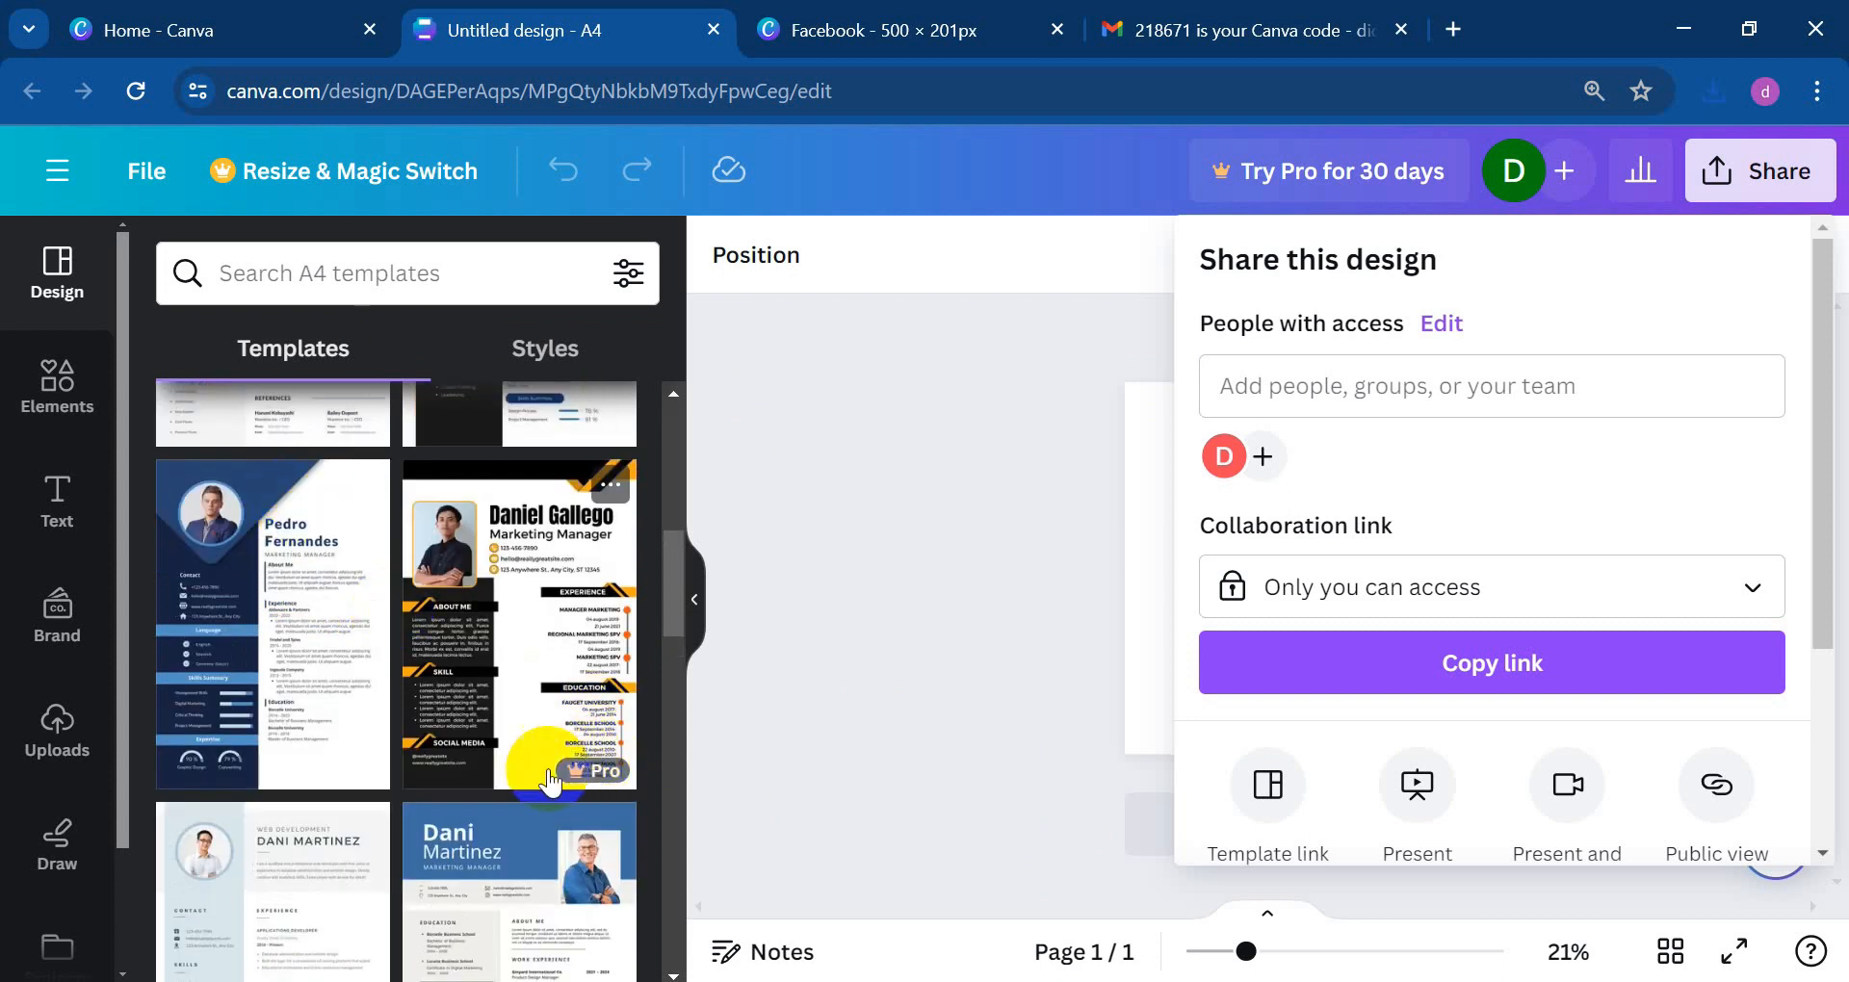
scroll(363, 568, "up", 5)
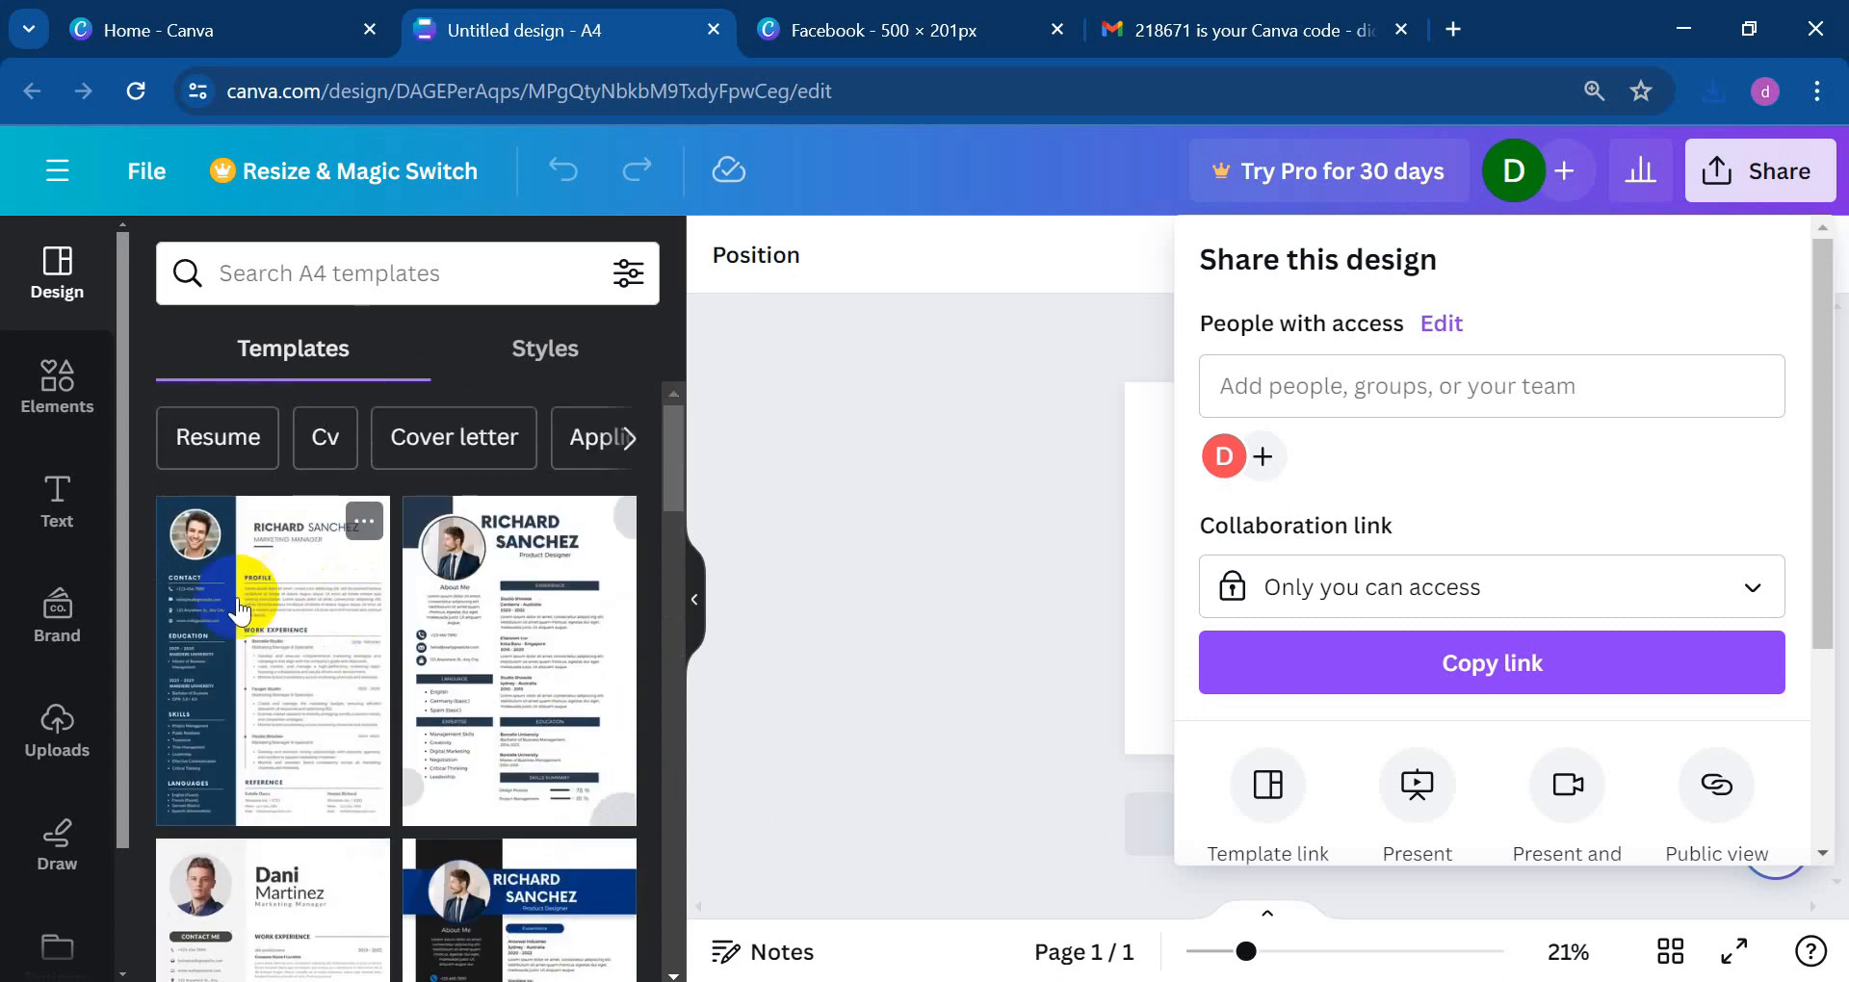
left_click(239, 636)
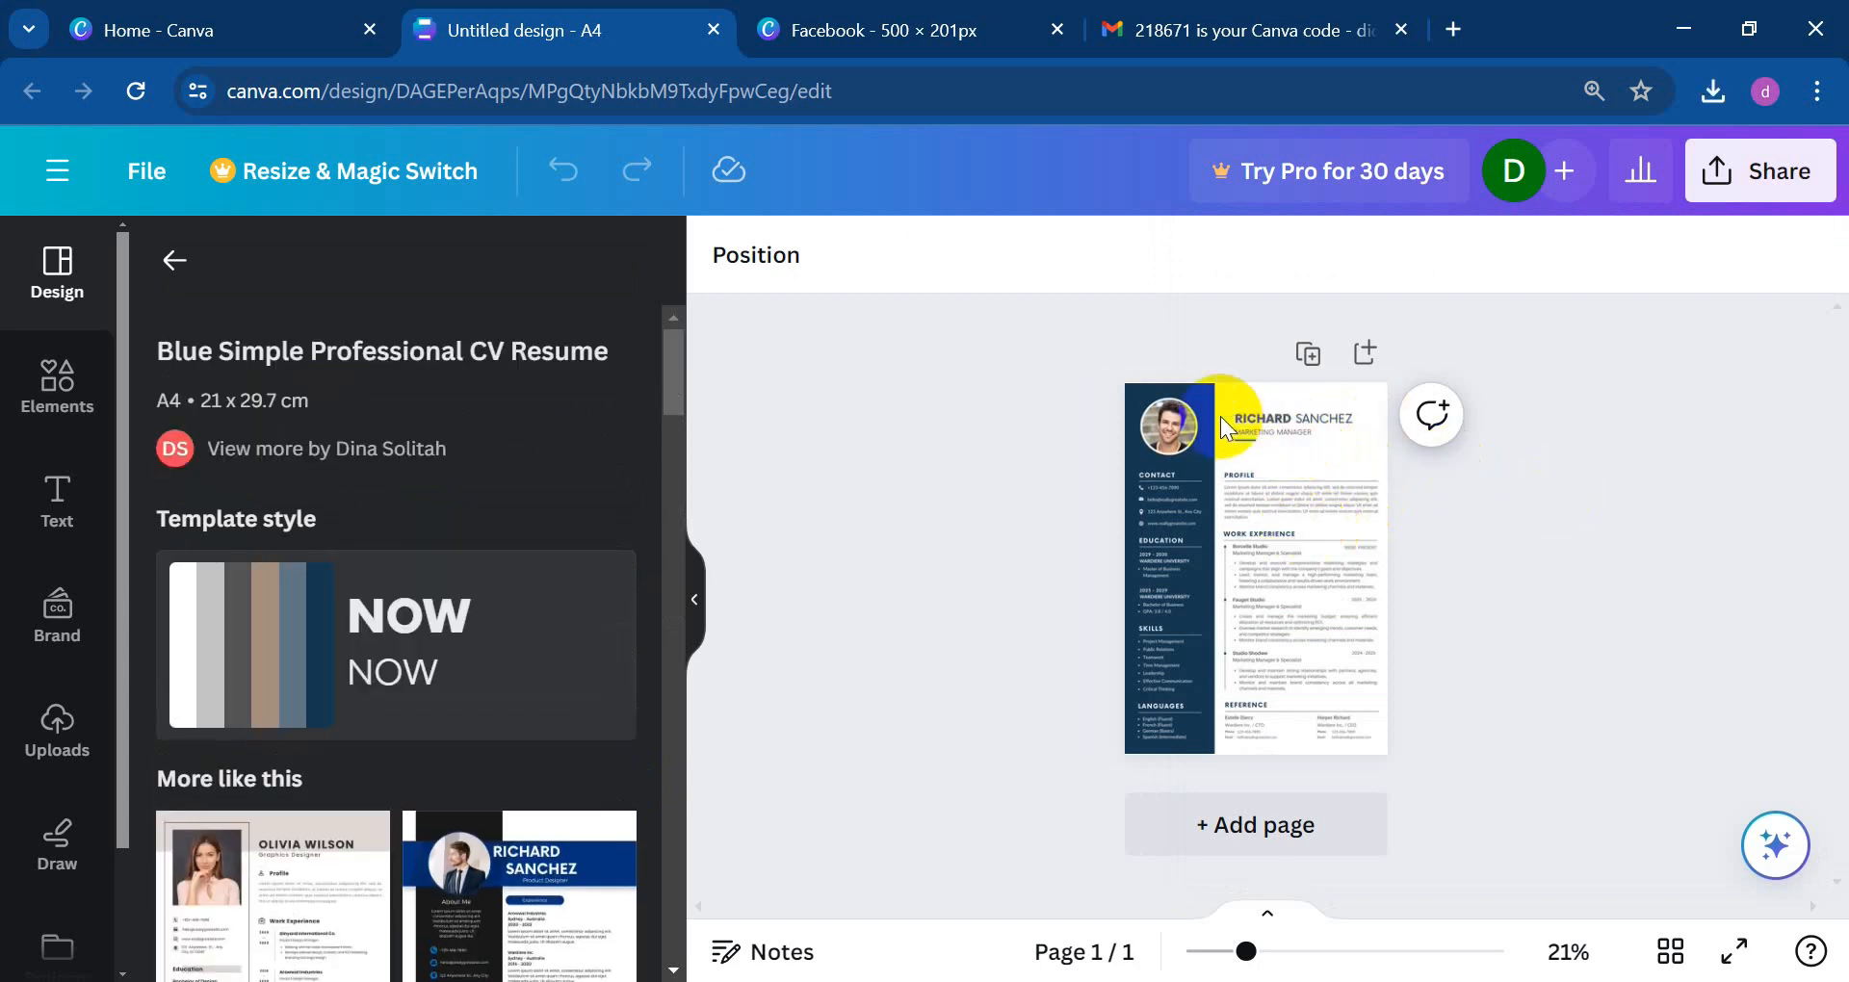
left_click(1162, 434)
Step: Swap the template's sample portrait for the uploaded headshot inside the round profile frame
left_click(1169, 436)
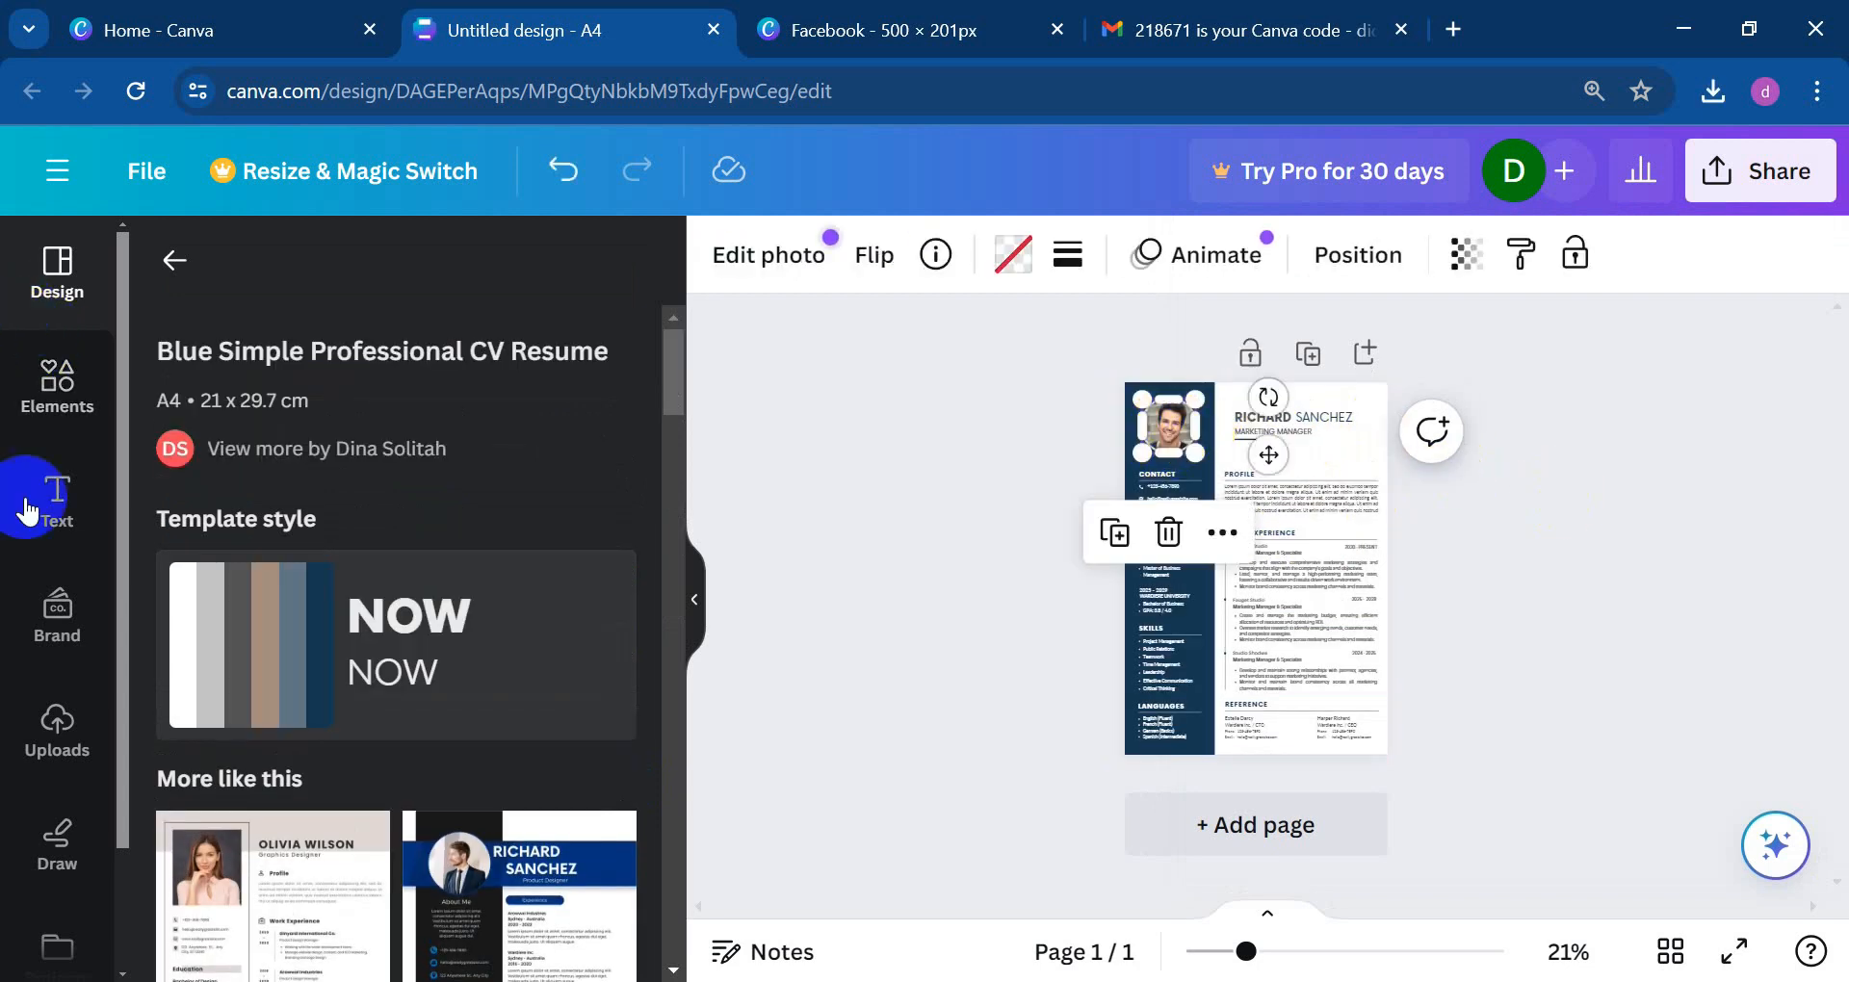
left_click(59, 732)
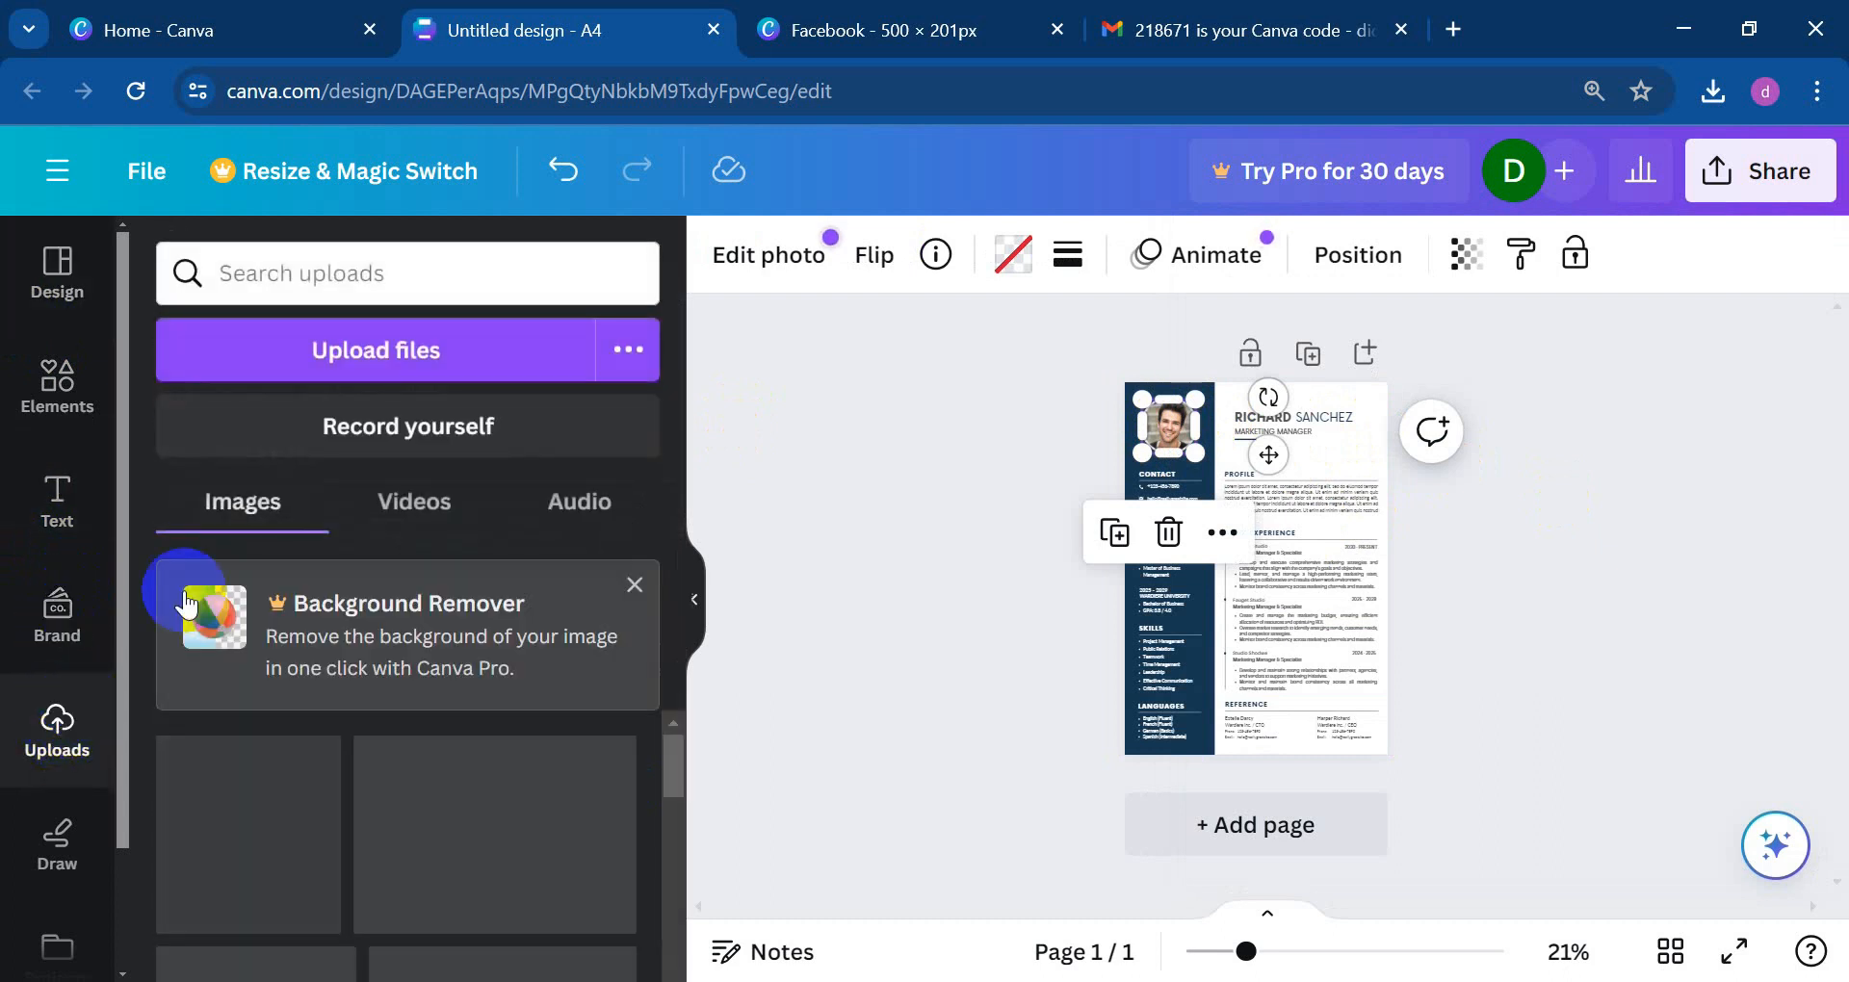
left_click(352, 376)
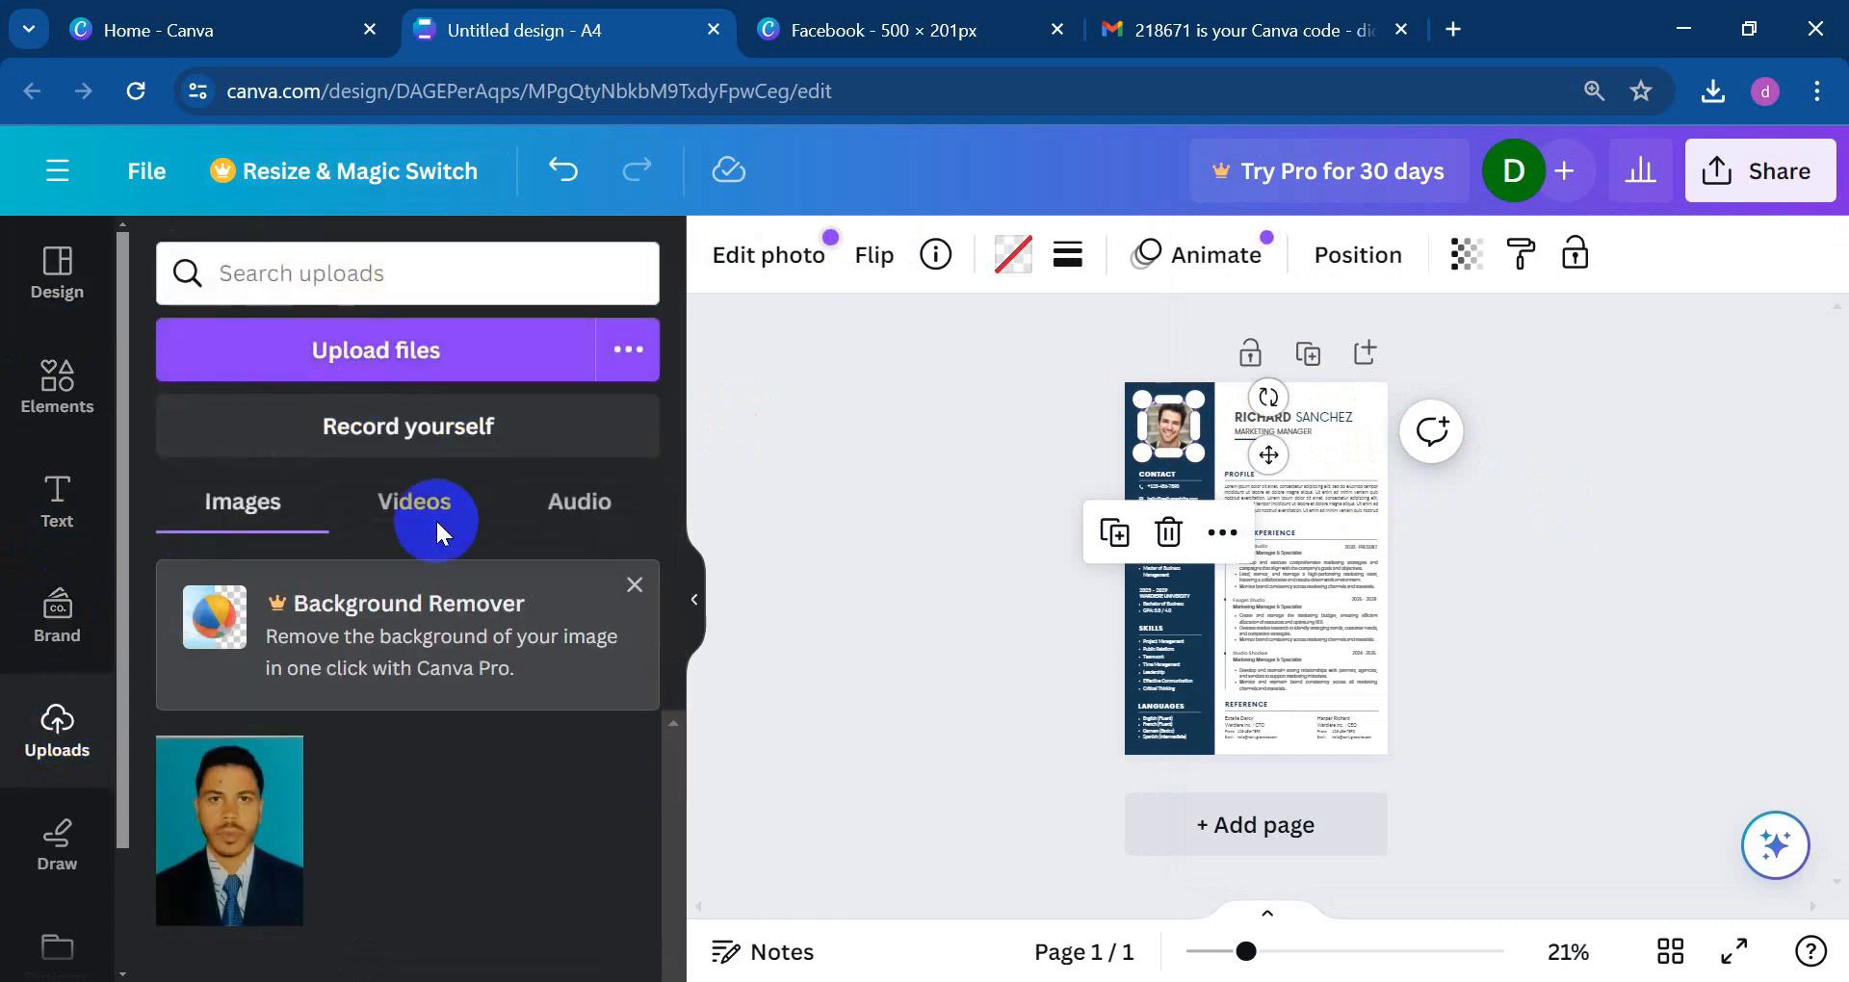
left_click(253, 860)
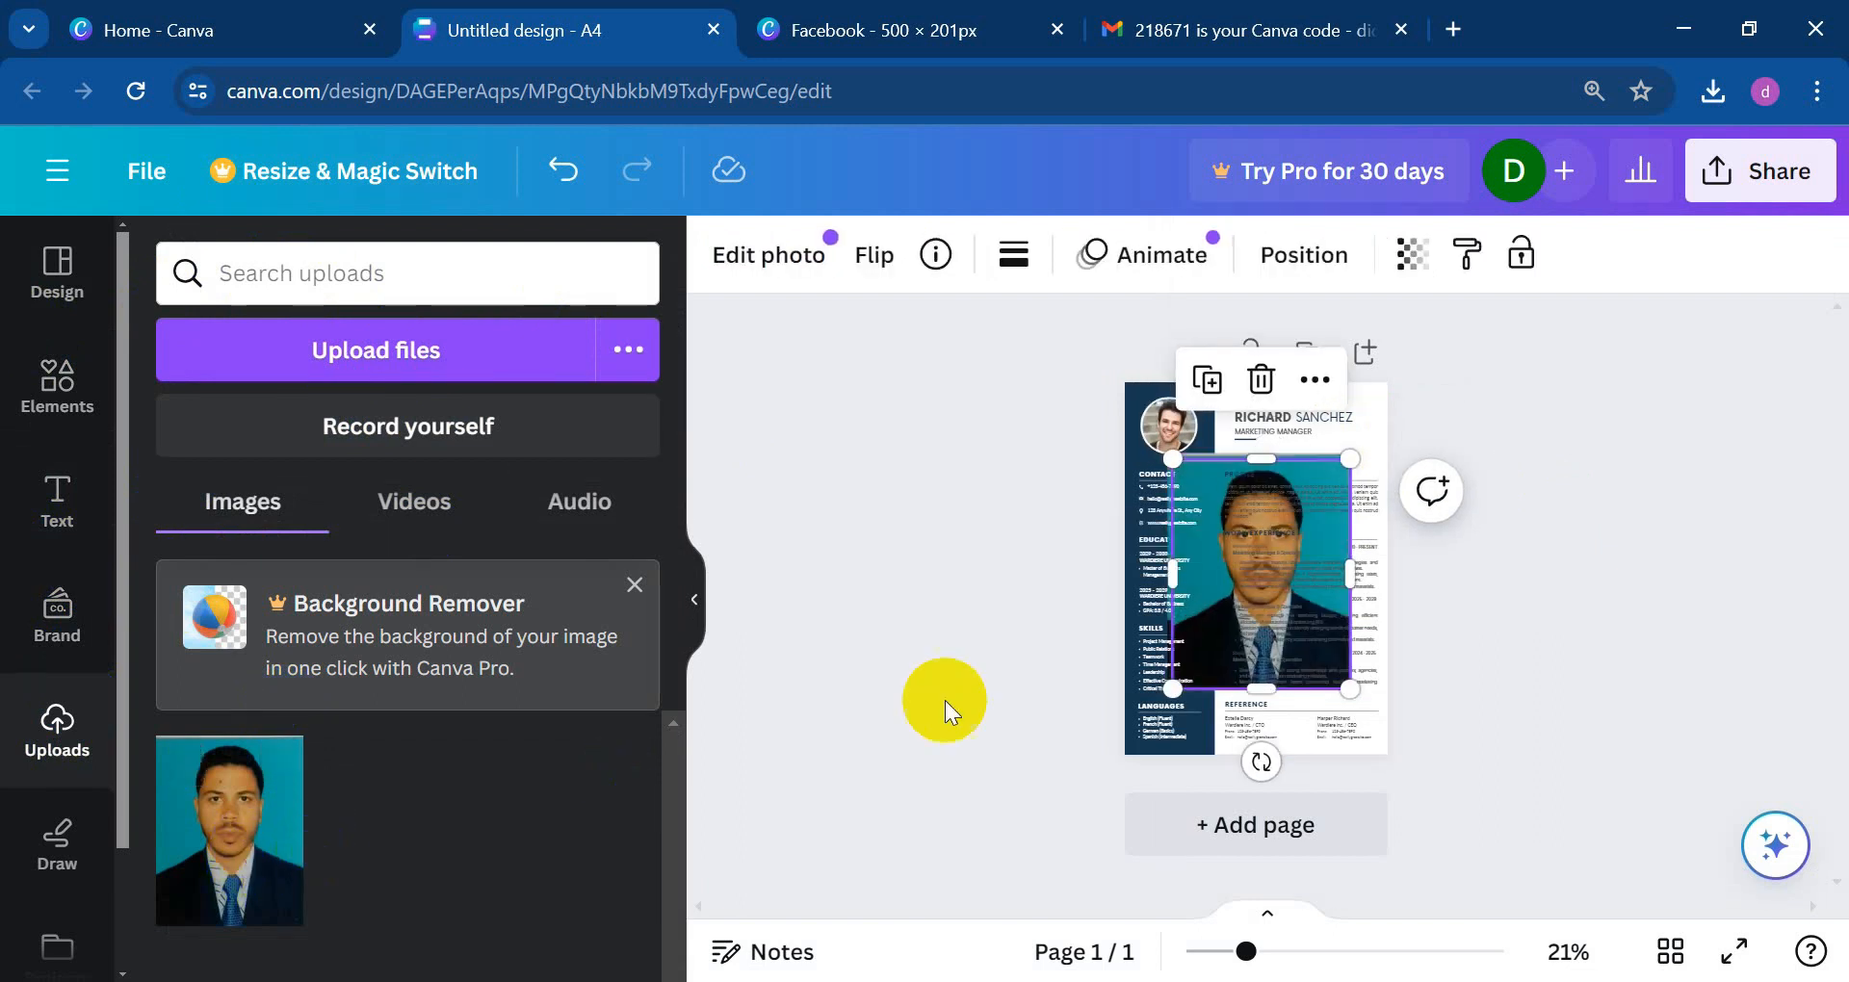
left_click(1262, 379)
left_click_drag(1204, 541, 1165, 416)
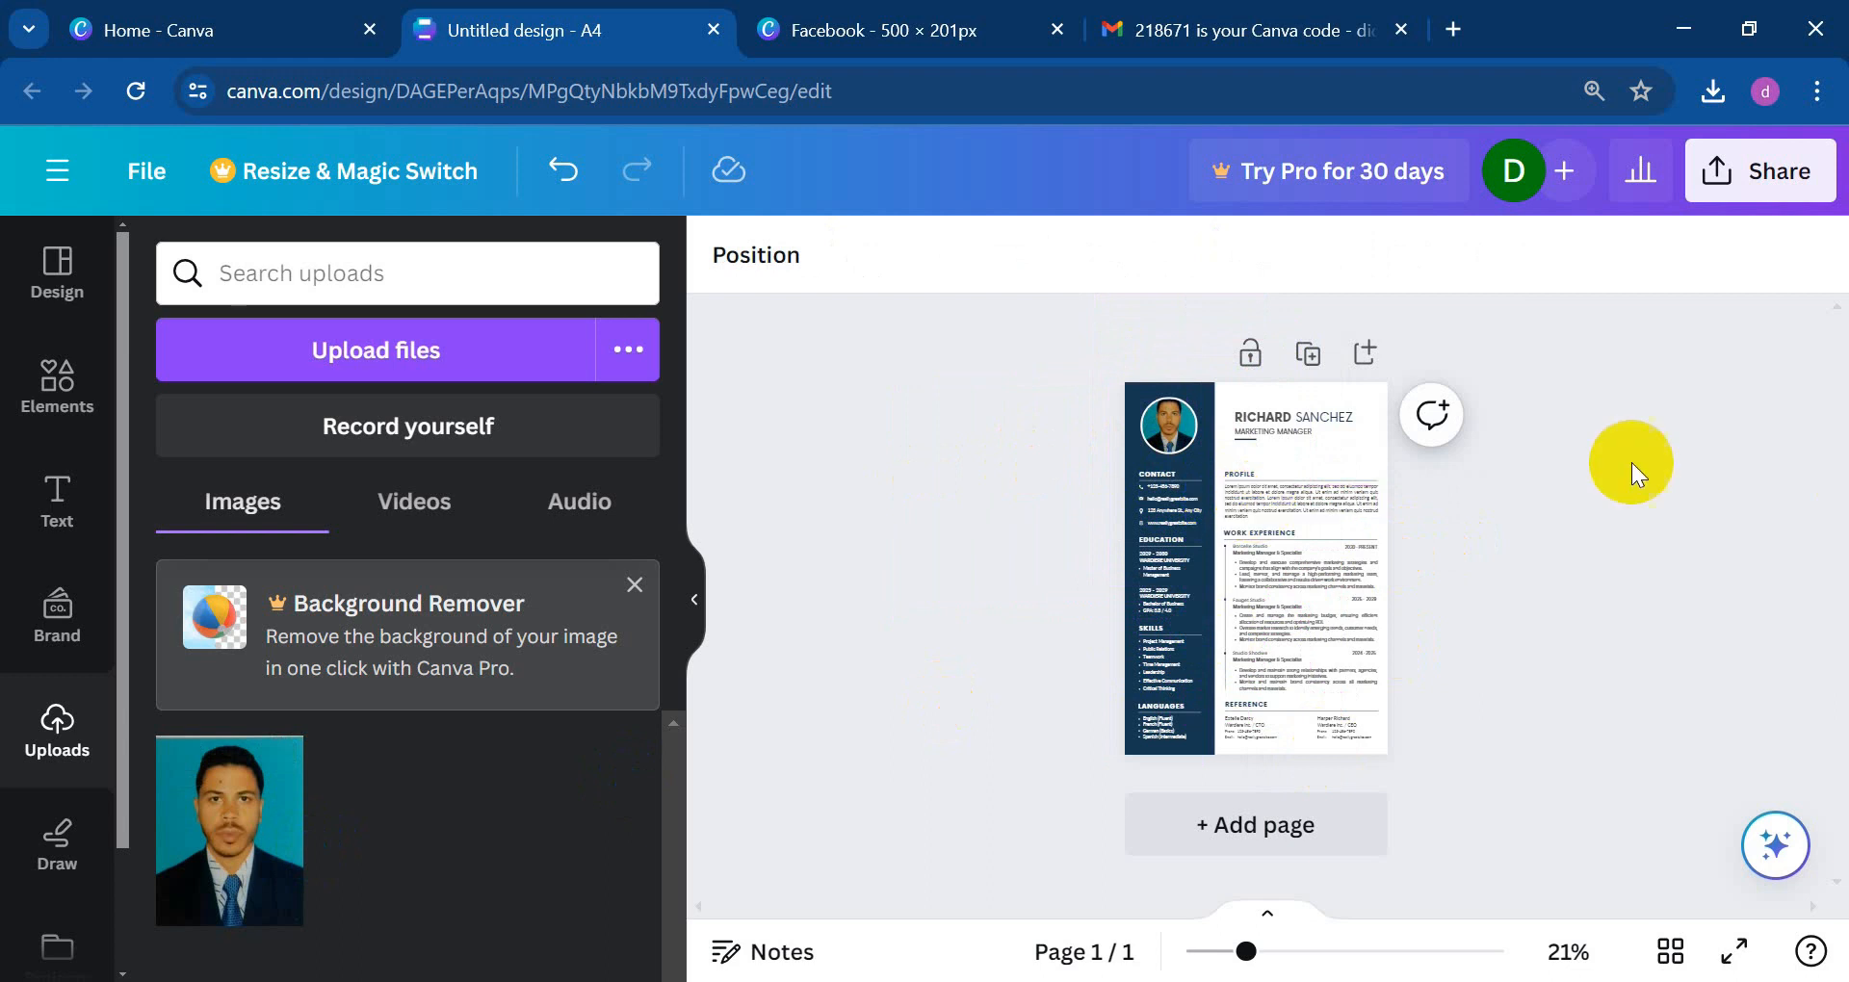
Step: Give the sidebar's CONTACT heading the default Green #00bf63 text colour
scroll(1258, 606, "up", 3)
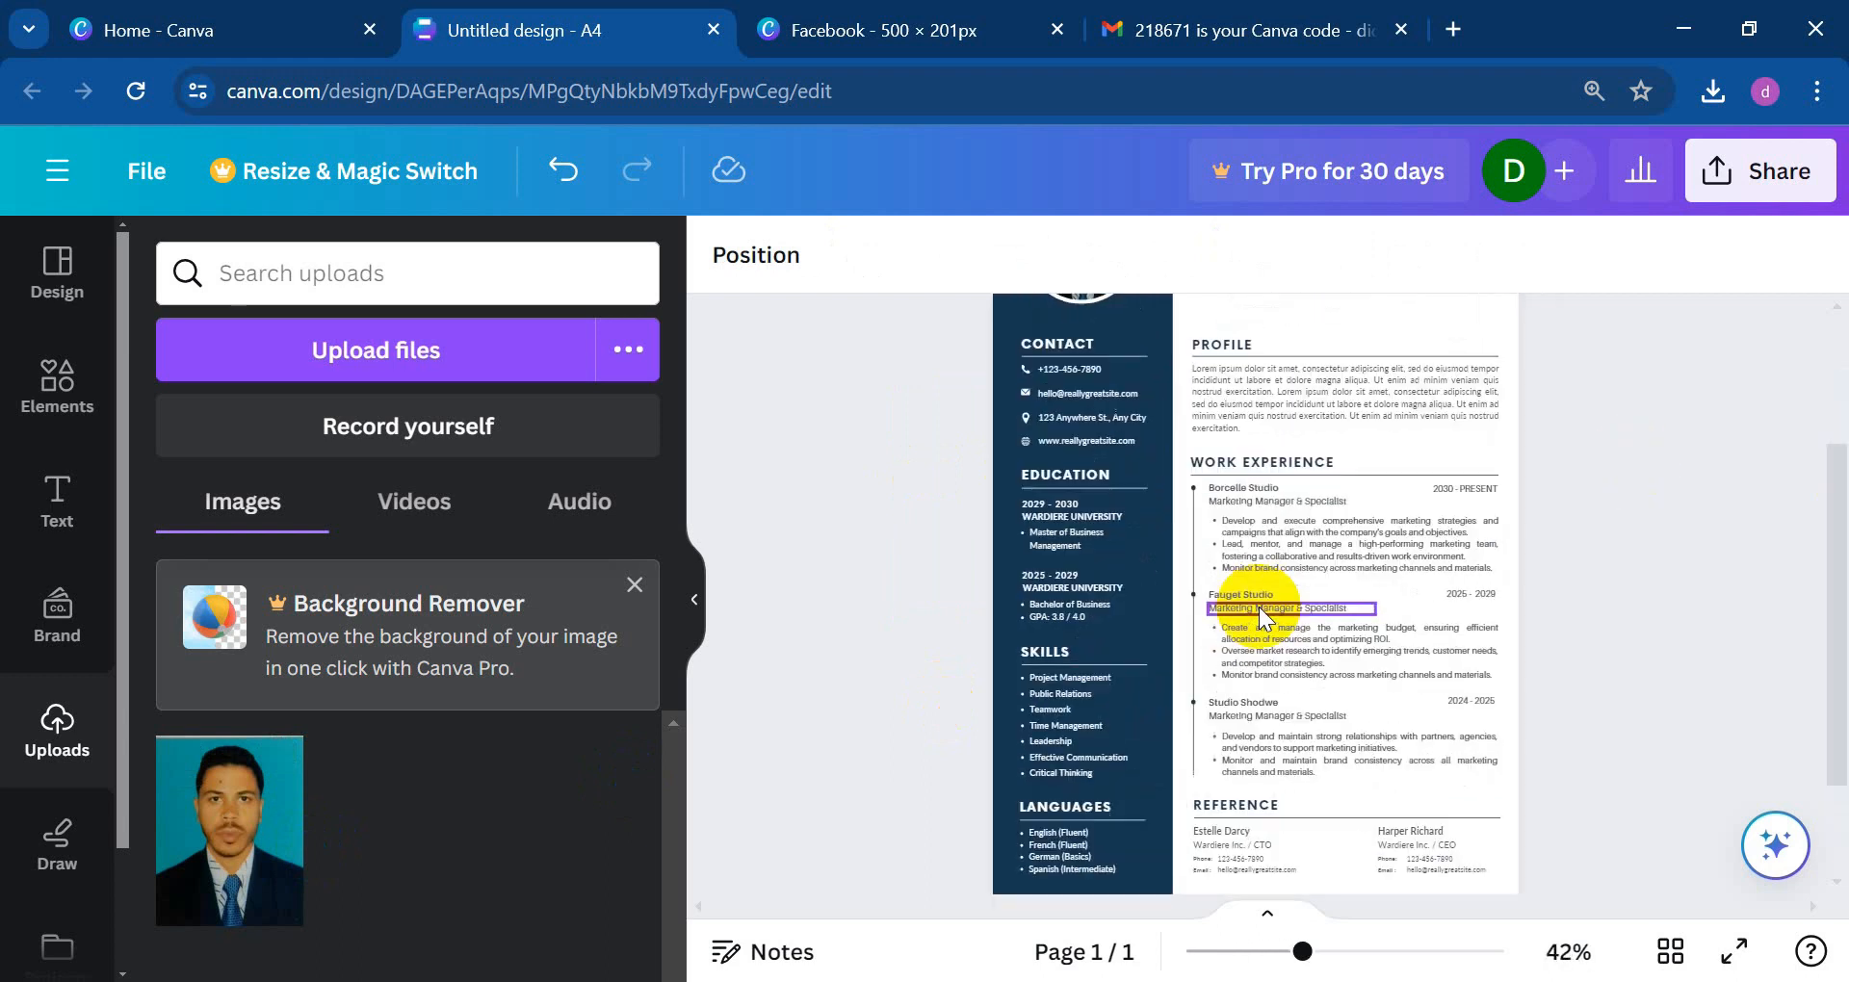
scroll(1078, 499, "up", 3)
scroll(1077, 500, "down", 3)
scroll(1077, 504, "up", 3)
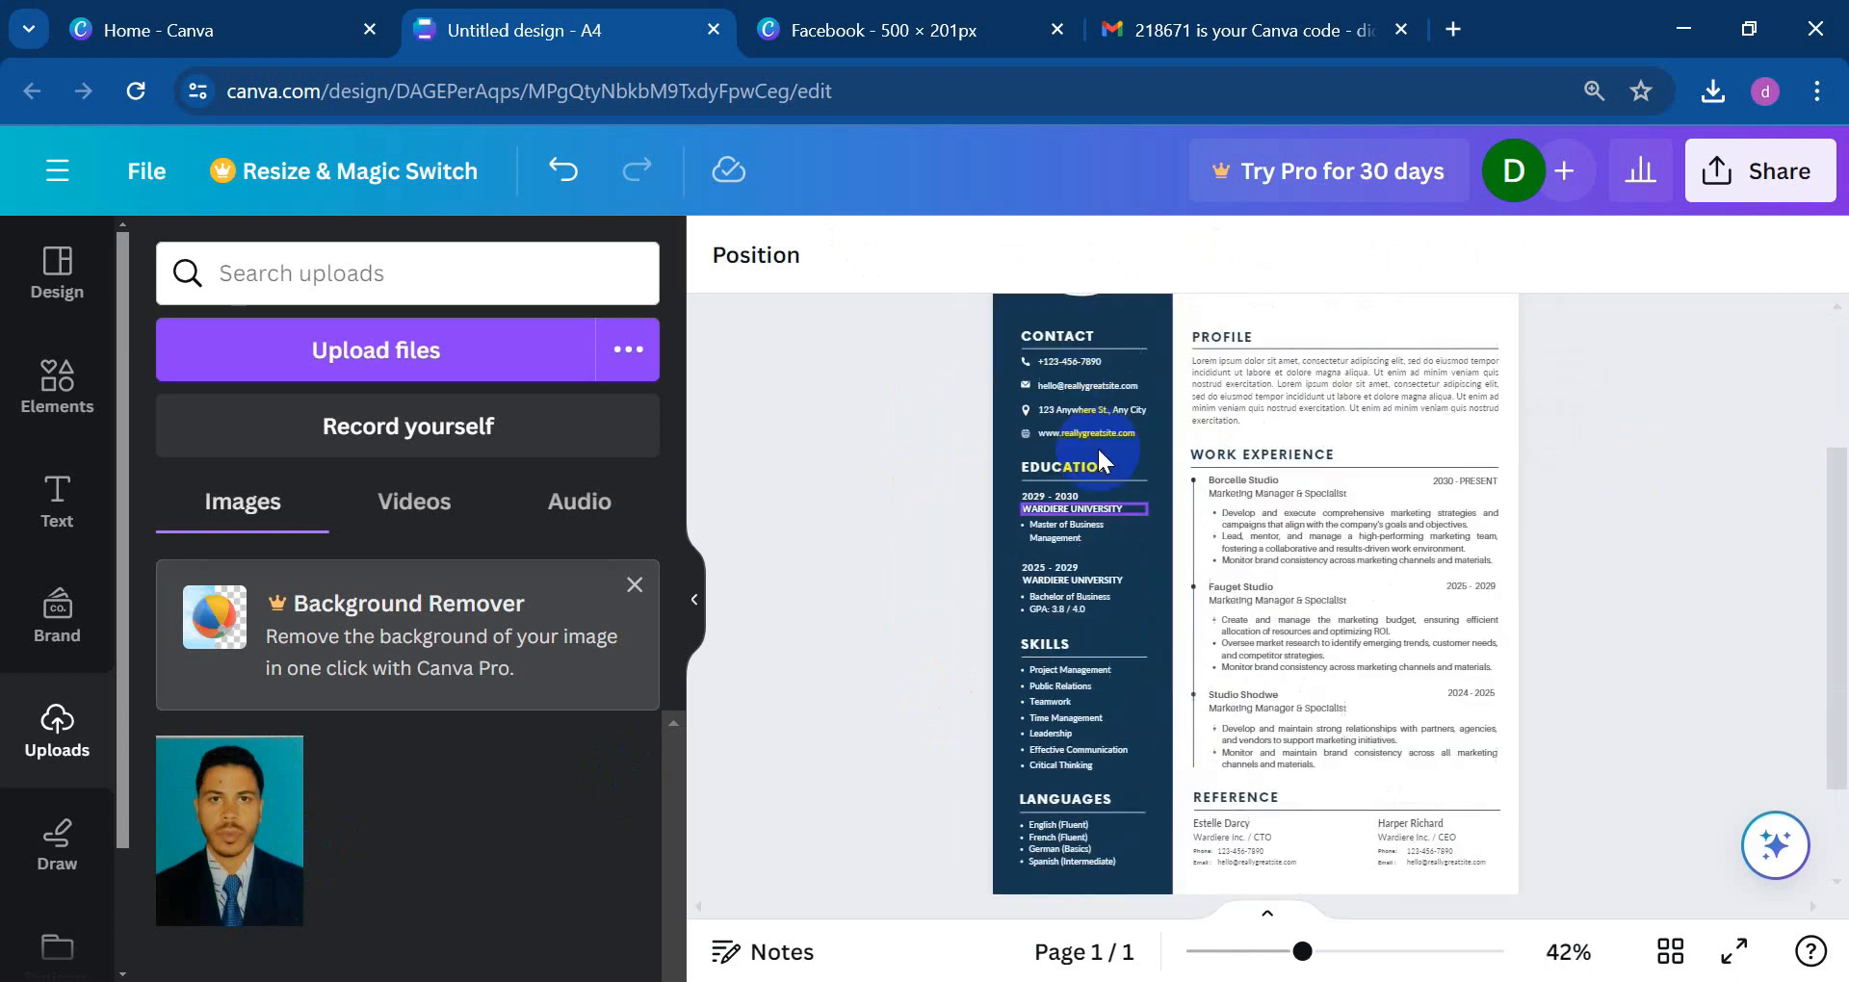
left_click(1065, 567)
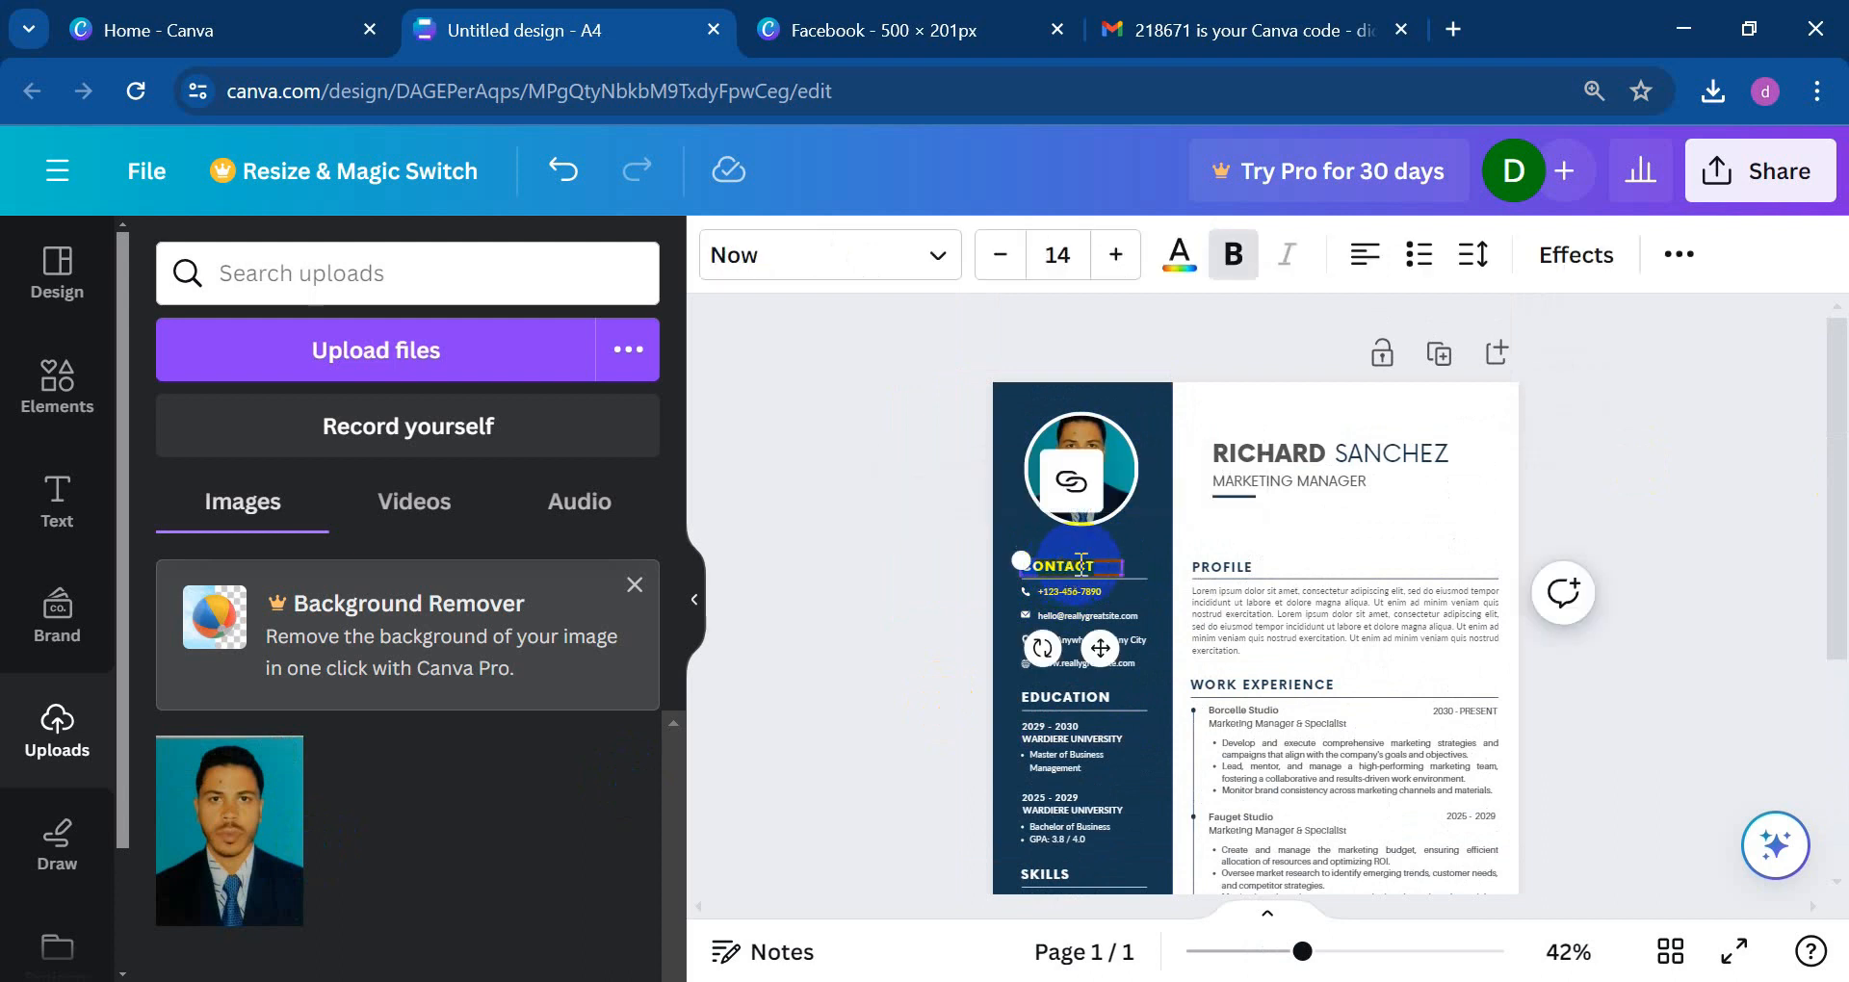
left_click(1183, 281)
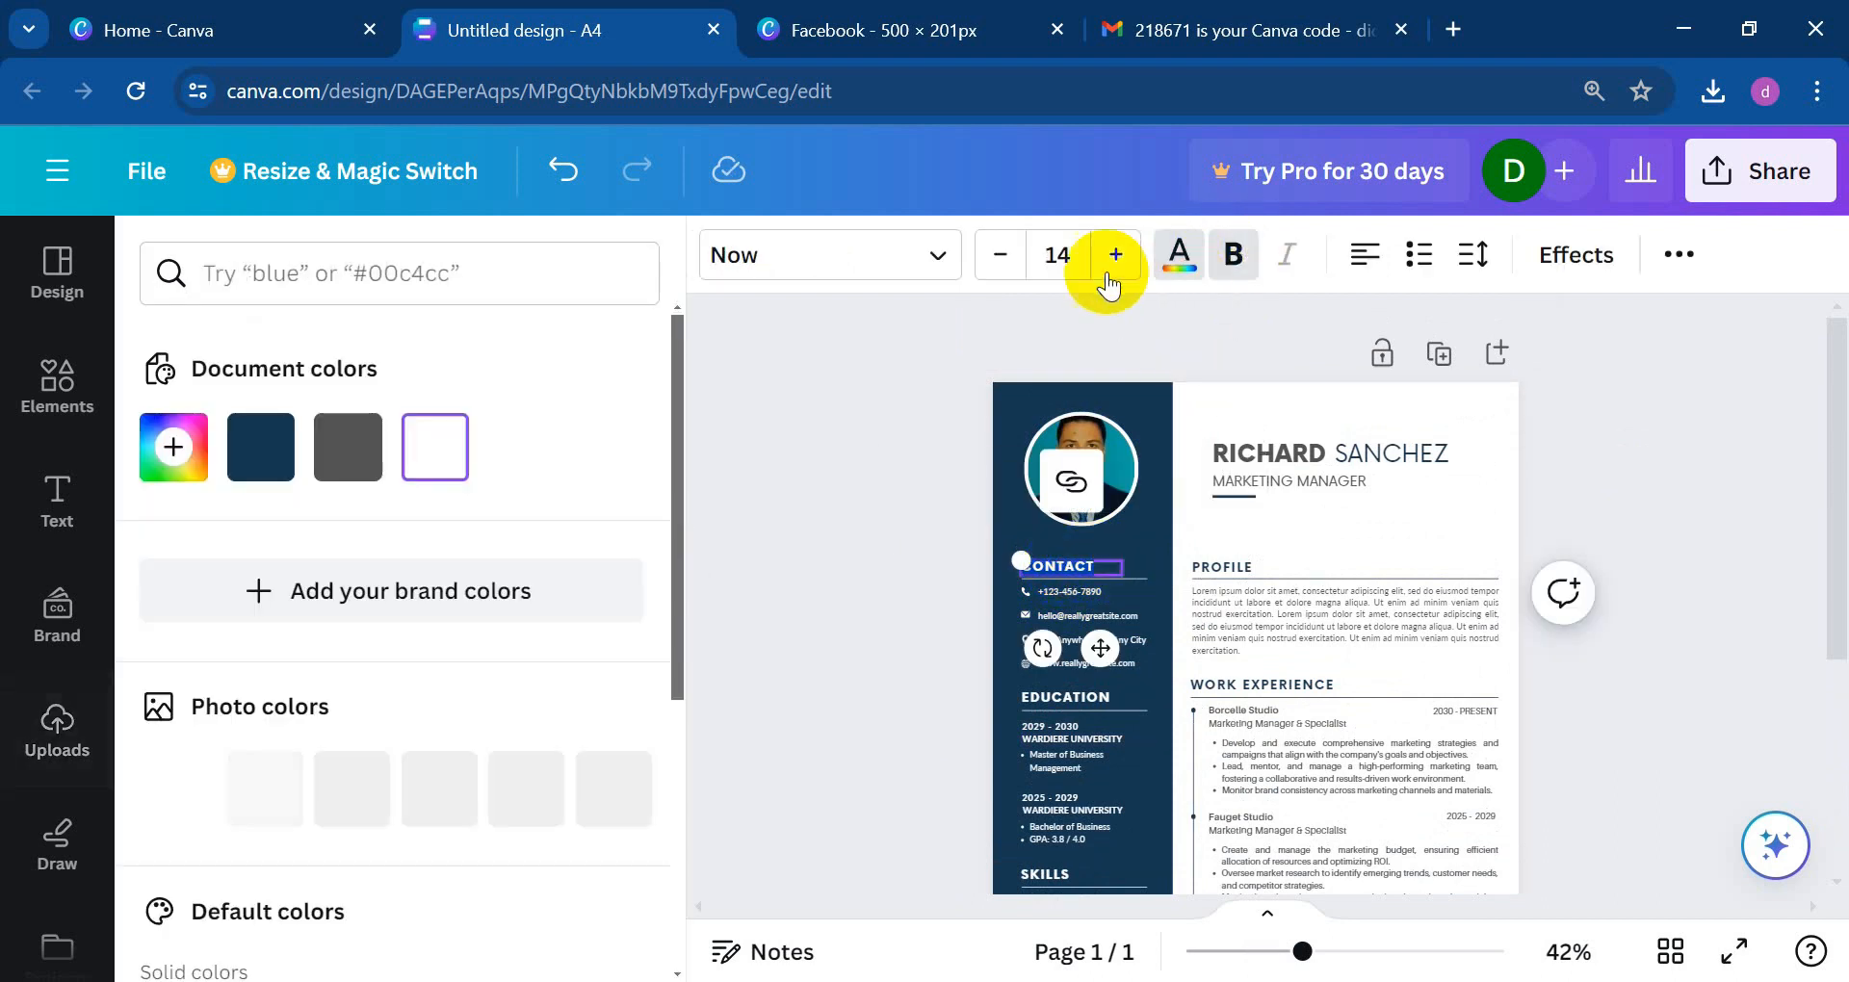
scroll(240, 481, "down", 5)
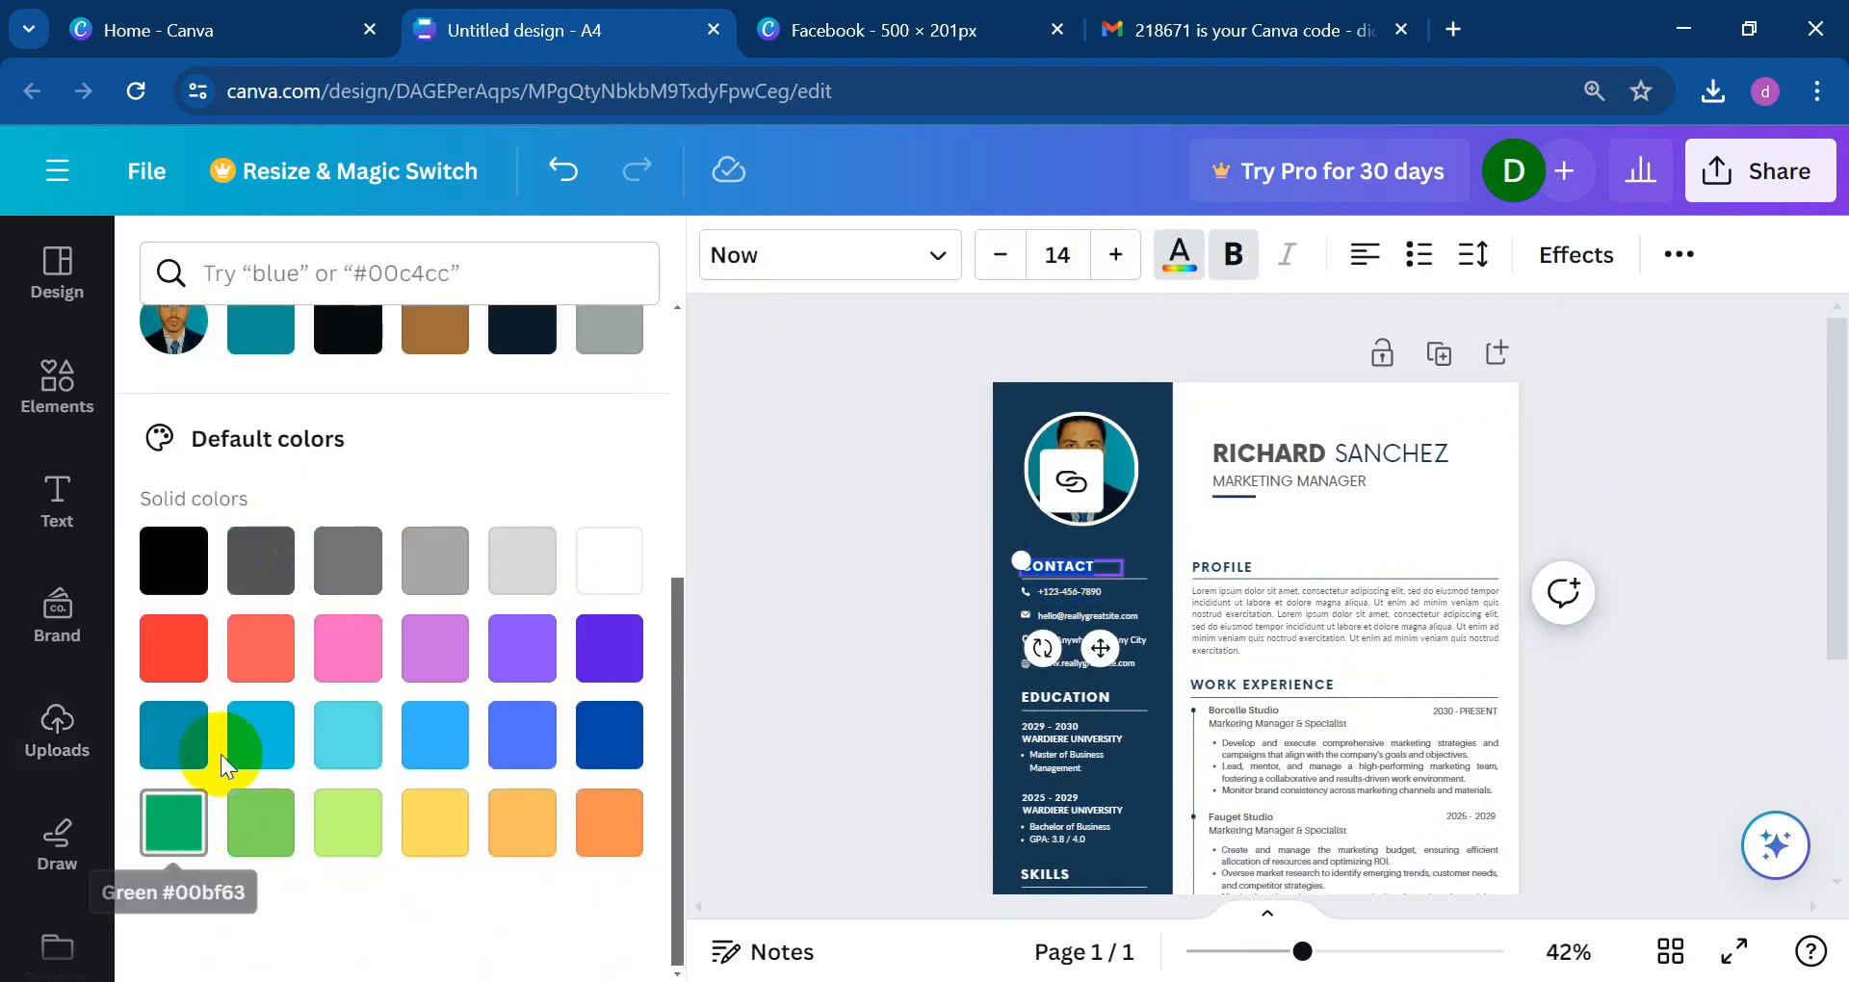
left_click(190, 842)
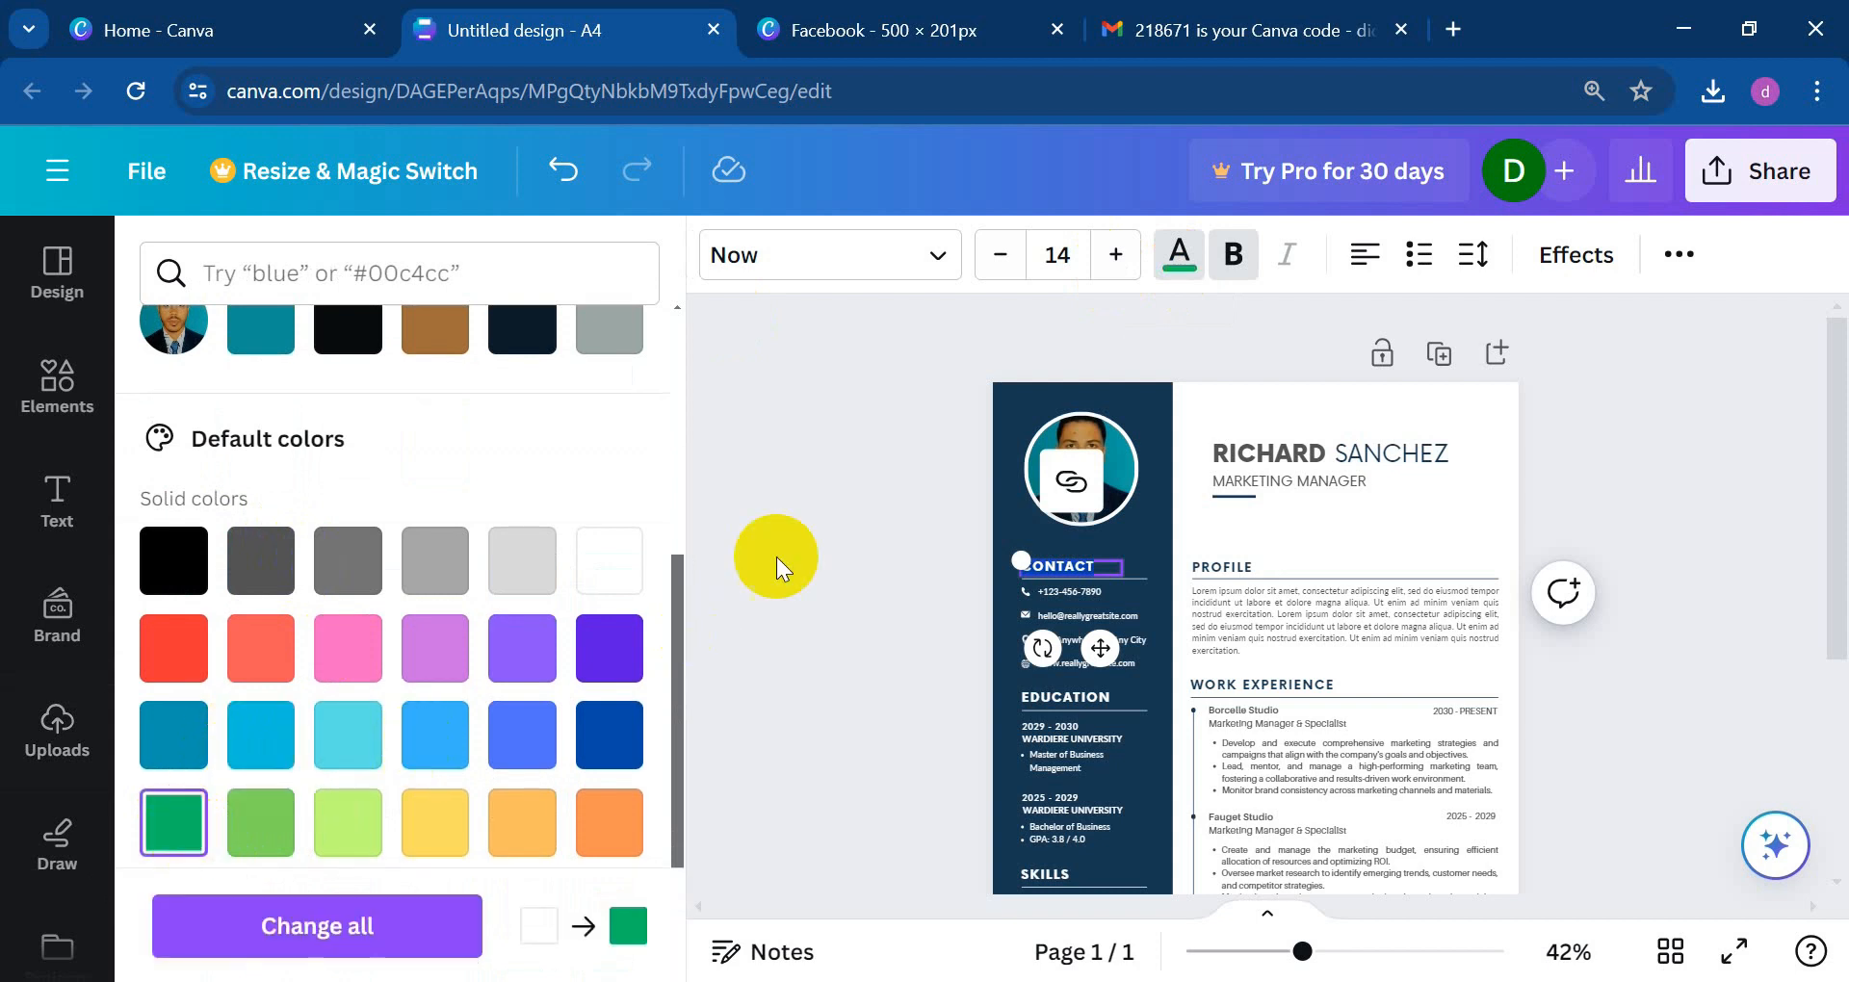
left_click(903, 494)
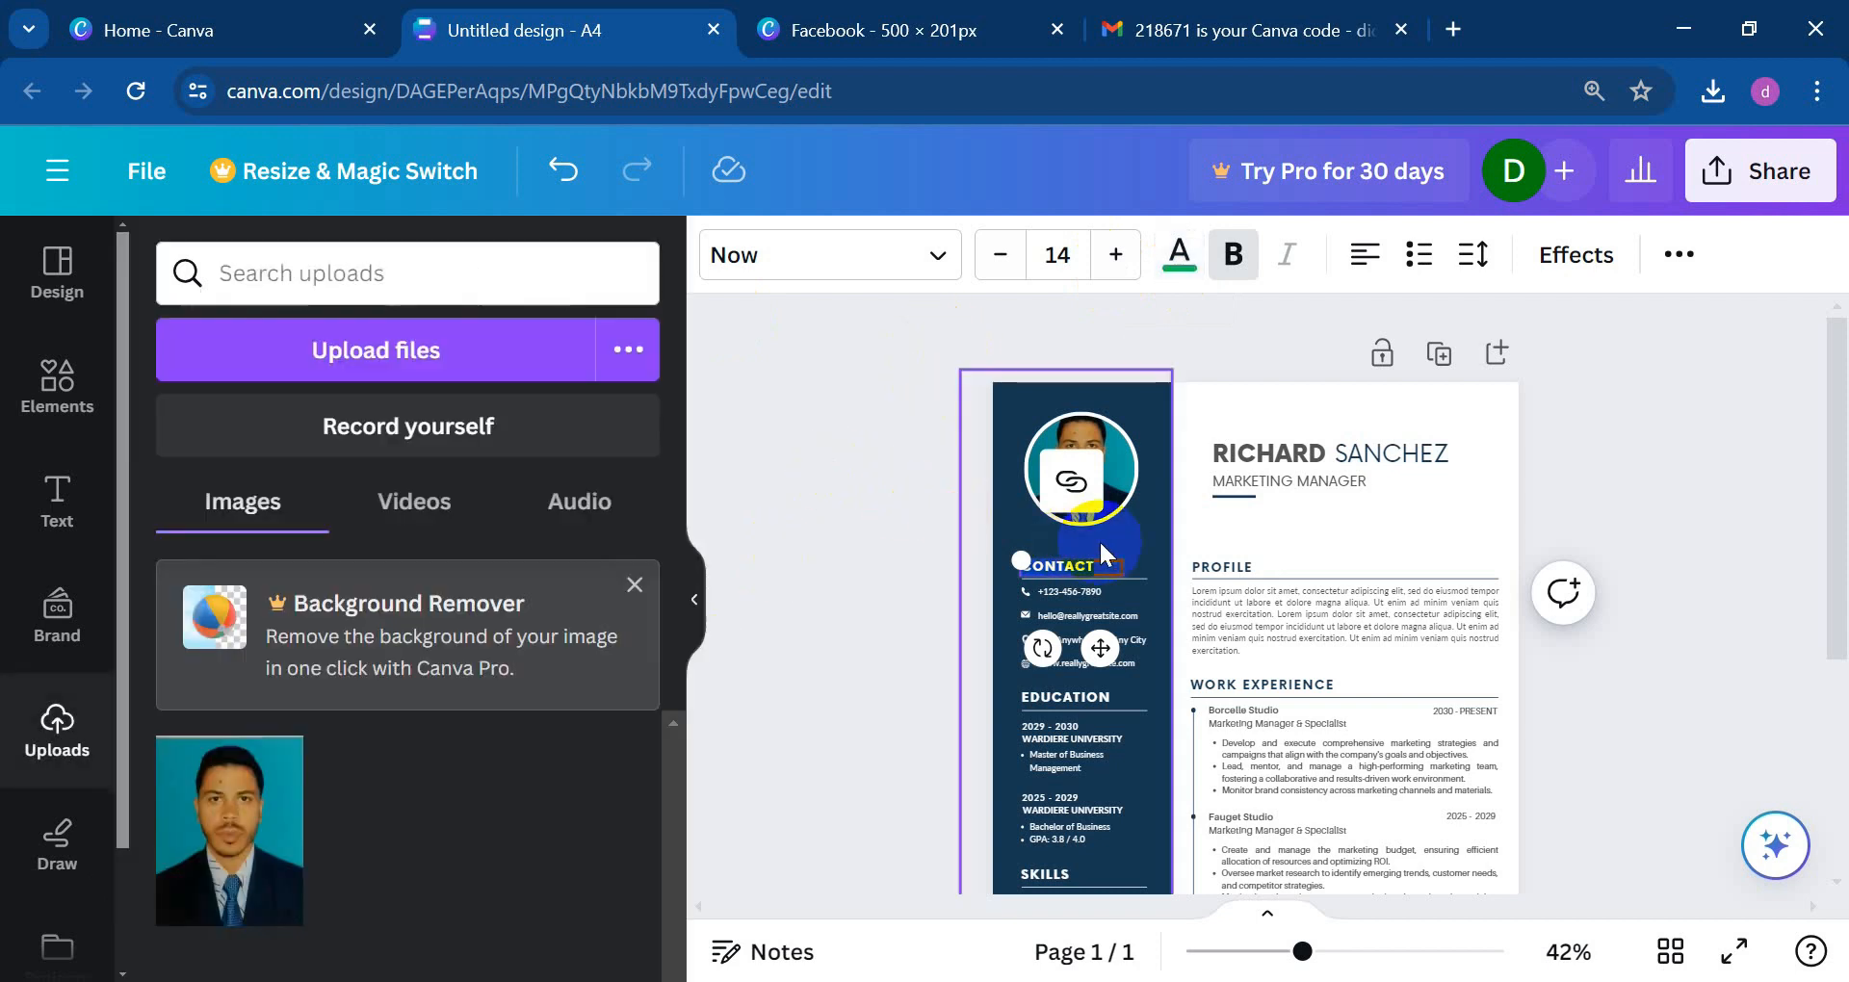
left_click(1232, 385)
Step: Select the profile paragraph, then the first name in the CV header, to review them
left_click(1238, 609)
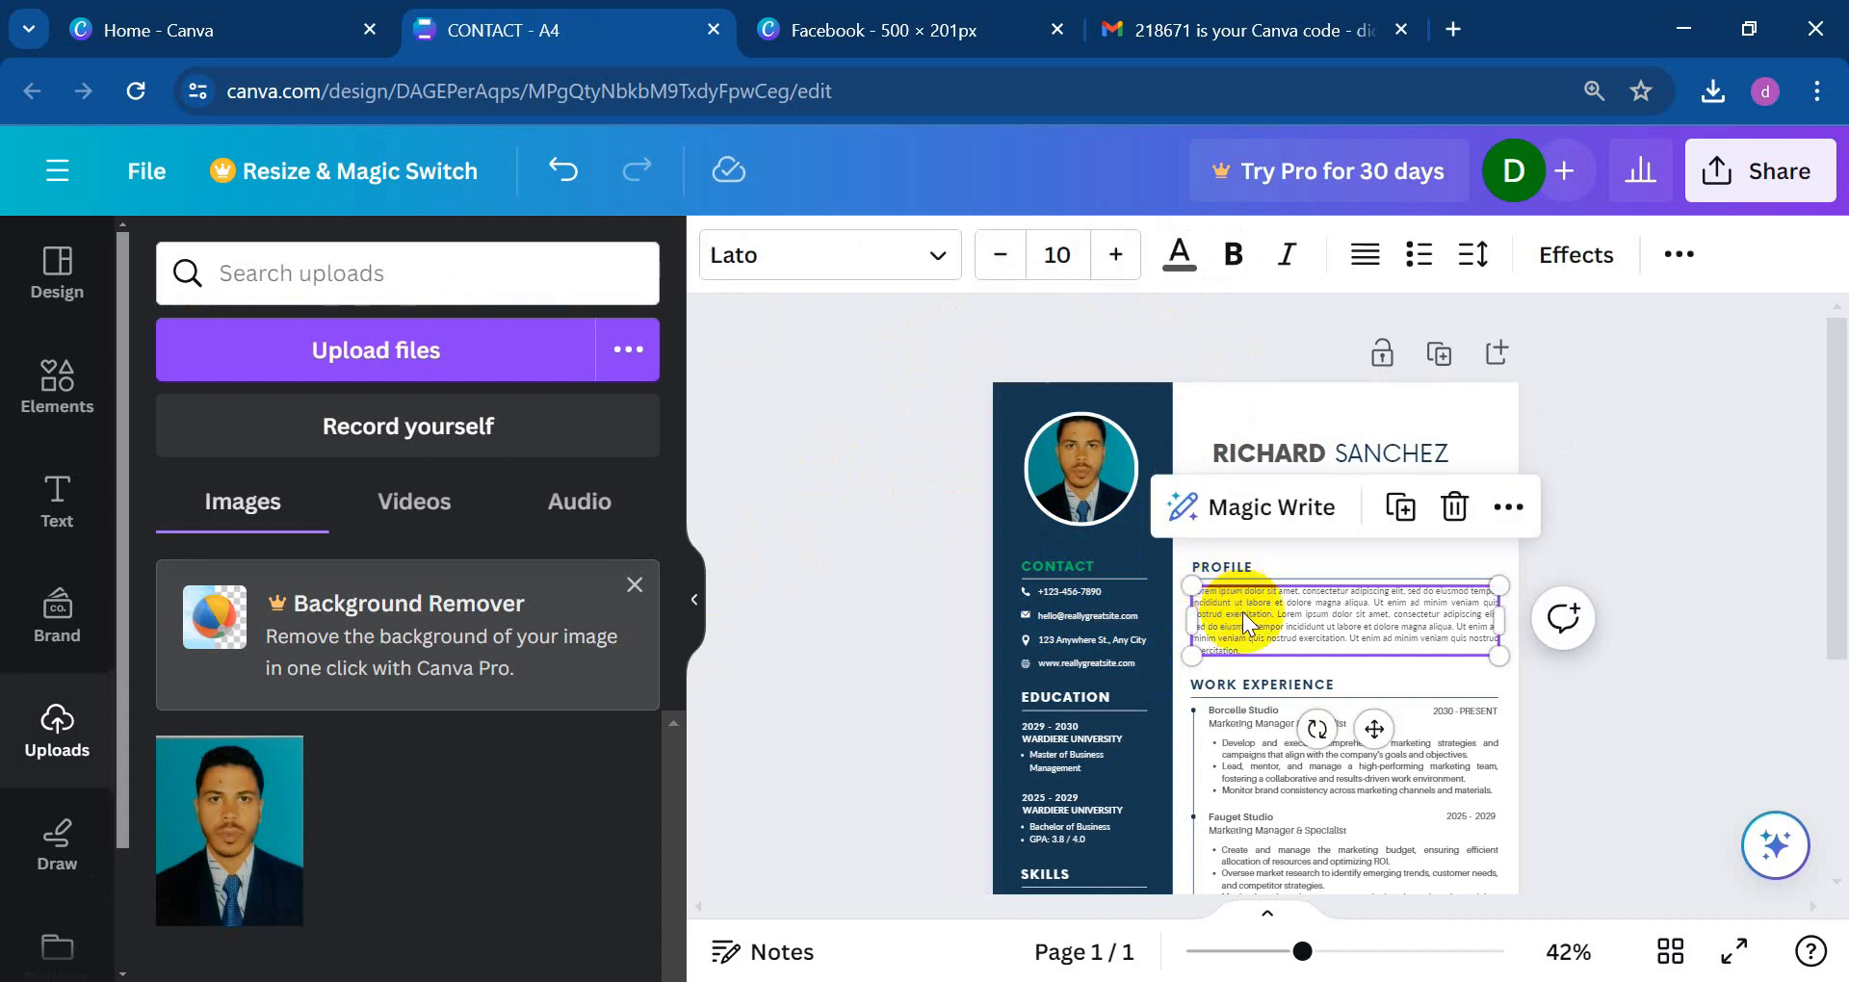
scroll(1223, 734, "down", 3)
left_click(1113, 605)
scroll(1061, 603, "up", 5)
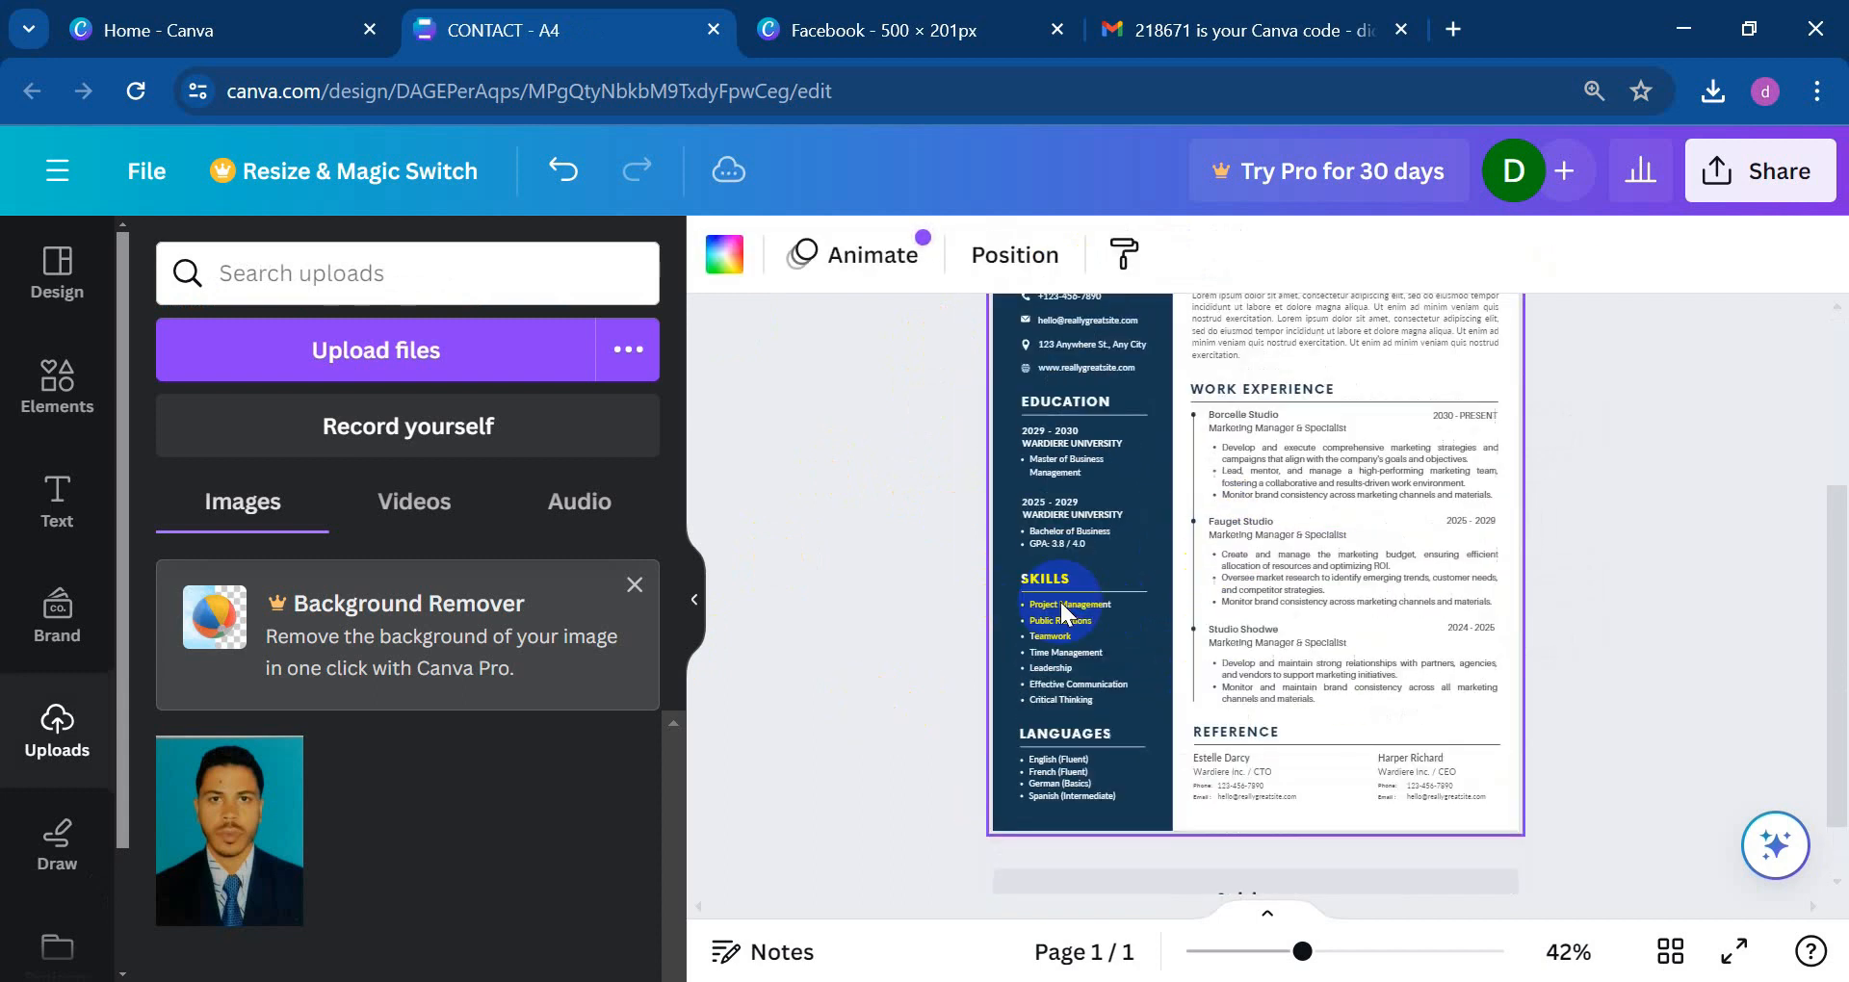
left_click(1273, 460)
scroll(1090, 580, "down", 3)
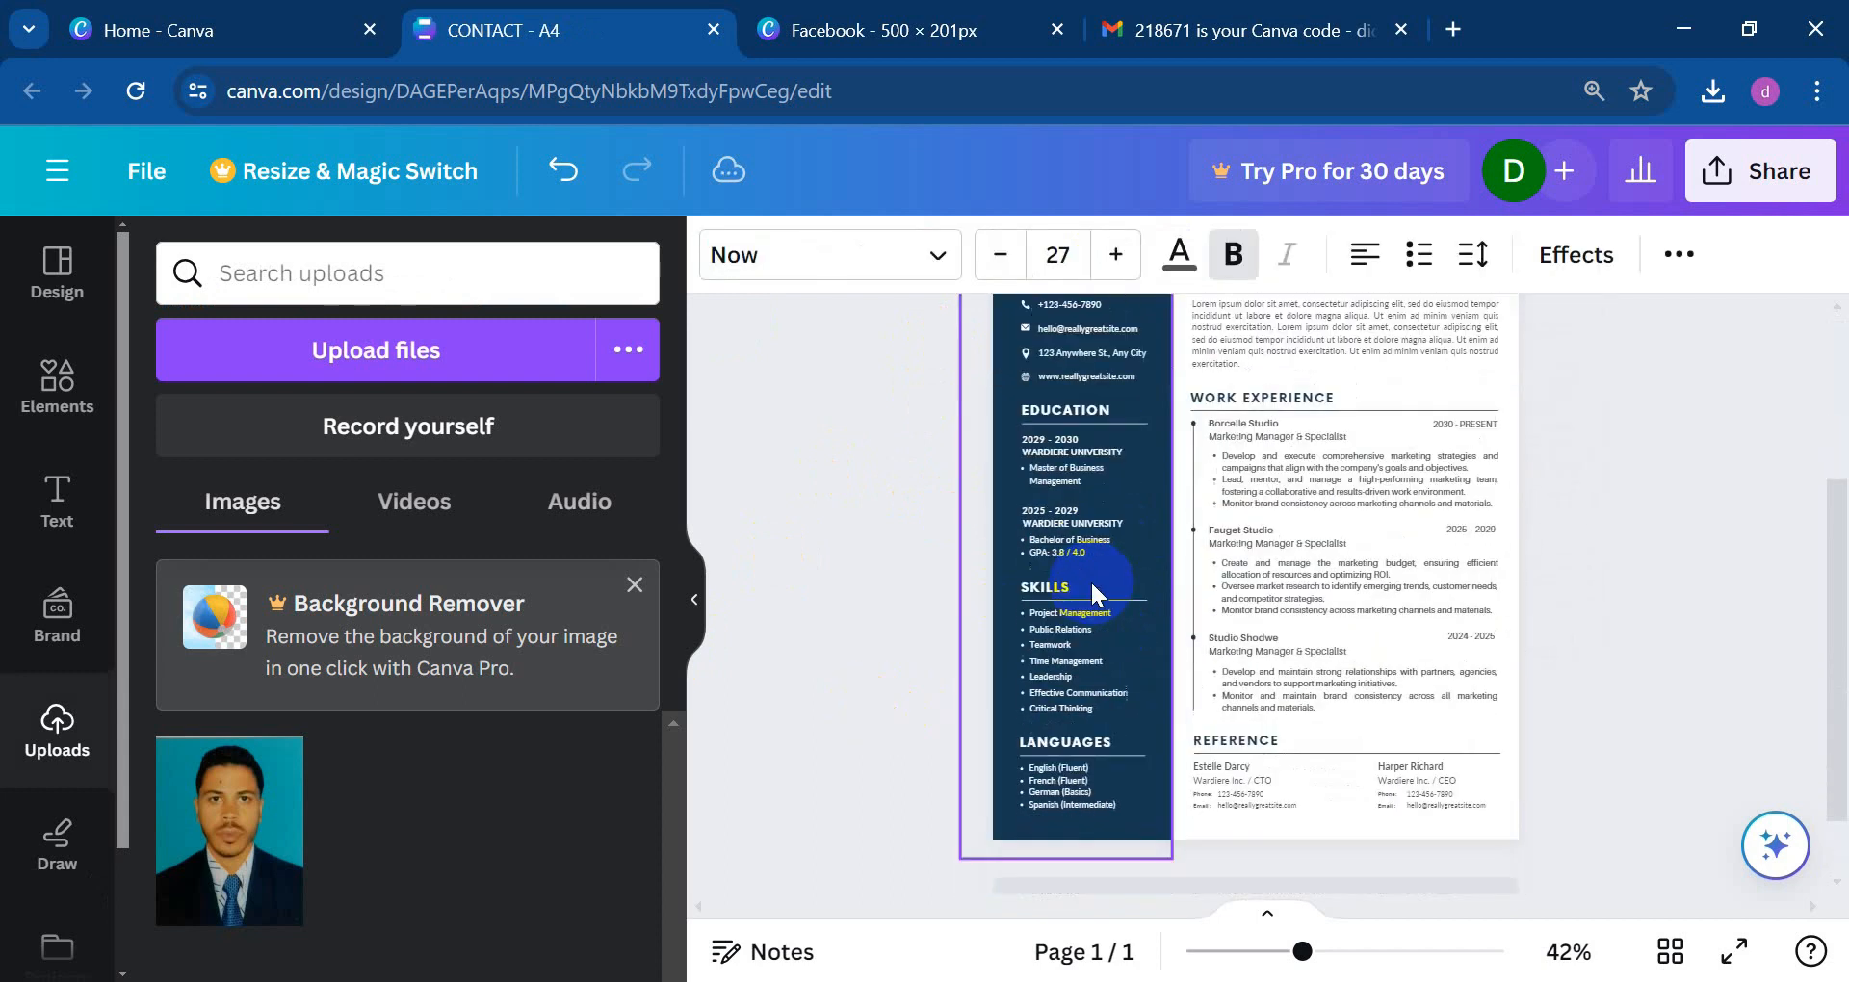
scroll(916, 489, "up", 2)
scroll(971, 494, "up", 2)
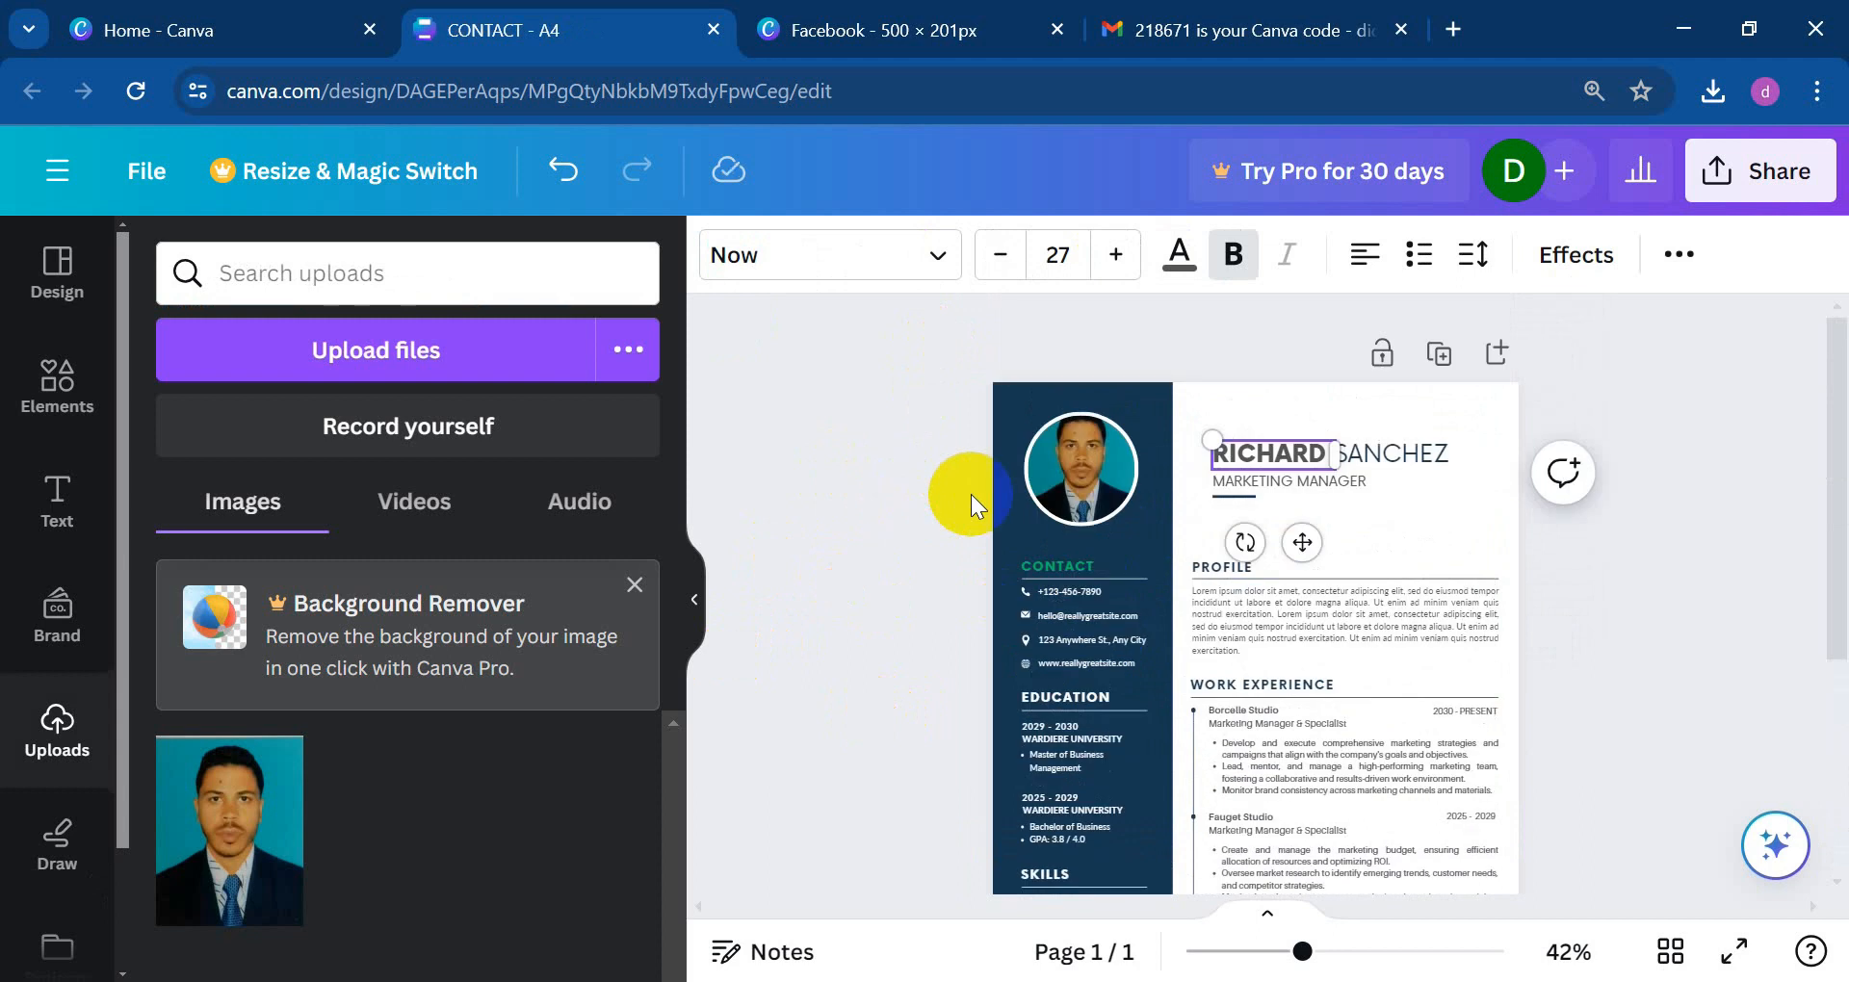